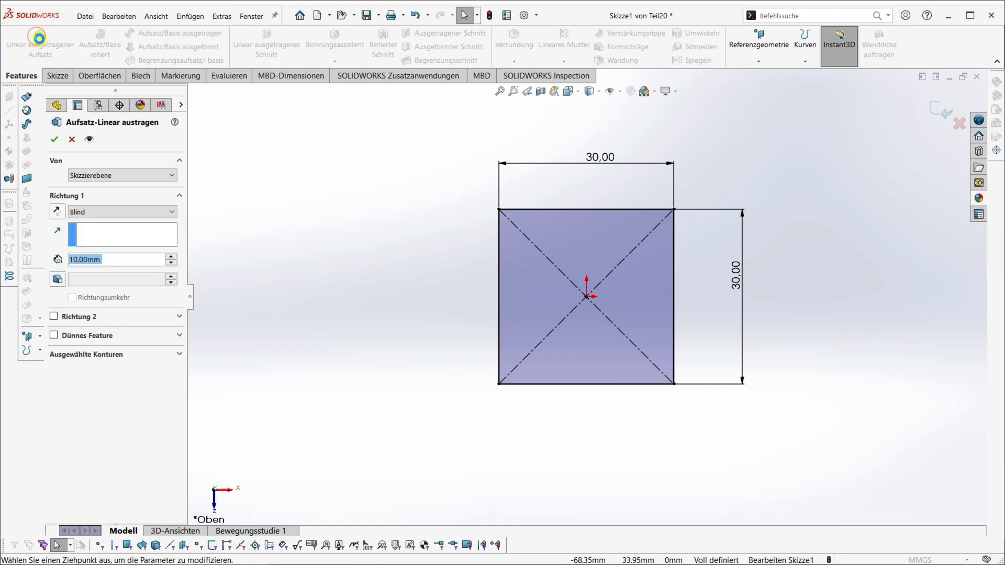
- Extrude the 30 × 30 mm square sketch as a boss to a blind depth of 73 mm
{"action": "type", "text": "73"}
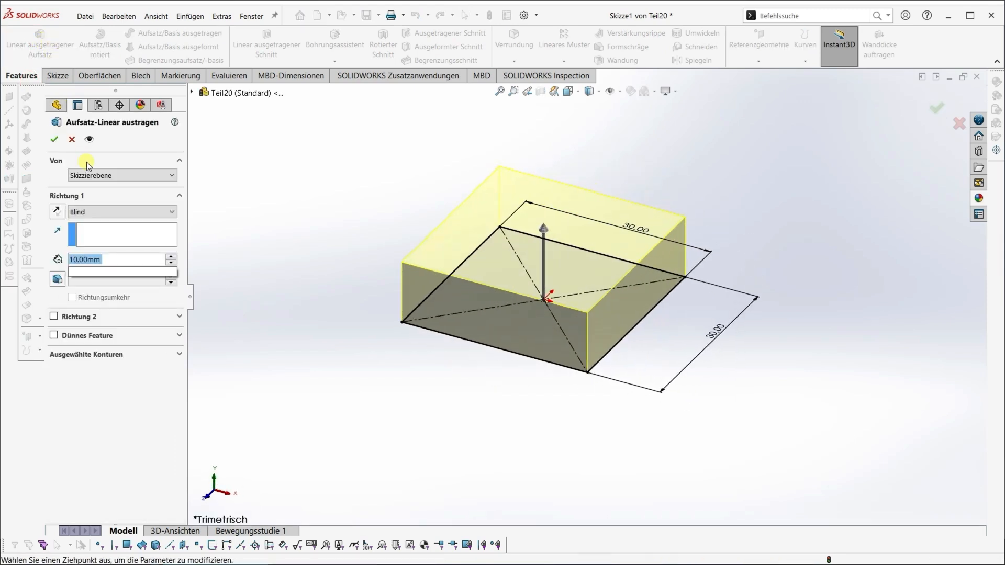
{"action": "key", "text": "Return"}
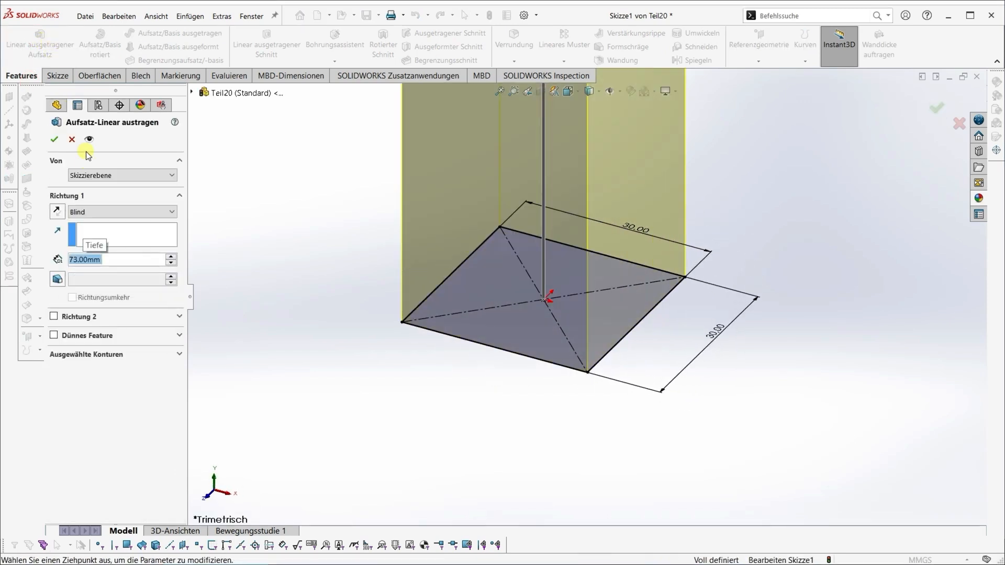
{"action": "left_click", "coordinate": [53, 140]}
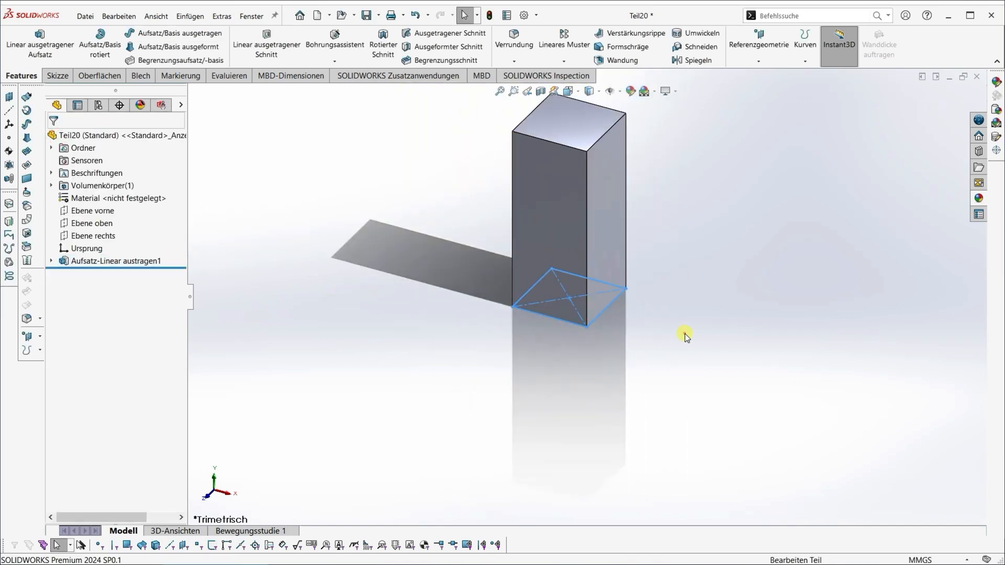
- Sketch a circle about 13 mm in diameter on the block's top face, centred on the origin
{"action": "left_click", "coordinate": [576, 139]}
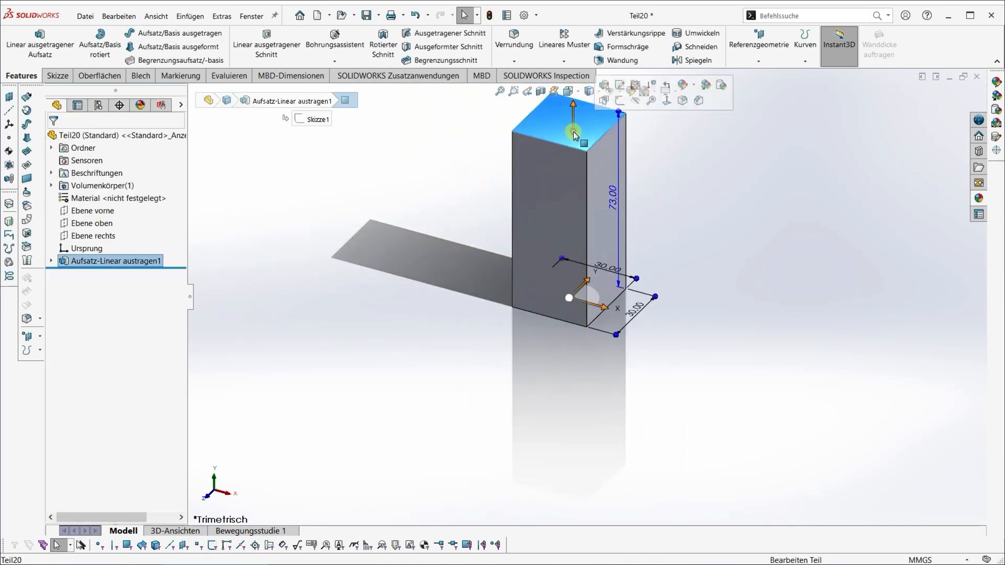
{"action": "left_click", "coordinate": [619, 101]}
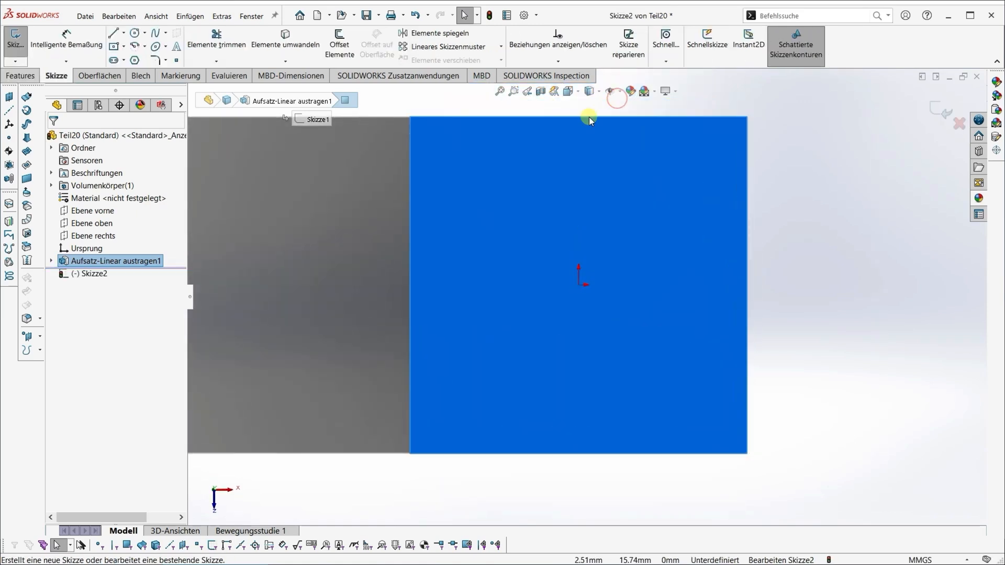
{"action": "left_click", "coordinate": [136, 34]}
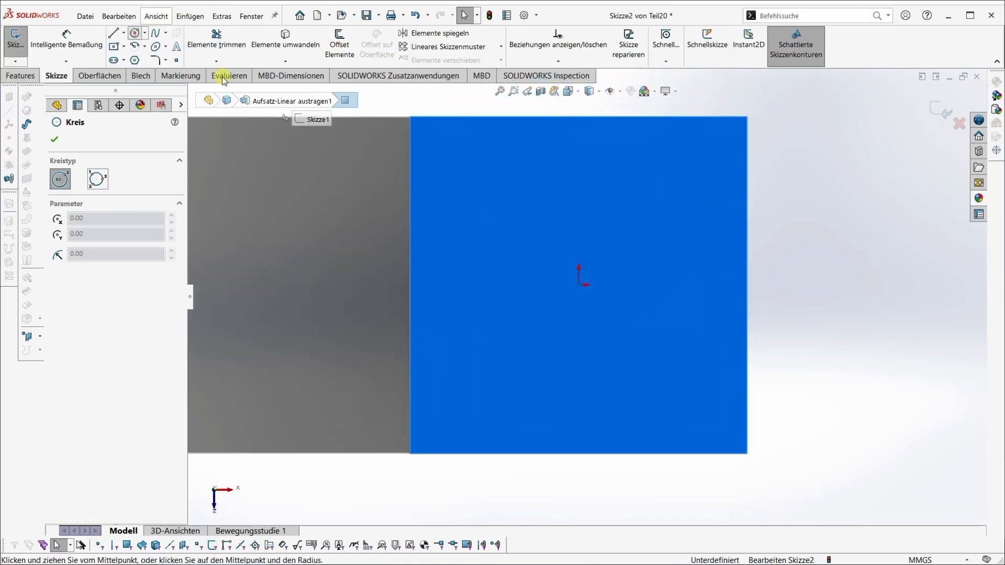
{"action": "left_click", "coordinate": [578, 285]}
{"action": "left_click", "coordinate": [579, 212]}
- Dimension the circle on the top face with a diameter of 16 mm
{"action": "left_click", "coordinate": [73, 45]}
{"action": "left_click", "coordinate": [74, 44]}
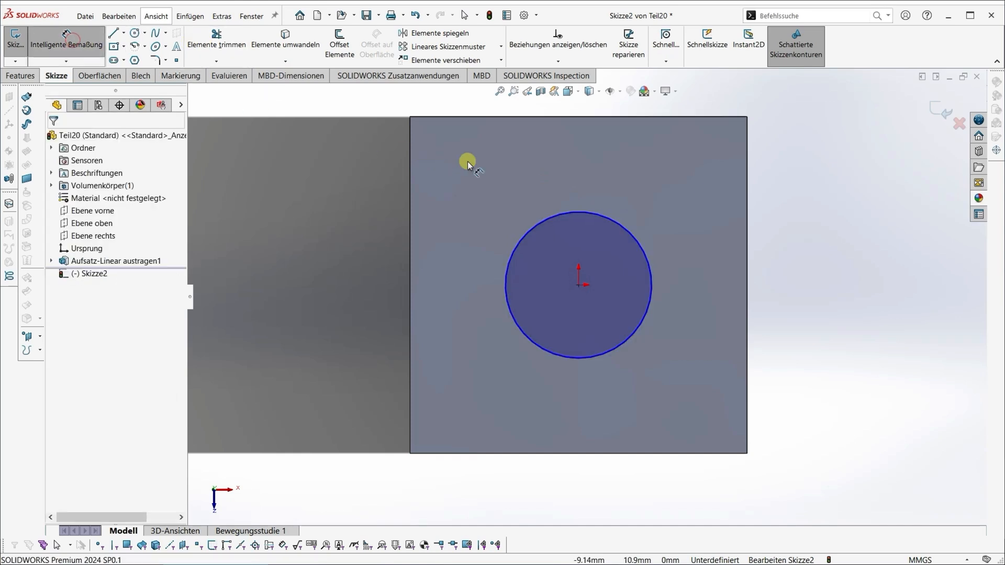
{"action": "left_click", "coordinate": [645, 258]}
{"action": "left_click", "coordinate": [840, 275]}
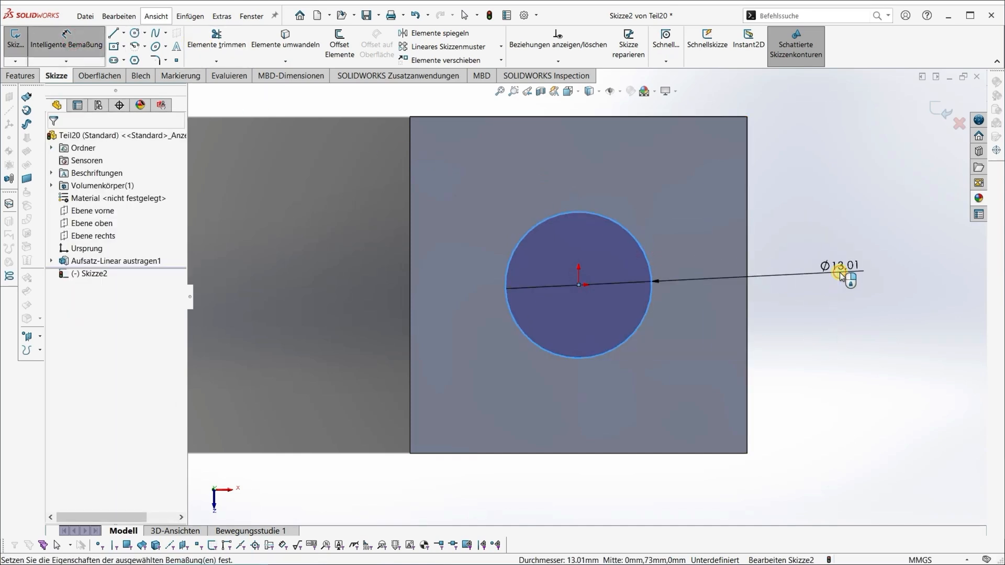
{"action": "type", "text": "16"}
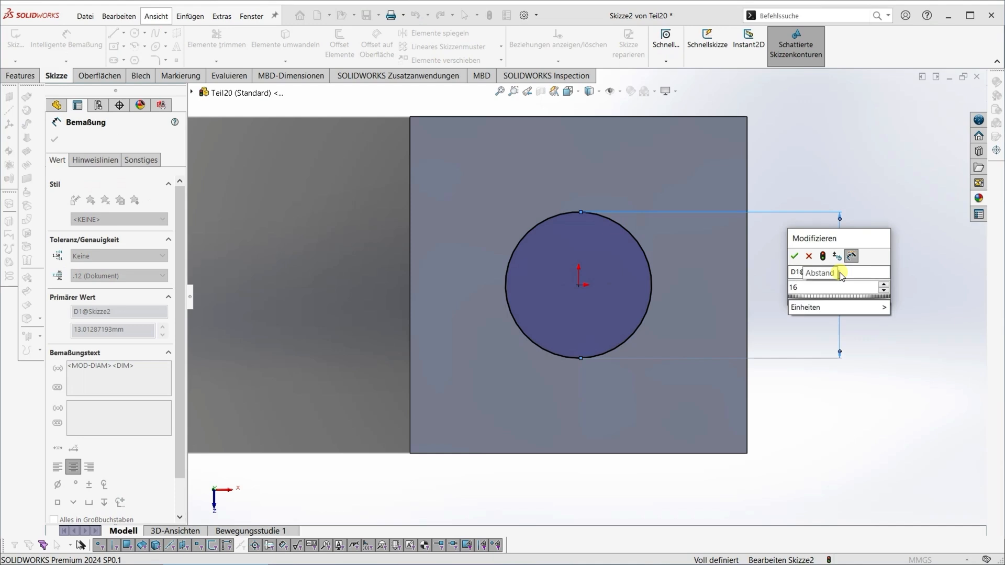
{"action": "key", "text": "Return"}
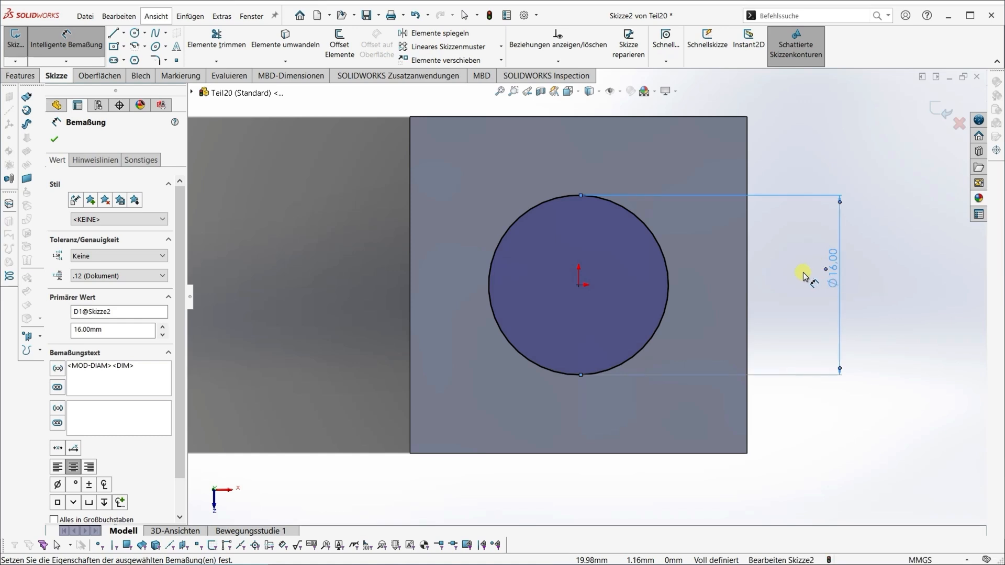
{"action": "left_click", "coordinate": [54, 140]}
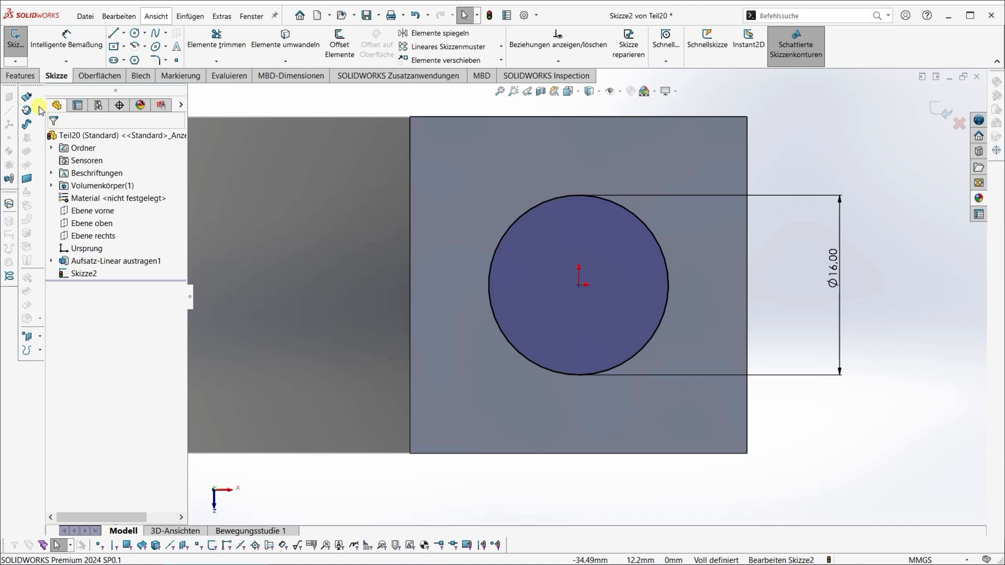
- Extrude the circle 10 mm upward from the block's top face, merged with the body
{"action": "left_click", "coordinate": [23, 79]}
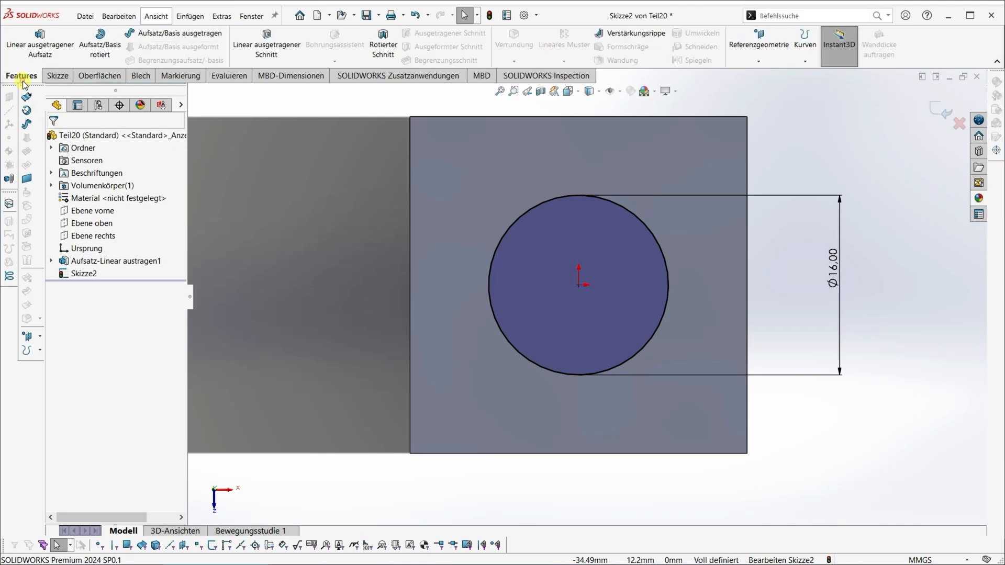
{"action": "left_click", "coordinate": [51, 49]}
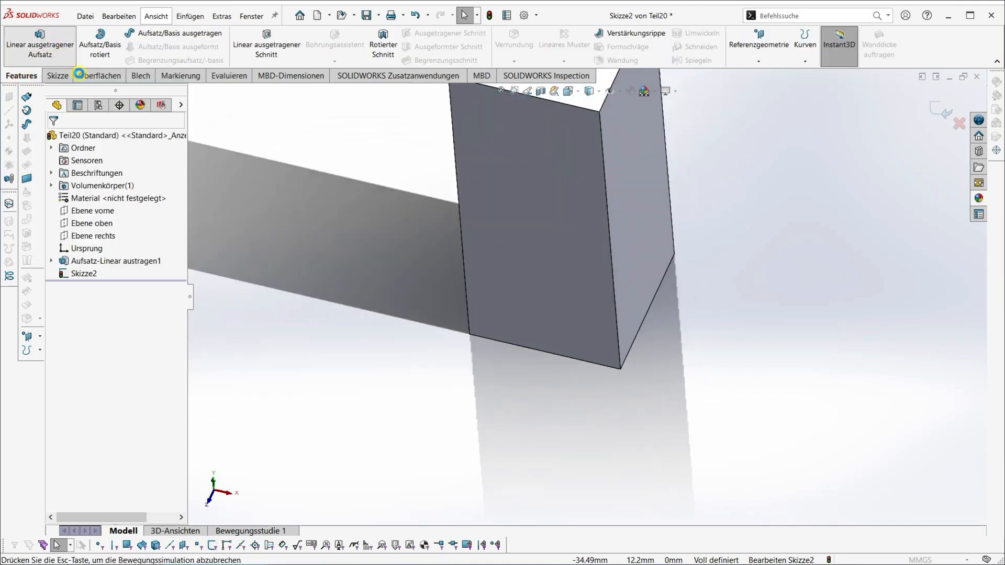
{"action": "type", "text": "10"}
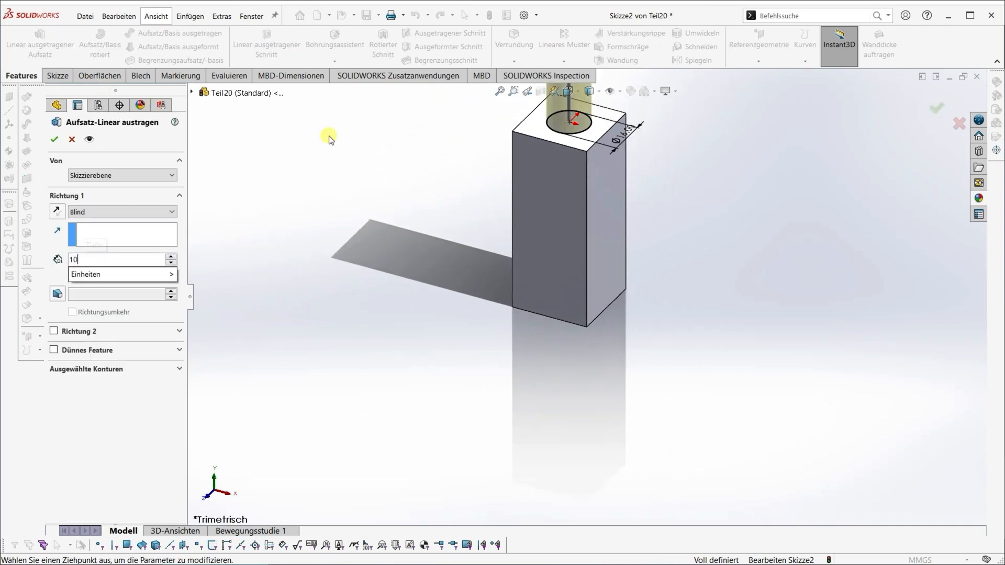
{"action": "key", "text": "Return"}
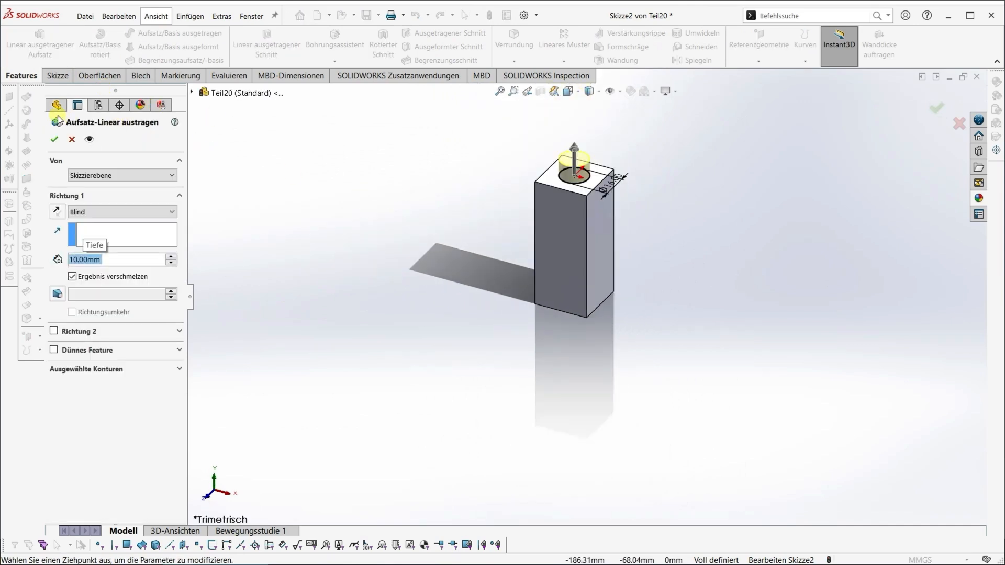
{"action": "left_click", "coordinate": [54, 139]}
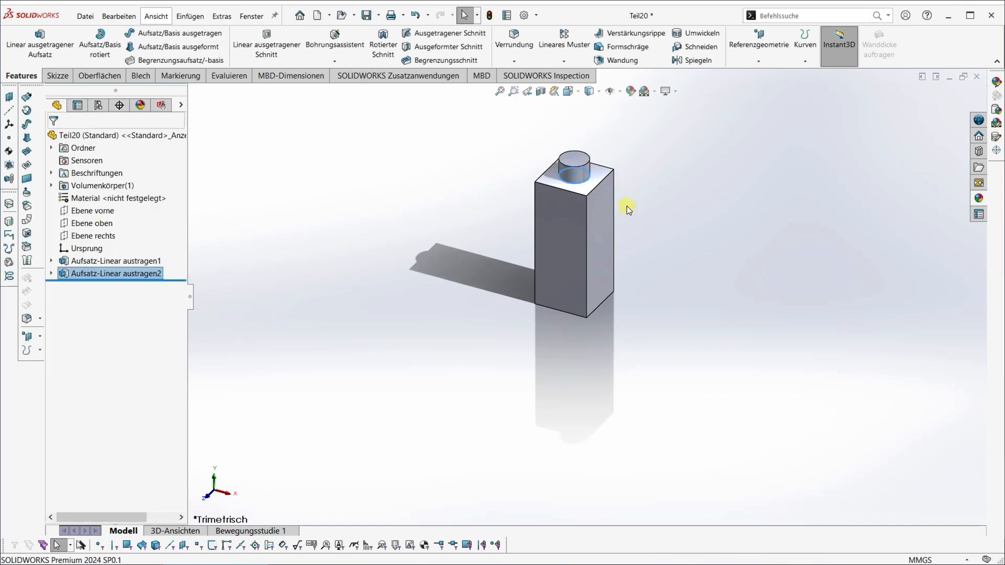
- Start a fillet on the block's front vertical edge with a radius of 1.5 mm
{"action": "scroll", "coordinate": [550, 153], "scroll_direction": "down", "scroll_amount": 5}
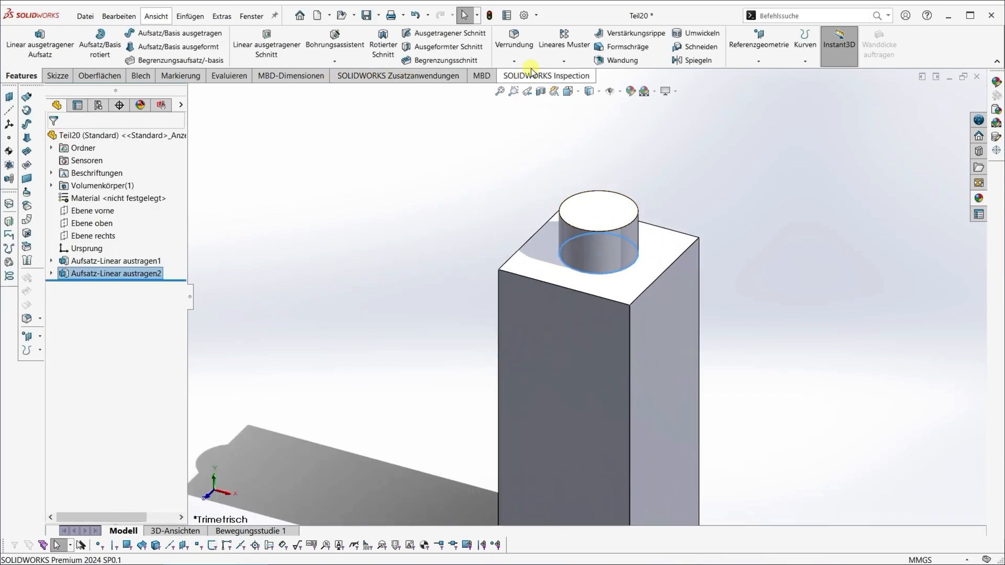
{"action": "left_click", "coordinate": [513, 45]}
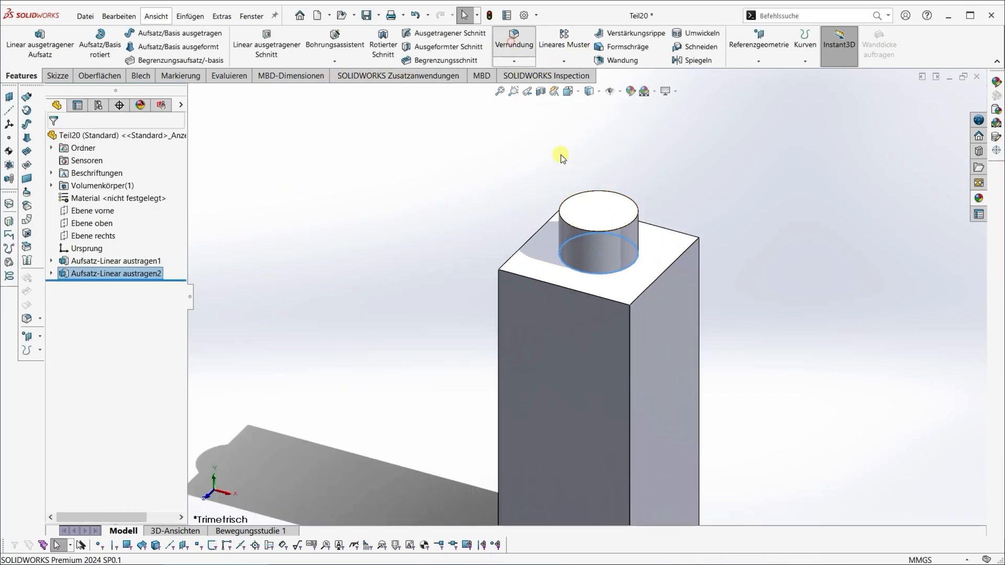
{"action": "left_click", "coordinate": [635, 321]}
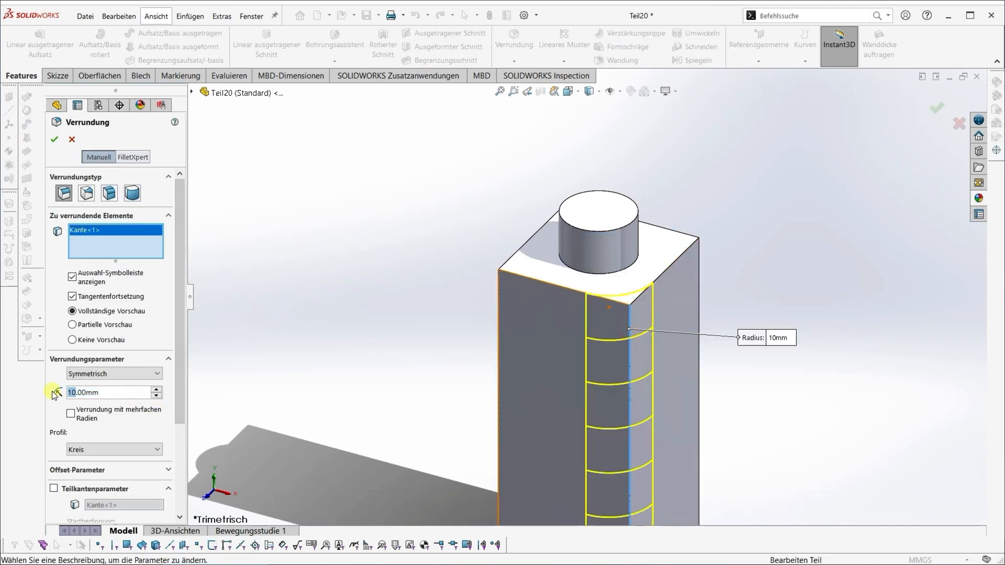
{"action": "type", "text": "1"}
{"action": "key", "text": "Return"}
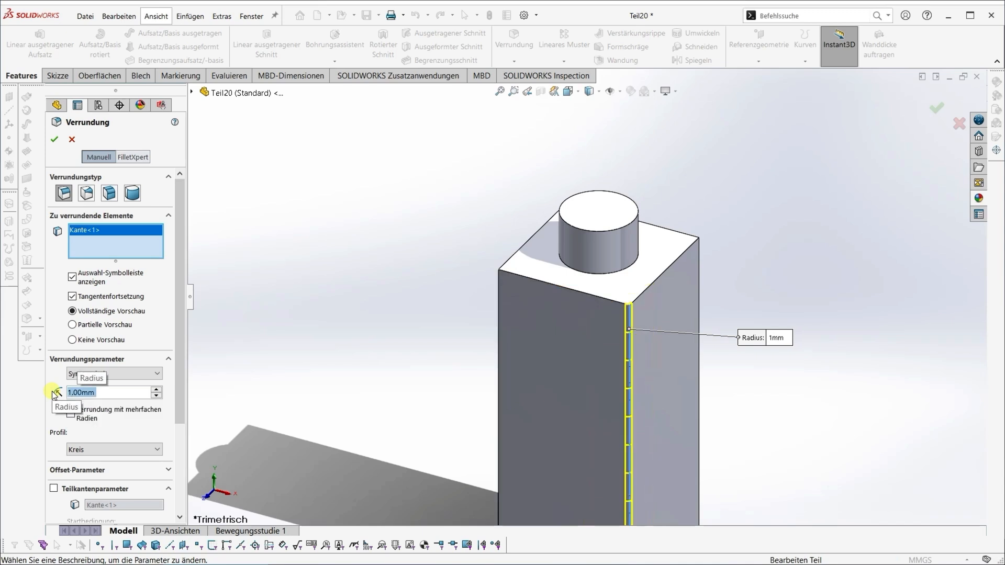
{"action": "type", "text": "1.5"}
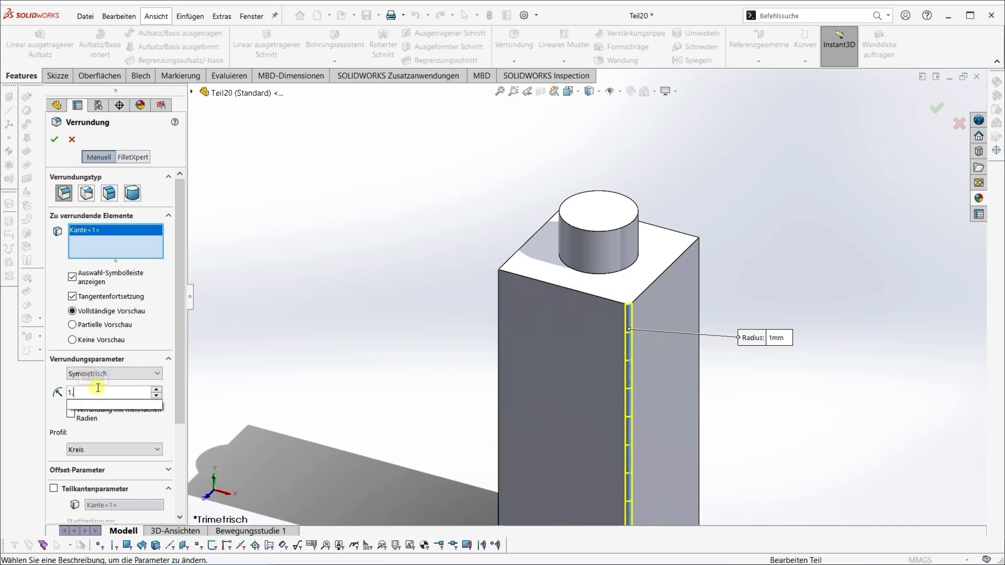
{"action": "key", "text": "Return"}
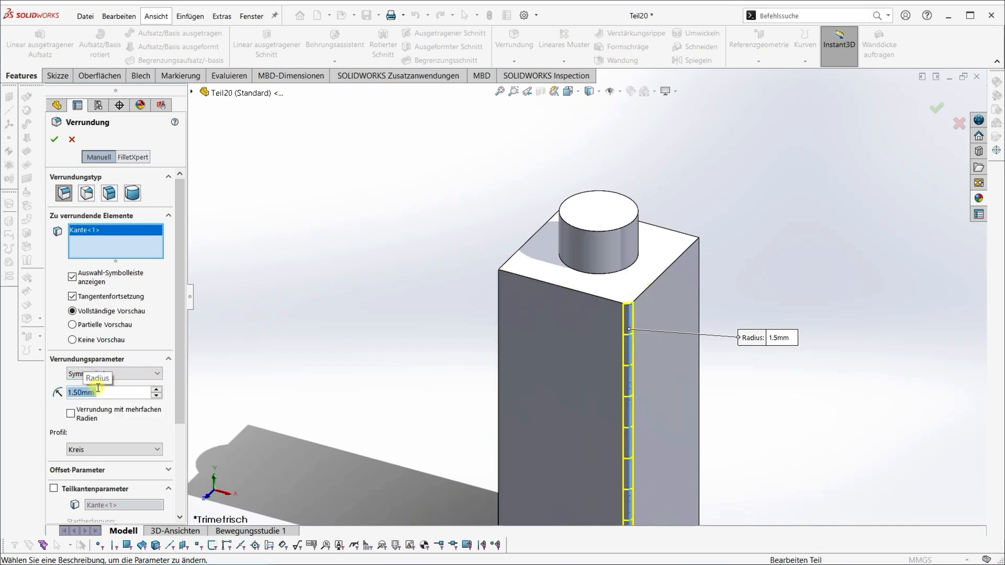
- Add a second vertical edge and all four outer edges of the block's top face to the fillet
{"action": "left_click", "coordinate": [498, 344]}
{"action": "left_click", "coordinate": [645, 290]}
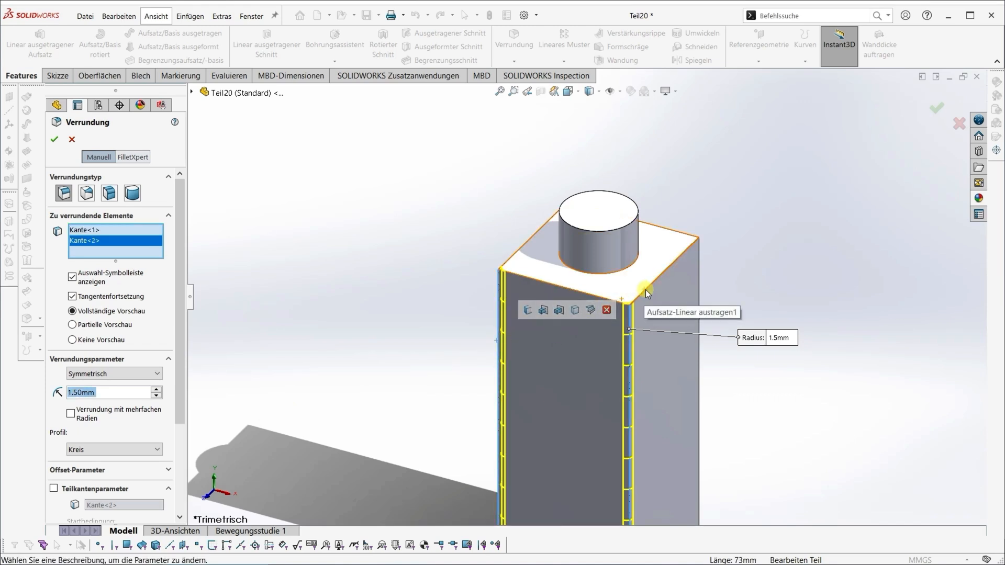
{"action": "left_click", "coordinate": [589, 295]}
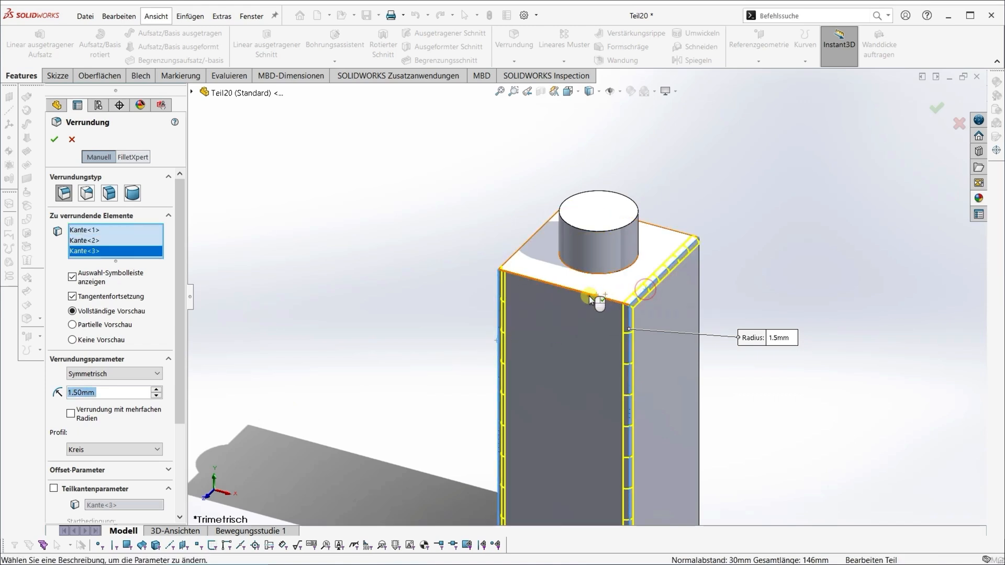
{"action": "left_click", "coordinate": [530, 242]}
{"action": "middle_click_drag", "start_coordinate": [530, 242], "coordinate": [563, 313]}
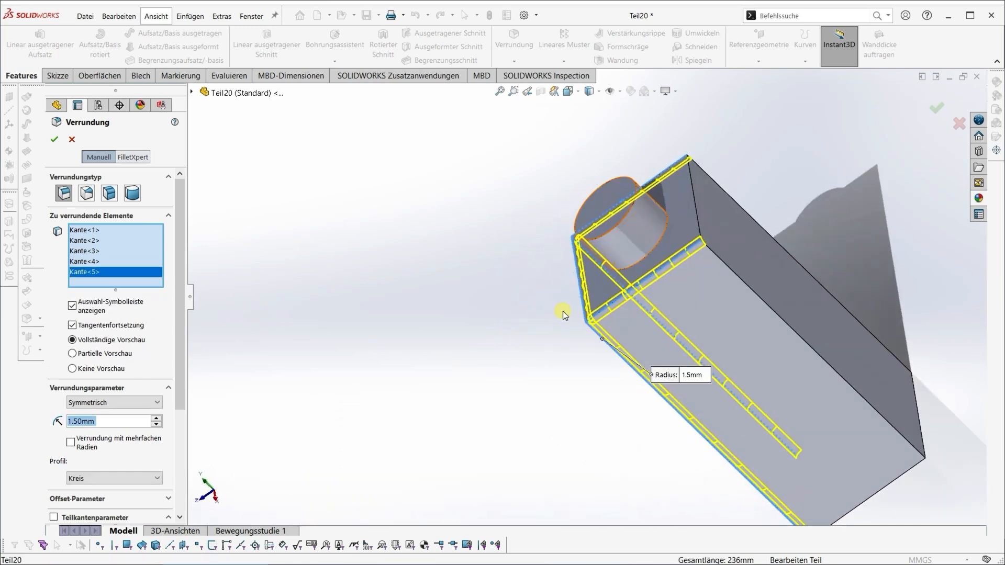
{"action": "left_click", "coordinate": [693, 206]}
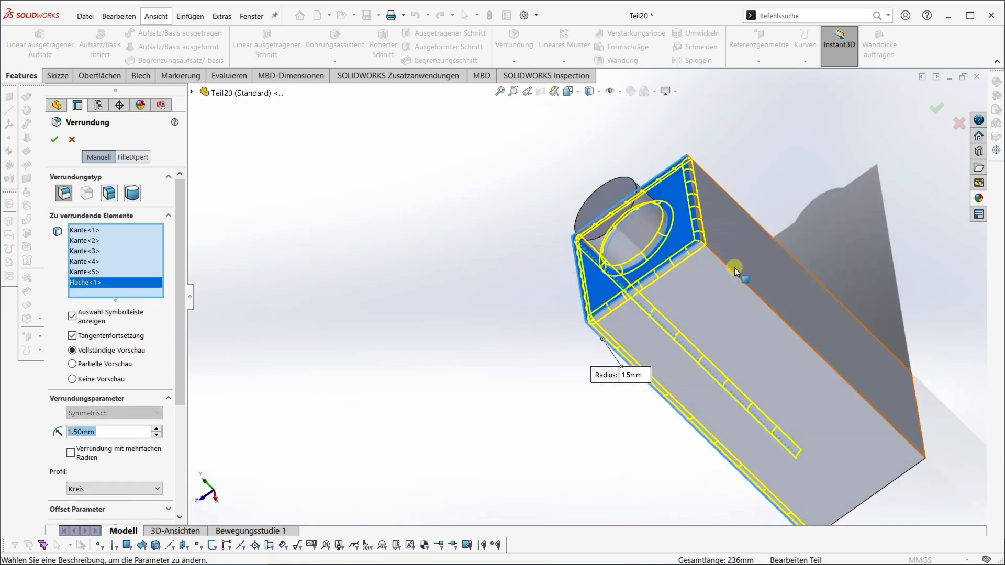
{"action": "left_click", "coordinate": [682, 222]}
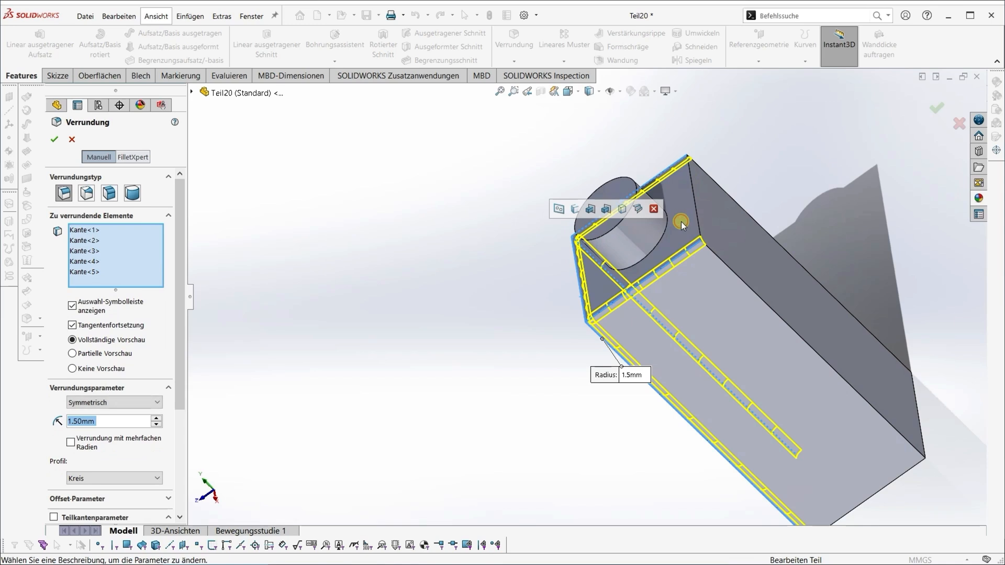
{"action": "left_click", "coordinate": [698, 217]}
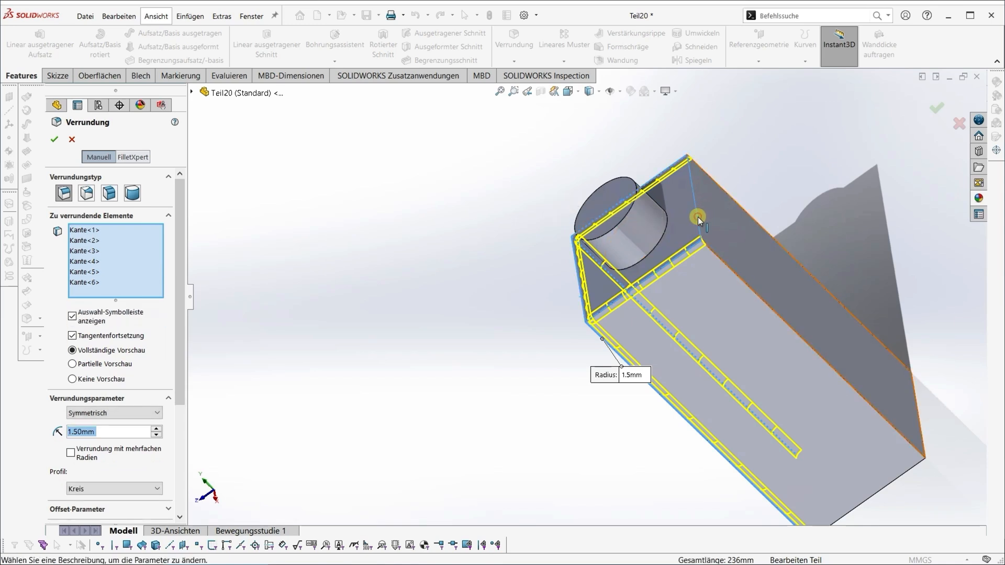
- Add the two remaining vertical edges and the block's bottom face to the selection and complete the 1.5 mm fillet
{"action": "left_click", "coordinate": [745, 281]}
{"action": "middle_click_drag", "start_coordinate": [771, 290], "coordinate": [611, 498]}
{"action": "left_click", "coordinate": [707, 299]}
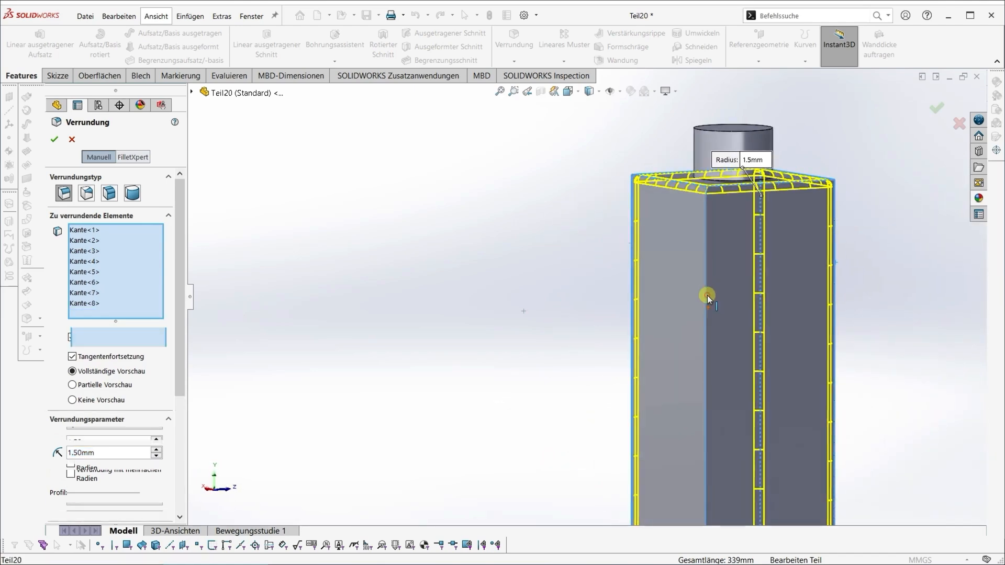
{"action": "middle_click_drag", "start_coordinate": [738, 310], "coordinate": [693, 376]}
{"action": "left_click", "coordinate": [694, 376]}
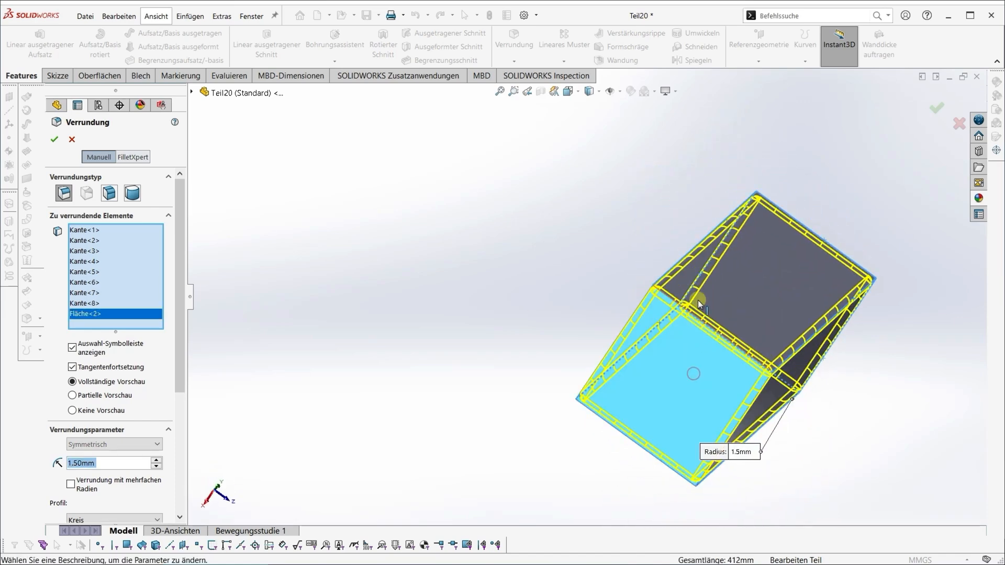
{"action": "middle_click_drag", "start_coordinate": [720, 246], "coordinate": [724, 449]}
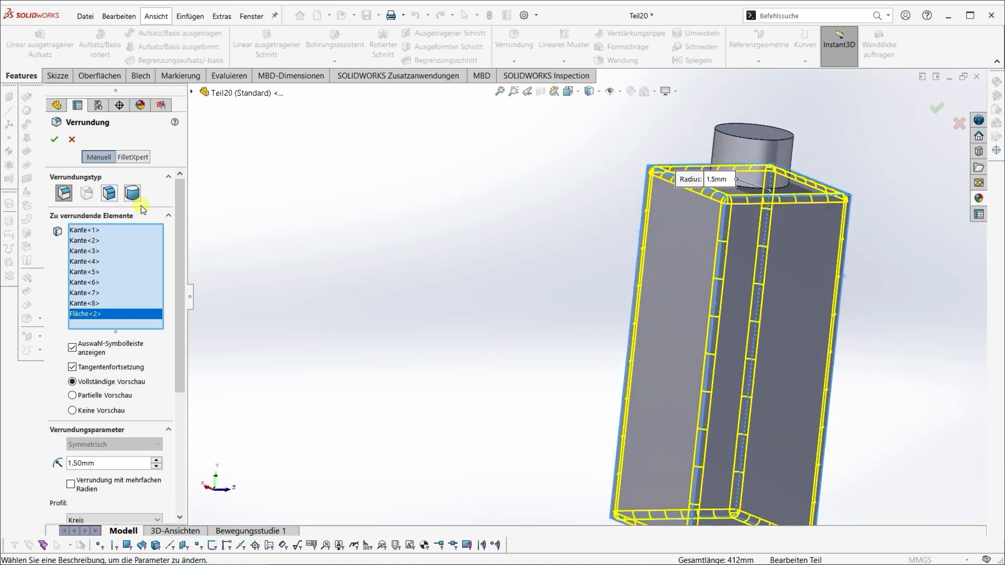
{"action": "left_click", "coordinate": [57, 139]}
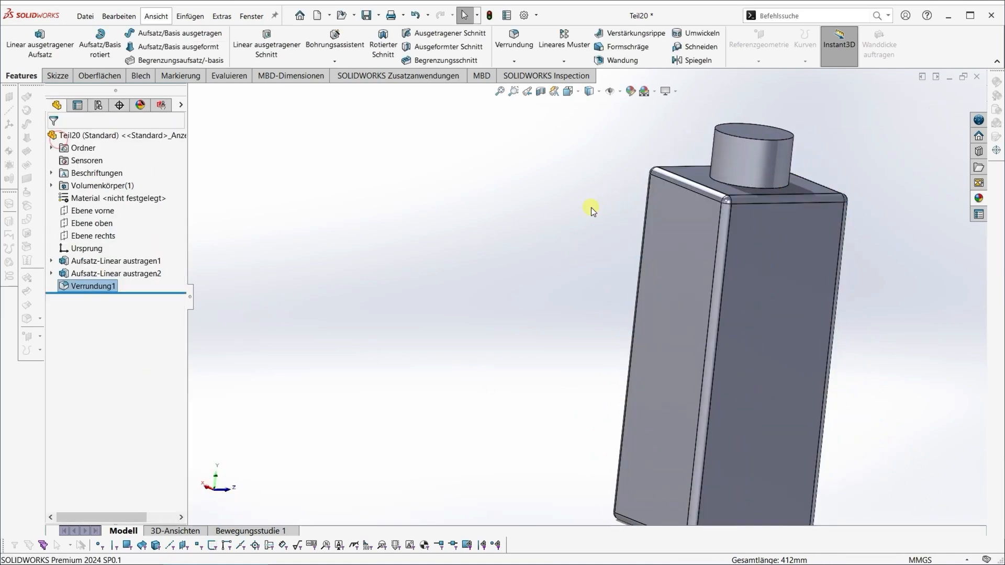
- Round the circular edge where the cylindrical neck meets the block's top face with a 0.5 mm fillet
{"action": "scroll", "coordinate": [738, 208], "scroll_direction": "down", "scroll_amount": 3}
{"action": "left_click", "coordinate": [737, 209]}
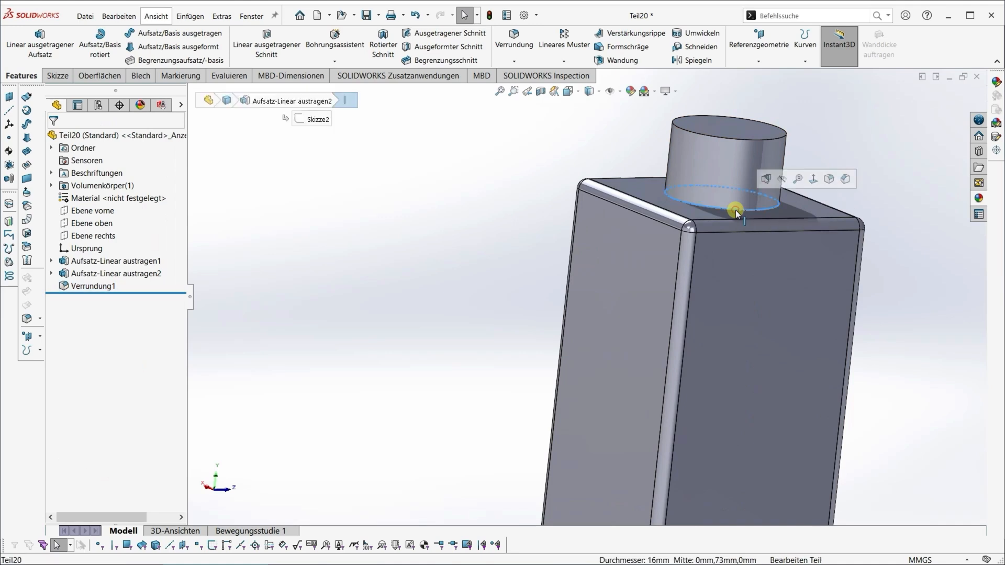
{"action": "left_click", "coordinate": [829, 179]}
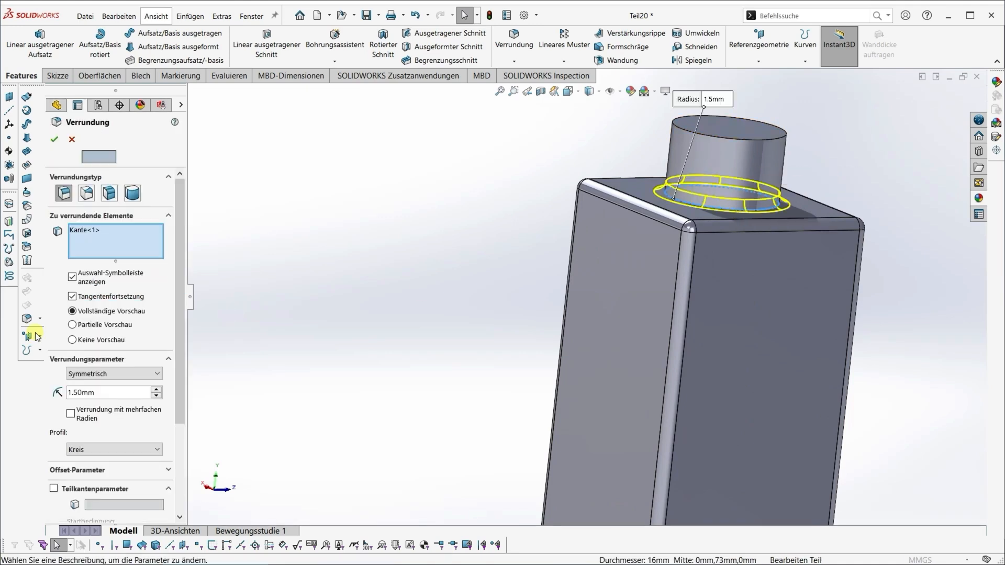
{"action": "type", "text": "0.5"}
{"action": "key", "text": "Return"}
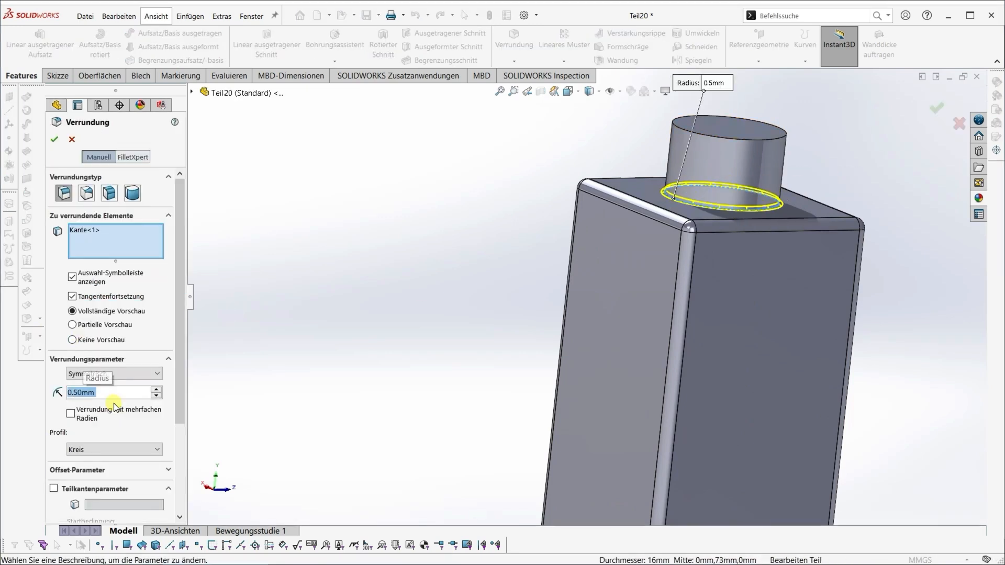
{"action": "left_click", "coordinate": [56, 138]}
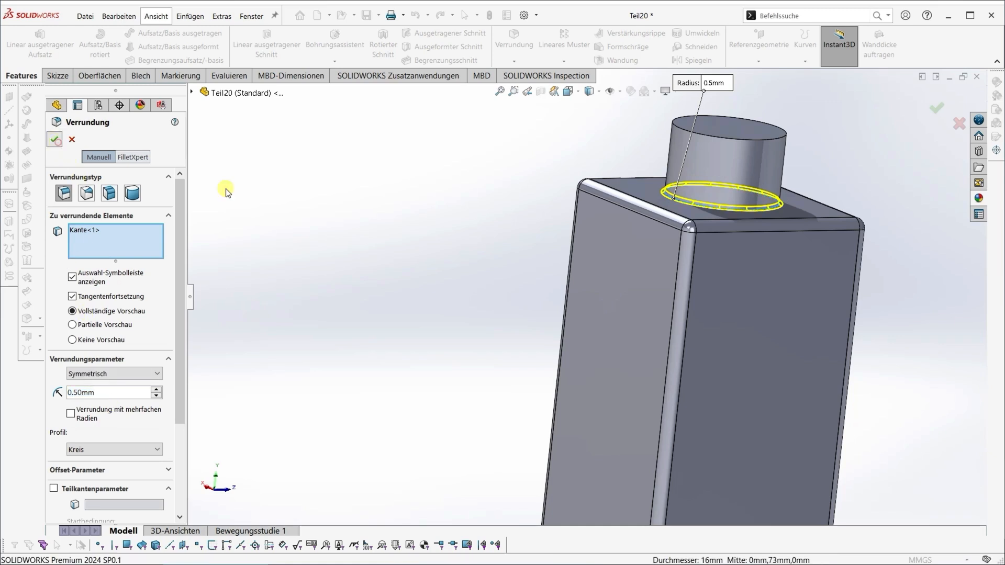
{"action": "left_click", "coordinate": [468, 313]}
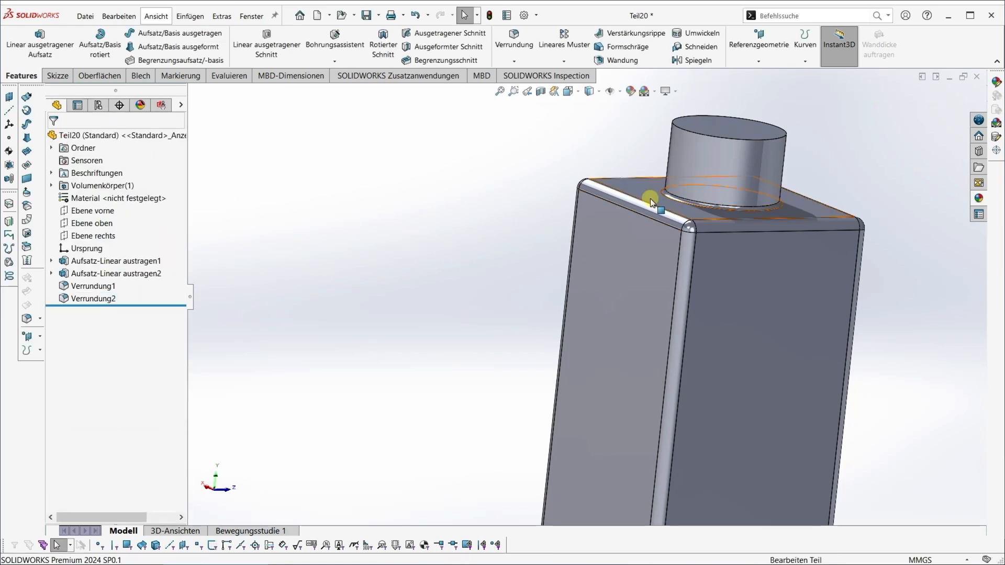
- Shell the body to a 0.5 mm wall thickness, removing the neck's top face to leave the bottle open
{"action": "left_click", "coordinate": [622, 61]}
{"action": "middle_click_drag", "start_coordinate": [722, 127], "coordinate": [707, 154]}
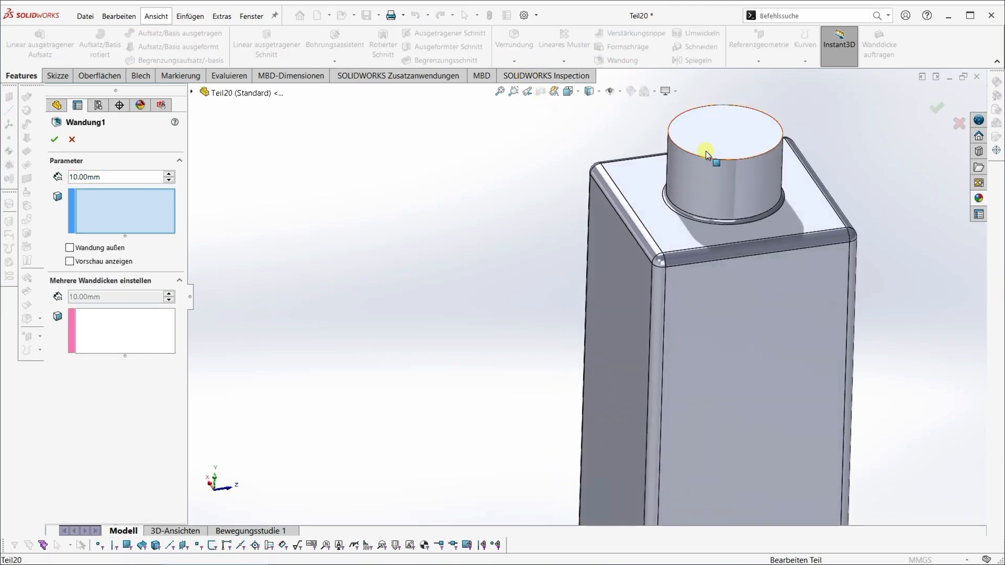
{"action": "left_click", "coordinate": [723, 128]}
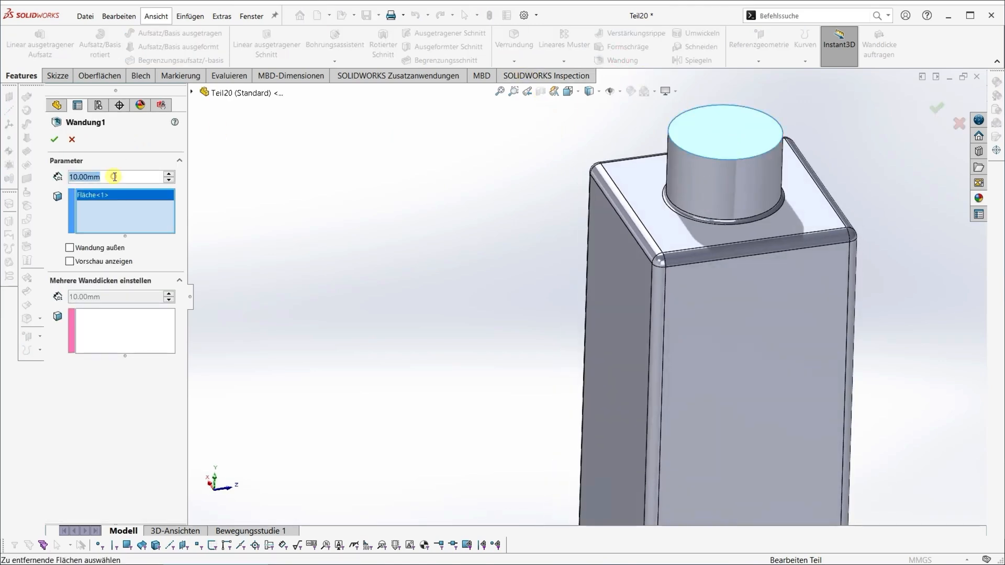
{"action": "type", "text": "0.5"}
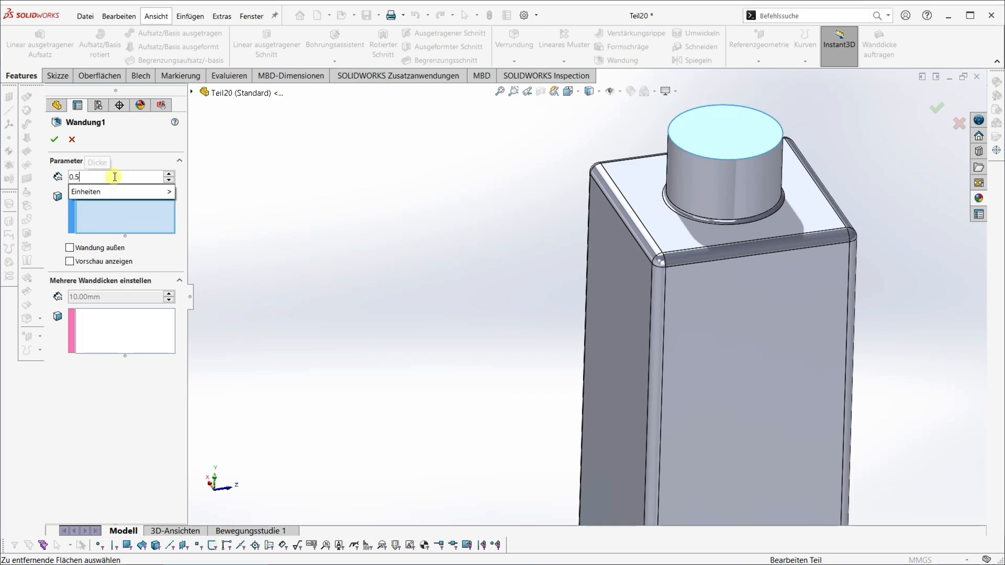
{"action": "key", "text": "Return"}
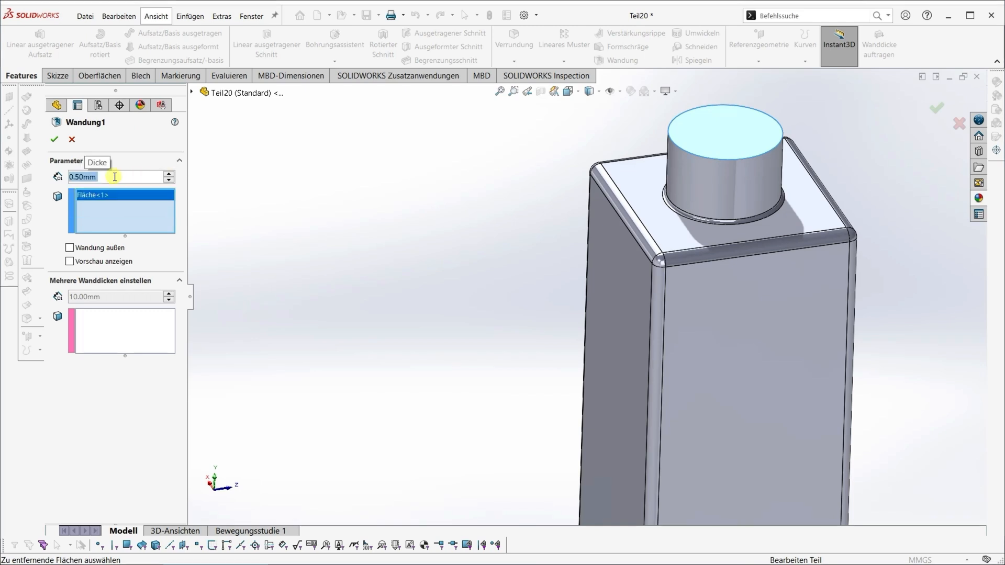
{"action": "left_click", "coordinate": [57, 140]}
{"action": "middle_click_drag", "start_coordinate": [669, 180], "coordinate": [676, 157]}
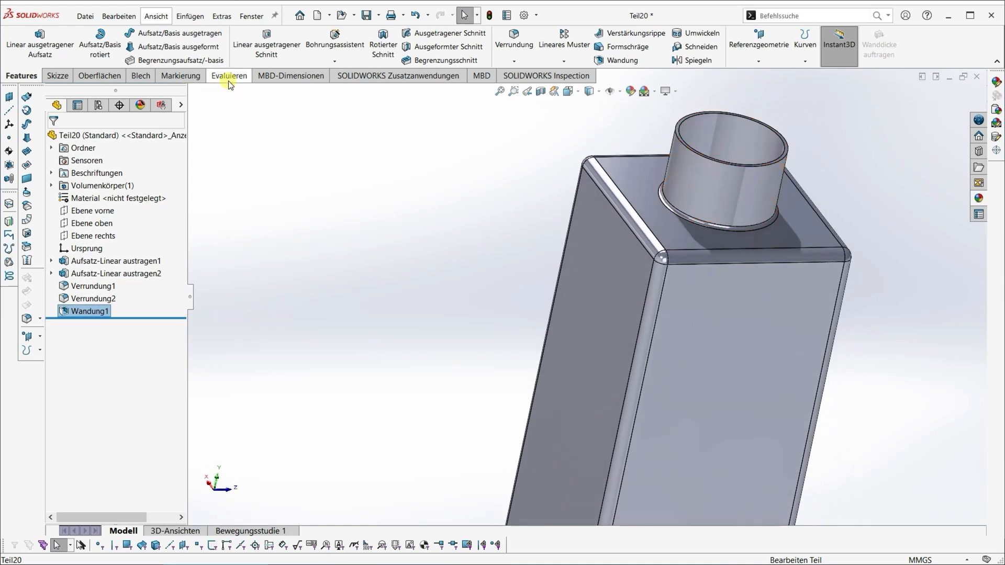
- Measure the diameter of the circular edge at the neck's opening
{"action": "left_click", "coordinate": [230, 77]}
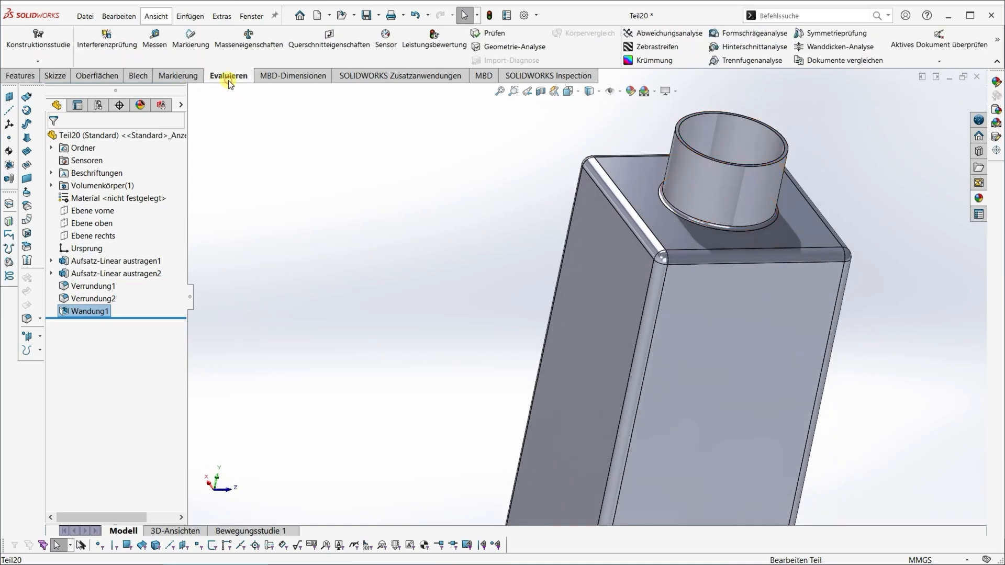
{"action": "left_click", "coordinate": [157, 40]}
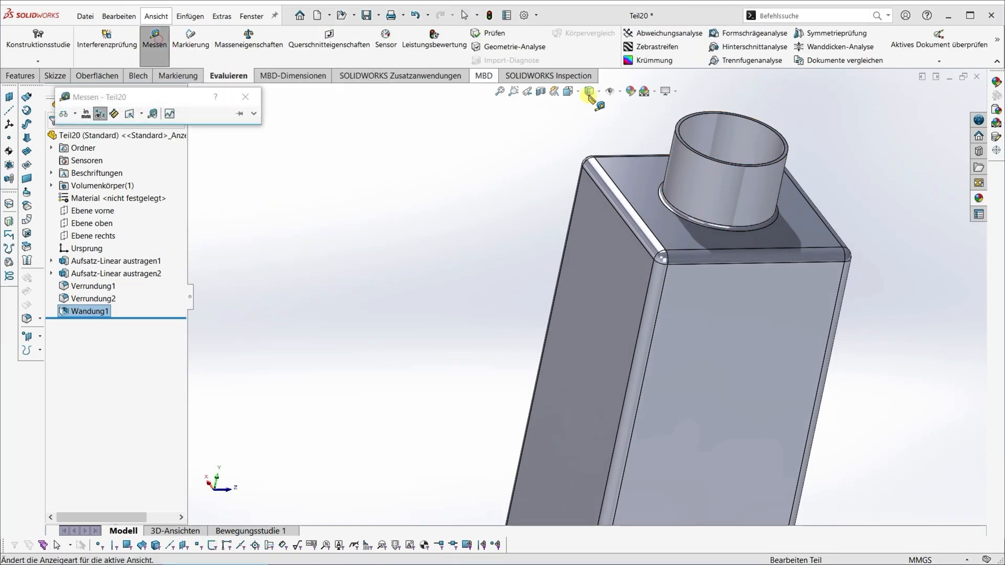
{"action": "left_click", "coordinate": [689, 120]}
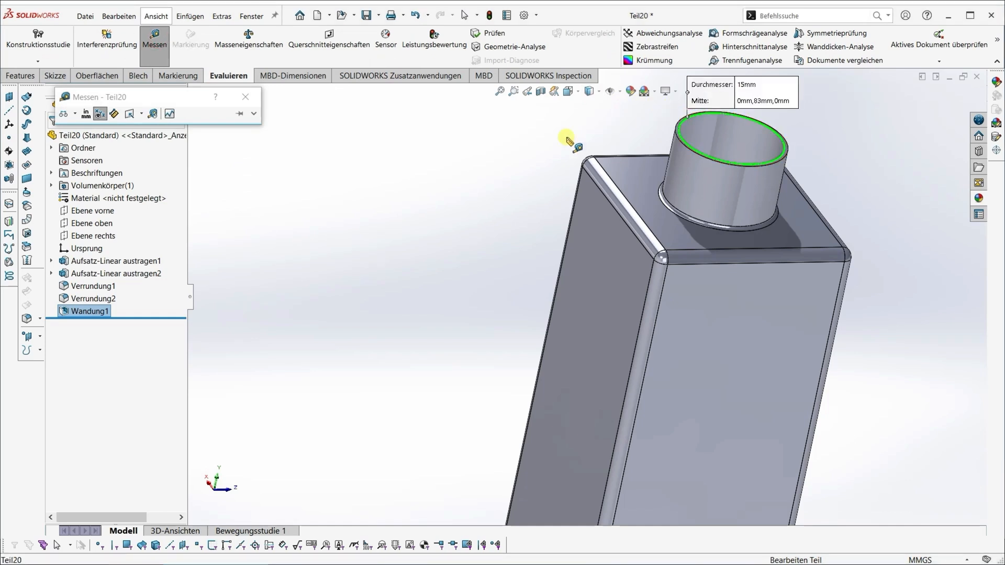
{"action": "key", "text": "Escape"}
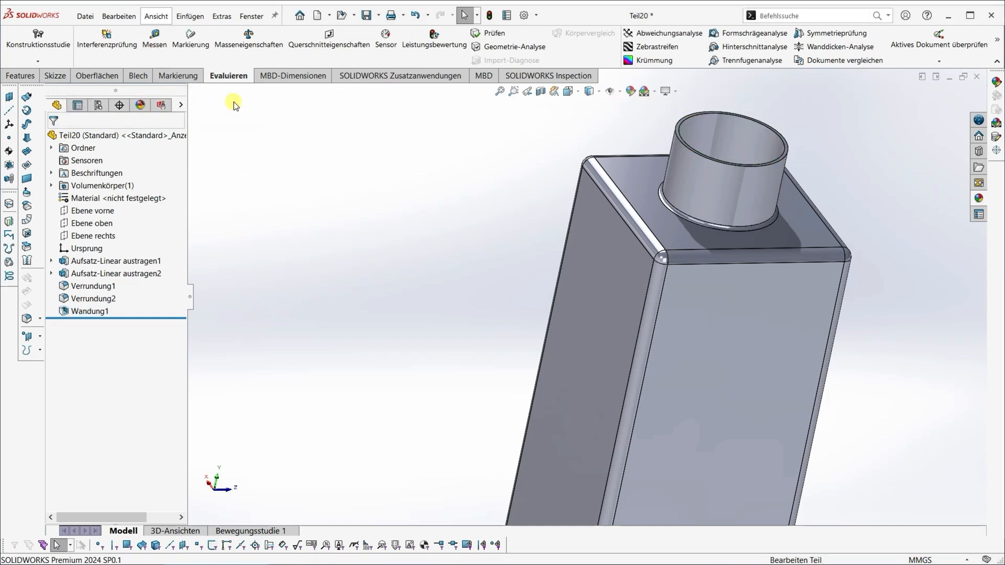
{"action": "left_click", "coordinate": [21, 76]}
- Apply a dark blue colour to the whole bottle part
{"action": "scroll", "coordinate": [597, 252], "scroll_direction": "up", "scroll_amount": 5}
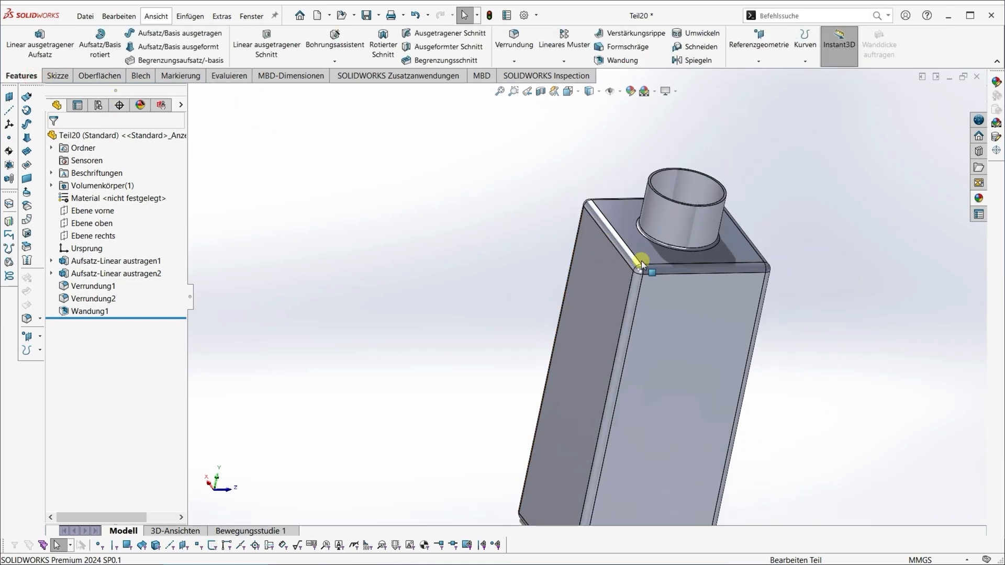
{"action": "middle_click_drag", "start_coordinate": [615, 270], "coordinate": [610, 260]}
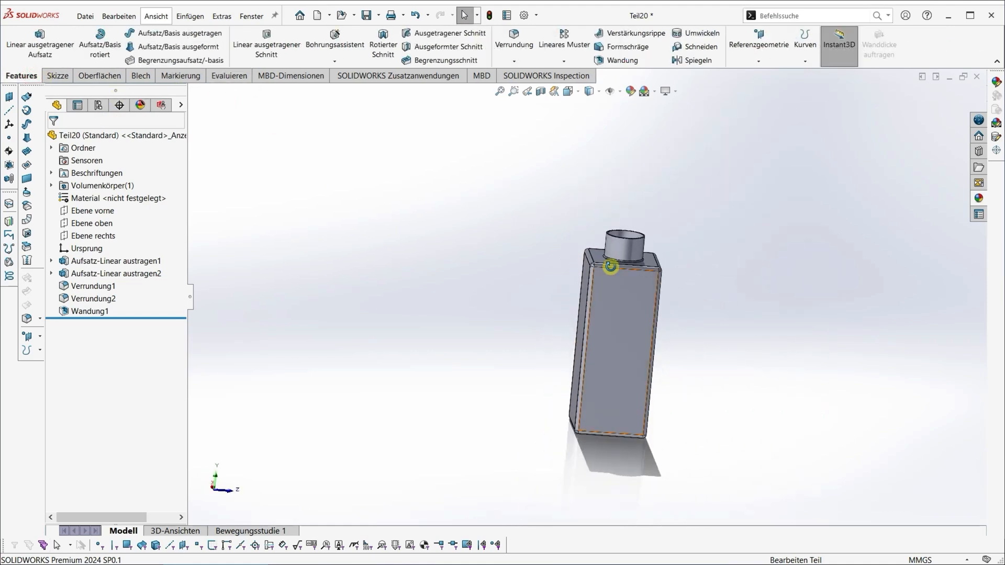
{"action": "left_click", "coordinate": [631, 92]}
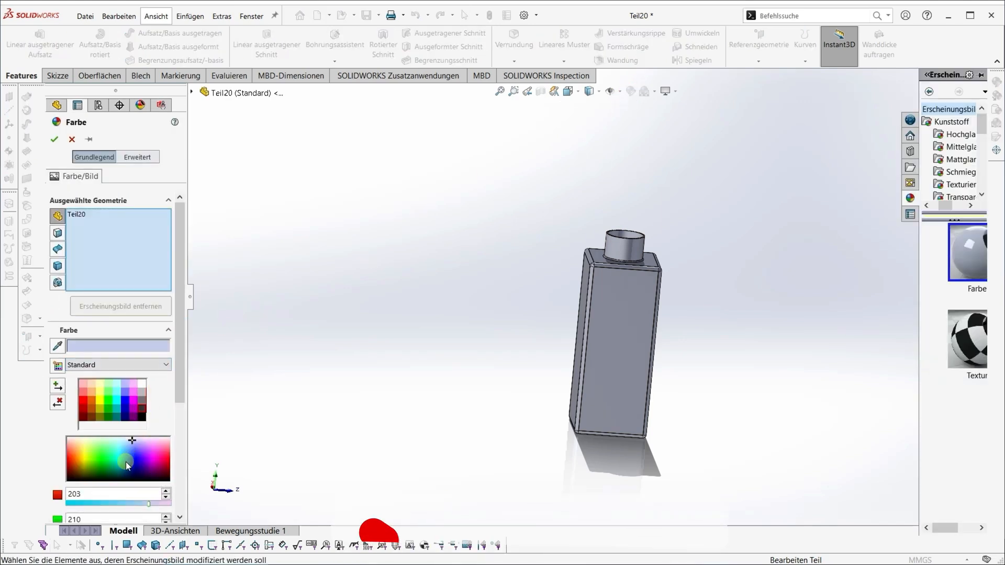
{"action": "left_click", "coordinate": [125, 464]}
{"action": "left_click_drag", "start_coordinate": [126, 468], "coordinate": [130, 474]}
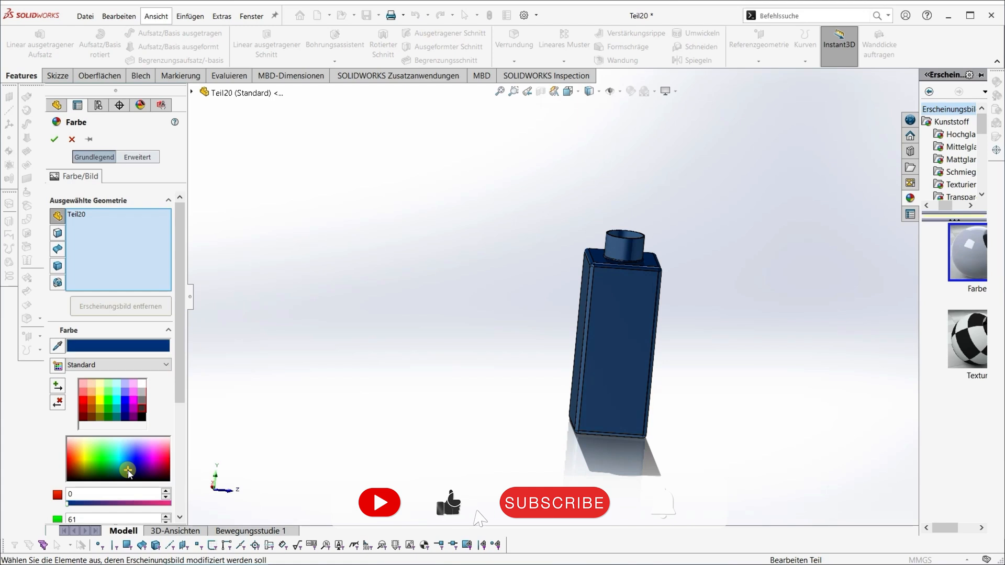
{"action": "mouse_move", "coordinate": [510, 307]}
{"action": "middle_mouse_down"}
{"action": "mouse_move", "coordinate": [482, 334]}
{"action": "mouse_move", "coordinate": [508, 309]}
{"action": "middle_mouse_up"}
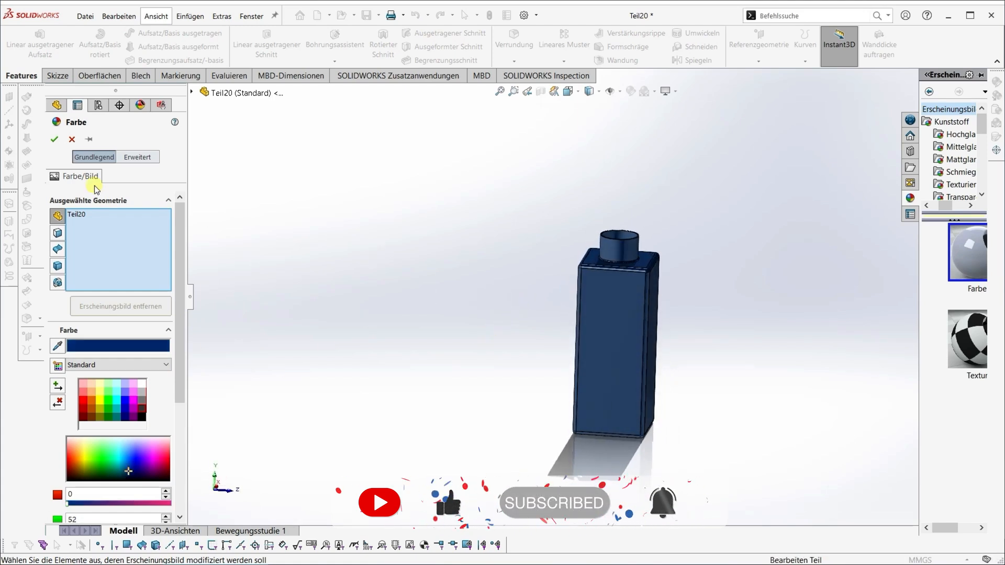
{"action": "left_click", "coordinate": [55, 140]}
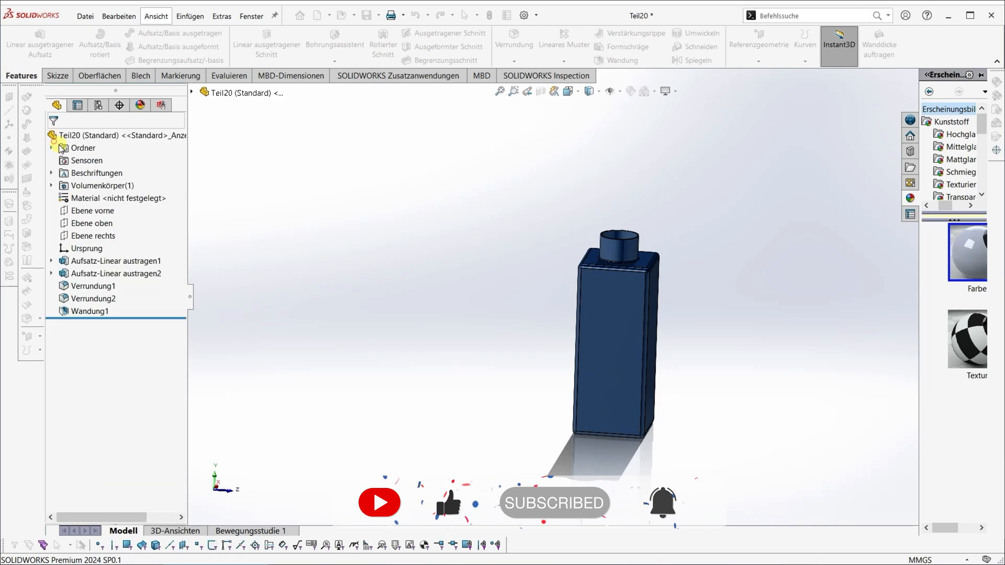
- Save the part on the Desktop as Teil 1 Flasche, replacing the existing file
{"action": "left_click", "coordinate": [92, 18]}
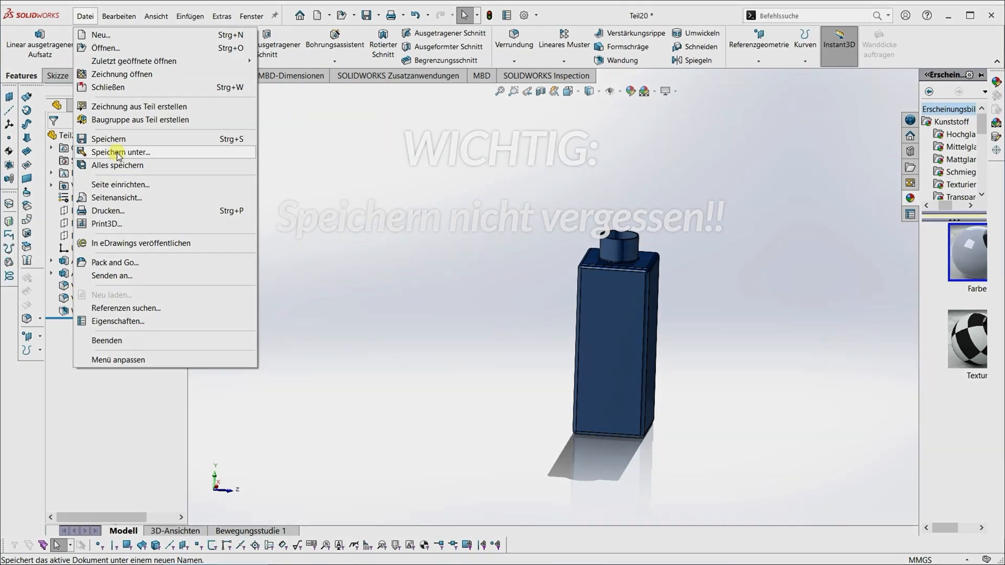
{"action": "left_click", "coordinate": [120, 152]}
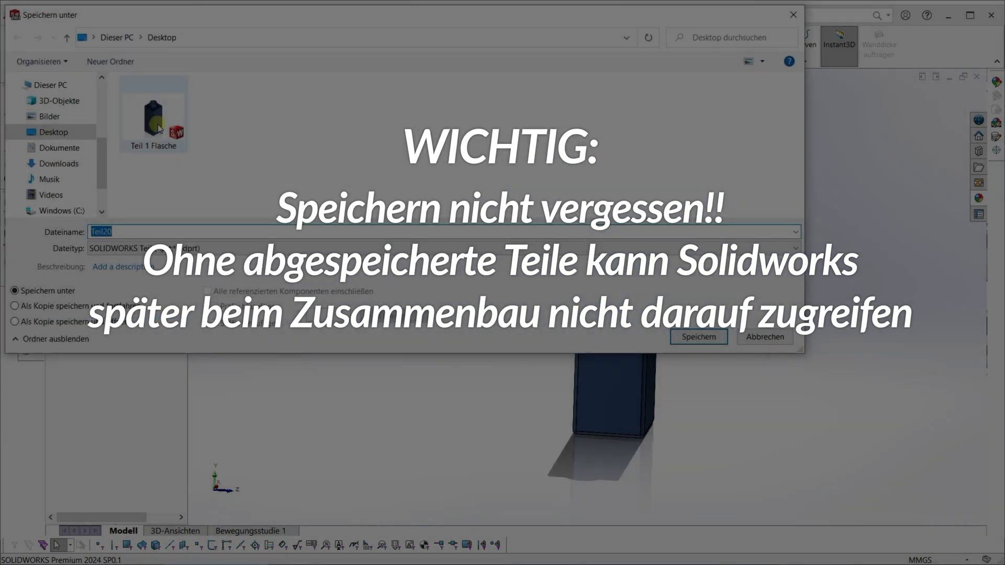
{"action": "double_click", "coordinate": [158, 124]}
{"action": "left_click", "coordinate": [532, 277]}
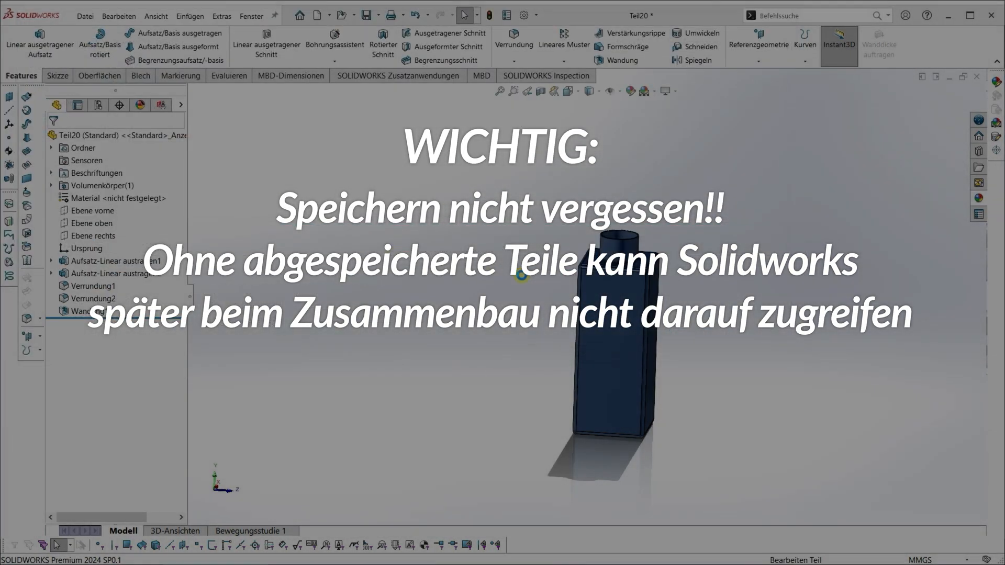
- Create a new part document and start a sketch on its top plane, Ebene oben
{"action": "left_click", "coordinate": [84, 16]}
{"action": "left_click", "coordinate": [100, 35]}
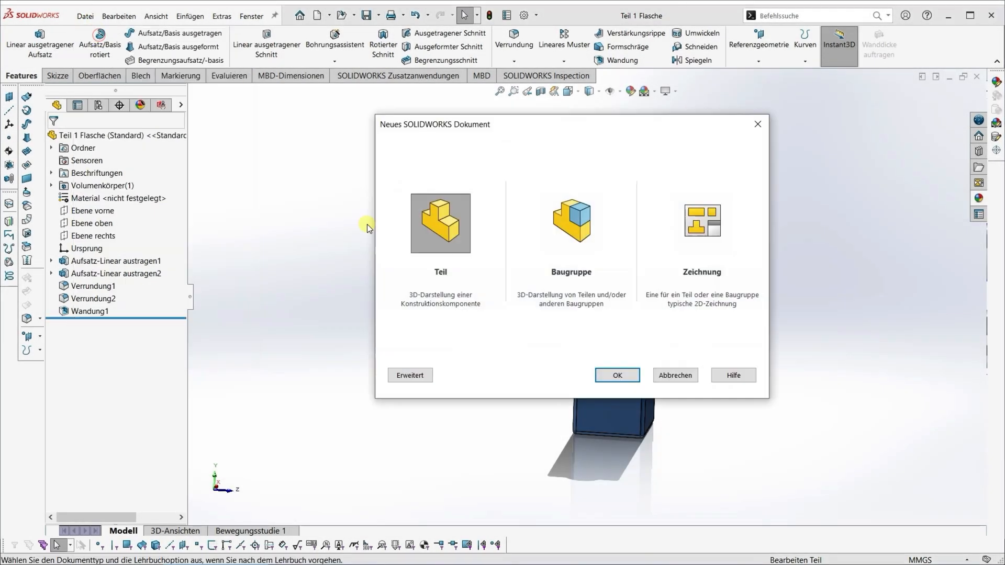
{"action": "left_click", "coordinate": [610, 374]}
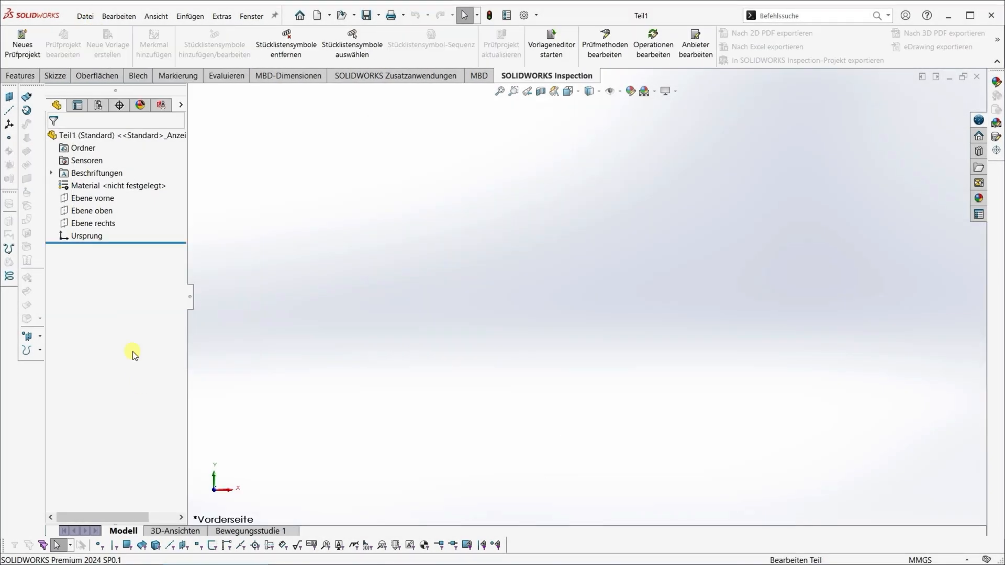
{"action": "left_click", "coordinate": [101, 201]}
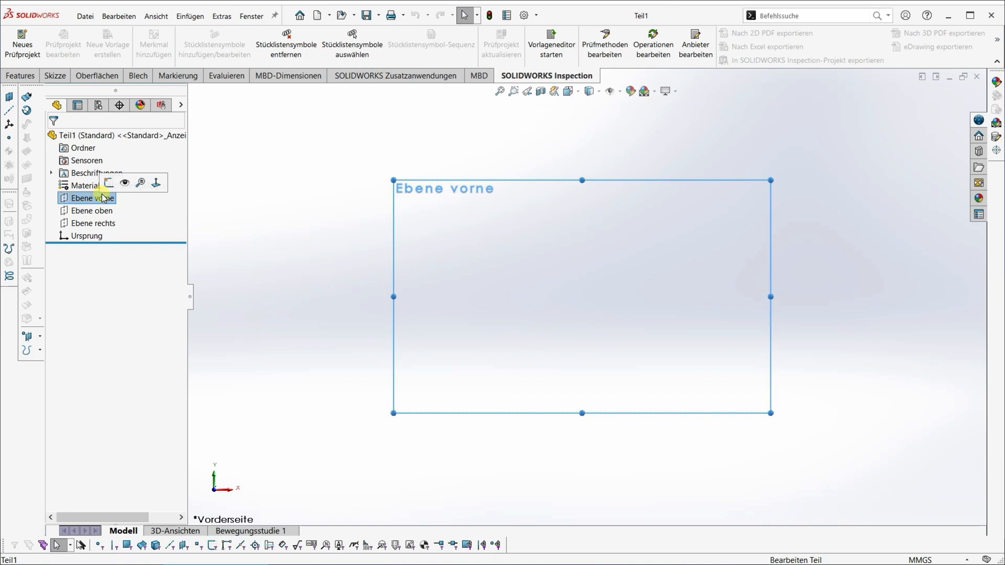
{"action": "left_click", "coordinate": [95, 223]}
{"action": "left_click", "coordinate": [95, 211]}
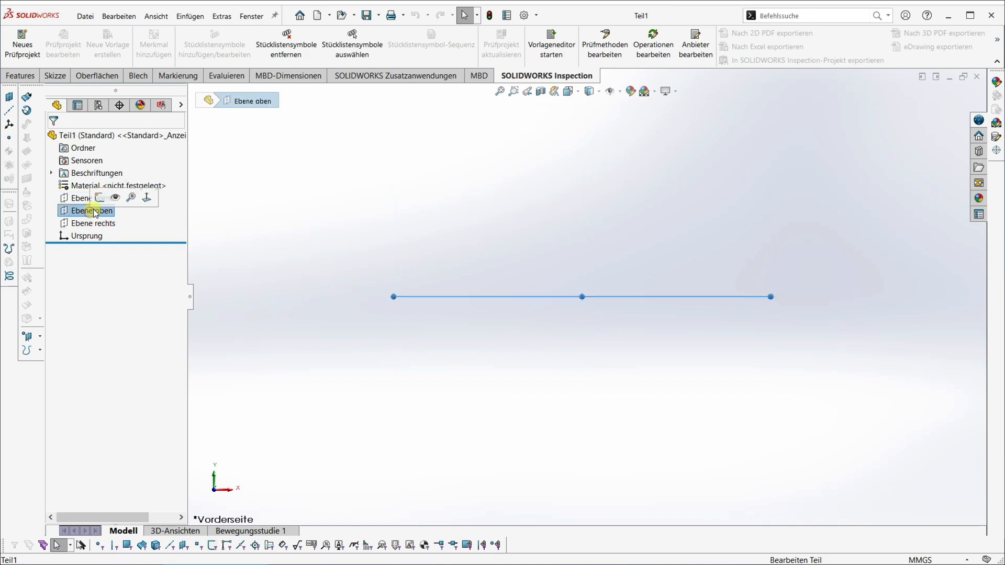
{"action": "left_click", "coordinate": [103, 200]}
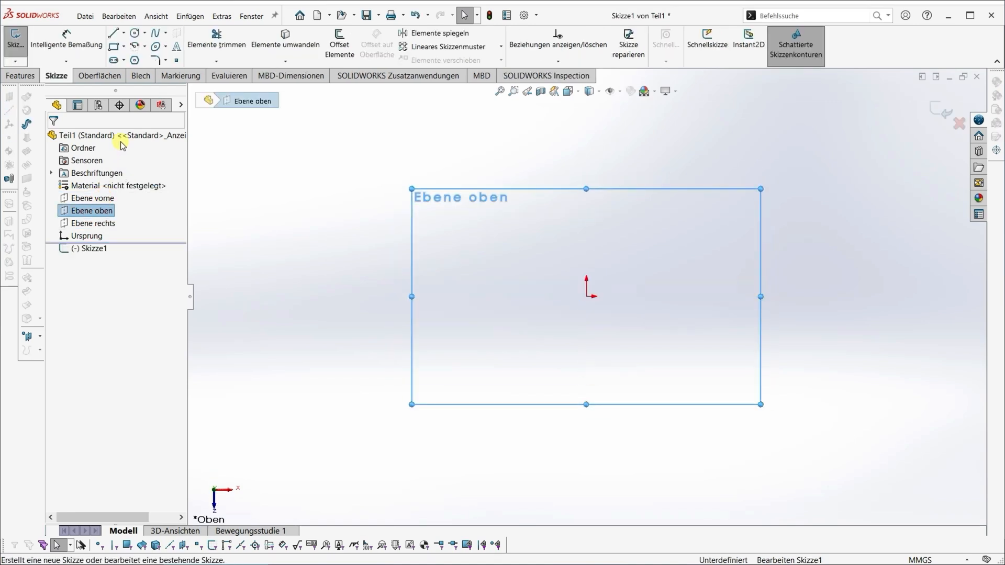
- Sketch a closed line profile along the horizontal axis from the origin: two raised blocks at the far end, closing edge at the origin about 7 mm
{"action": "left_click", "coordinate": [118, 35]}
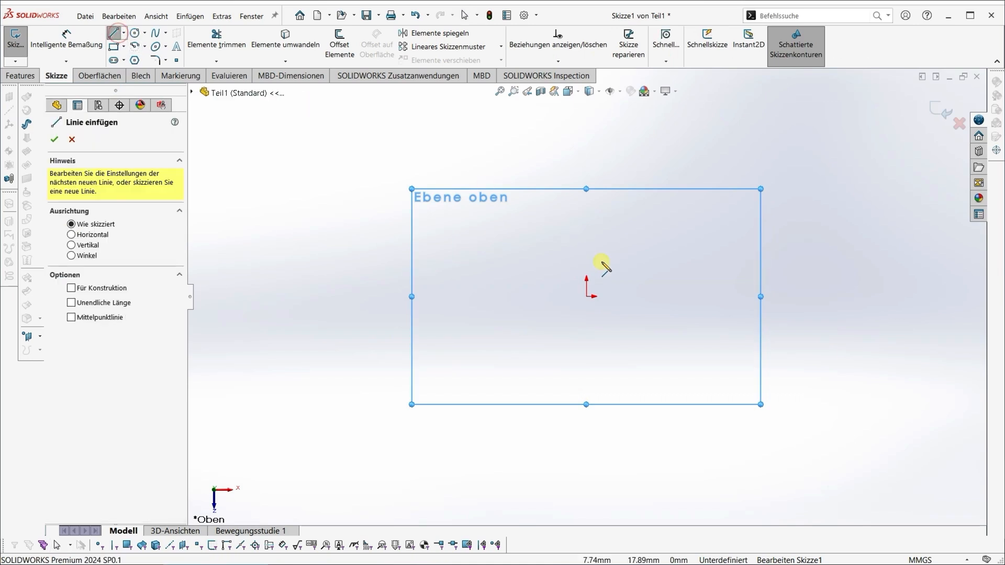
{"action": "left_click", "coordinate": [587, 297]}
{"action": "left_click", "coordinate": [435, 297]}
{"action": "left_click", "coordinate": [435, 269]}
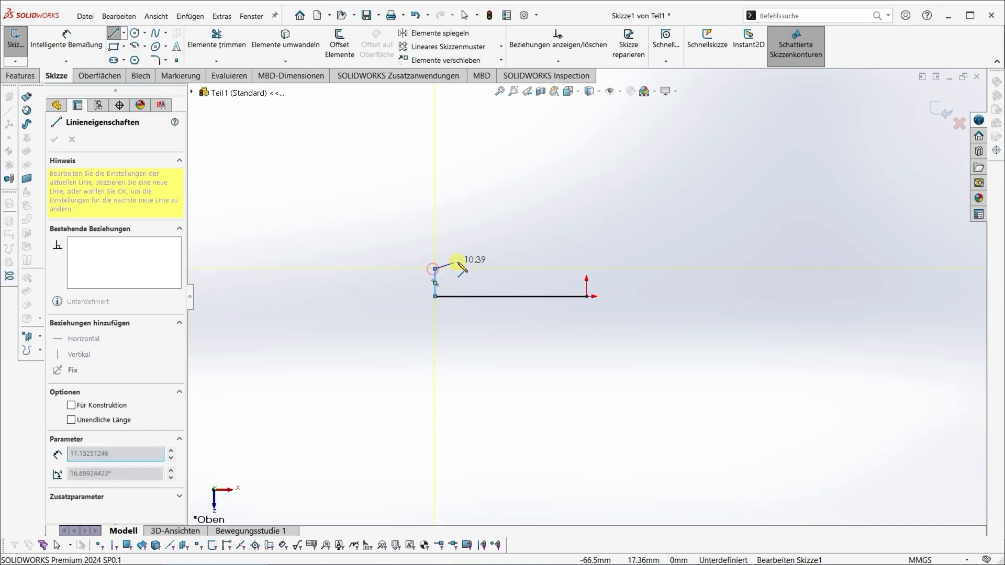
{"action": "left_click", "coordinate": [461, 269]}
{"action": "left_click", "coordinate": [462, 283]}
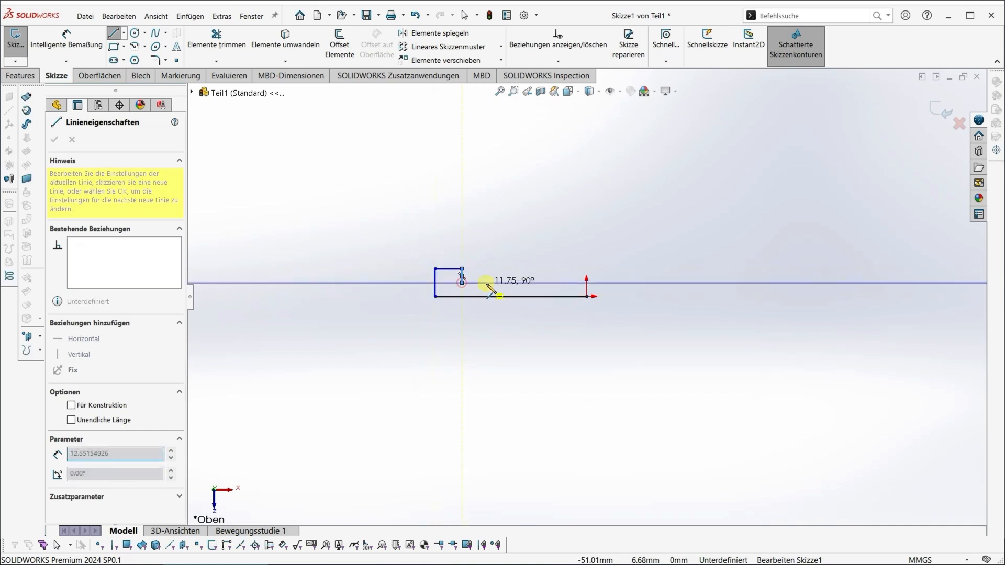
{"action": "left_click", "coordinate": [487, 283]}
{"action": "left_click", "coordinate": [486, 270]}
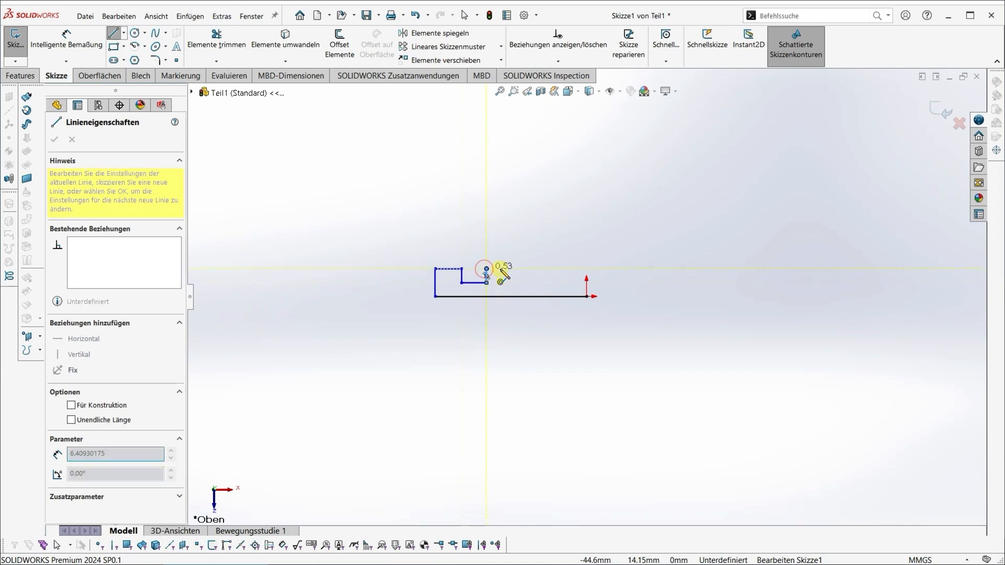
{"action": "left_click", "coordinate": [506, 269]}
{"action": "left_click", "coordinate": [506, 283]}
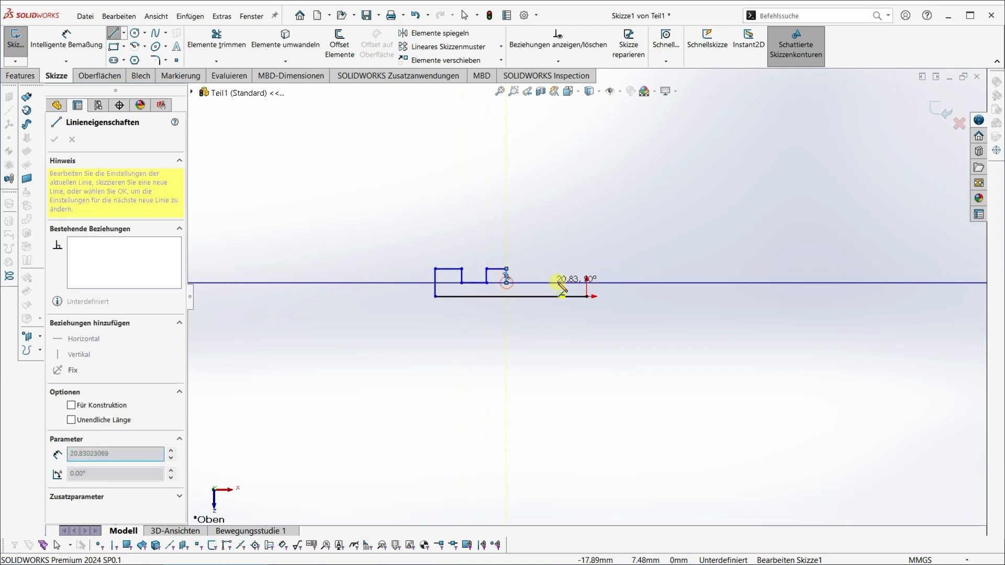
{"action": "left_click", "coordinate": [586, 283]}
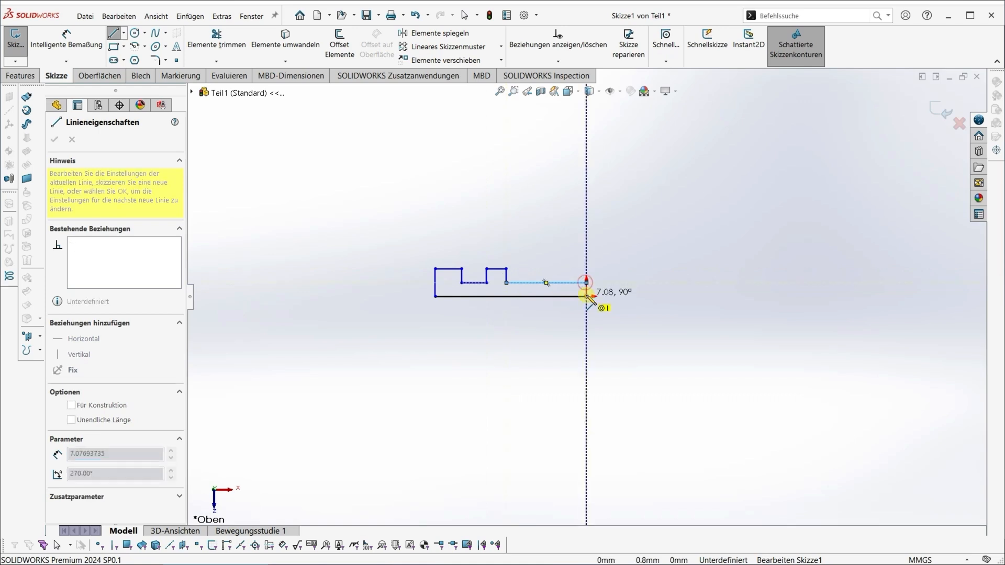
{"action": "left_click", "coordinate": [587, 297]}
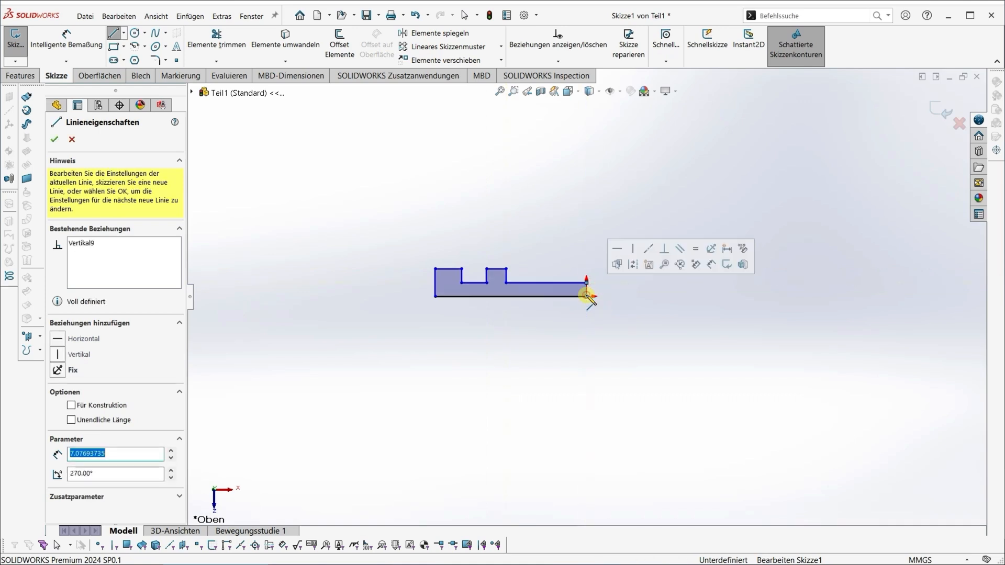
- Dimension the profile's overall length between its two end edges as 70 mm
{"action": "left_click", "coordinate": [88, 46]}
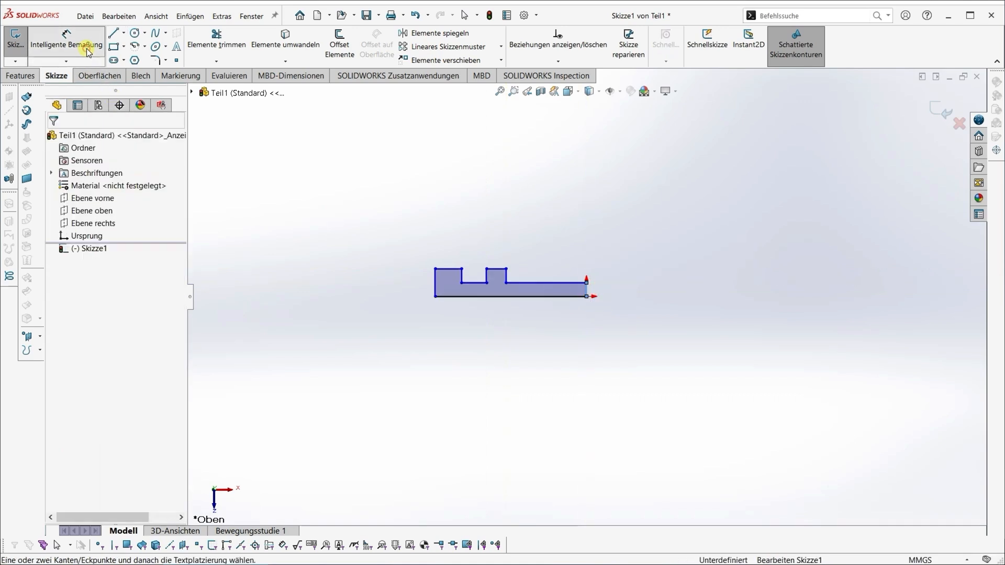
{"action": "left_click", "coordinate": [434, 284]}
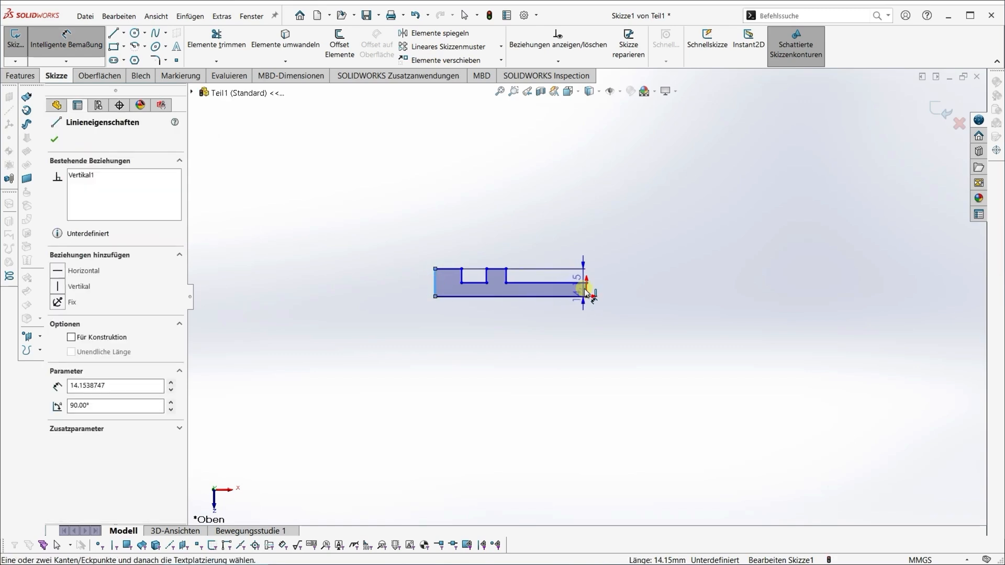
{"action": "left_click", "coordinate": [584, 289]}
{"action": "left_click", "coordinate": [516, 370]}
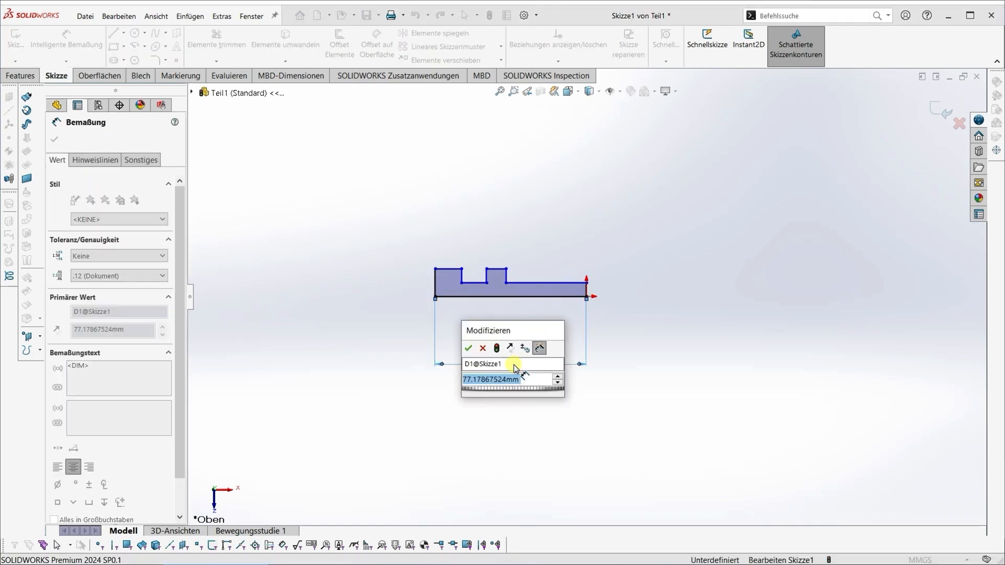
{"action": "type", "text": "70"}
{"action": "key", "text": "Return"}
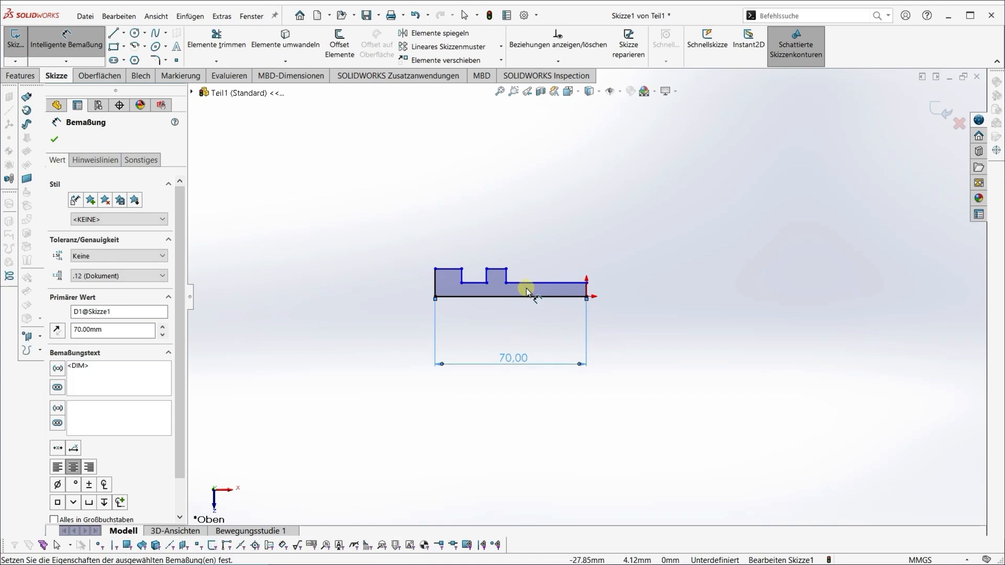
- Dimension the top edge of the raised block at the far end as 7 mm wide
{"action": "scroll", "coordinate": [399, 202], "scroll_direction": "down", "scroll_amount": 5}
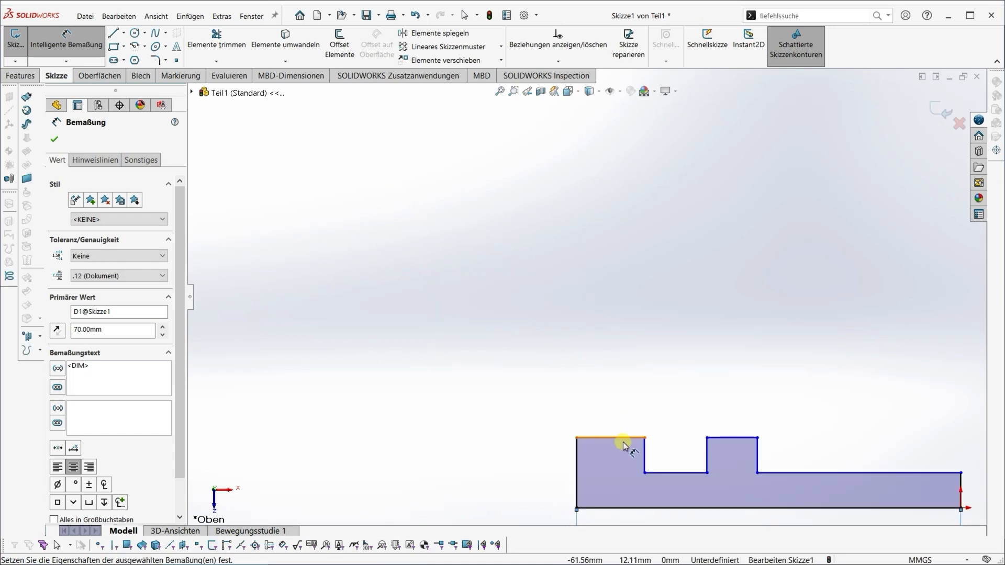
{"action": "left_click", "coordinate": [623, 435]}
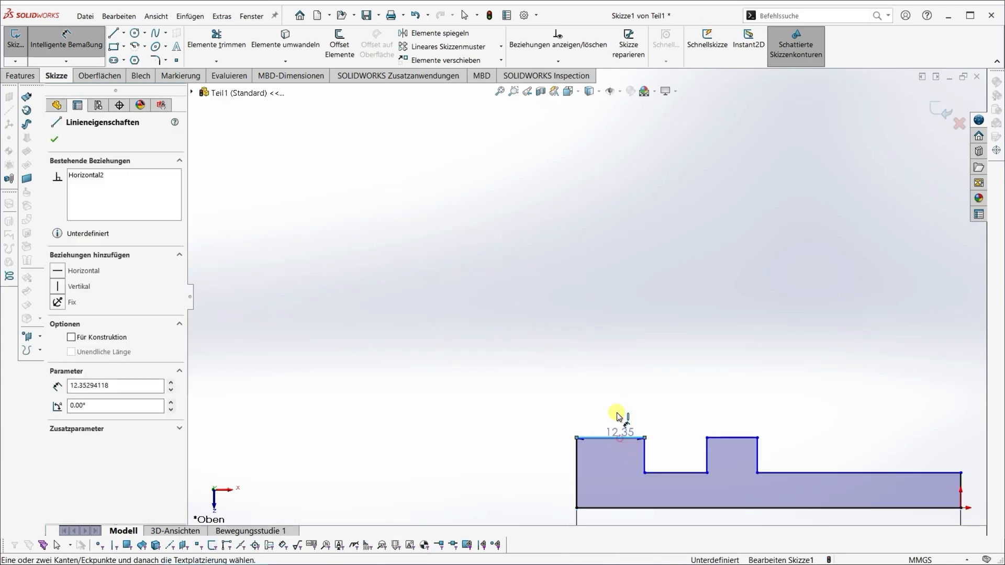
{"action": "left_click", "coordinate": [612, 379]}
{"action": "type", "text": "7"}
{"action": "key", "text": "Return"}
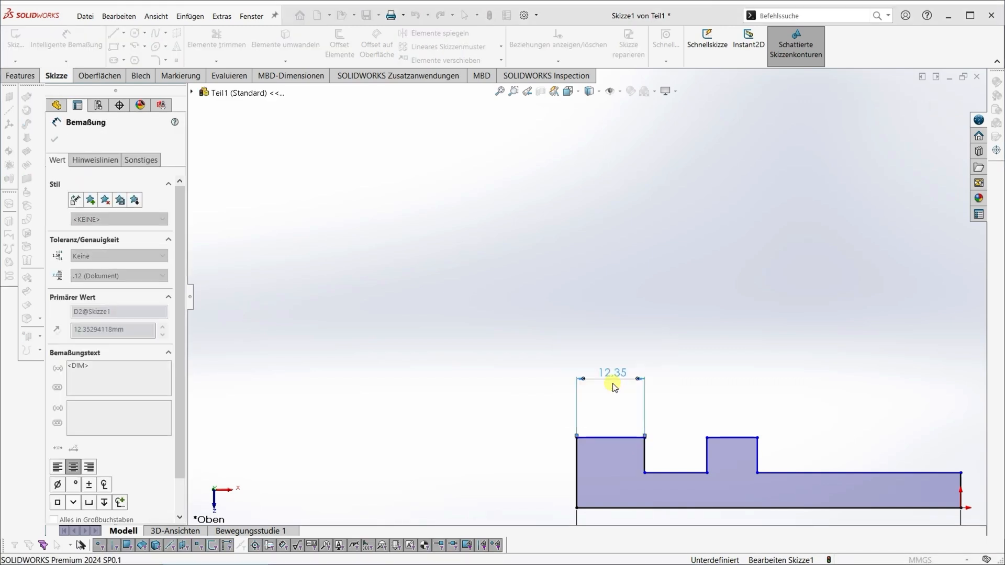
- Dimension the gap between the two raised blocks as 1.5 mm and the second block's width as 2 mm
{"action": "left_click", "coordinate": [657, 474]}
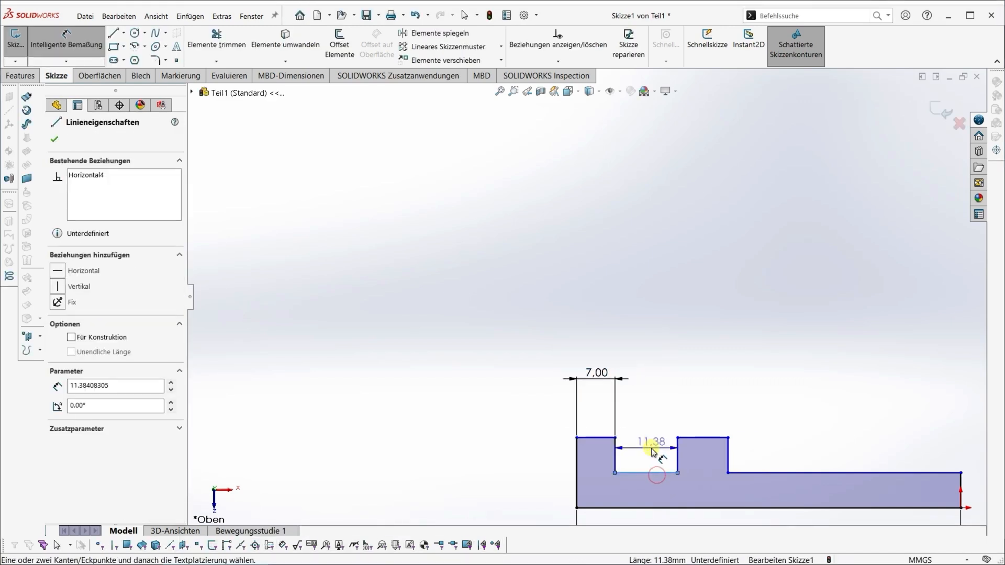
{"action": "left_click", "coordinate": [652, 450]}
{"action": "type", "text": "1,5"}
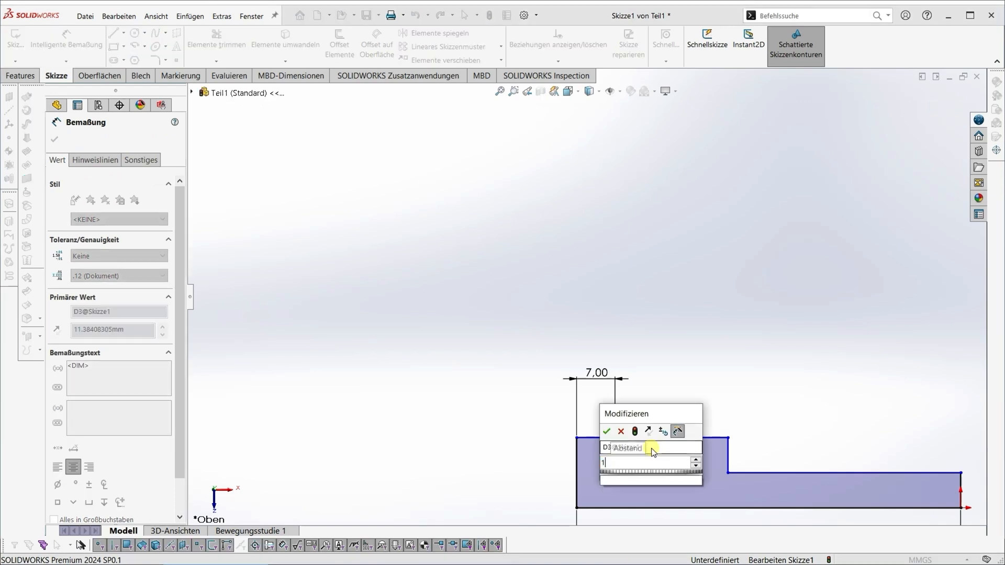
{"action": "key", "text": "Return"}
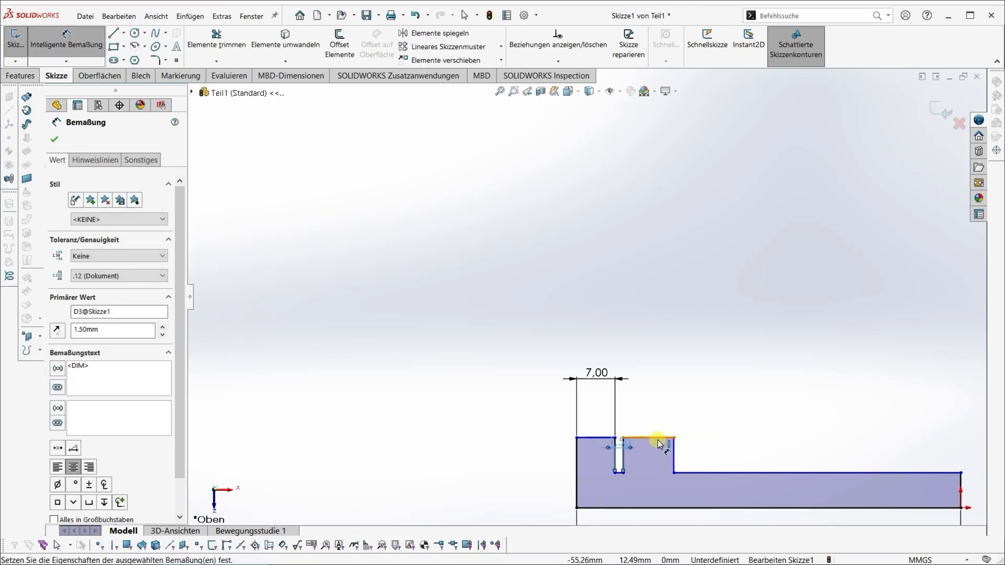
{"action": "left_click", "coordinate": [660, 444]}
{"action": "left_click", "coordinate": [650, 391]}
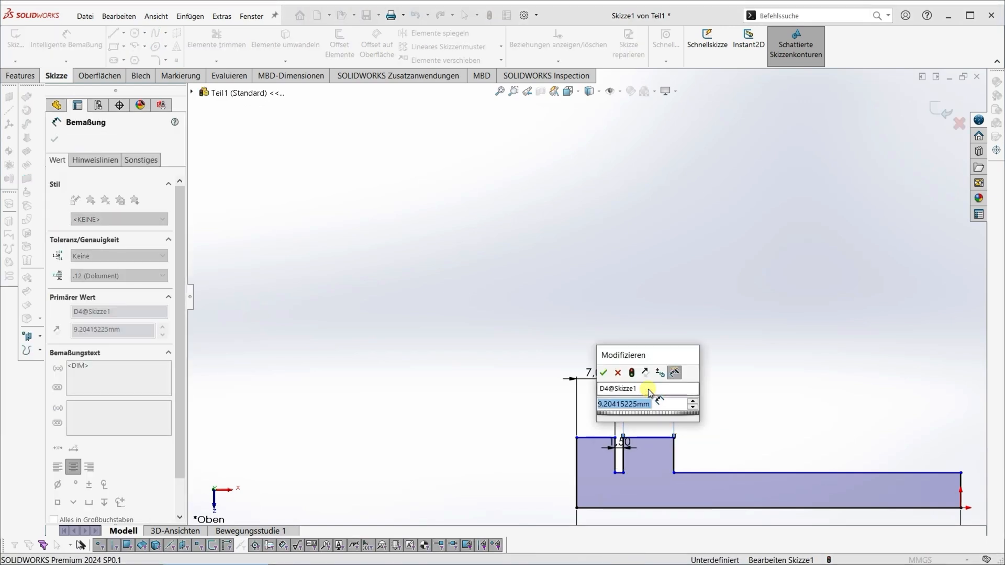
{"action": "type", "text": "2"}
{"action": "key", "text": "Return"}
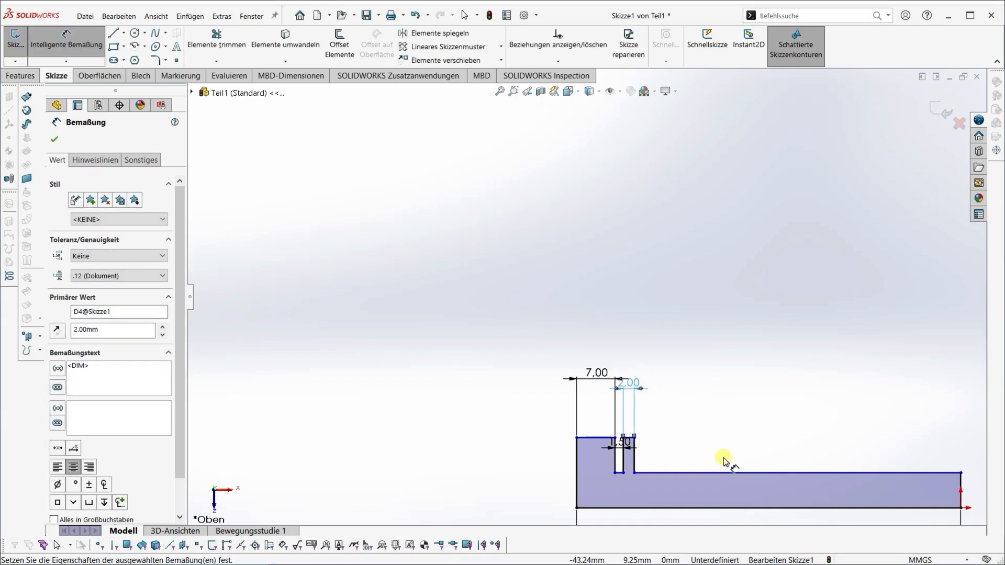
- Dimension the short closing edge at the origin as 3.5 mm high
{"action": "scroll", "coordinate": [741, 501], "scroll_direction": "up", "scroll_amount": 3}
{"action": "left_click", "coordinate": [804, 409]}
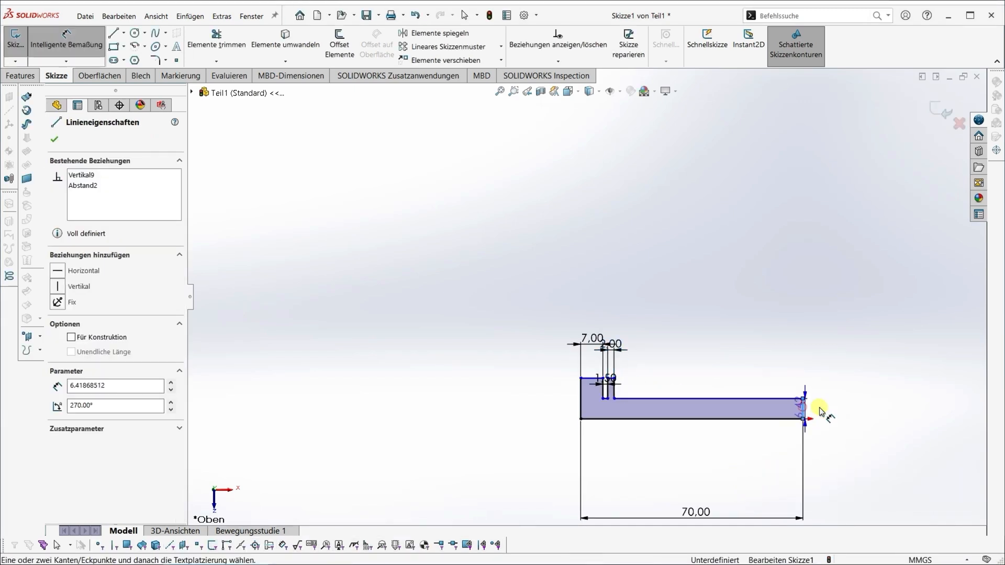
{"action": "left_click", "coordinate": [834, 411]}
{"action": "type", "text": "3.5"}
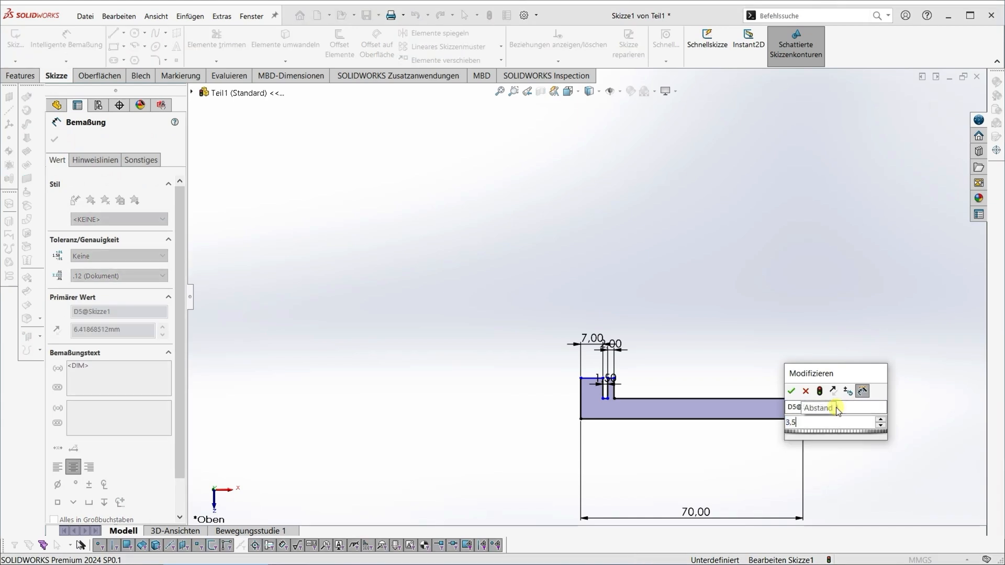
{"action": "key", "text": "Return"}
- Dimension the gap's floor at 3.5 mm from the long base line
{"action": "scroll", "coordinate": [726, 419], "scroll_direction": "down", "scroll_amount": 2}
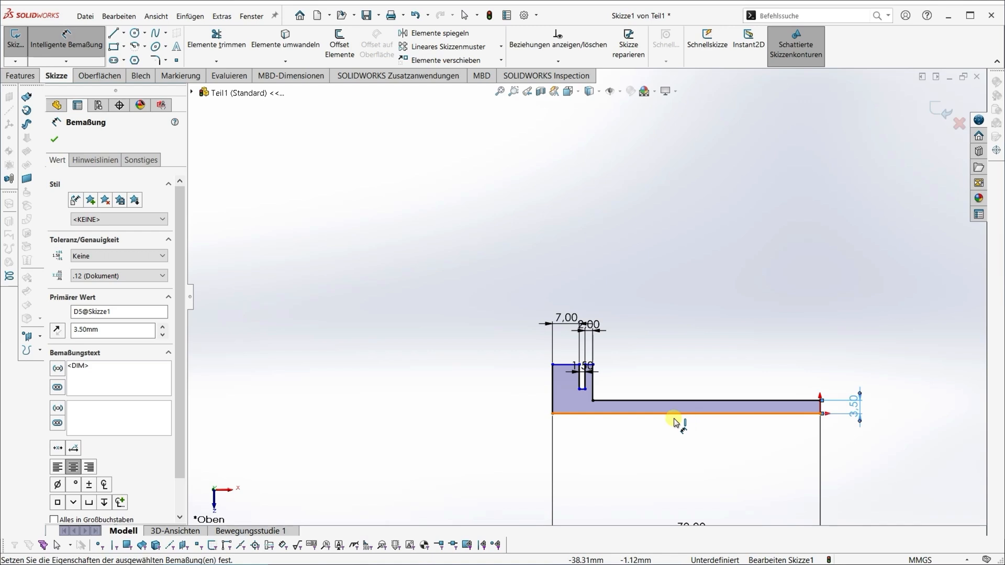
{"action": "scroll", "coordinate": [579, 414], "scroll_direction": "down", "scroll_amount": 2}
{"action": "left_click", "coordinate": [581, 379]}
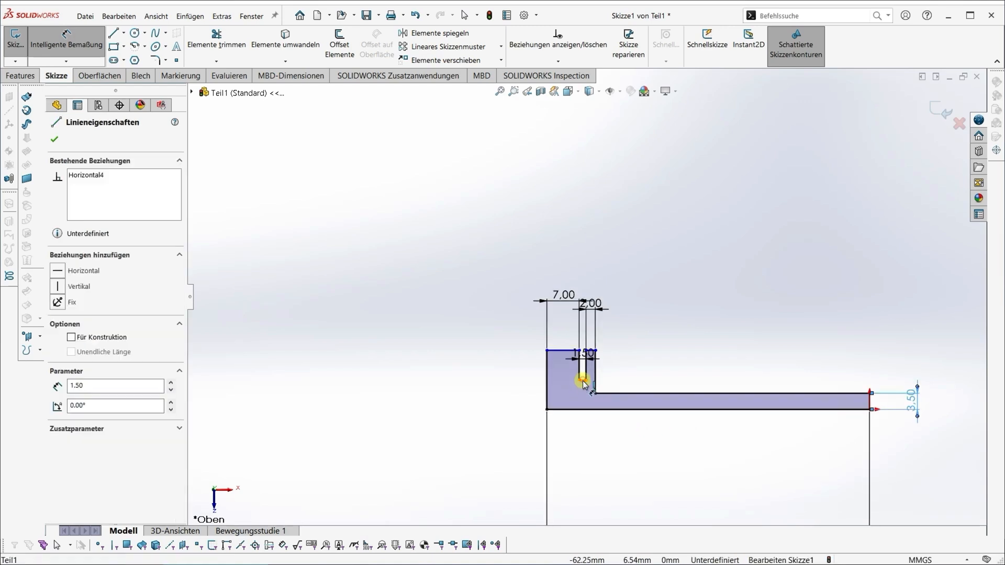
{"action": "left_click", "coordinate": [585, 409]}
{"action": "left_click", "coordinate": [498, 403]}
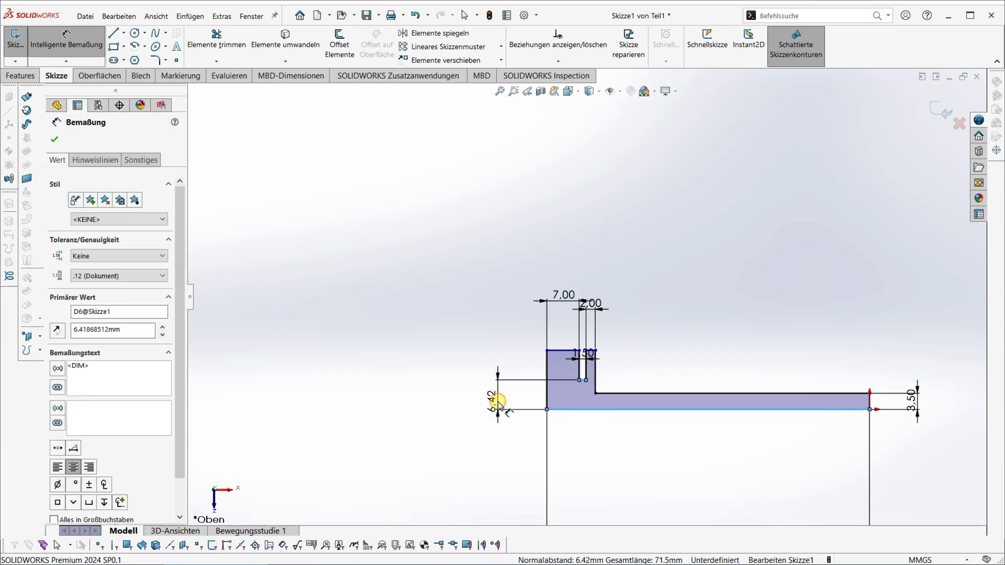
{"action": "type", "text": "3.5"}
{"action": "key", "text": "Return"}
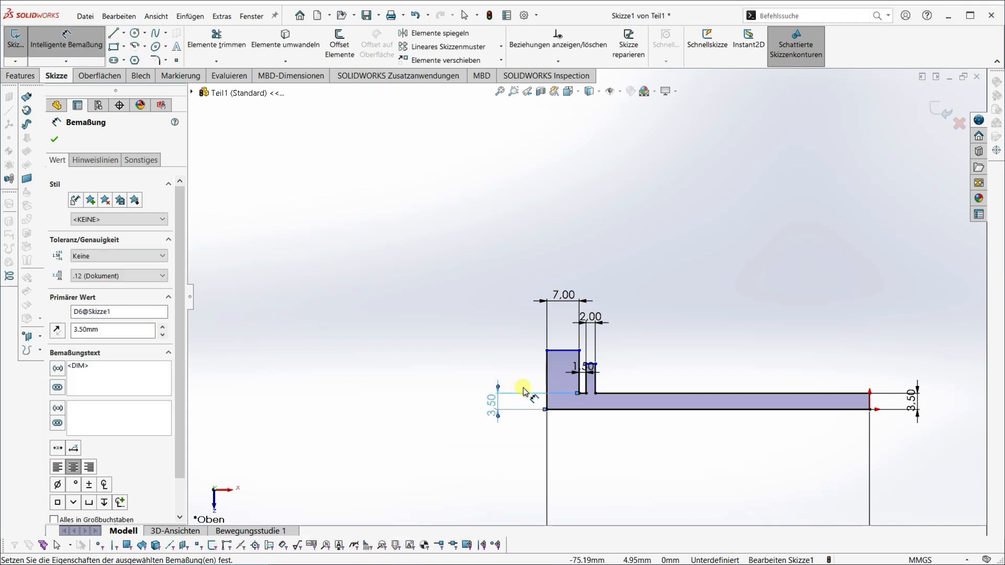
- Dimension the end block's top edge at 5.5 mm from the long base line
{"action": "left_click", "coordinate": [564, 352]}
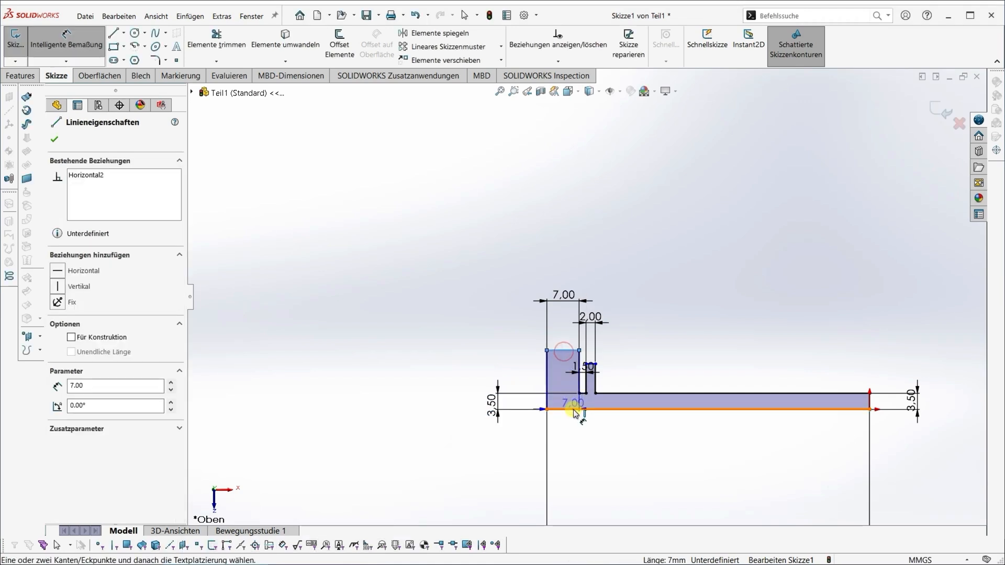
{"action": "left_click", "coordinate": [573, 409]}
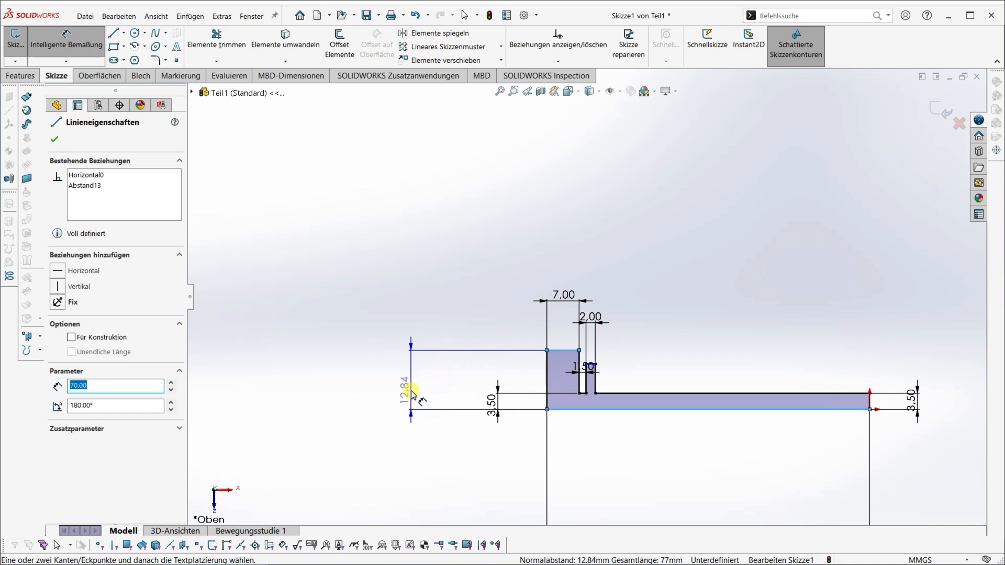
{"action": "left_click", "coordinate": [411, 386]}
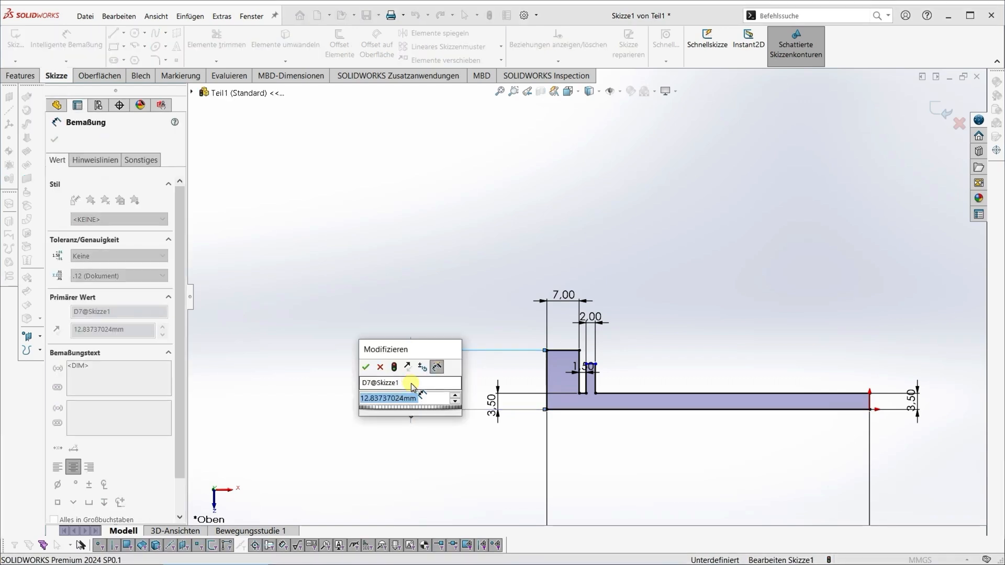
{"action": "type", "text": "5.5"}
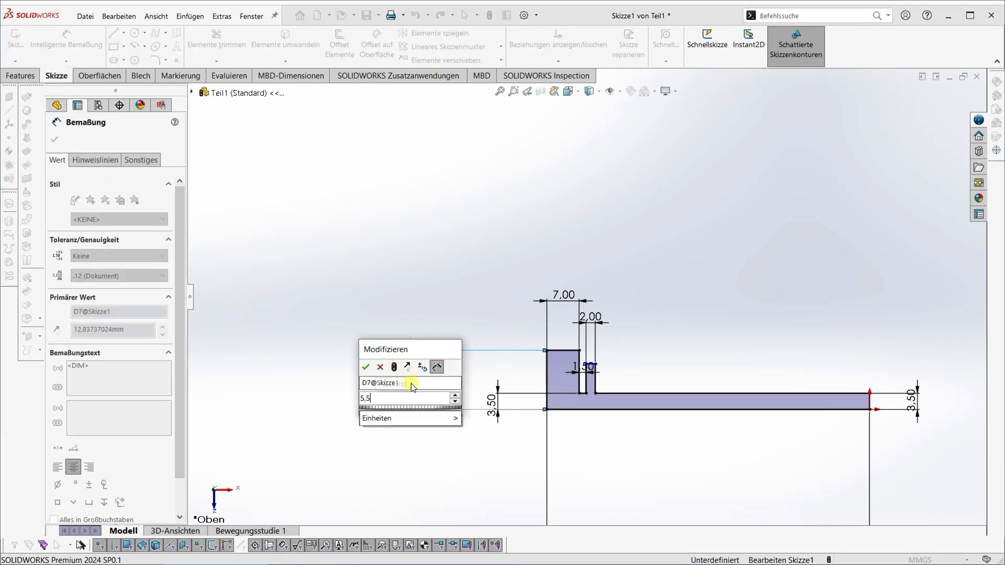
{"action": "key", "text": "Return"}
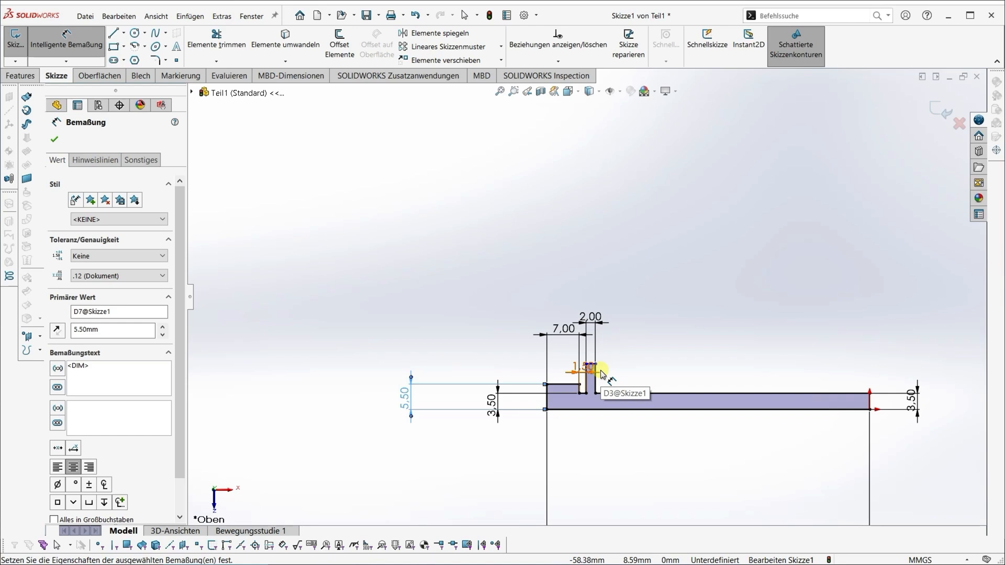
- Change the end block's height dimension to 7.5 mm
{"action": "scroll", "coordinate": [601, 374], "scroll_direction": "down", "scroll_amount": 2}
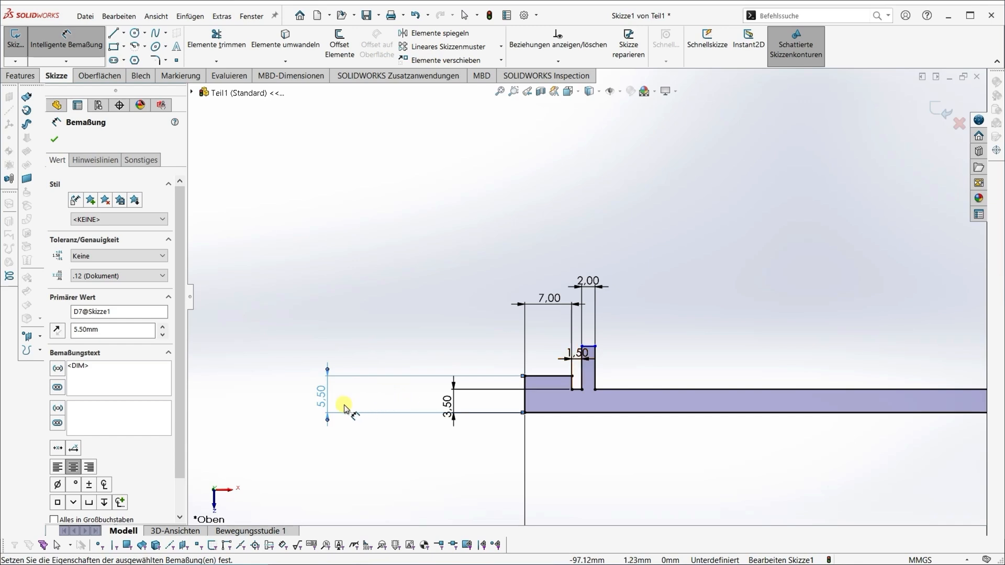
{"action": "left_click", "coordinate": [327, 397]}
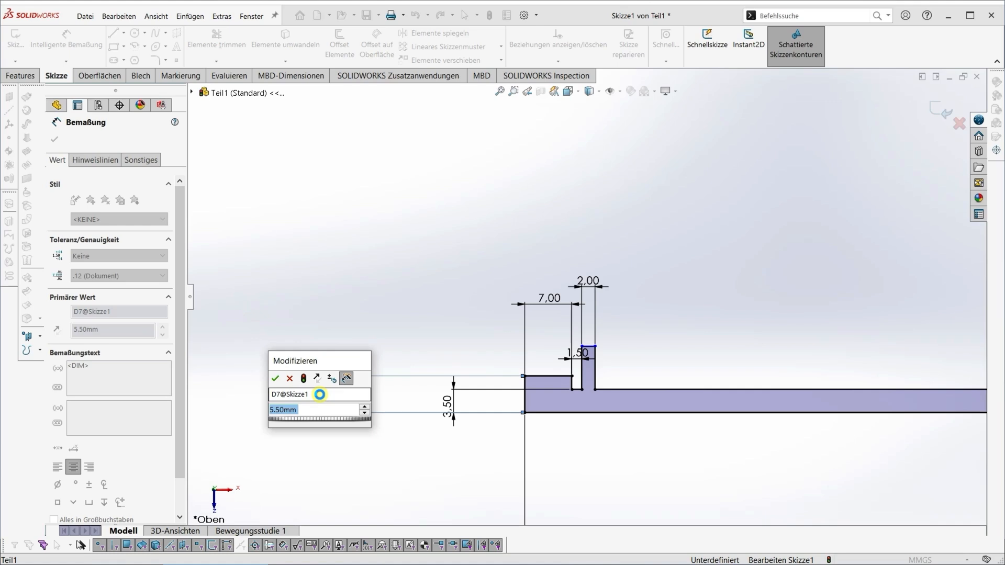
{"action": "type", "text": "5.5"}
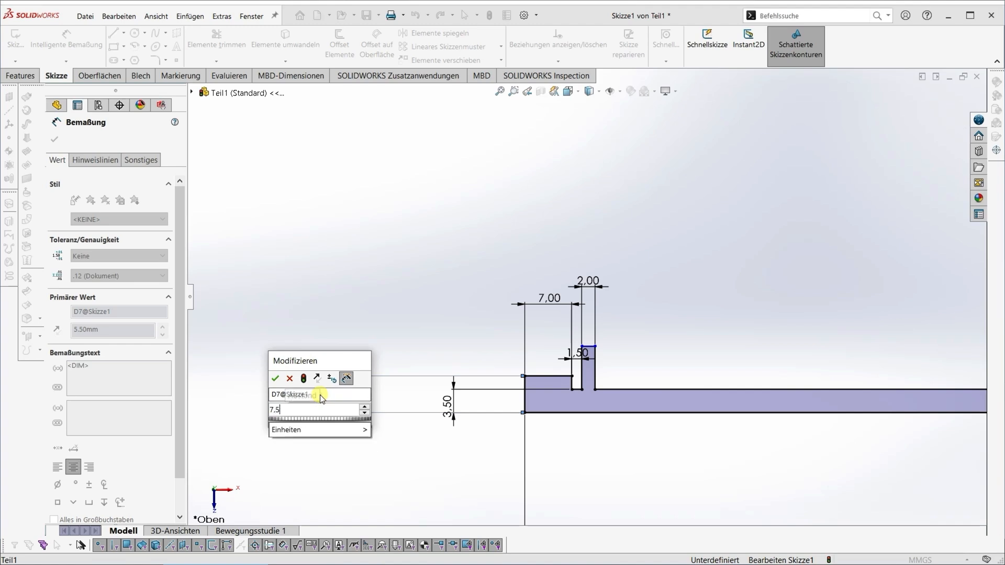
{"action": "key", "text": "Return"}
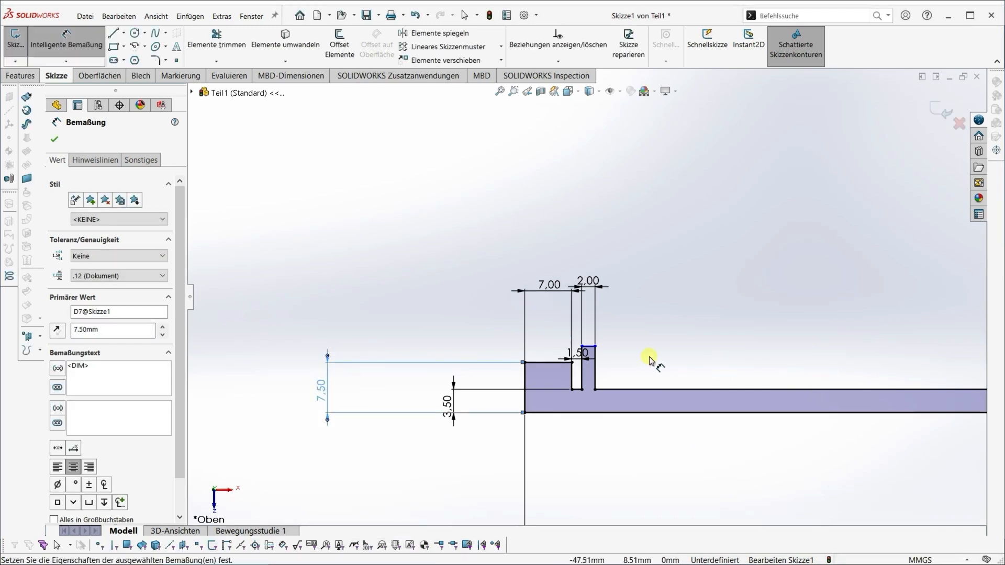
- Dimension the narrow second block's top edge at 7.5 mm from the base line and finish dimensioning
{"action": "left_click", "coordinate": [589, 350]}
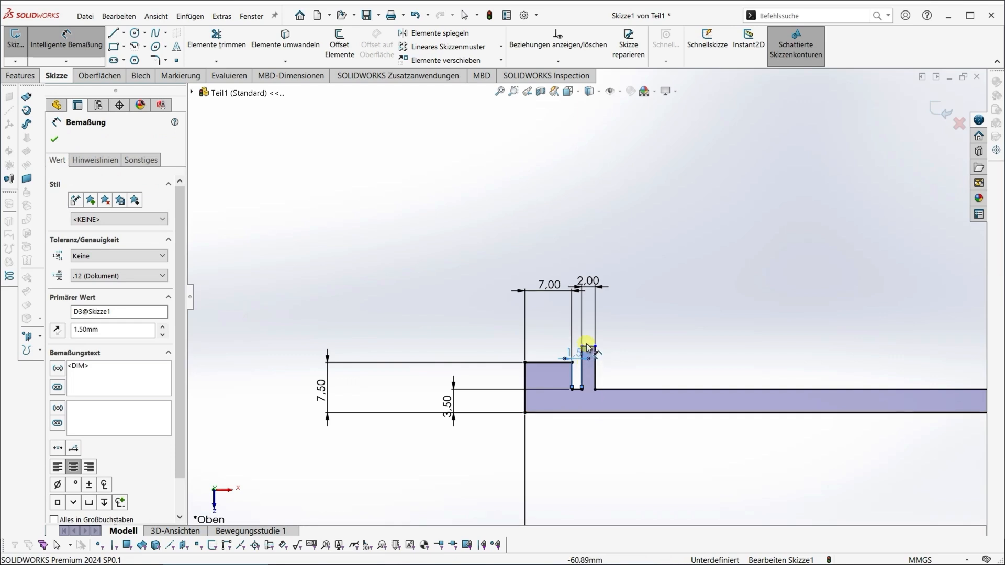
{"action": "left_click", "coordinate": [599, 414]}
{"action": "left_click", "coordinate": [589, 347]}
{"action": "left_click", "coordinate": [291, 382]}
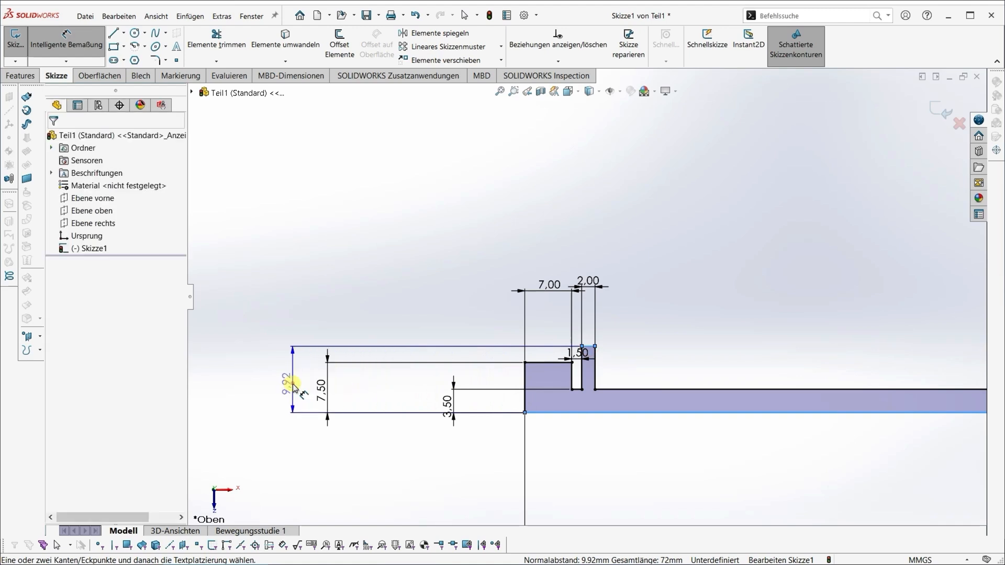
{"action": "type", "text": "7.5"}
{"action": "key", "text": "Return"}
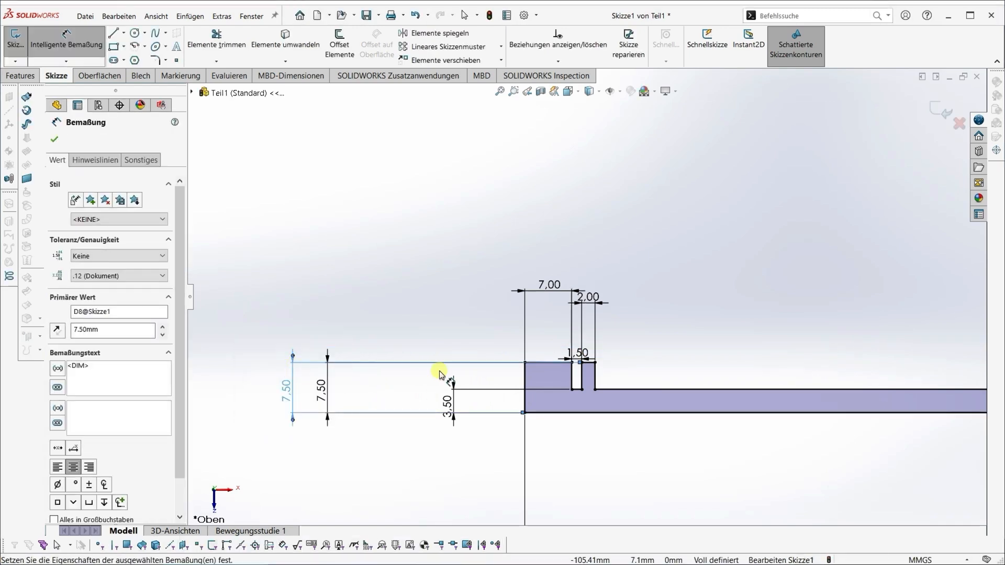
{"action": "key", "text": "f"}
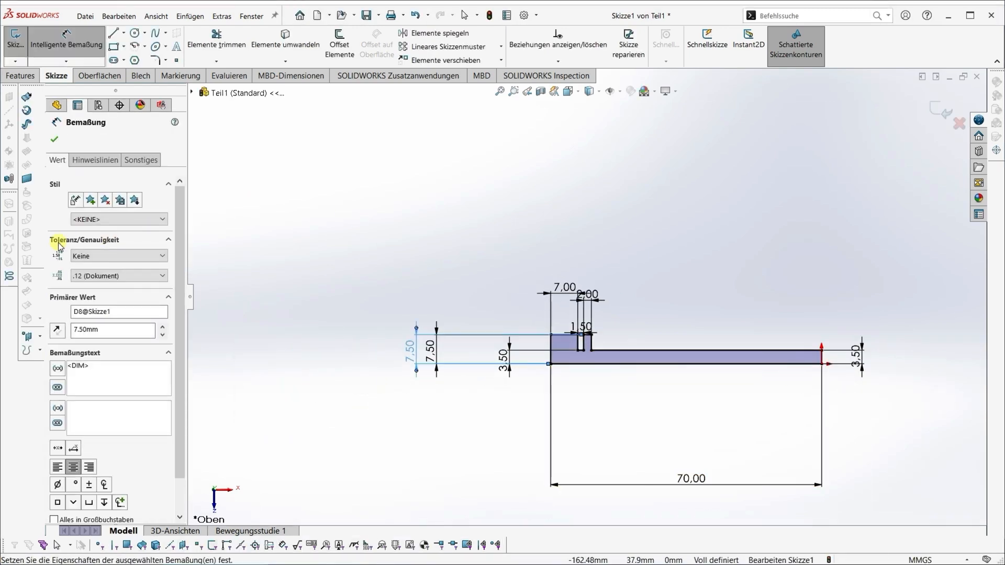
{"action": "left_click", "coordinate": [54, 140]}
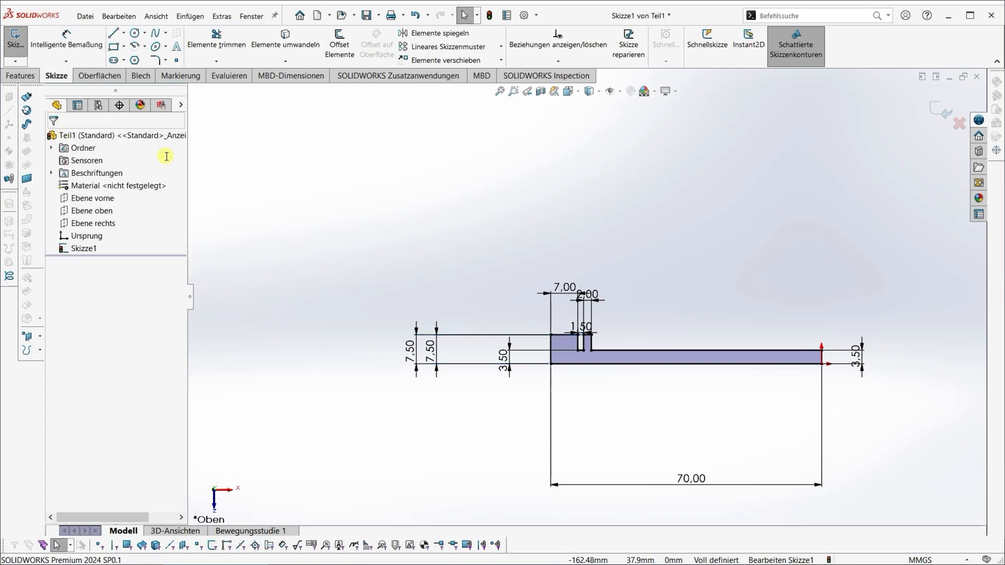
- Revolve the stepped profile 360 degrees about its 70 mm base line
{"action": "left_click", "coordinate": [19, 75]}
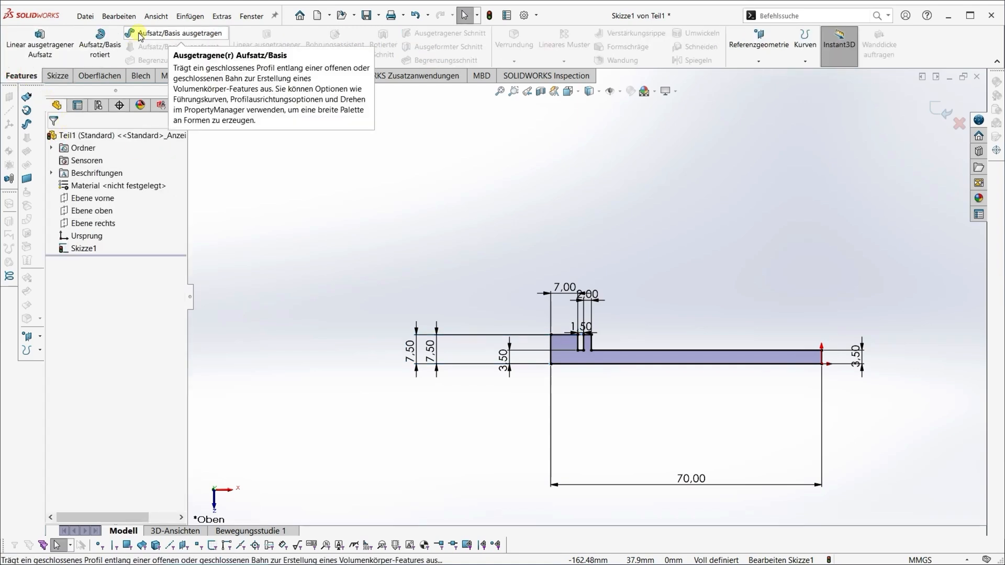
{"action": "left_click", "coordinate": [107, 42]}
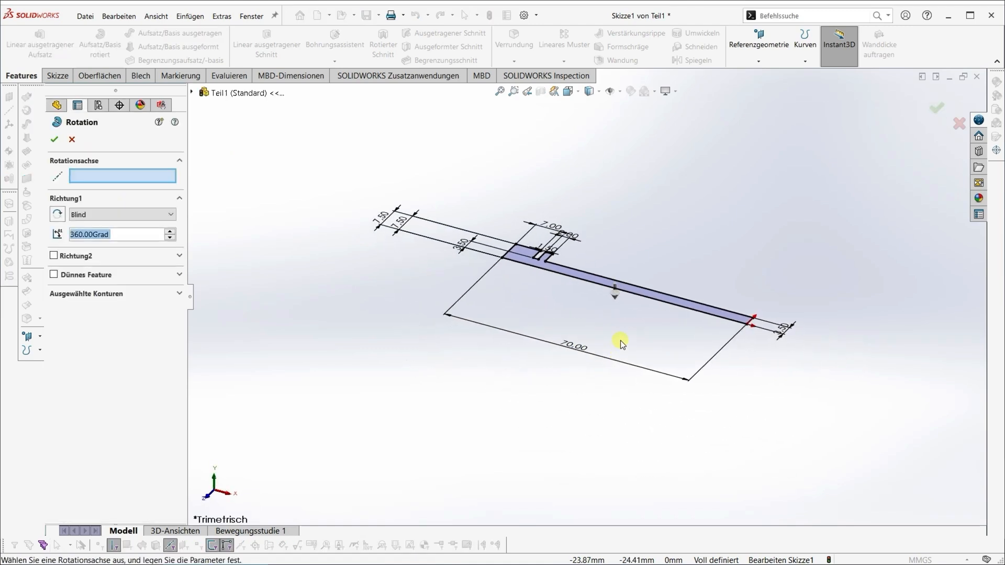
{"action": "left_click", "coordinate": [575, 280]}
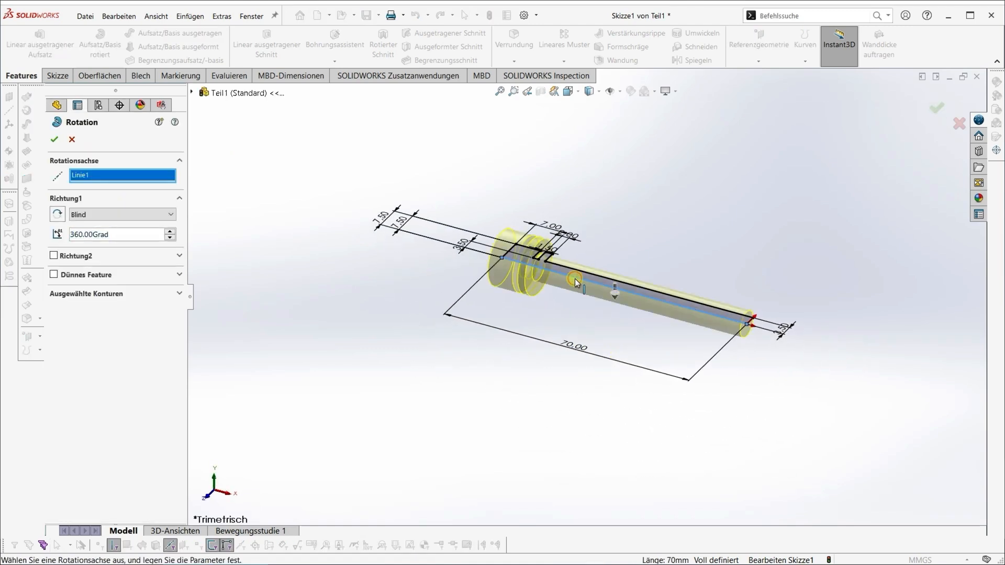
{"action": "left_click", "coordinate": [55, 139]}
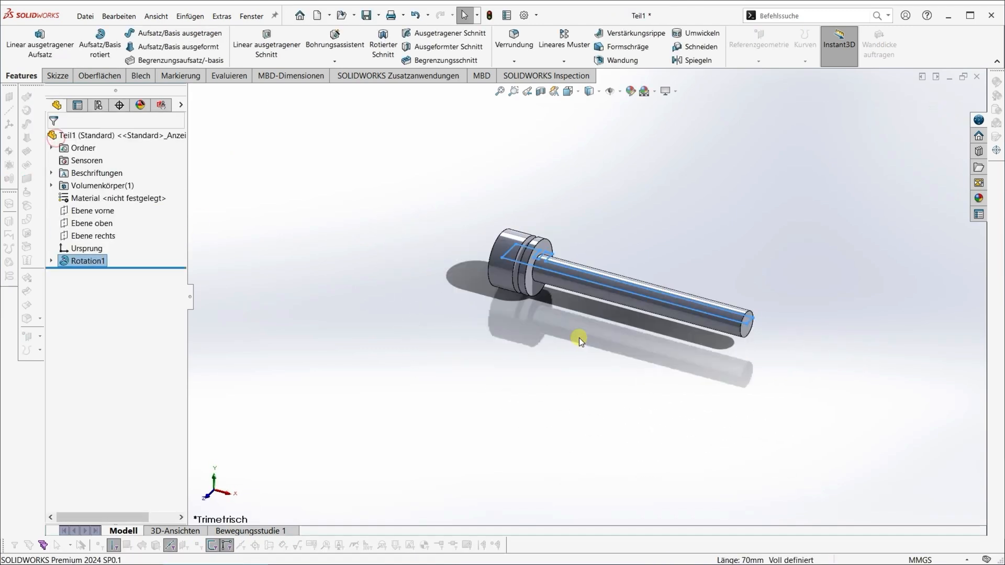
- Start a sketch on the head's flat end face and draw a circle about 7.6 mm in diameter centred on the origin
{"action": "middle_click_drag", "start_coordinate": [545, 338], "coordinate": [523, 276]}
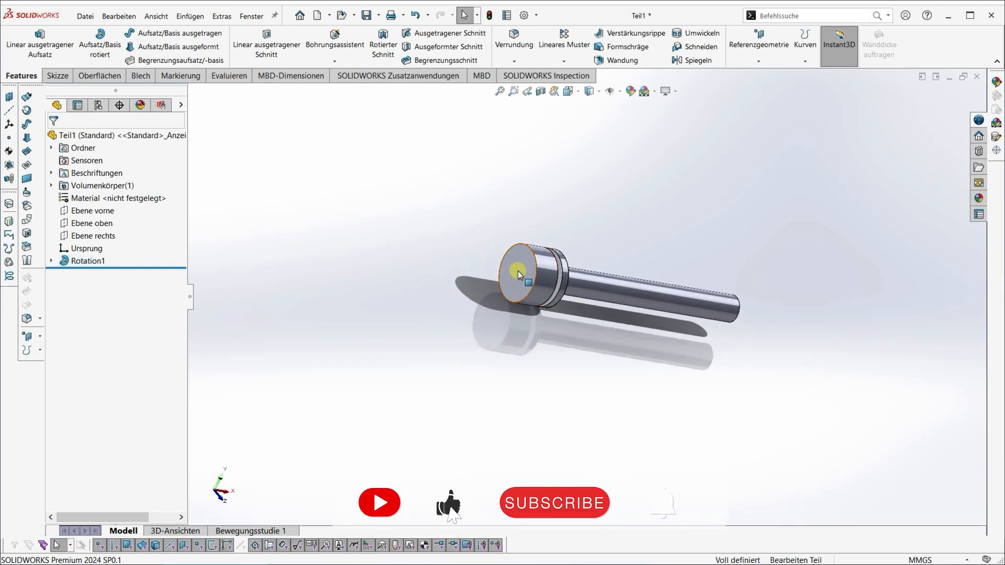
{"action": "left_click", "coordinate": [517, 271]}
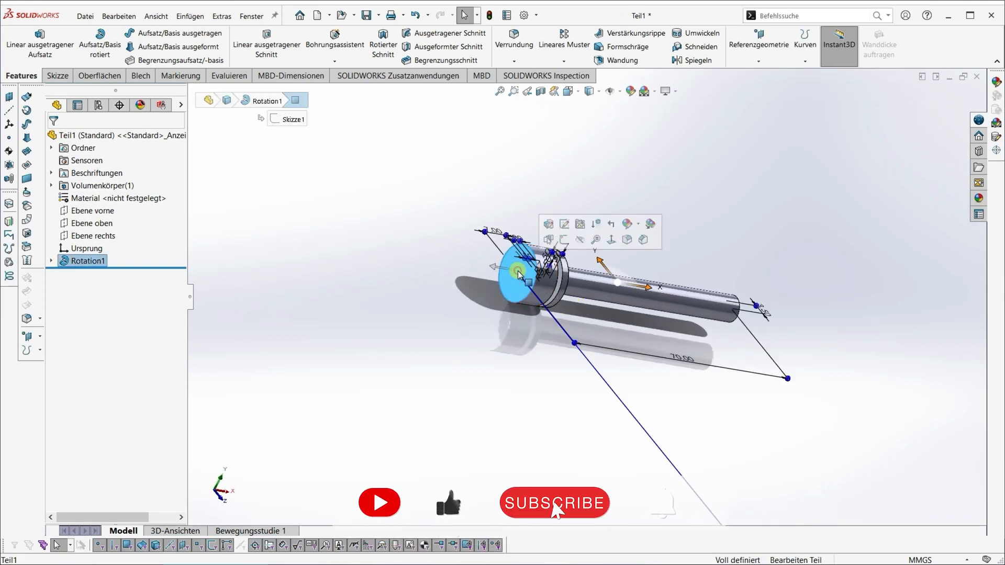
{"action": "left_click", "coordinate": [565, 243]}
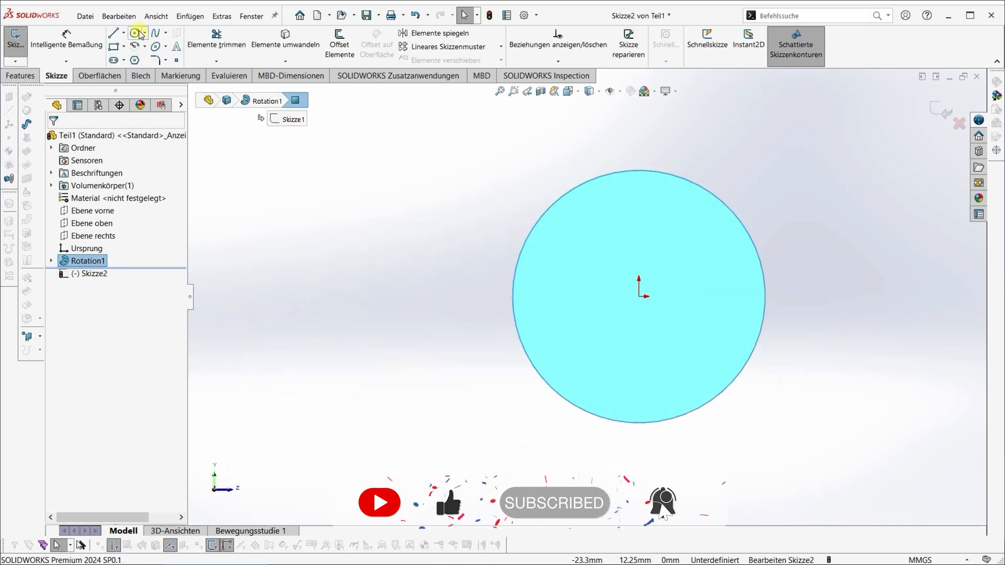
{"action": "left_click", "coordinate": [134, 32]}
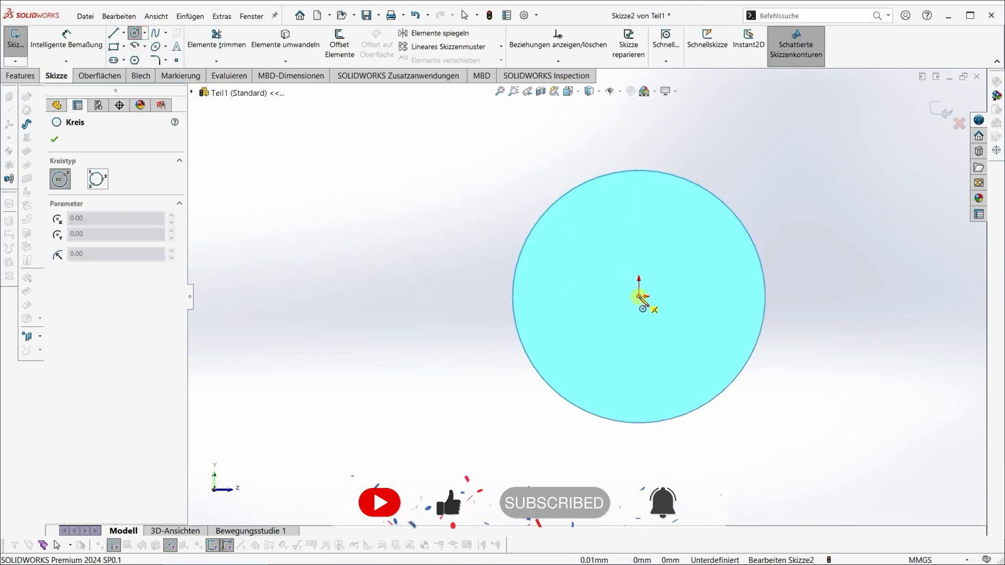
{"action": "left_click", "coordinate": [640, 296]}
{"action": "left_click", "coordinate": [647, 233]}
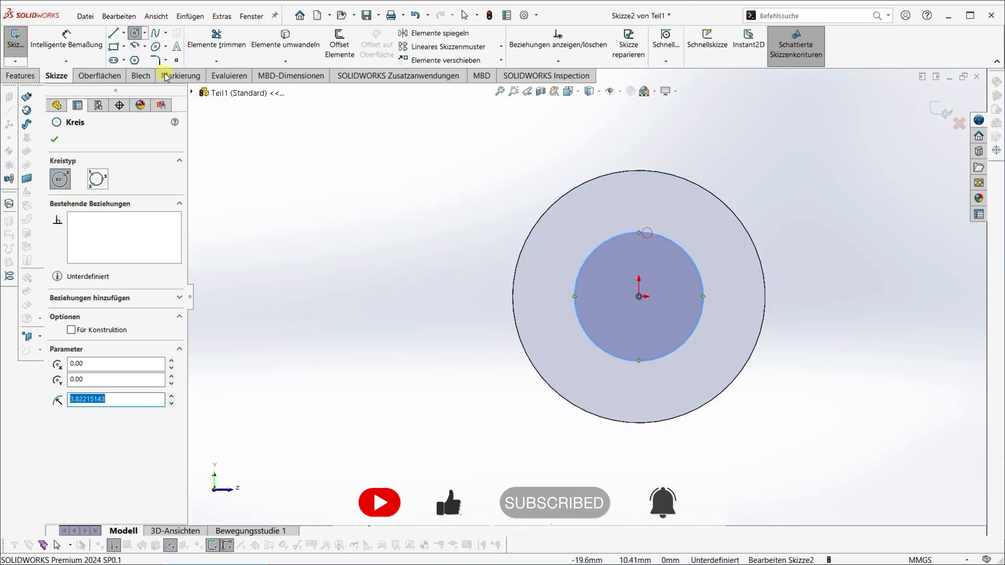
- Dimension the centred circle's diameter at 6.5 mm and finish dimensioning
{"action": "left_click", "coordinate": [79, 34]}
{"action": "left_click", "coordinate": [700, 314]}
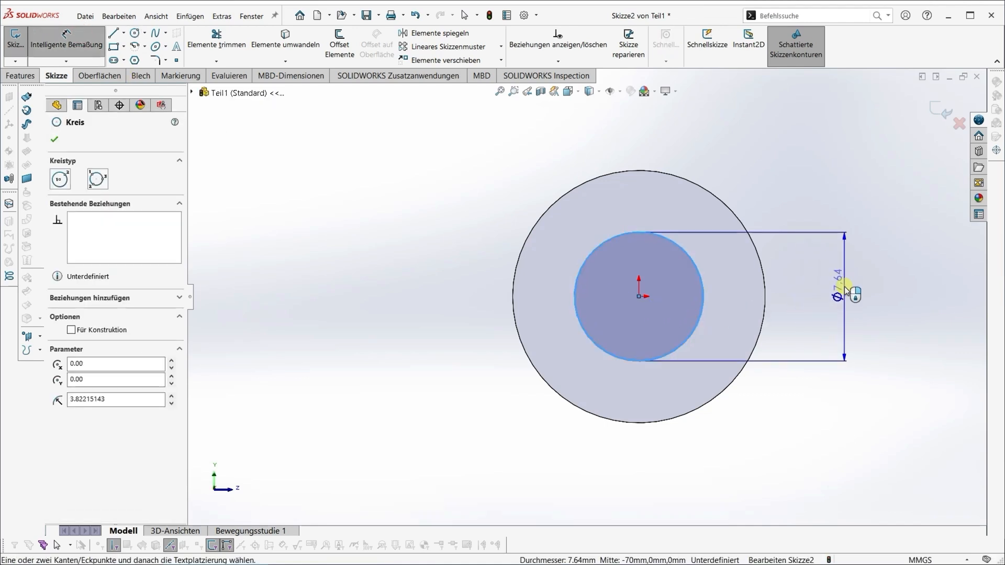
{"action": "left_click", "coordinate": [845, 291]}
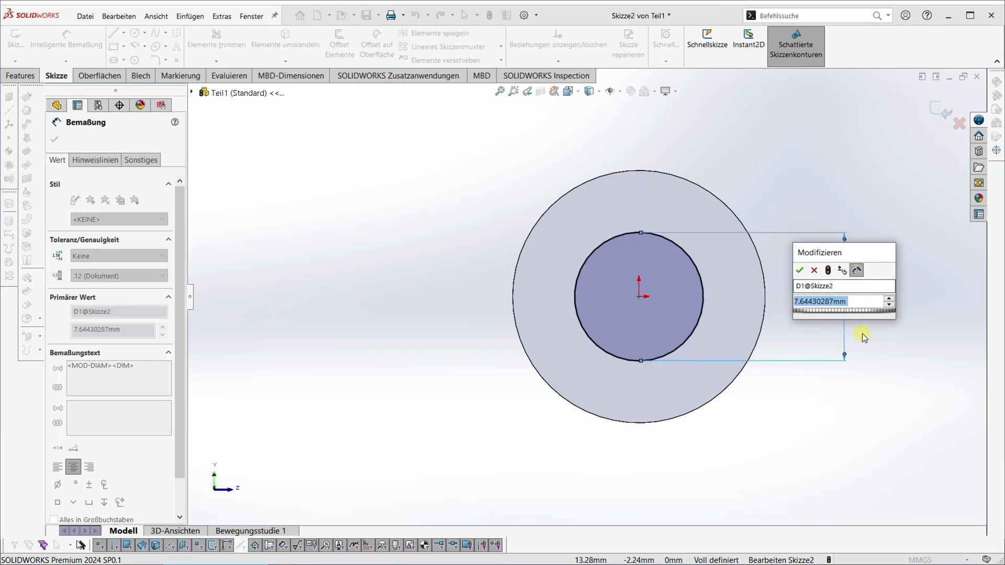
{"action": "type", "text": "6.5"}
{"action": "key", "text": "Return"}
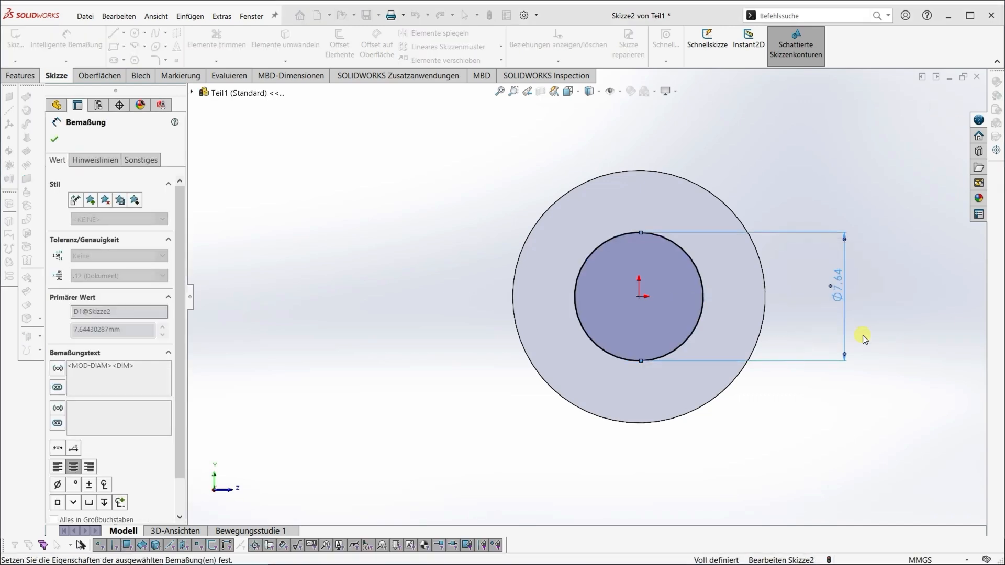
{"action": "mouse_move", "coordinate": [862, 359]}
{"action": "middle_mouse_down"}
{"action": "mouse_move", "coordinate": [835, 352]}
{"action": "mouse_move", "coordinate": [804, 364]}
{"action": "middle_mouse_up"}
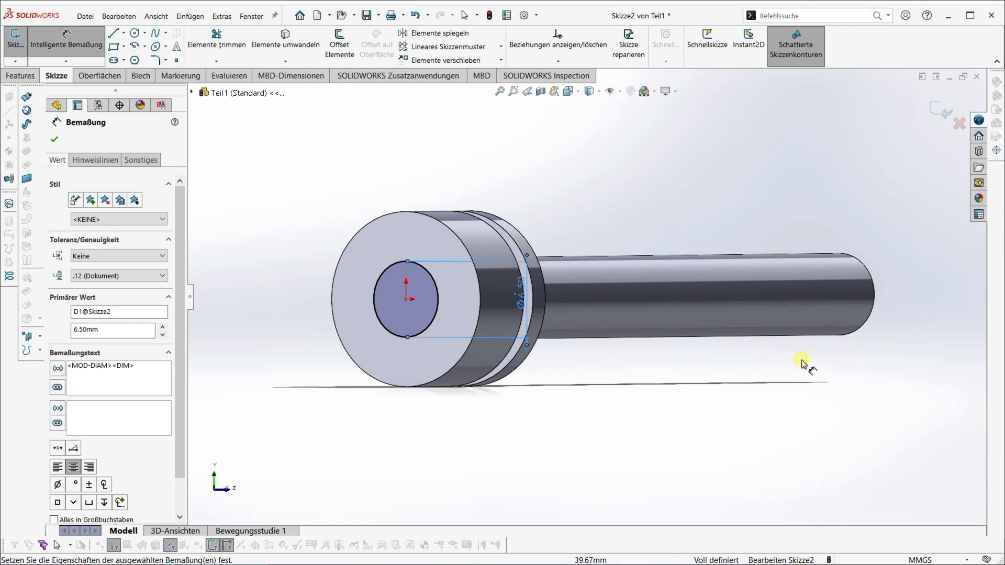
{"action": "left_click", "coordinate": [56, 137]}
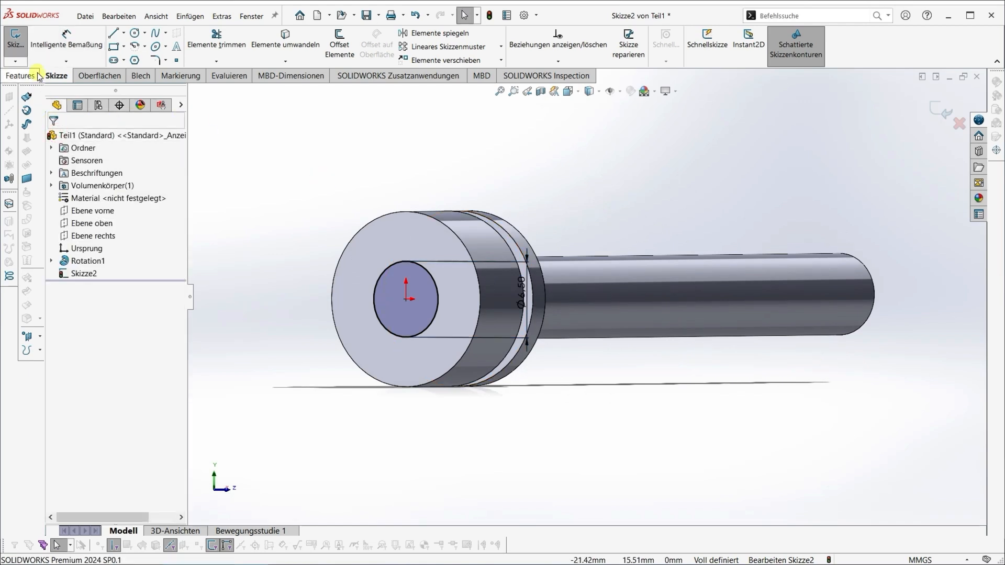
- Cut the 6.5 mm circle through the entire part with an extruded cut set to through all (Durch alles)
{"action": "left_click", "coordinate": [20, 76]}
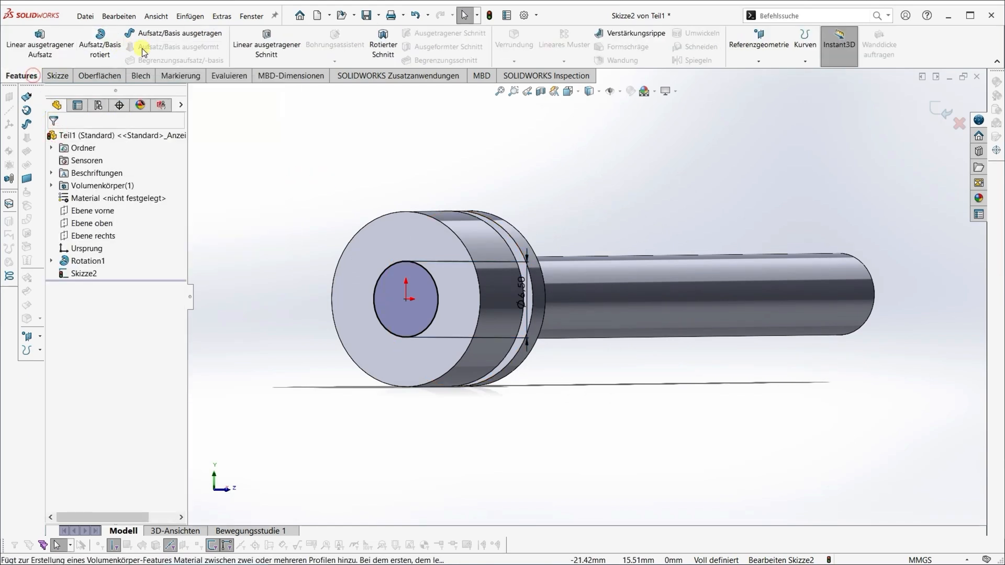
{"action": "left_click", "coordinate": [265, 46]}
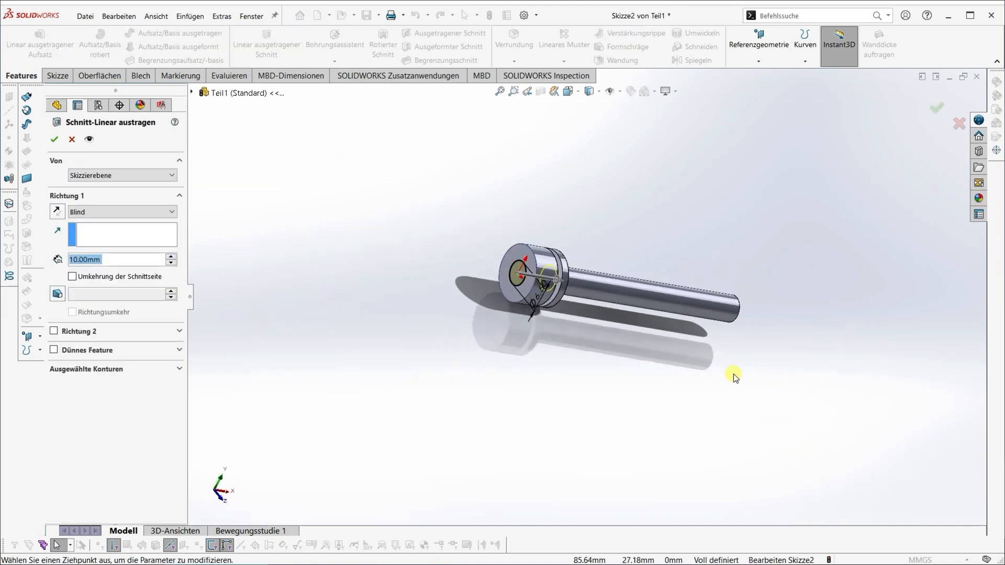
{"action": "middle_click_drag", "start_coordinate": [729, 370], "coordinate": [587, 378]}
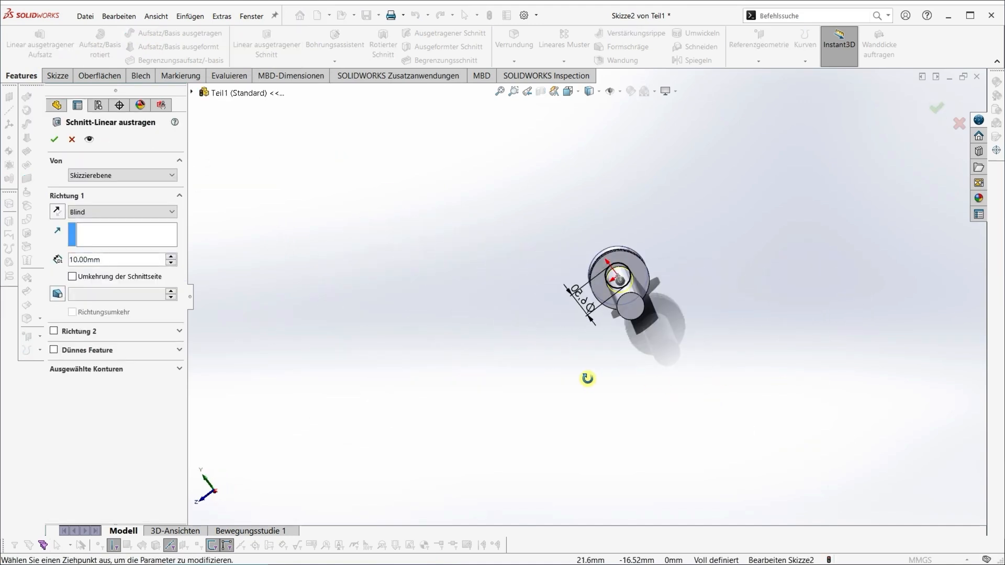
{"action": "left_click", "coordinate": [143, 178]}
{"action": "left_click", "coordinate": [351, 279]}
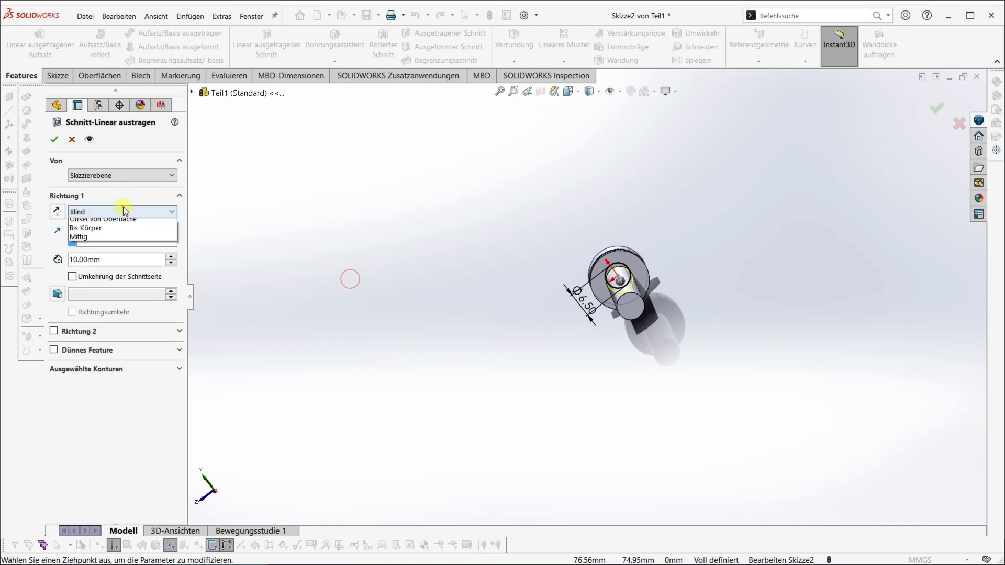
{"action": "left_click", "coordinate": [125, 210]}
{"action": "left_click", "coordinate": [126, 233]}
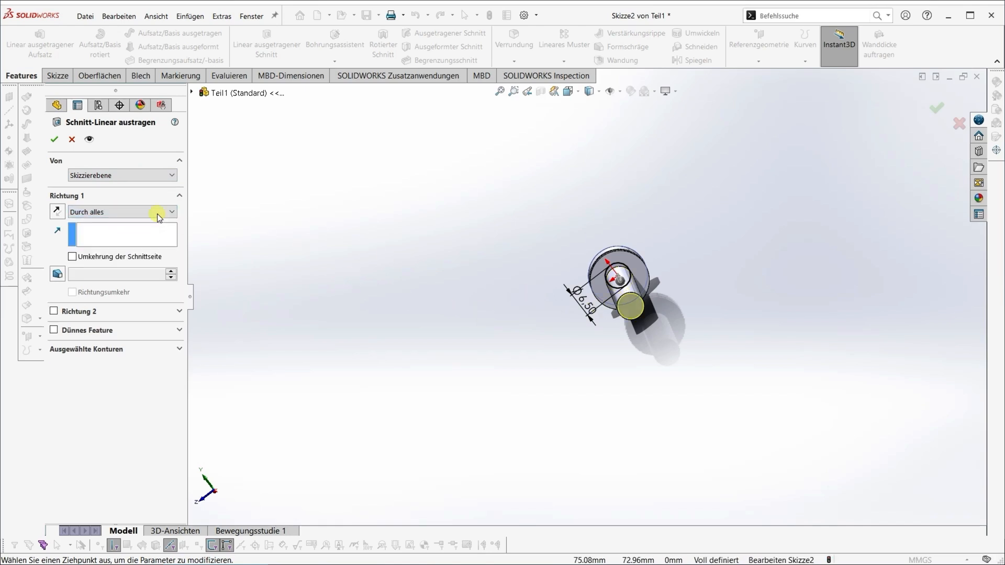
{"action": "left_click", "coordinate": [55, 141]}
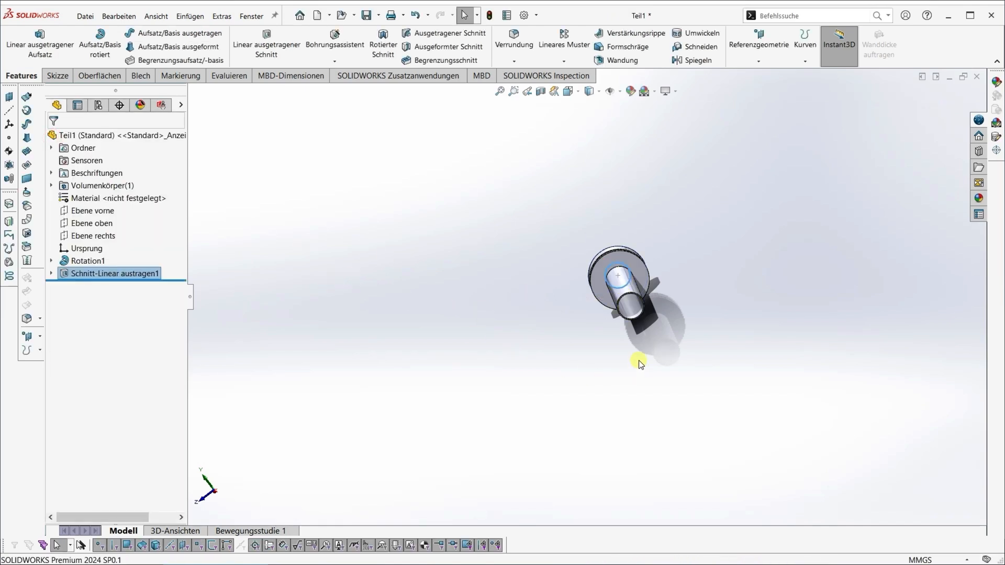
- Start a sketch on the head's annular end face and draw a circle about 1.1 mm in diameter just outside the rim, vertically above the origin
{"action": "scroll", "coordinate": [628, 297], "scroll_direction": "down", "scroll_amount": 2}
{"action": "middle_click_drag", "start_coordinate": [628, 297], "coordinate": [810, 389]}
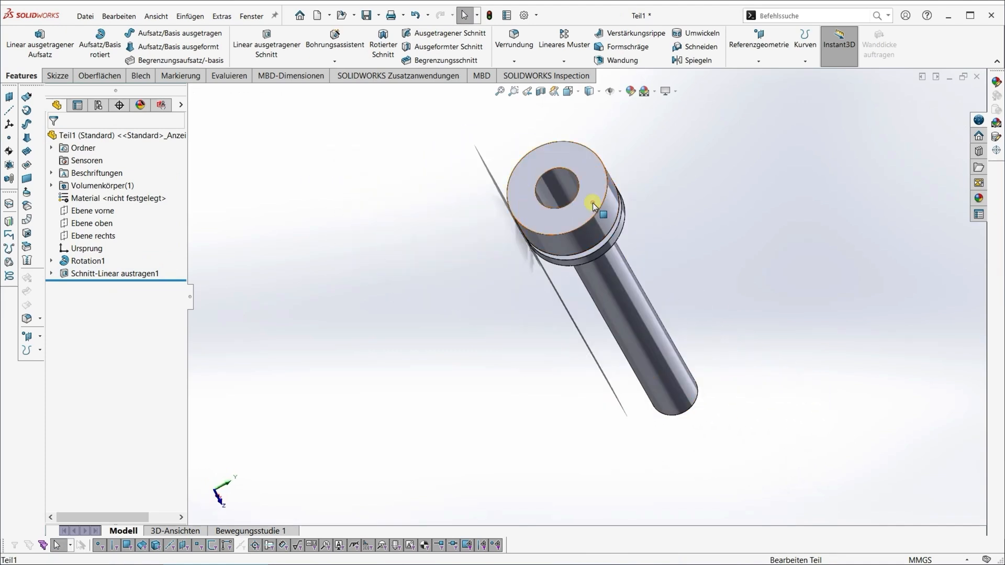
{"action": "left_click", "coordinate": [602, 218]}
{"action": "left_click", "coordinate": [639, 173]}
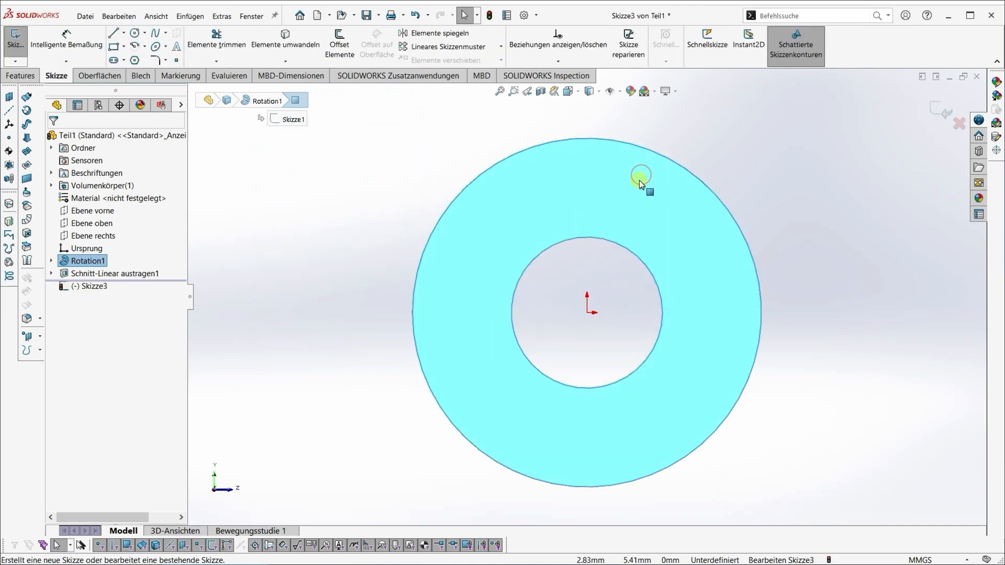
{"action": "left_click", "coordinate": [141, 34]}
{"action": "left_click", "coordinate": [587, 118]}
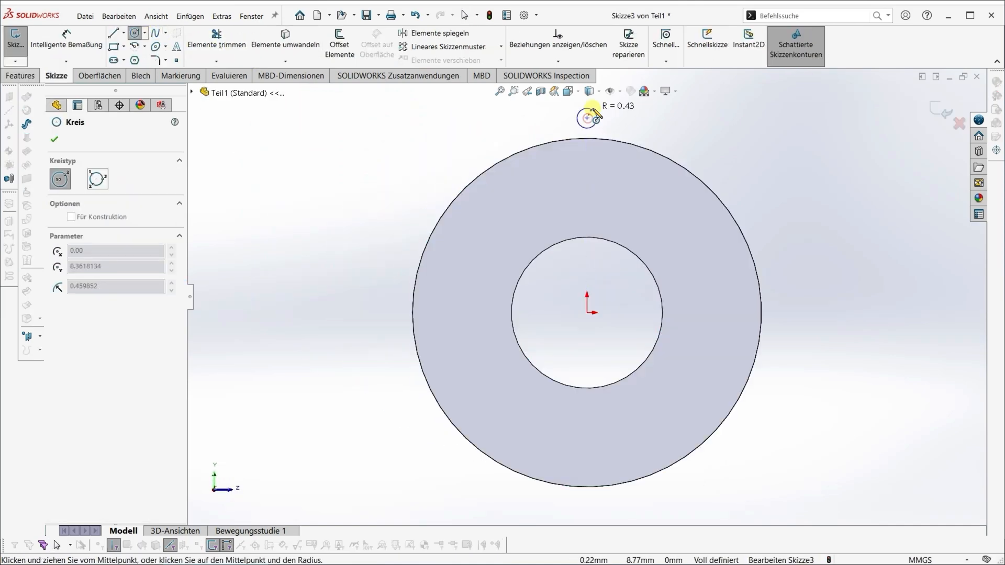
{"action": "left_click", "coordinate": [599, 119]}
- Dimension the small circle's centre at 8 mm from the origin
{"action": "left_click", "coordinate": [76, 39]}
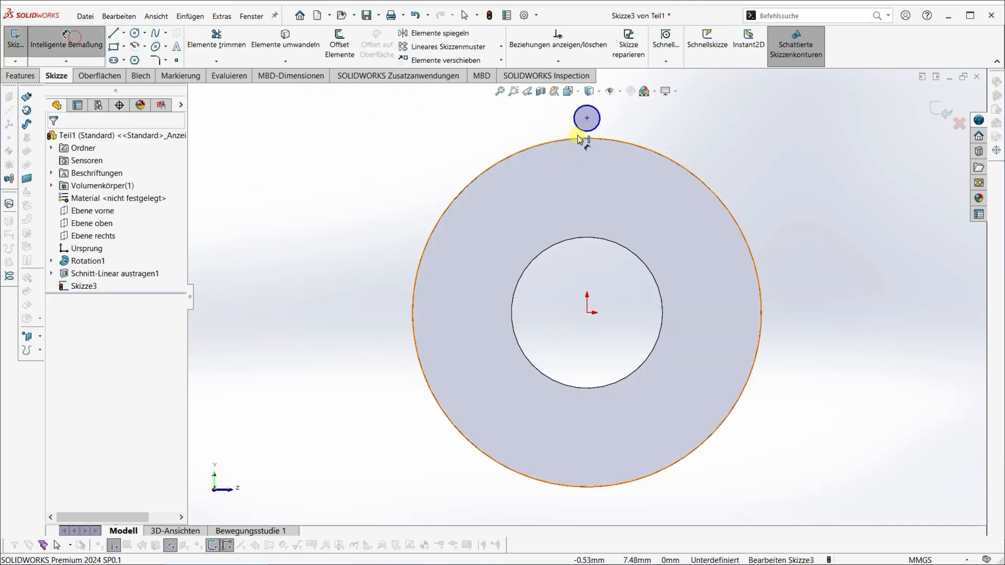
{"action": "left_click", "coordinate": [587, 118]}
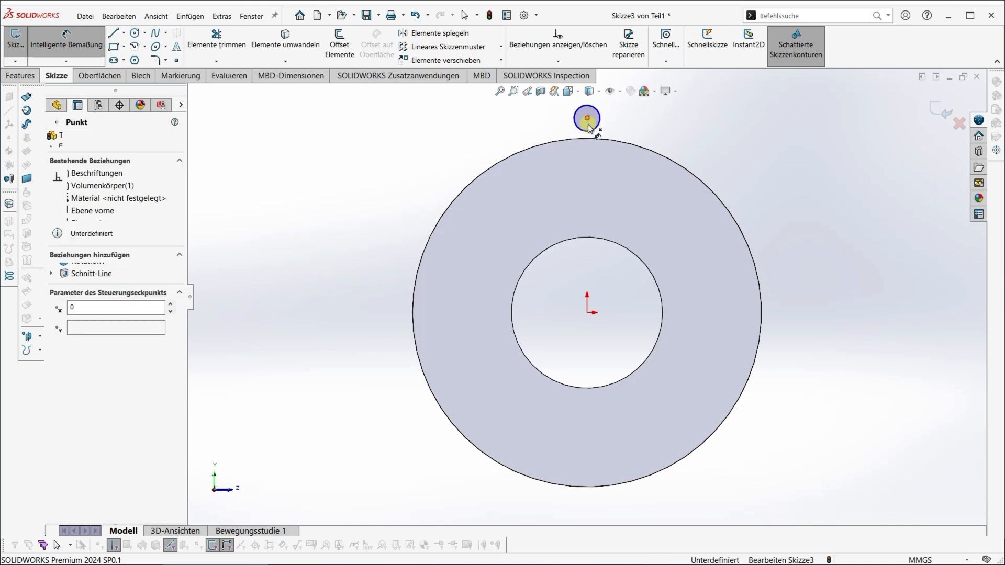
{"action": "left_click", "coordinate": [588, 313]}
{"action": "left_click", "coordinate": [807, 224]}
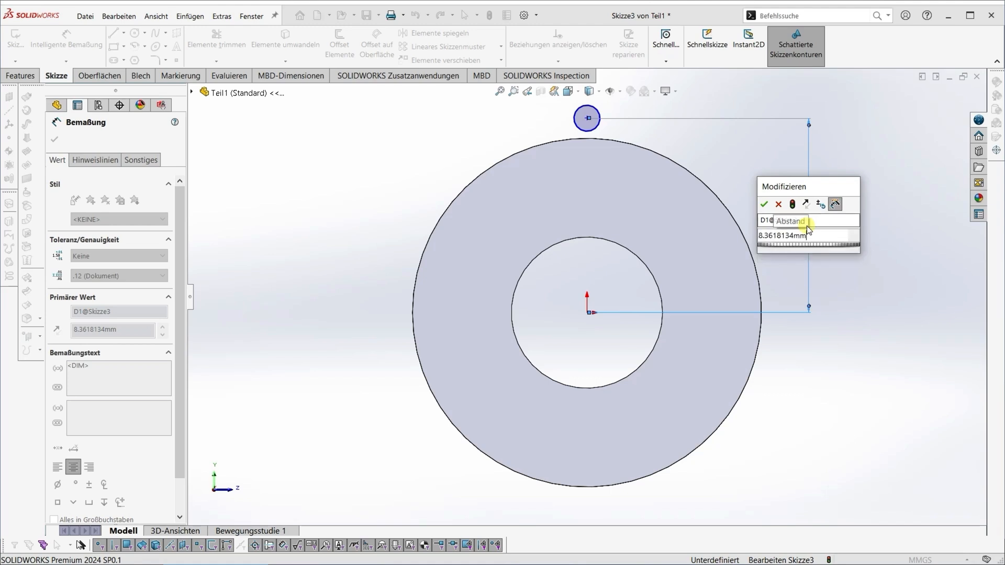
{"action": "left_click_drag", "start_coordinate": [813, 236], "coordinate": [675, 227]}
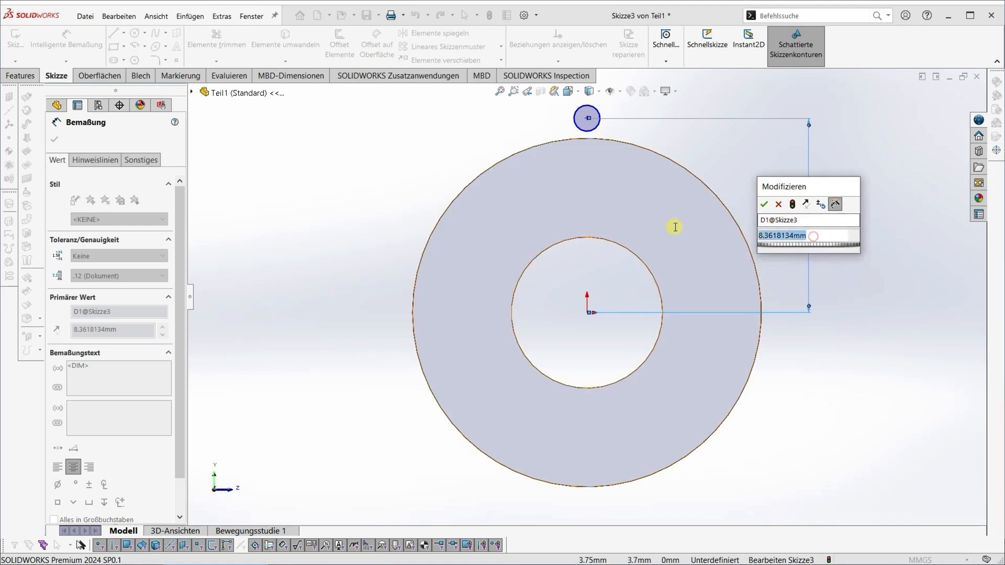
{"action": "type", "text": "8"}
{"action": "key", "text": "Return"}
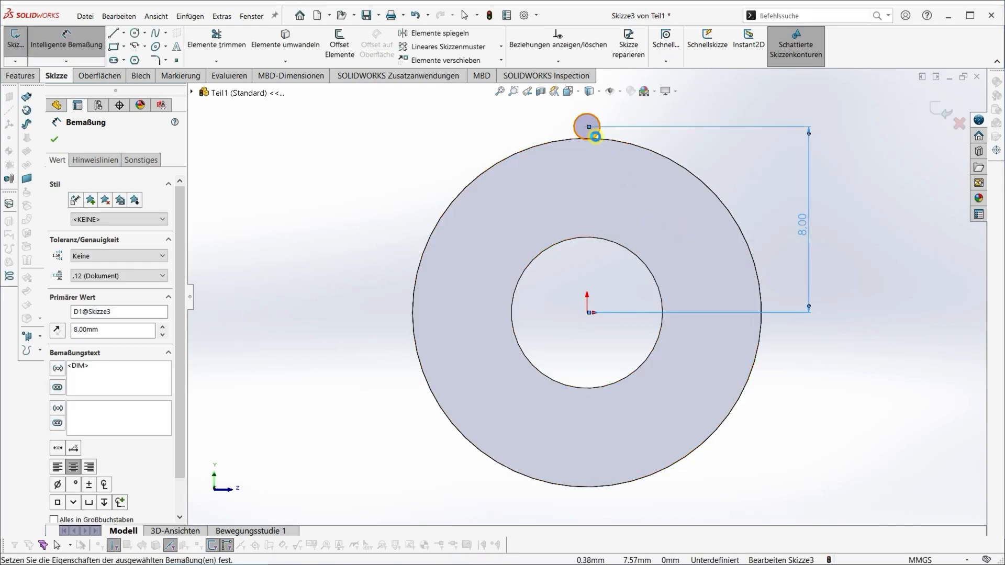
- Dimension the small circle's diameter at 3 mm
{"action": "left_click", "coordinate": [597, 139]}
{"action": "left_click", "coordinate": [486, 126]}
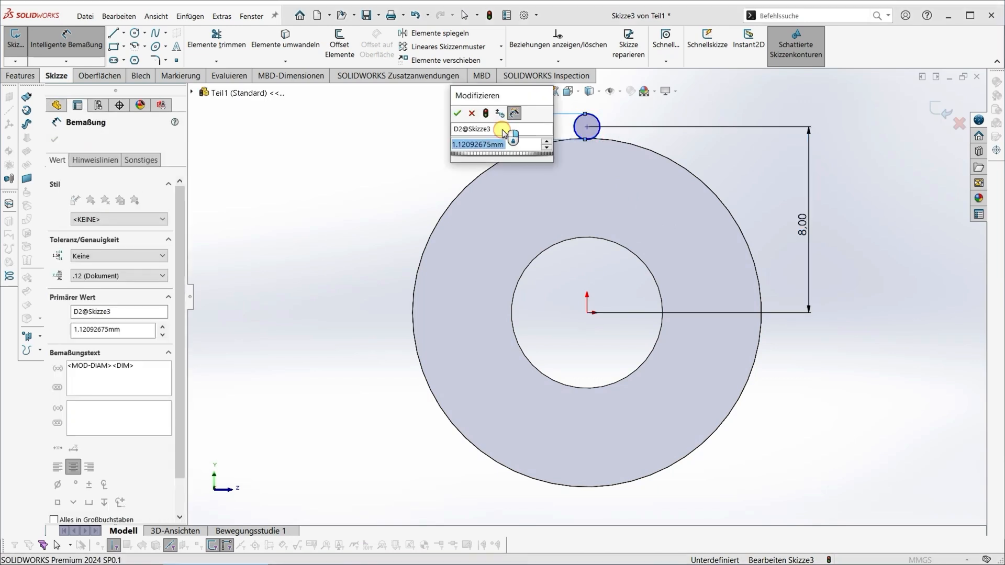
{"action": "type", "text": "3"}
{"action": "key", "text": "Return"}
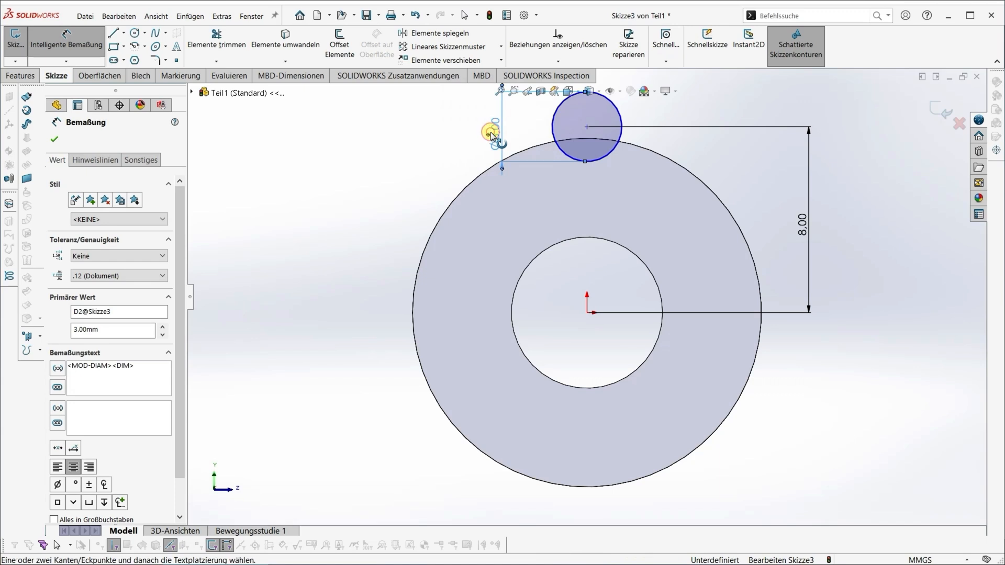
- Change the small circle's diameter to 2 mm and finish dimensioning
{"action": "double_click", "coordinate": [493, 134]}
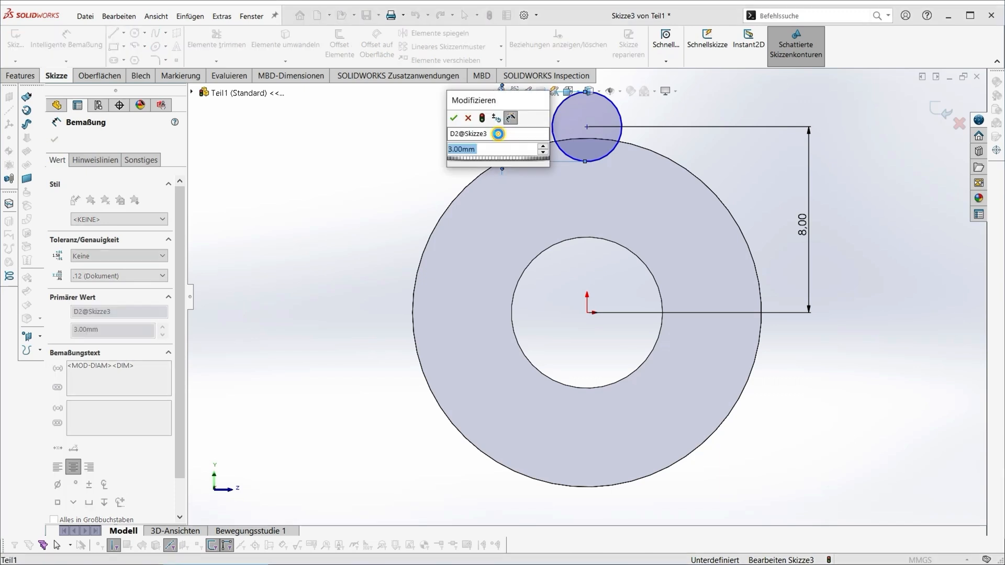
{"action": "type", "text": "2"}
{"action": "key", "text": "Return"}
{"action": "scroll", "coordinate": [583, 218], "scroll_direction": "up", "scroll_amount": 3}
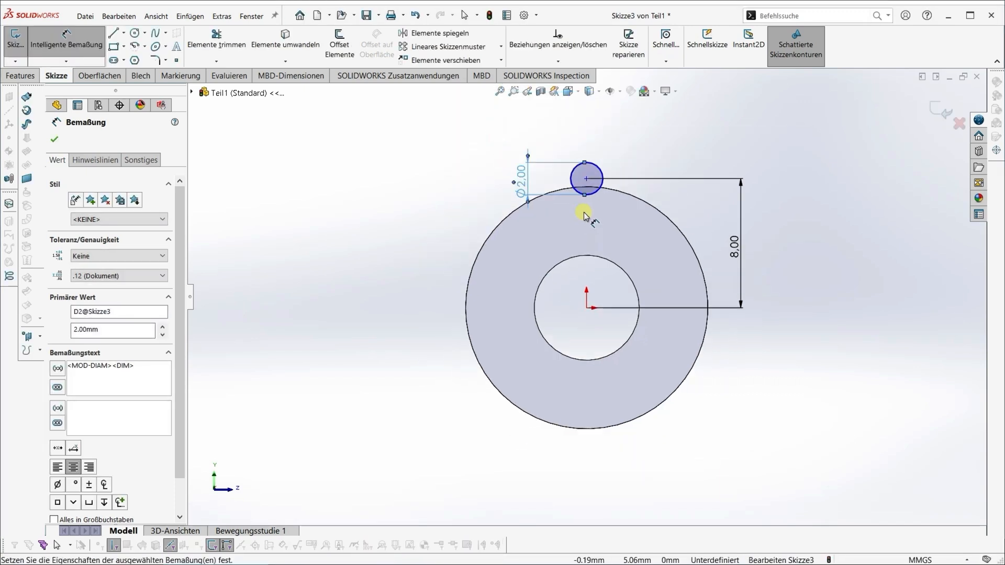
{"action": "left_click", "coordinate": [55, 140]}
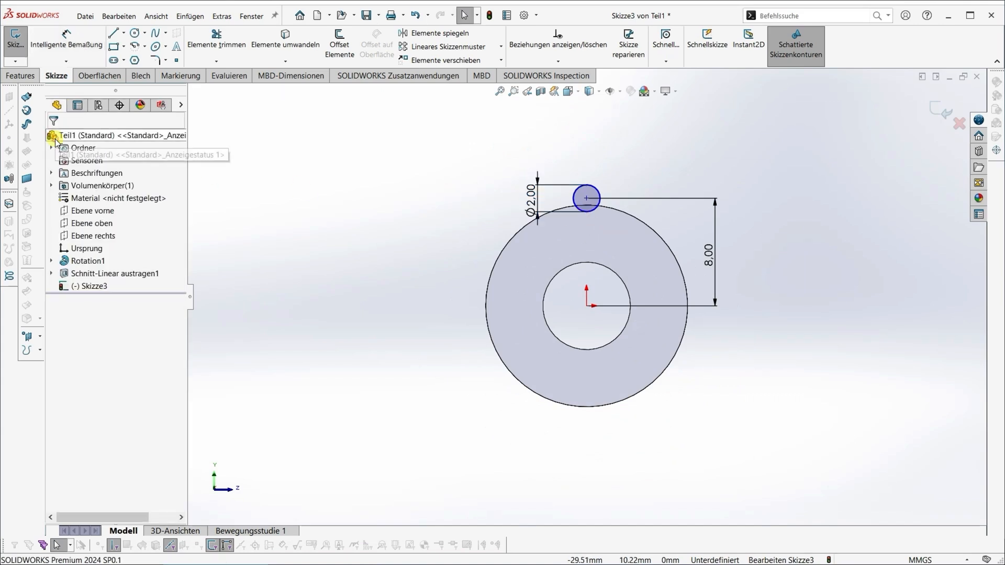
- Create a circular sketch pattern of the 2 mm circle around the origin with 8 equally spaced instances over 360 degrees
{"action": "left_click", "coordinate": [502, 48]}
{"action": "left_click", "coordinate": [448, 75]}
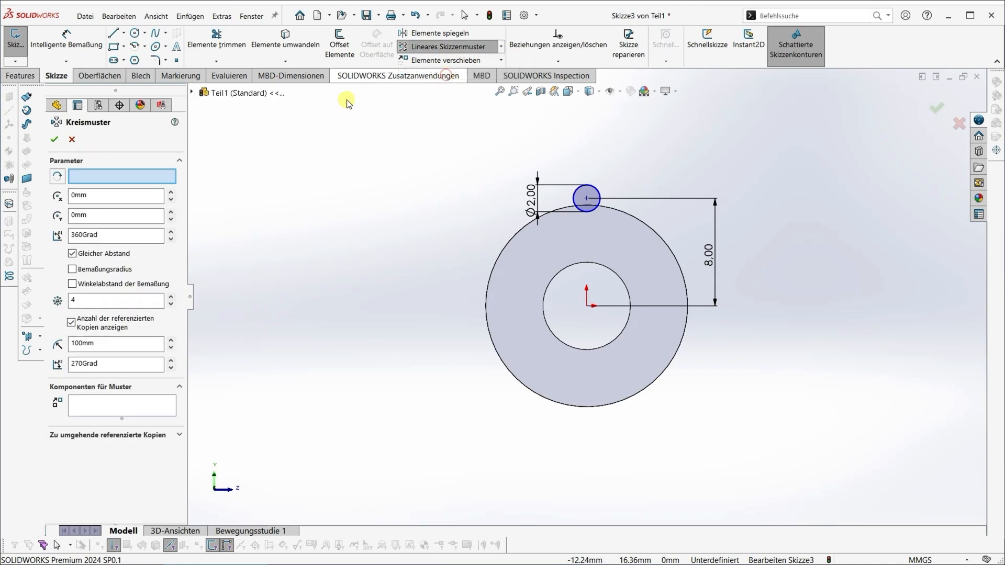
{"action": "left_click", "coordinate": [152, 177]}
{"action": "left_click", "coordinate": [578, 196]}
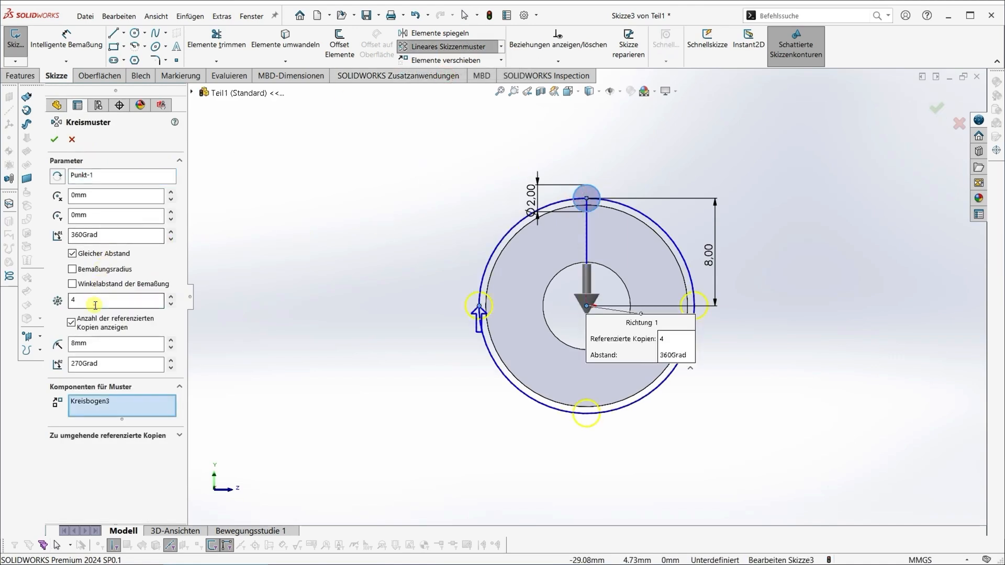
{"action": "left_click", "coordinate": [171, 296]}
{"action": "left_click", "coordinate": [171, 297]}
{"action": "left_click", "coordinate": [171, 296]}
{"action": "left_click", "coordinate": [171, 297]}
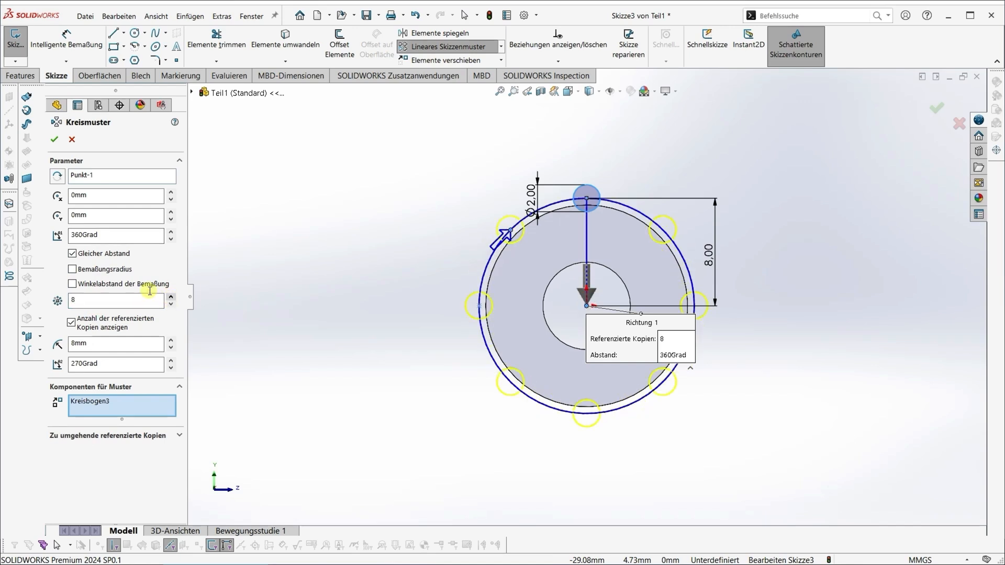
{"action": "left_click", "coordinate": [53, 140]}
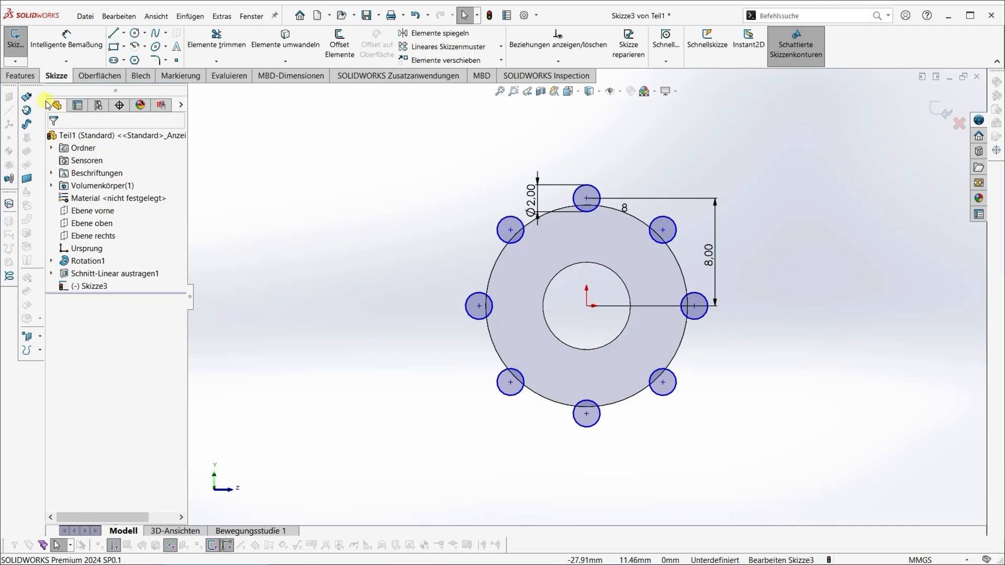
- Cut the eight patterned circles into the head's rim with a blind extruded cut 7 mm deep
{"action": "left_click", "coordinate": [32, 80]}
{"action": "left_click", "coordinate": [260, 49]}
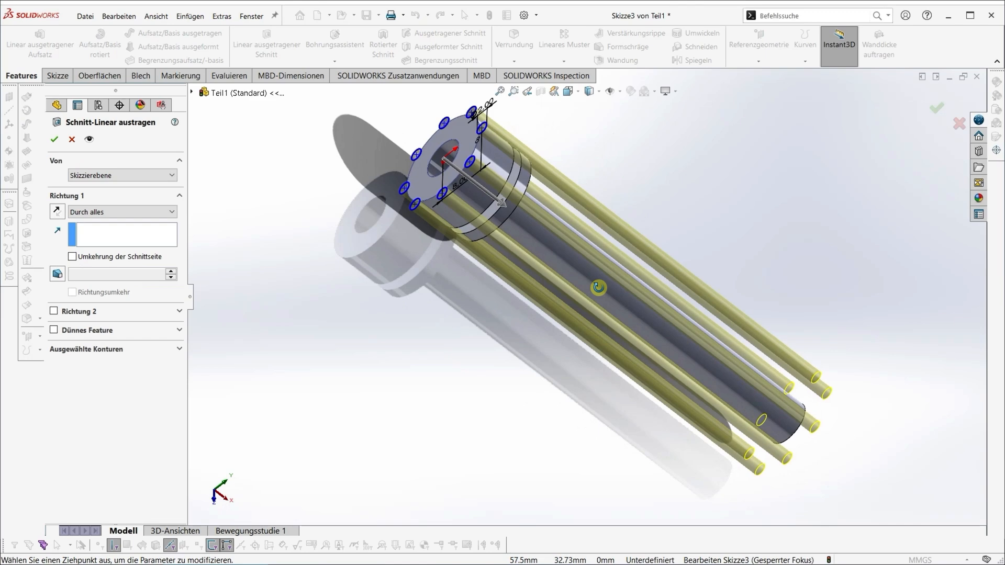
{"action": "left_click", "coordinate": [87, 211]}
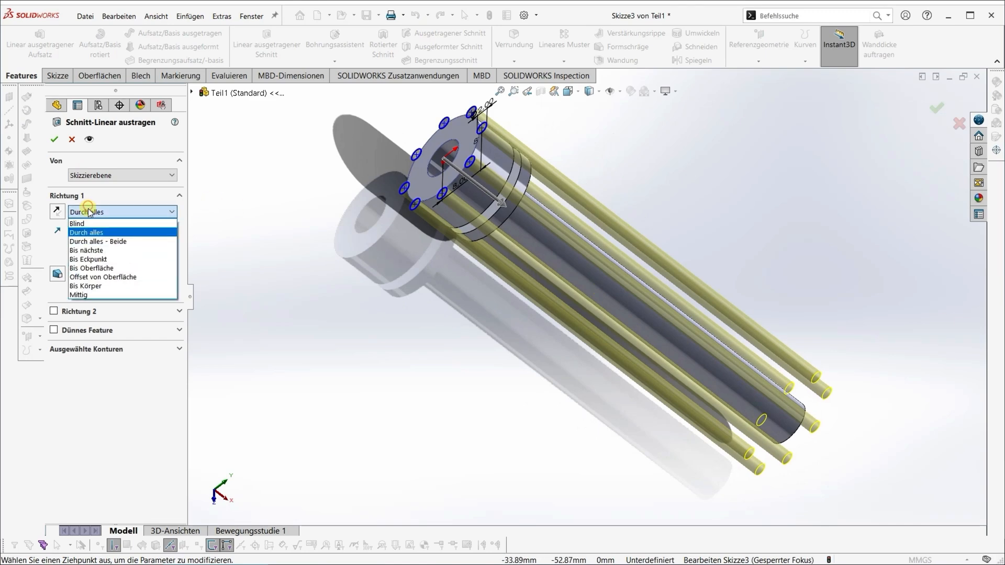
{"action": "left_click", "coordinate": [87, 225]}
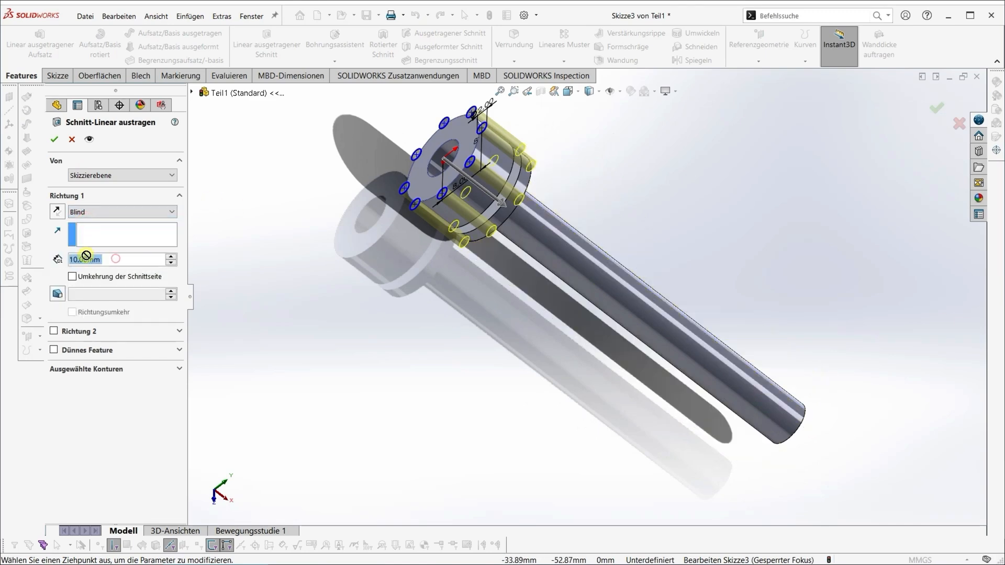
{"action": "double_click", "coordinate": [101, 260]}
{"action": "type", "text": "7"}
{"action": "key", "text": "Return"}
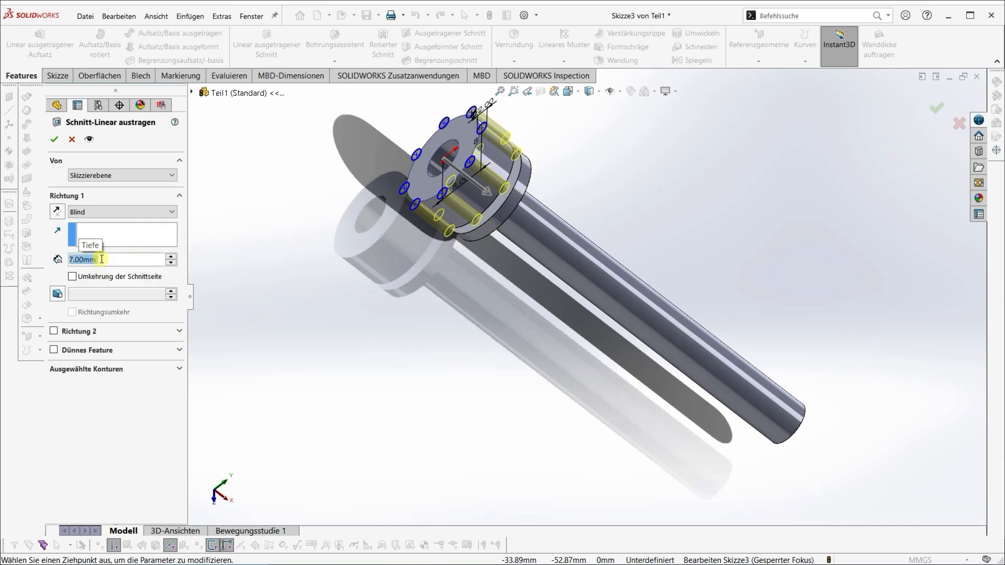
{"action": "left_click", "coordinate": [54, 140]}
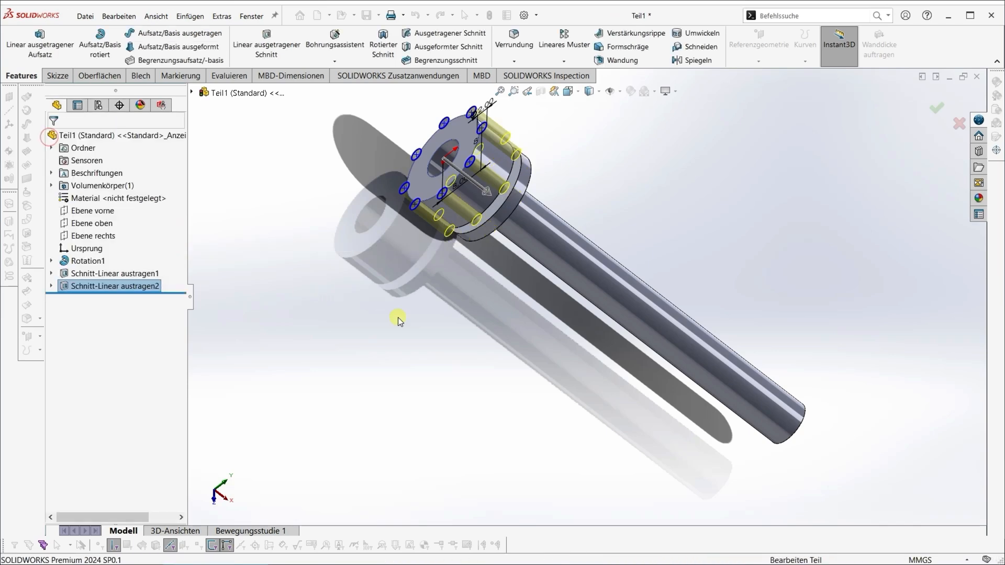
{"action": "left_click", "coordinate": [477, 359]}
{"action": "middle_click_drag", "start_coordinate": [464, 303], "coordinate": [494, 267]}
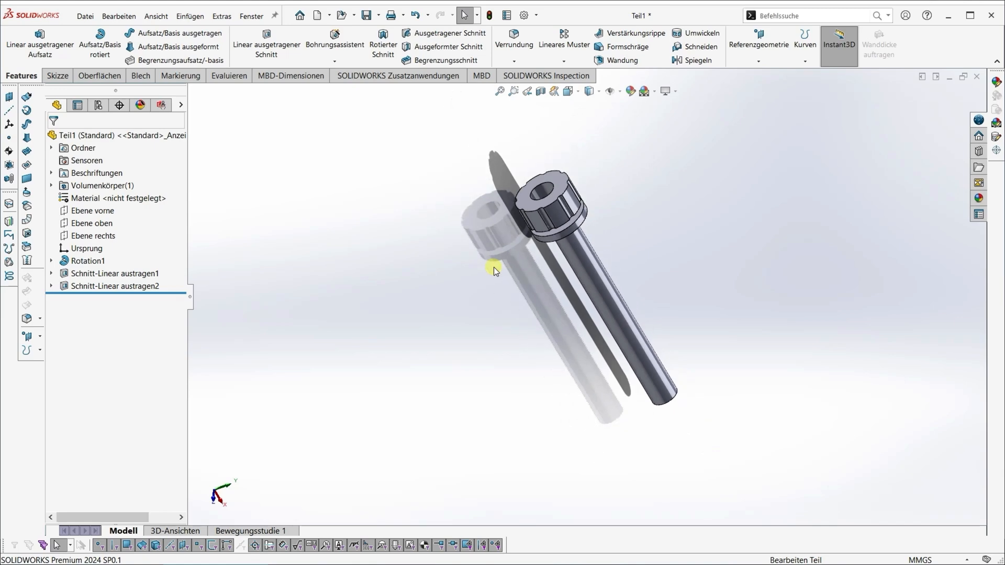
- Save the part under the name "Teil 2" and create a new part document
{"action": "left_click", "coordinate": [87, 17]}
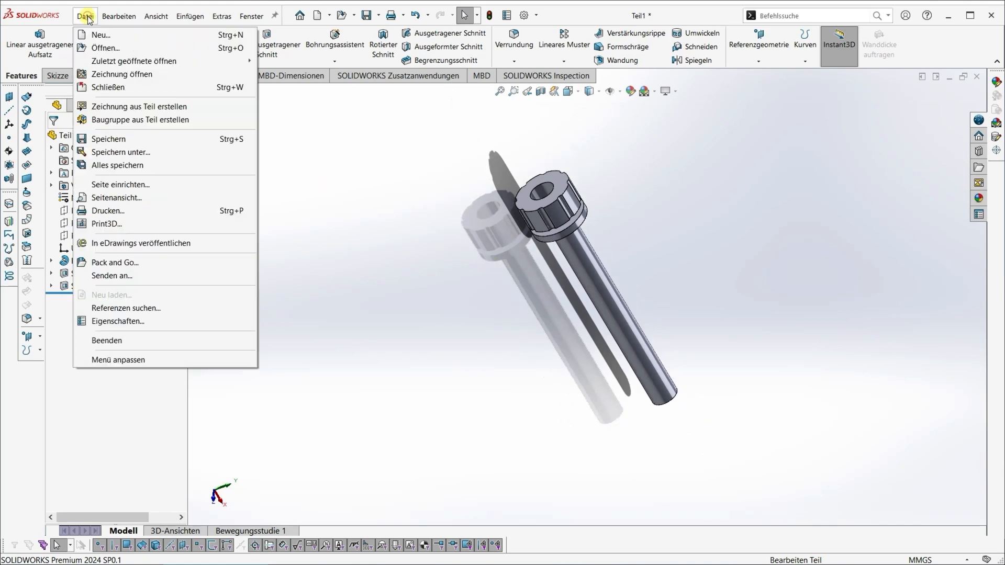
{"action": "left_click", "coordinate": [152, 152]}
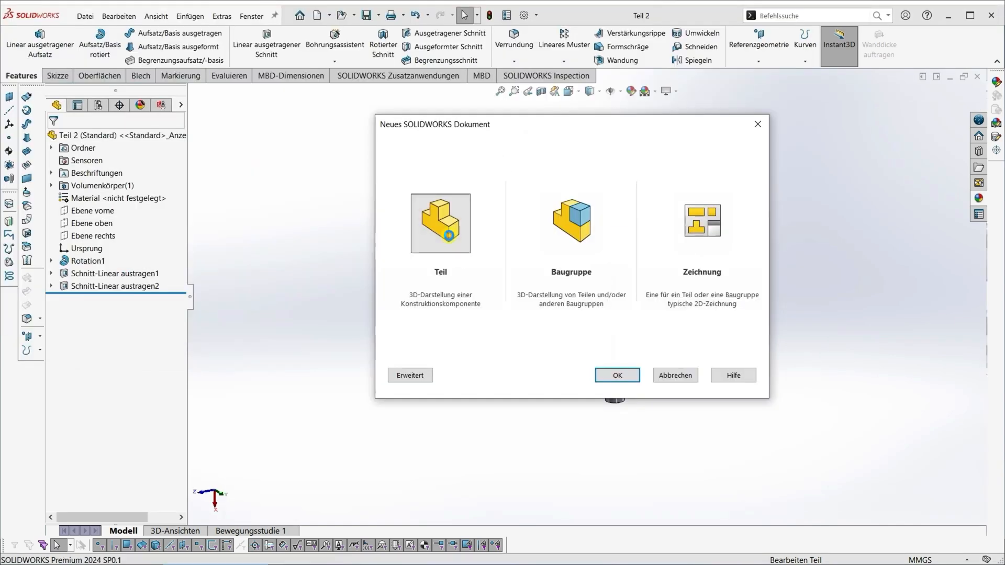
{"action": "double_click", "coordinate": [449, 235]}
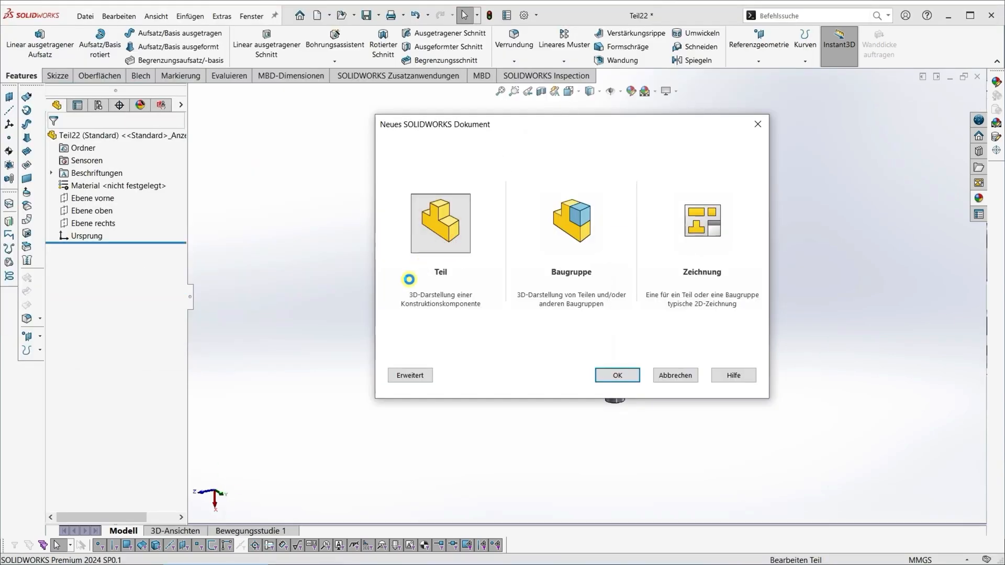
- Start a sketch on the top plane and draw two concentric circles at the origin, the outer one about 59 mm in diameter
{"action": "left_click", "coordinate": [103, 198]}
{"action": "left_click", "coordinate": [103, 211]}
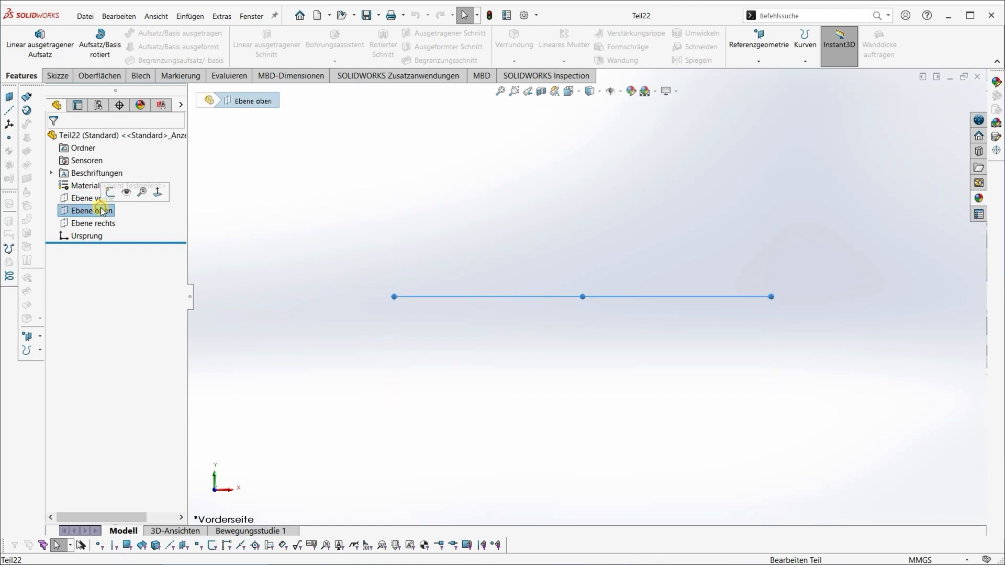
{"action": "left_click", "coordinate": [110, 193]}
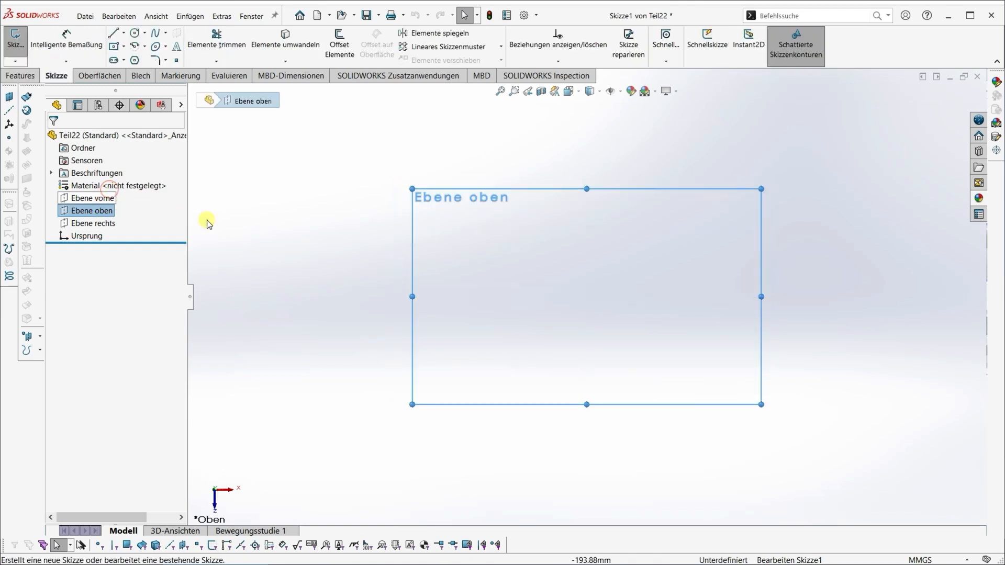
{"action": "left_click", "coordinate": [135, 34]}
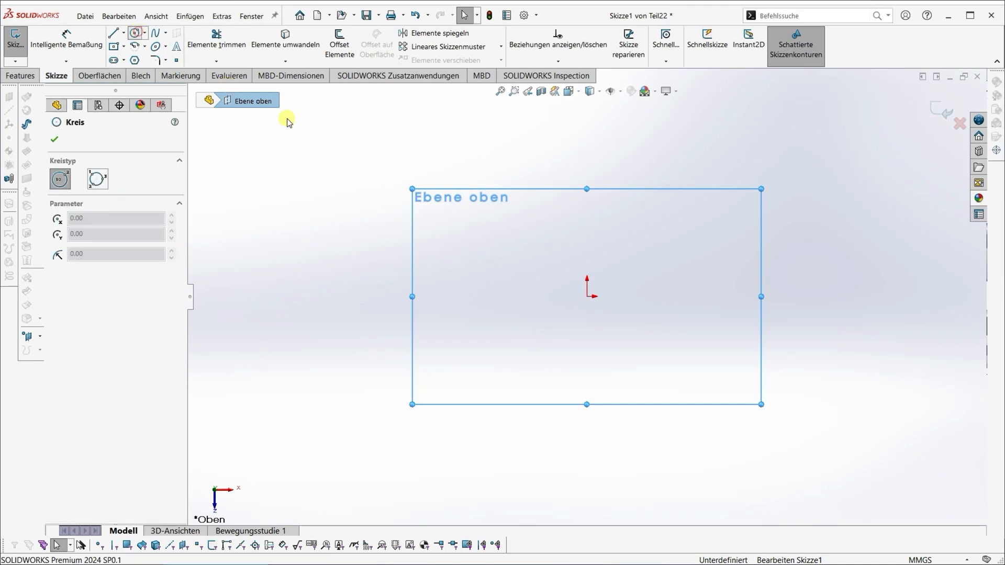
{"action": "left_click", "coordinate": [587, 296]}
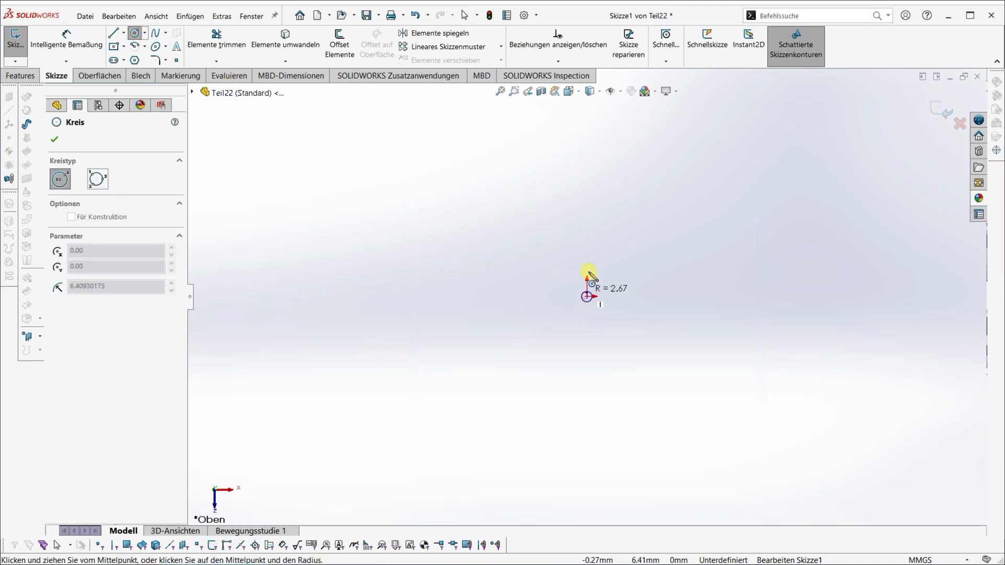
{"action": "left_click", "coordinate": [591, 238]}
{"action": "left_click", "coordinate": [587, 297]}
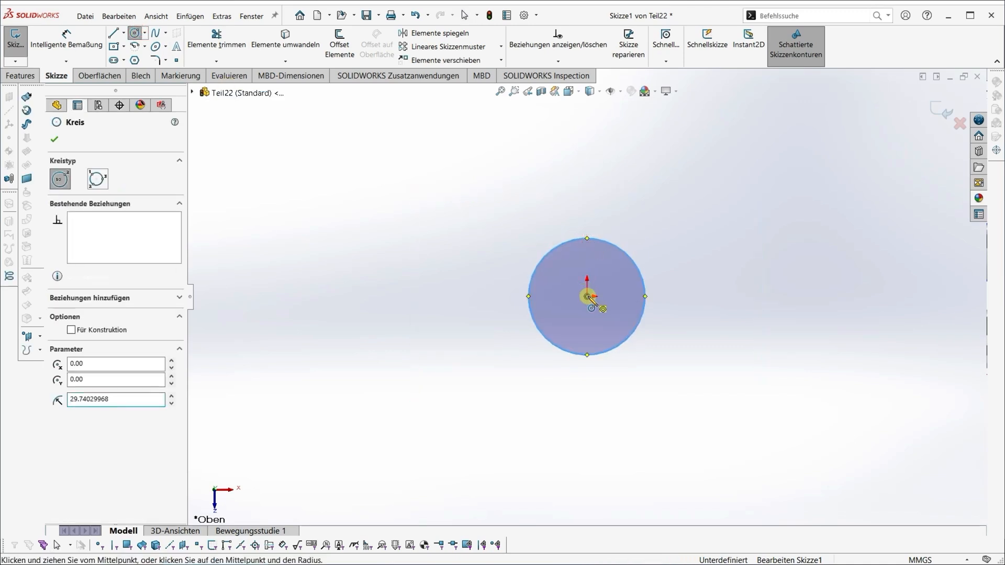
{"action": "left_click", "coordinate": [594, 253]}
- Dimension the outer circle's diameter at 16 mm
{"action": "left_click", "coordinate": [73, 38]}
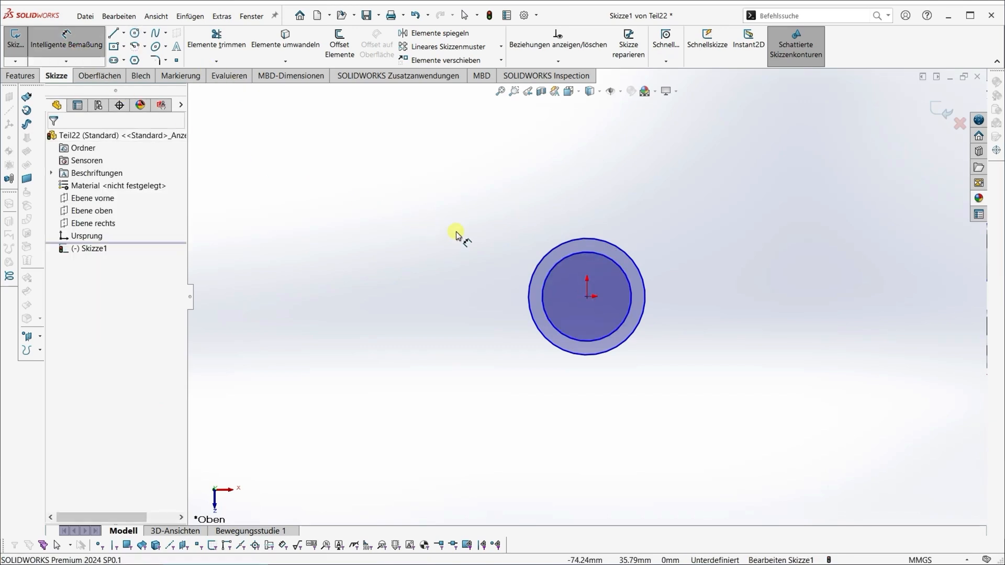
{"action": "left_click", "coordinate": [627, 253]}
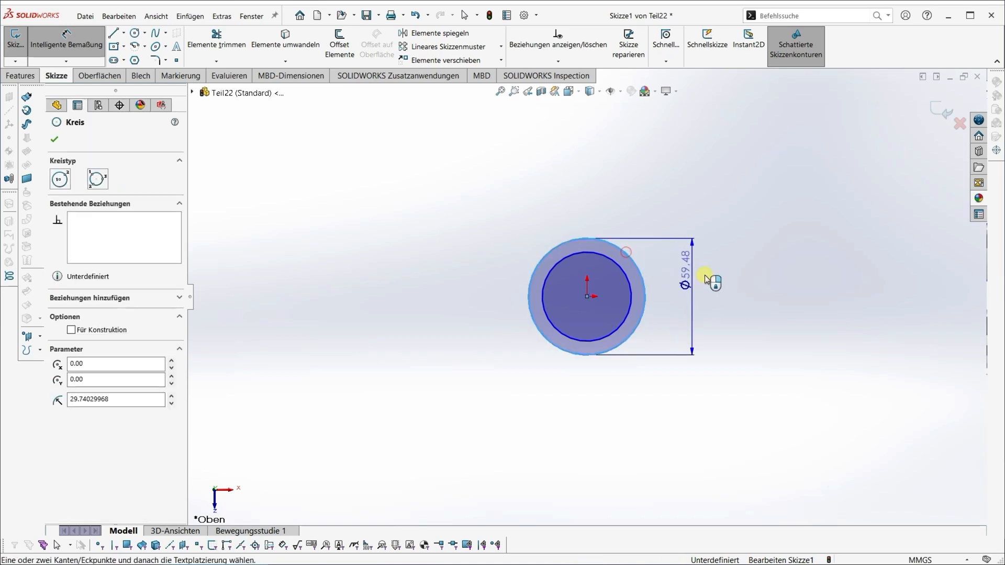
{"action": "left_click", "coordinate": [736, 289]}
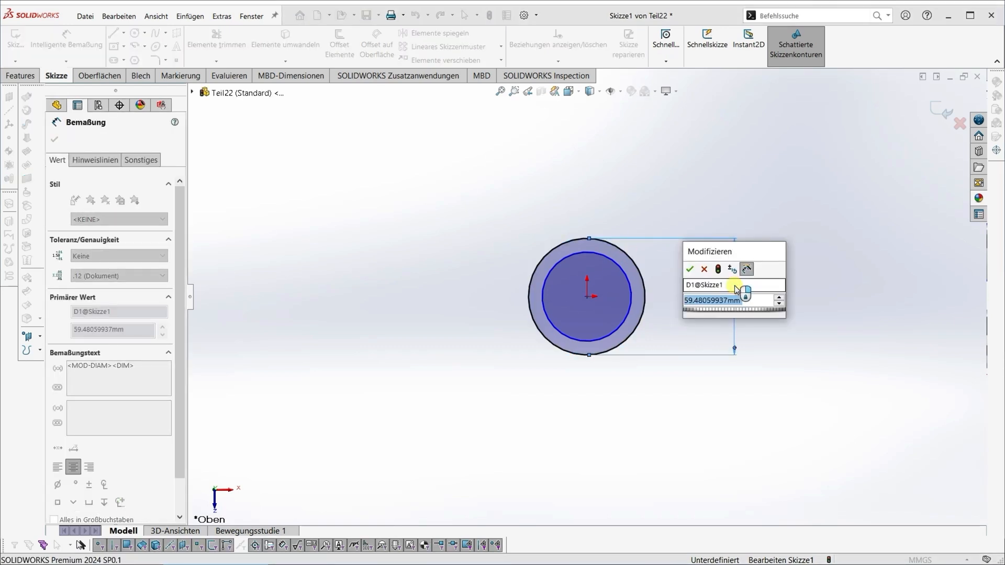
{"action": "type", "text": "16"}
{"action": "key", "text": "Return"}
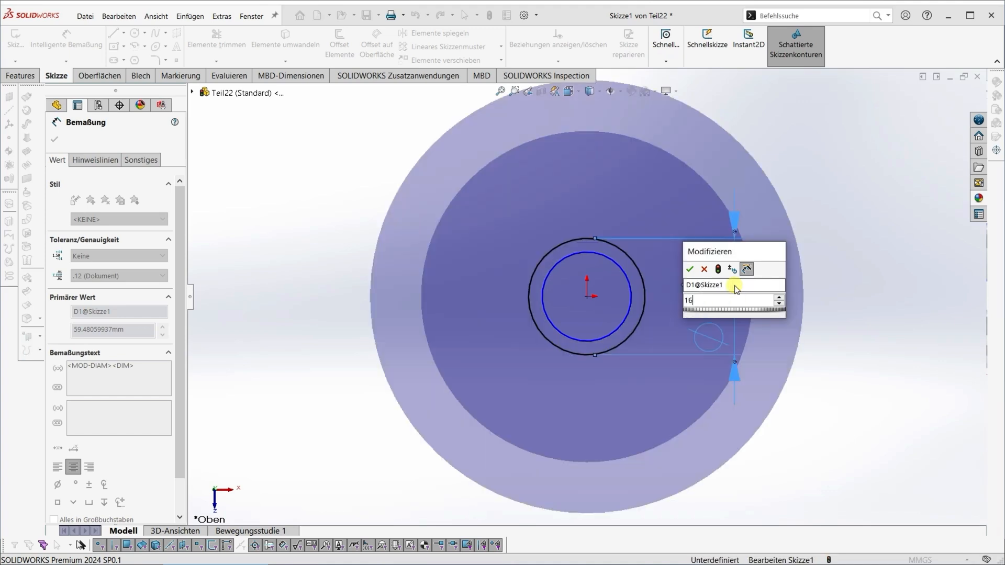
- Dimension the inner circle's diameter at 15.5 mm
{"action": "left_click", "coordinate": [632, 292]}
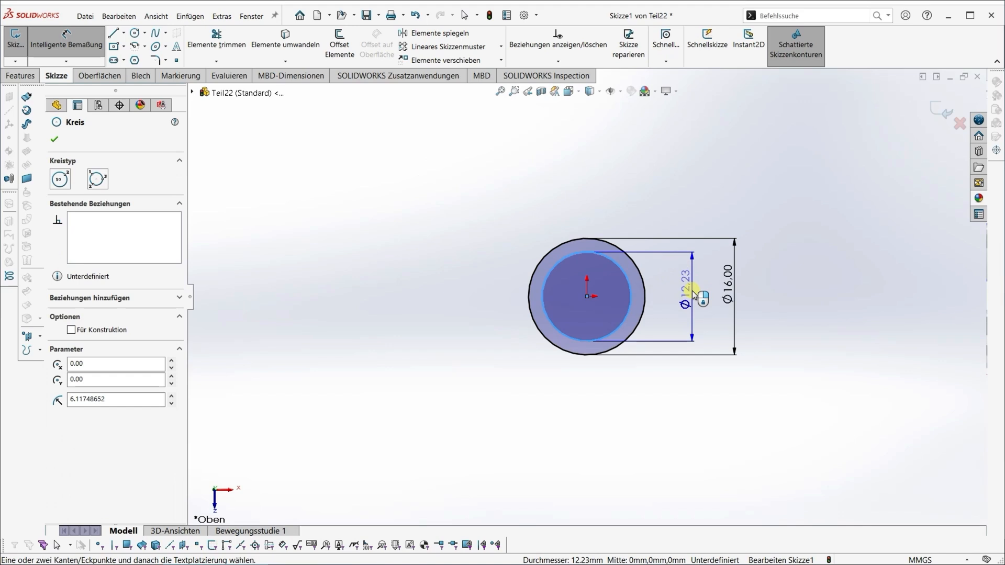
{"action": "left_click", "coordinate": [692, 293]}
{"action": "type", "text": "15.5"}
{"action": "key", "text": "Return"}
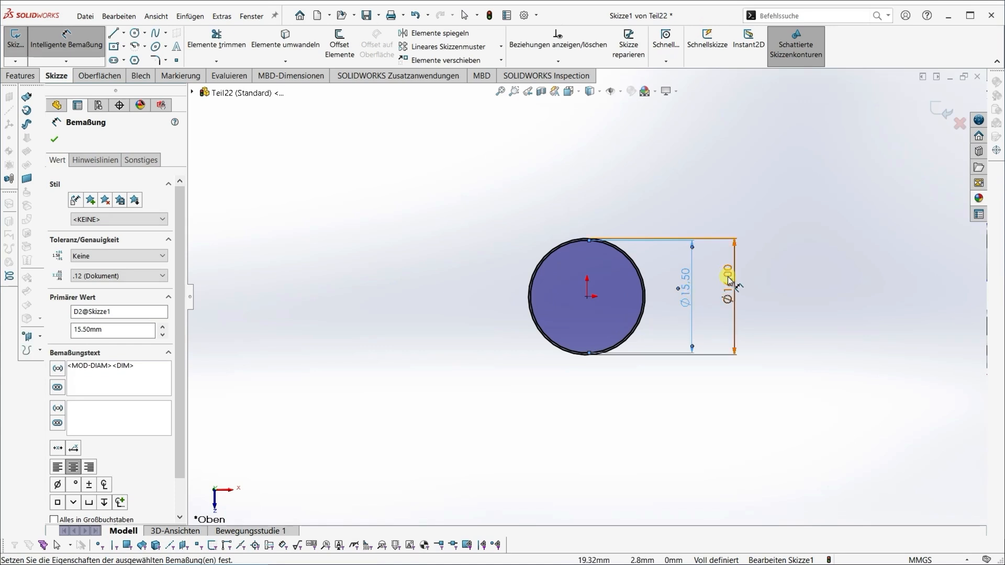
- Change the inner circle's diameter to 16 mm and the outer circle's diameter to 17 mm
{"action": "double_click", "coordinate": [681, 283]}
{"action": "type", "text": "16"}
{"action": "key", "text": "Return"}
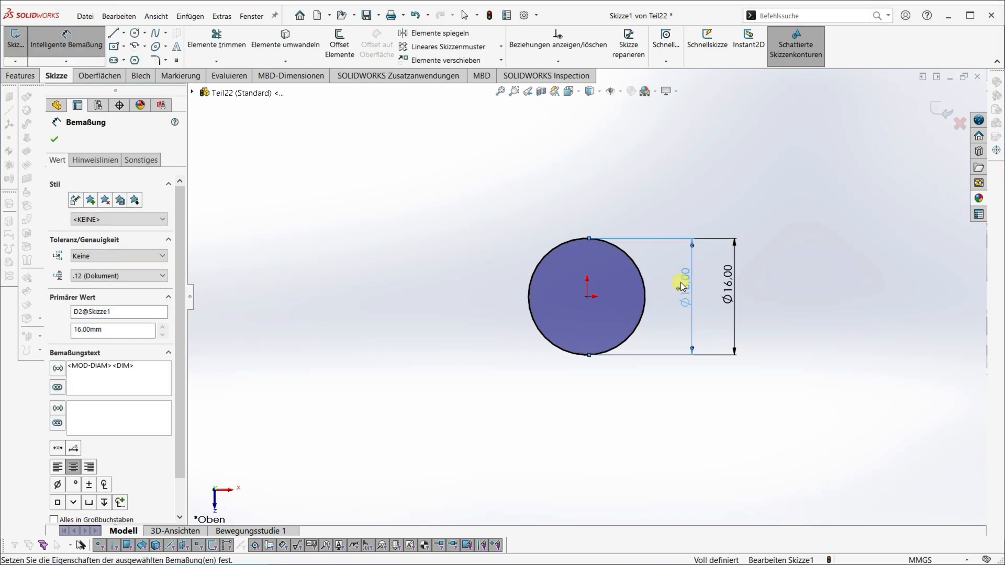
{"action": "double_click", "coordinate": [729, 288]}
{"action": "type", "text": "17"}
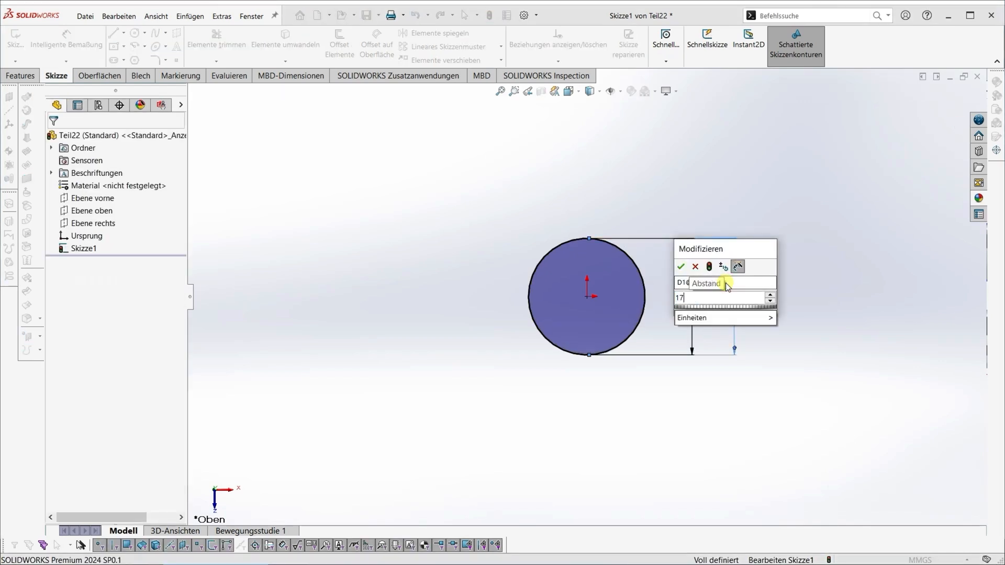
{"action": "key", "text": "Return"}
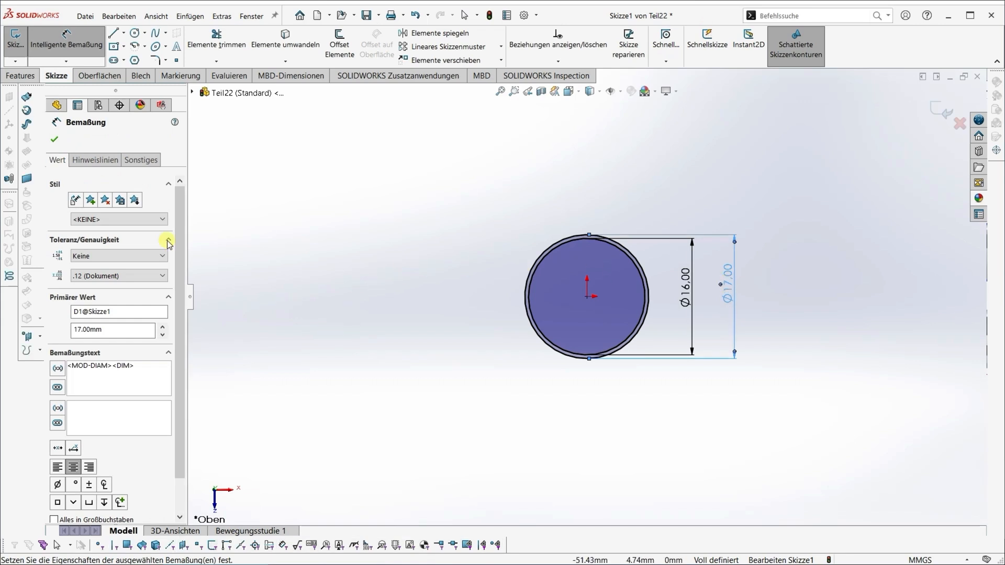
{"action": "left_click", "coordinate": [54, 140]}
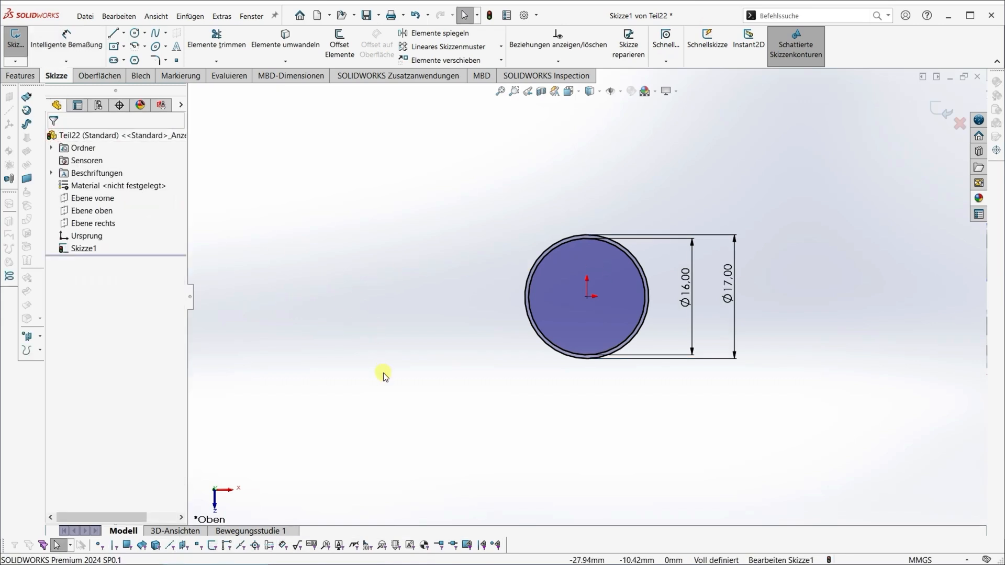
- Start a blind boss extrusion of the ring profile and try depths of 12 mm and 15 mm
{"action": "left_click", "coordinate": [20, 75]}
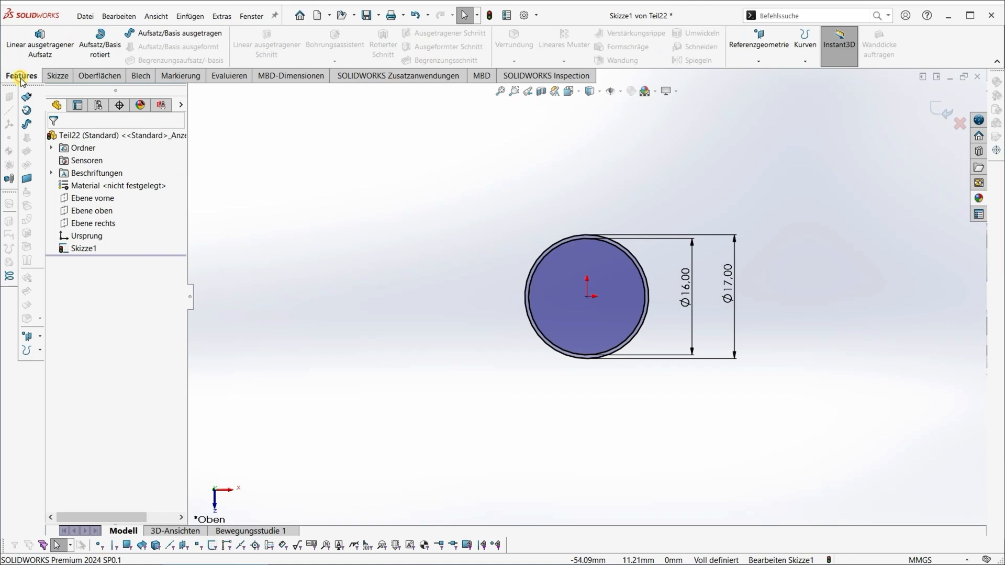
{"action": "left_click", "coordinate": [37, 48]}
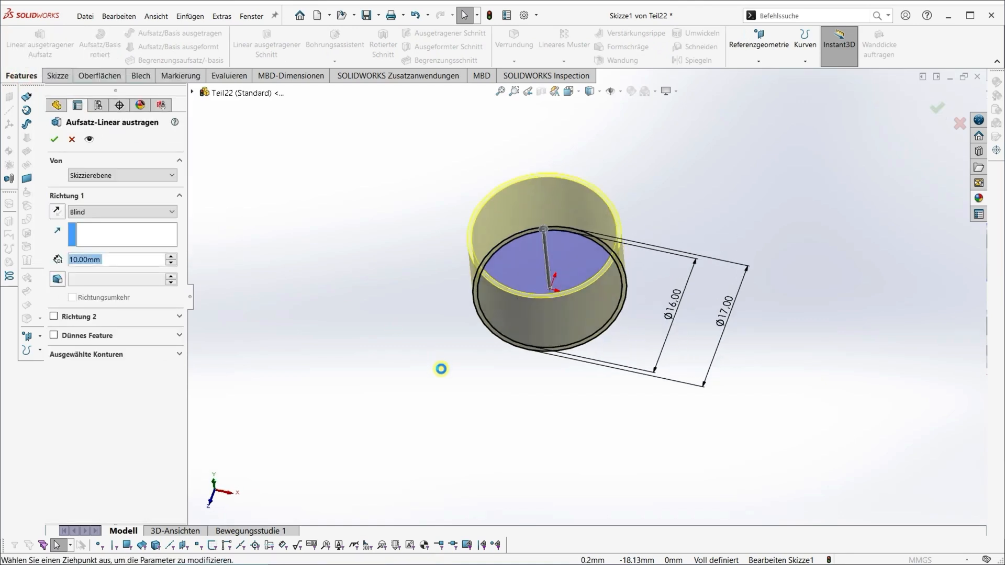
{"action": "type", "text": "12"}
{"action": "key", "text": "Return"}
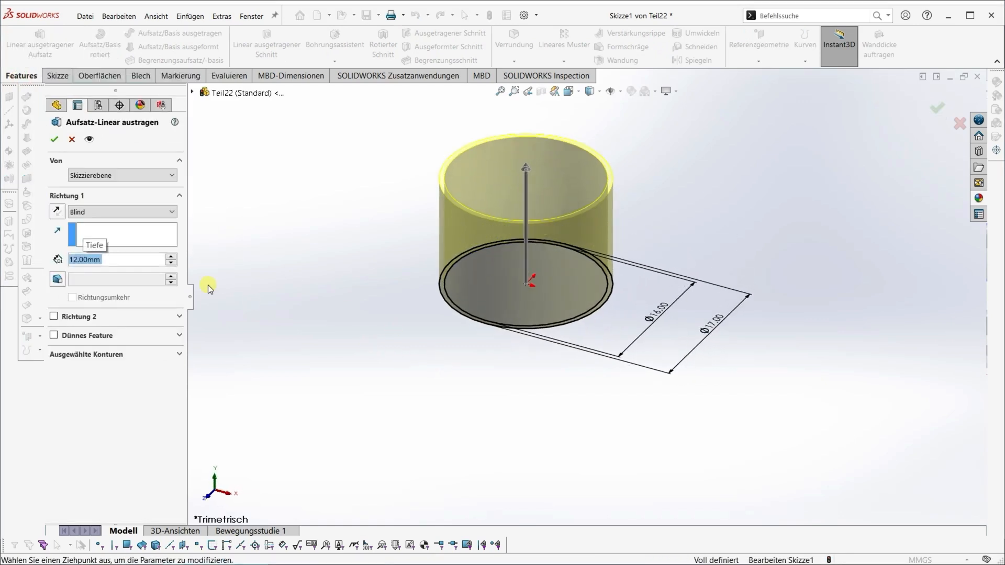
{"action": "type", "text": "15"}
{"action": "key", "text": "Return"}
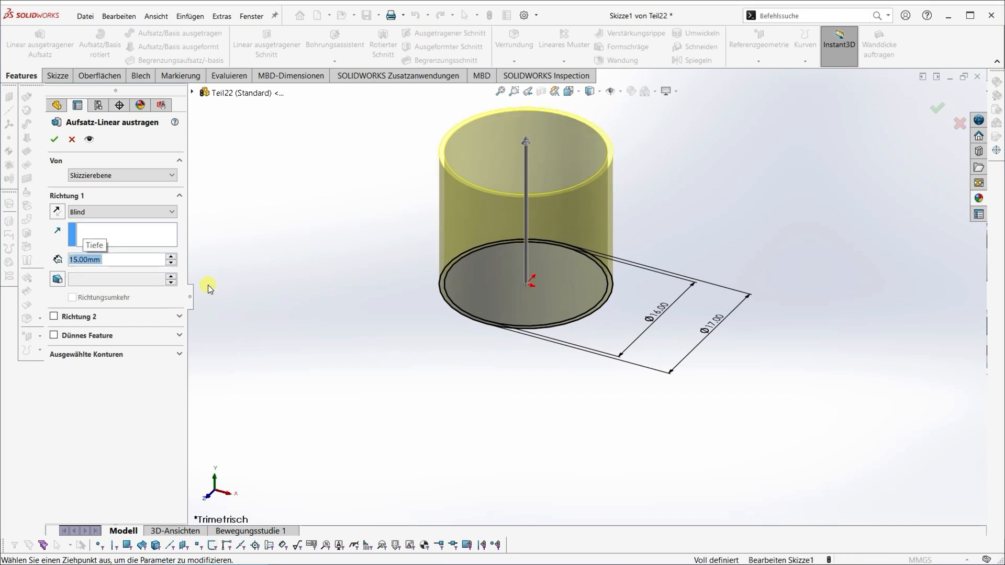
- Set the ring extrusion's depth to 18 mm and complete the tube
{"action": "scroll", "coordinate": [365, 356], "scroll_direction": "up", "scroll_amount": 3}
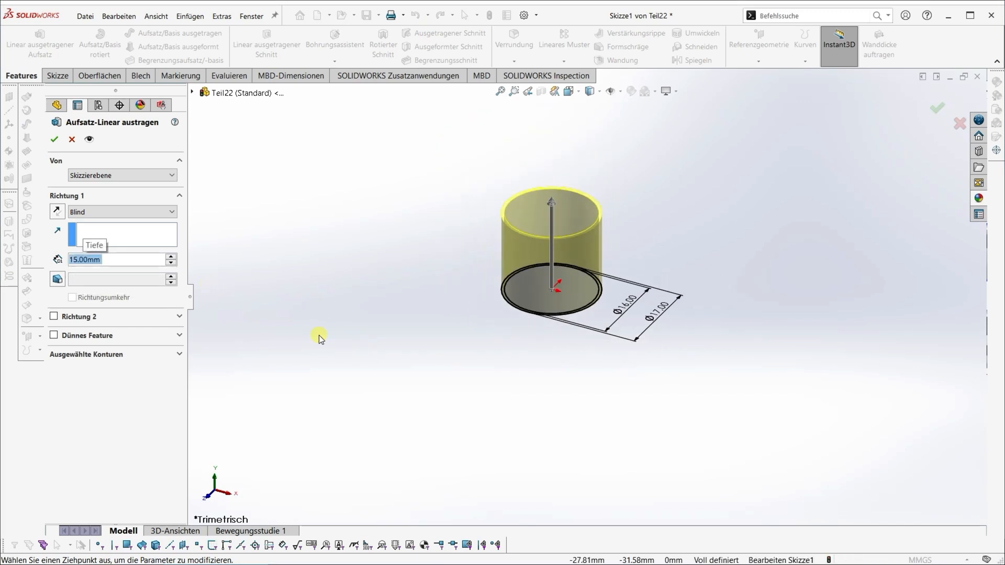
{"action": "scroll", "coordinate": [448, 375], "scroll_direction": "up", "scroll_amount": 3}
{"action": "type", "text": "18"}
{"action": "key", "text": "Return"}
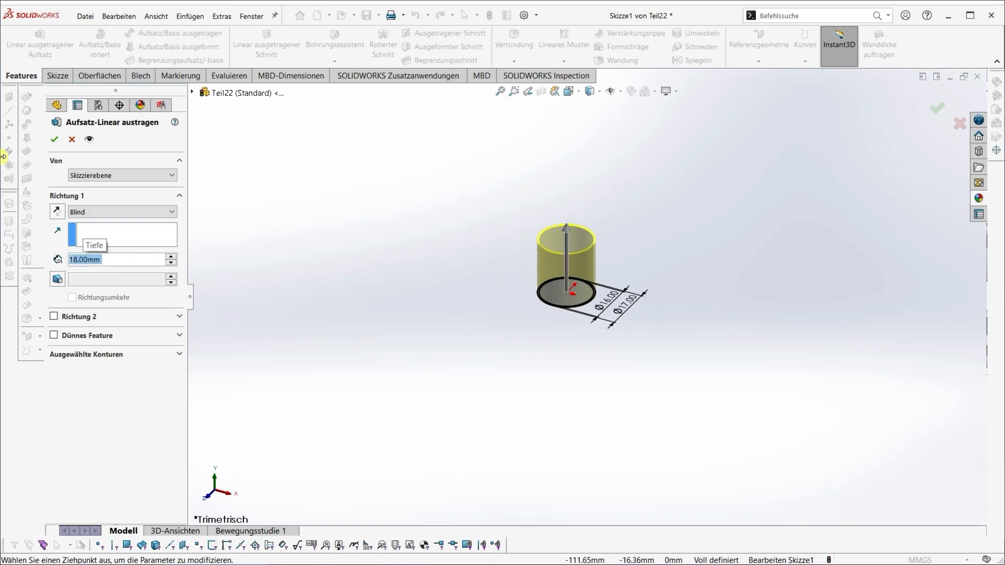
{"action": "left_click", "coordinate": [55, 139]}
{"action": "left_click", "coordinate": [511, 363]}
{"action": "scroll", "coordinate": [556, 257], "scroll_direction": "down", "scroll_amount": 5}
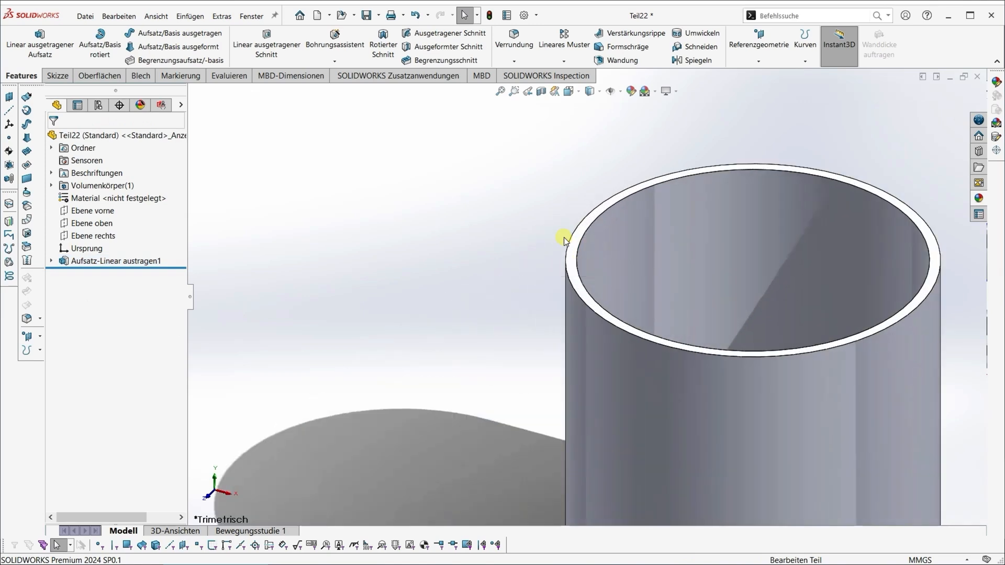
- Fillet the tube's upper ring face with a 0.25 mm radius after trying radii of 1, 0.5 and 0.3 mm
{"action": "left_click", "coordinate": [573, 250]}
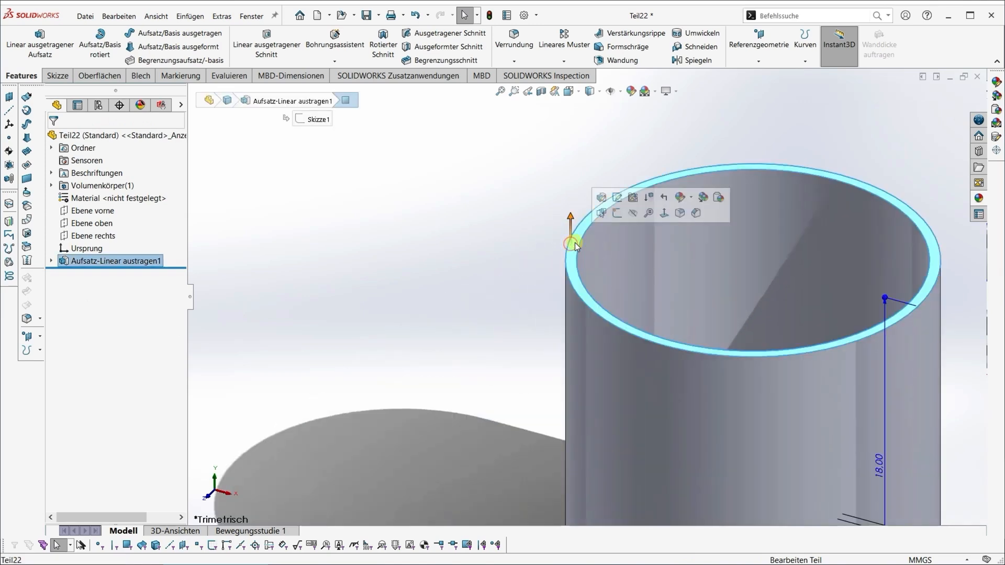
{"action": "left_click", "coordinate": [680, 213]}
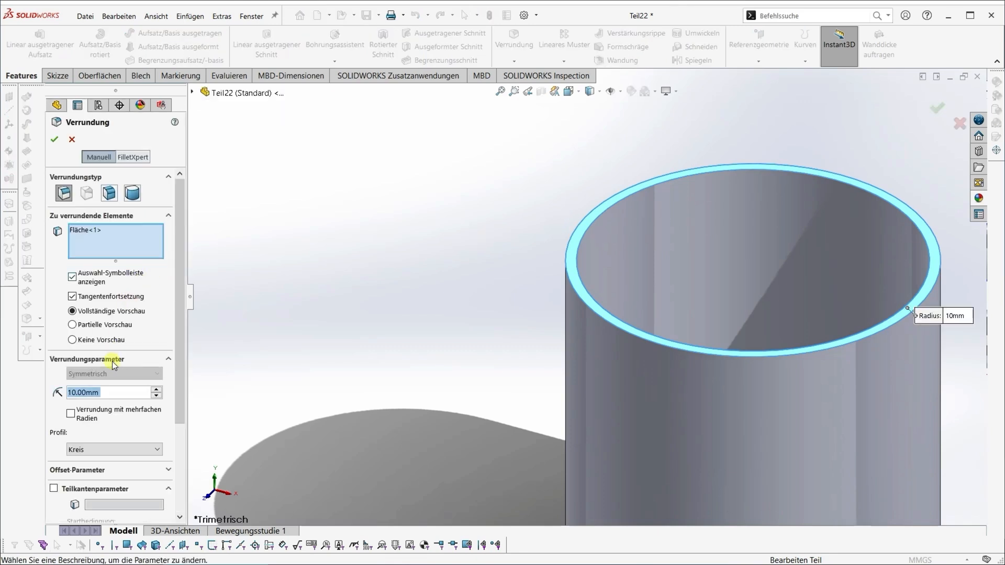
{"action": "type", "text": "1"}
{"action": "key", "text": "Return"}
{"action": "type", "text": "0.5"}
{"action": "key", "text": "Return"}
{"action": "type", "text": "0.3"}
{"action": "key", "text": "Return"}
{"action": "type", "text": "0,25"}
{"action": "key", "text": "Return"}
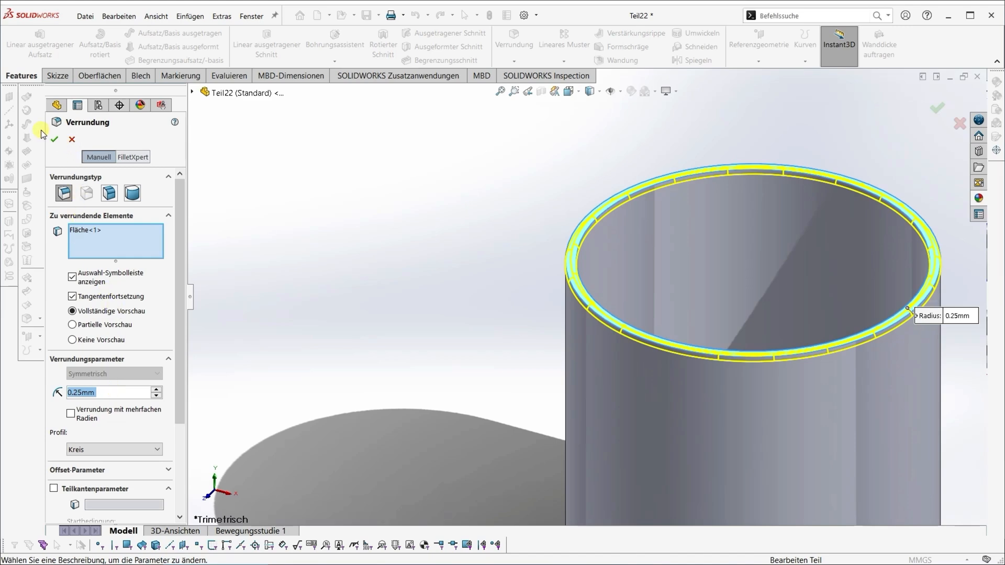
{"action": "left_click", "coordinate": [54, 139]}
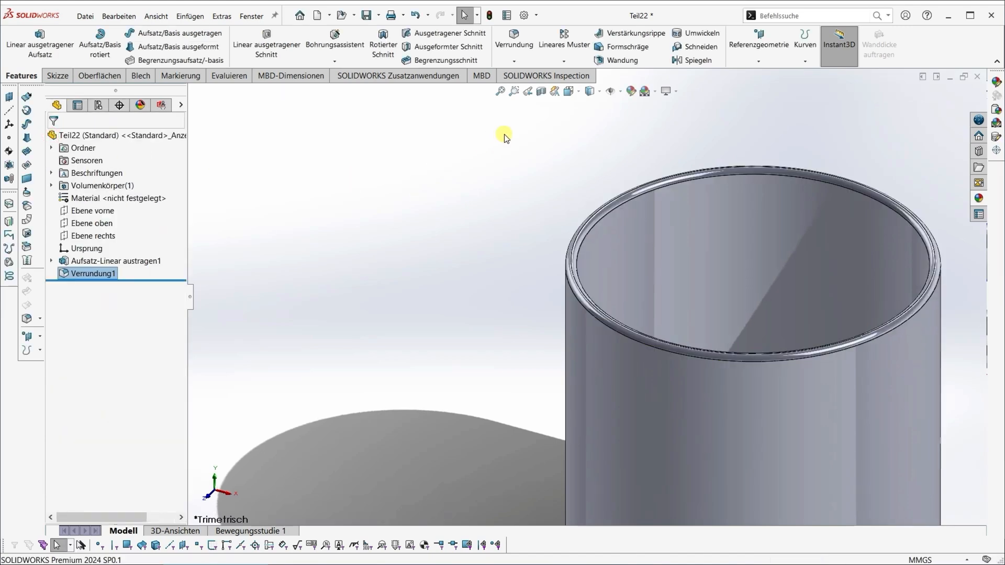
{"action": "left_click", "coordinate": [632, 91]}
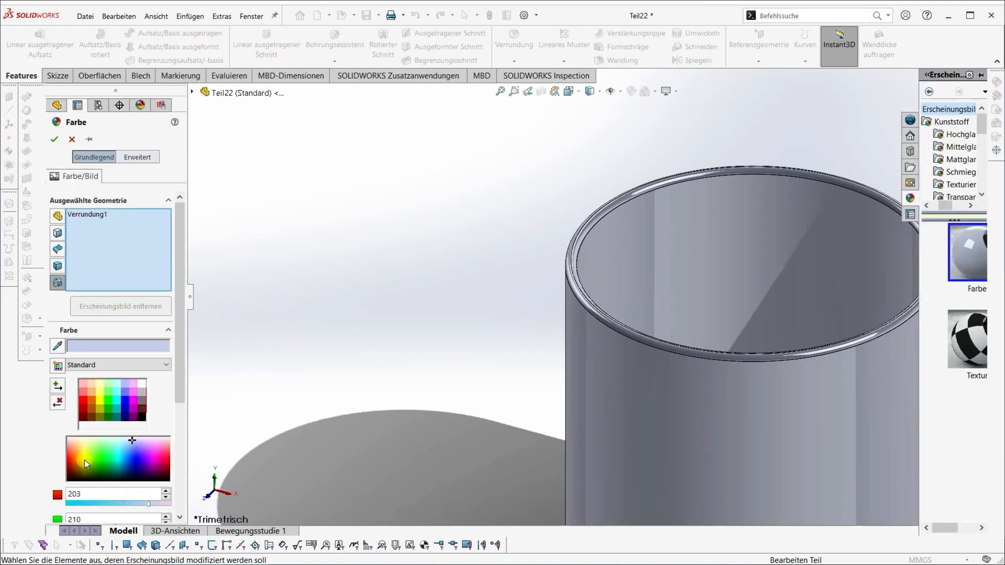
{"action": "left_click", "coordinate": [83, 464]}
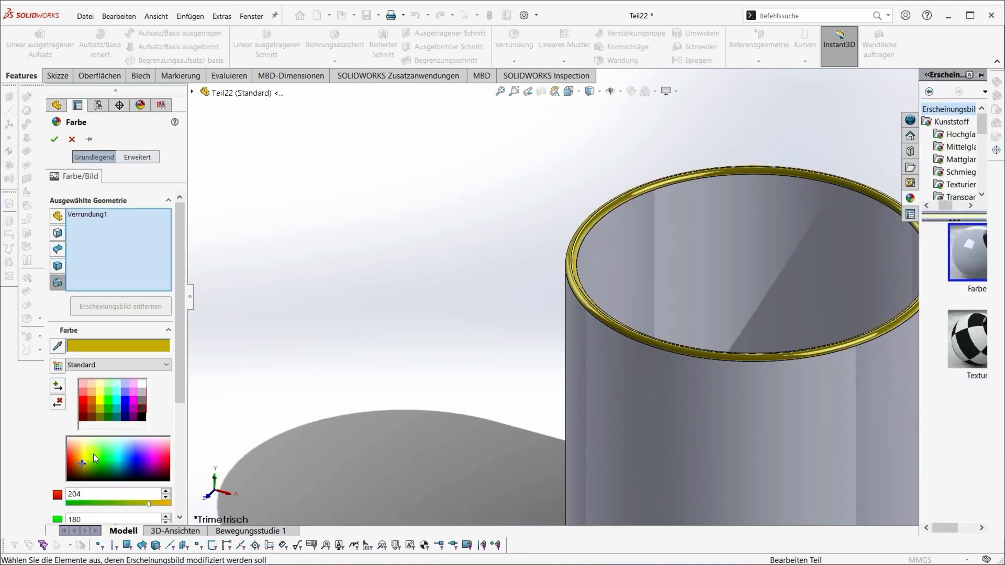
{"action": "left_click", "coordinate": [71, 139]}
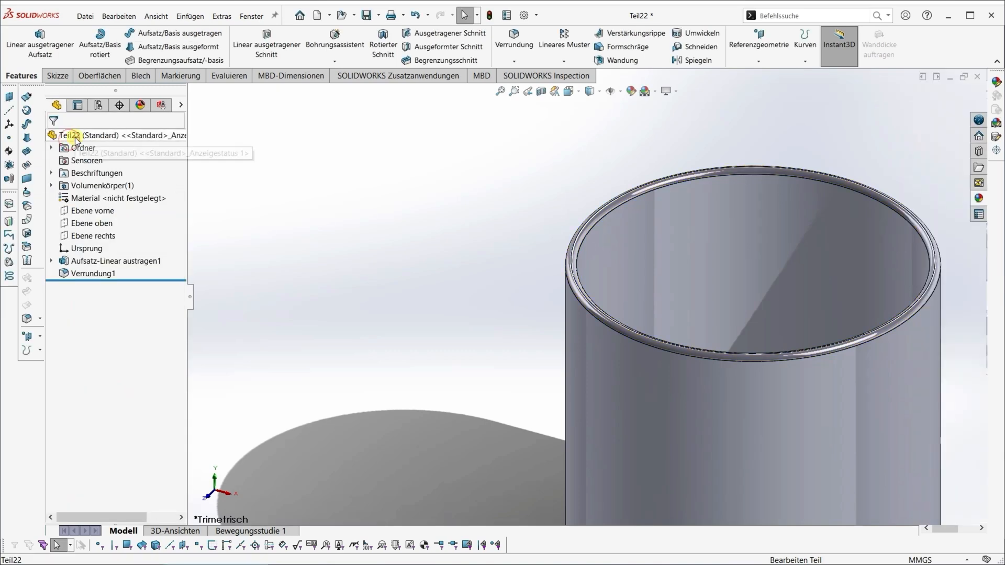
- Apply a golden-brown colour with red 192 and green 134 to the whole tube part
{"action": "scroll", "coordinate": [460, 388], "scroll_direction": "up", "scroll_amount": 3}
{"action": "scroll", "coordinate": [541, 250], "scroll_direction": "up", "scroll_amount": 1}
{"action": "left_click", "coordinate": [502, 271]}
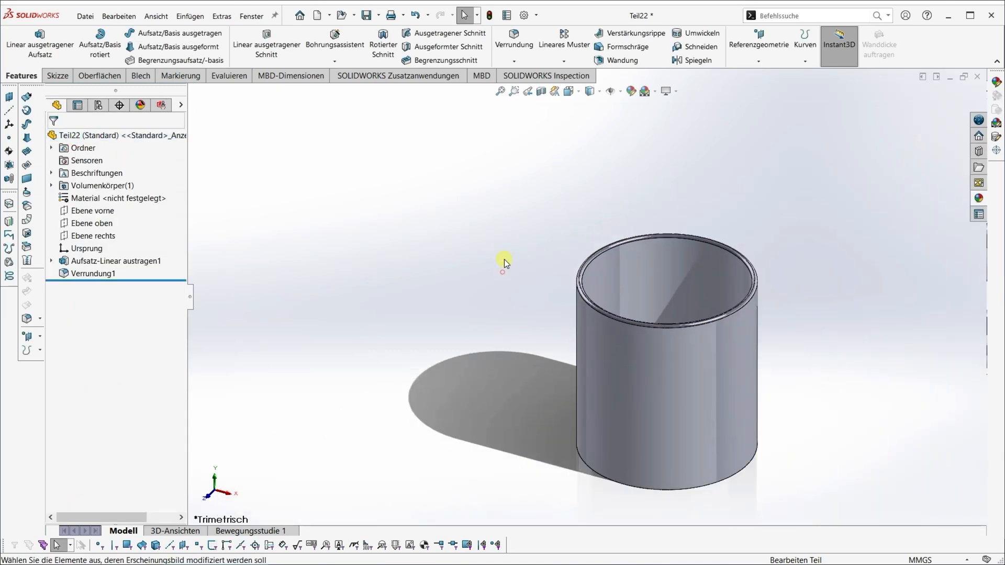
{"action": "left_click", "coordinate": [631, 91]}
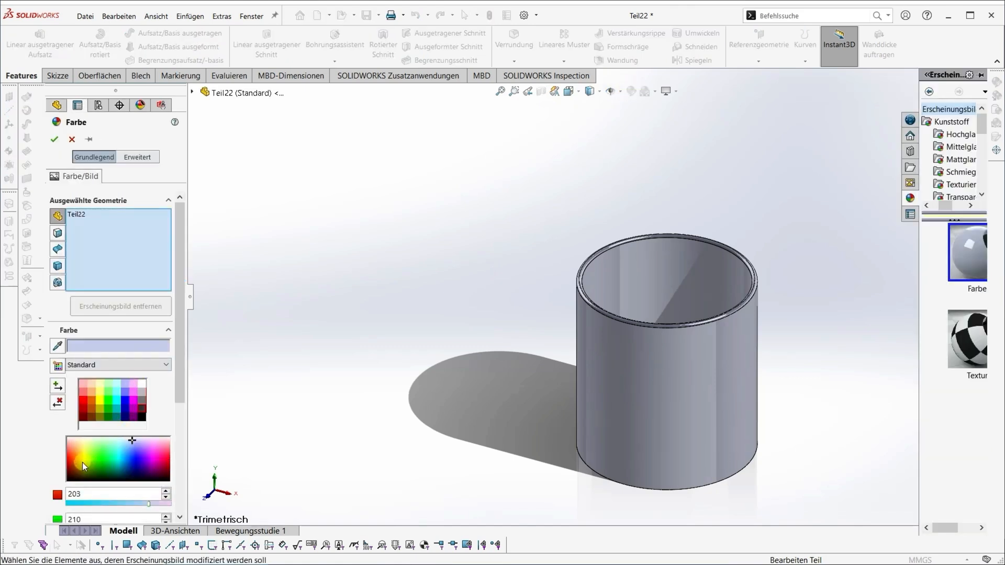
{"action": "left_click", "coordinate": [83, 462]}
{"action": "left_click_drag", "start_coordinate": [82, 463], "coordinate": [80, 466]}
{"action": "middle_click_drag", "start_coordinate": [433, 347], "coordinate": [442, 202]}
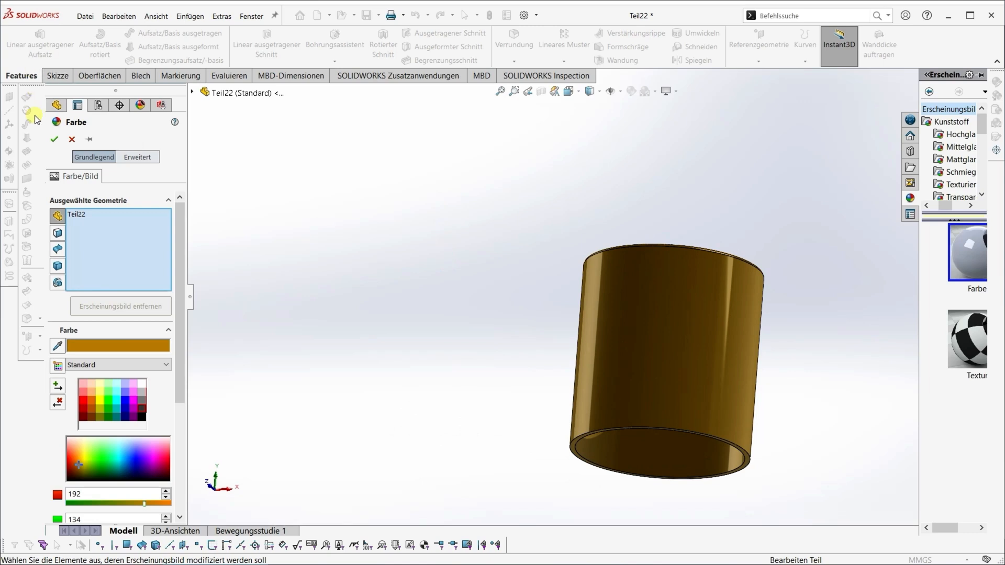
{"action": "left_click", "coordinate": [55, 139]}
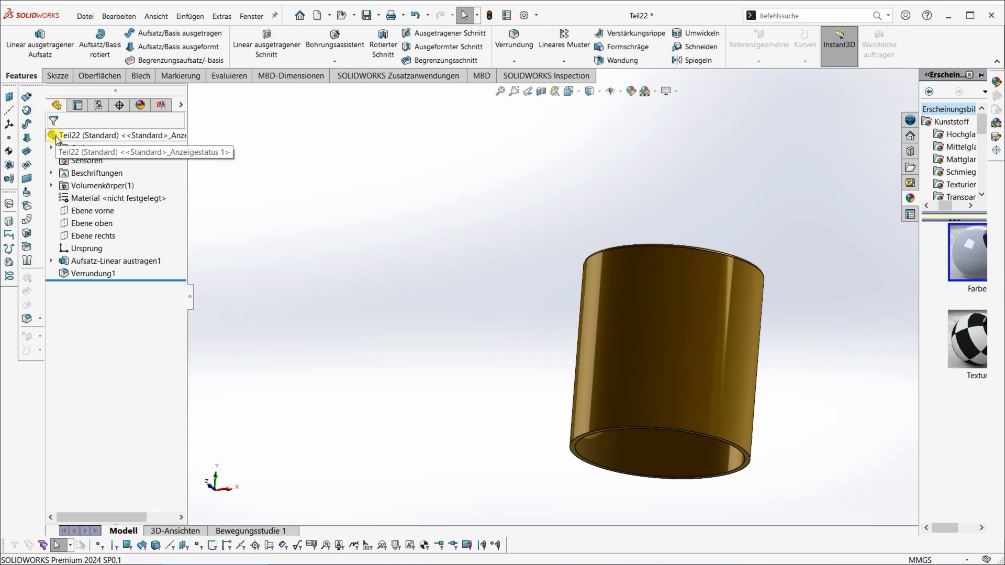
- Save the tube part on the Desktop as Teil 3
{"action": "middle_click_drag", "start_coordinate": [426, 180], "coordinate": [533, 266]}
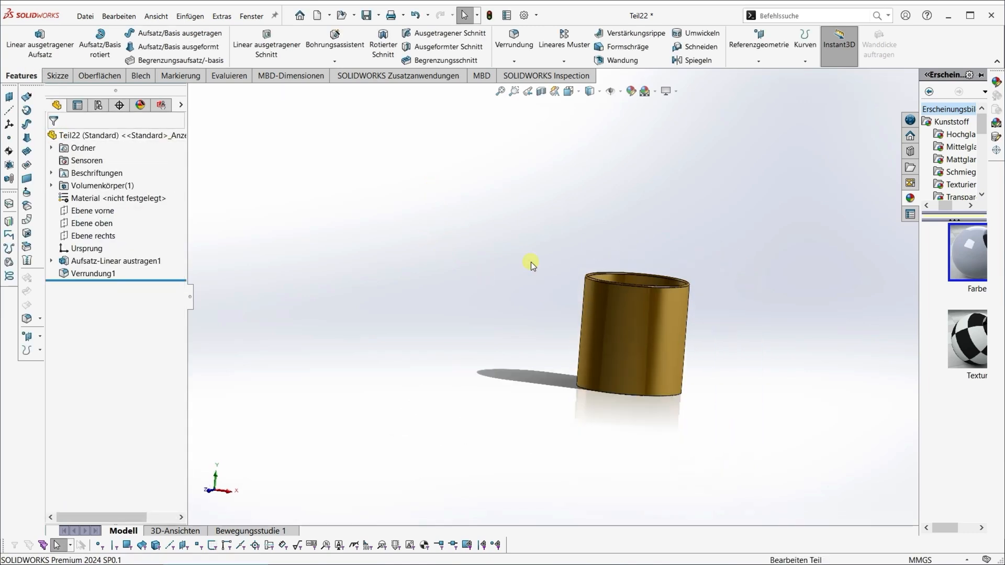
{"action": "left_click", "coordinate": [76, 15]}
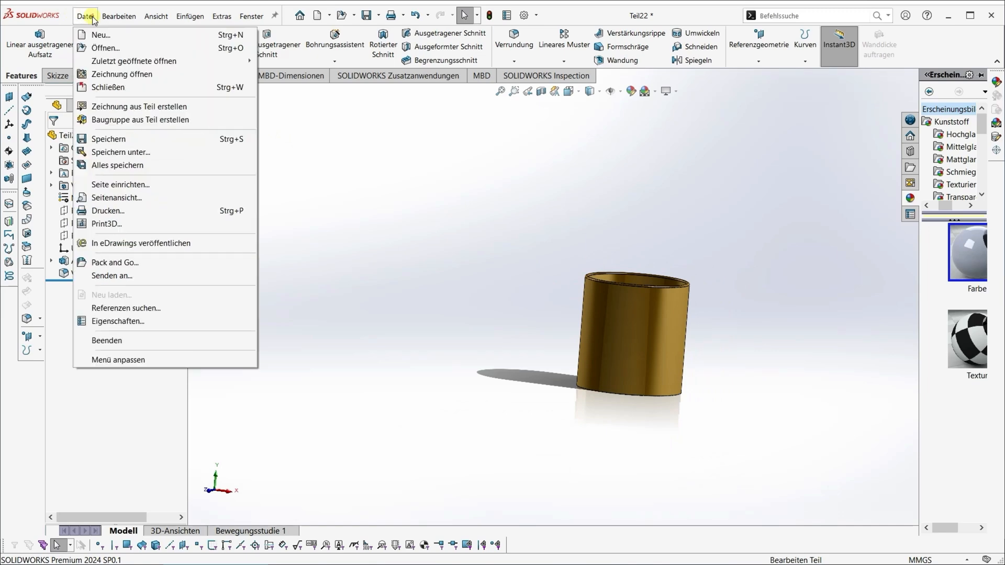
{"action": "left_click", "coordinate": [117, 152]}
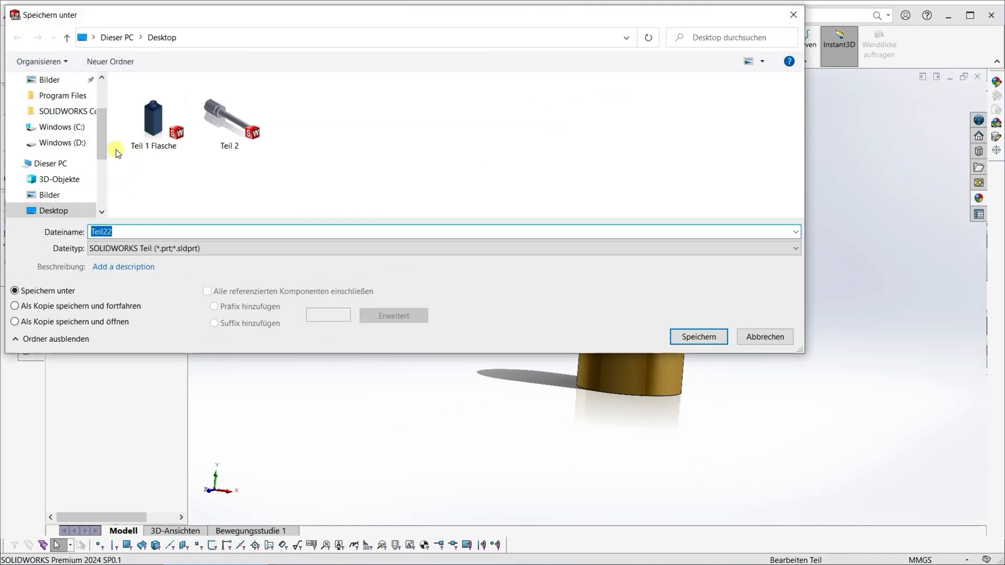
{"action": "type", "text": "Teil 3"}
{"action": "key", "text": "Return"}
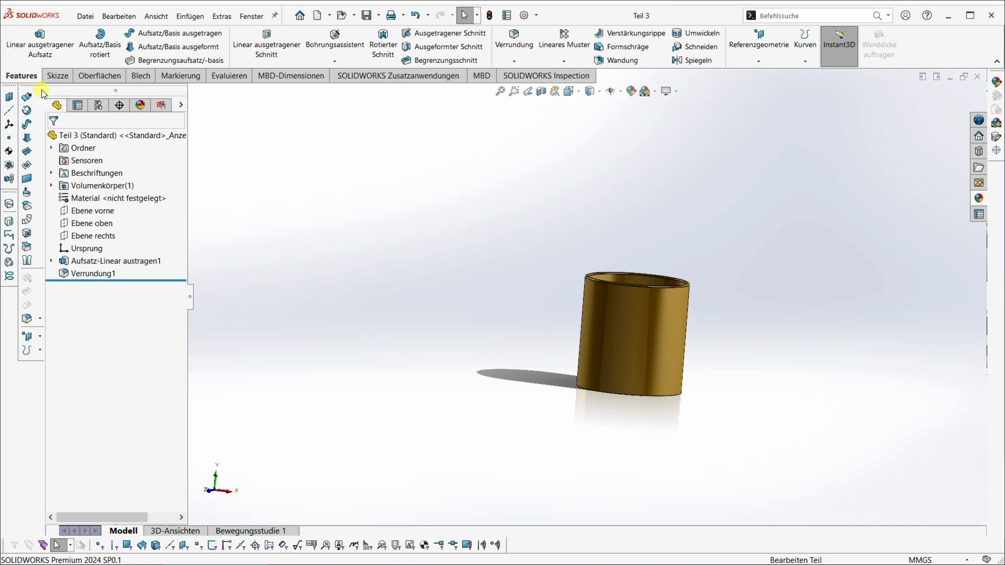
- Create a new part document and start a sketch on the front plane (Ebene vorne)
{"action": "left_click", "coordinate": [85, 16]}
{"action": "left_click", "coordinate": [101, 34]}
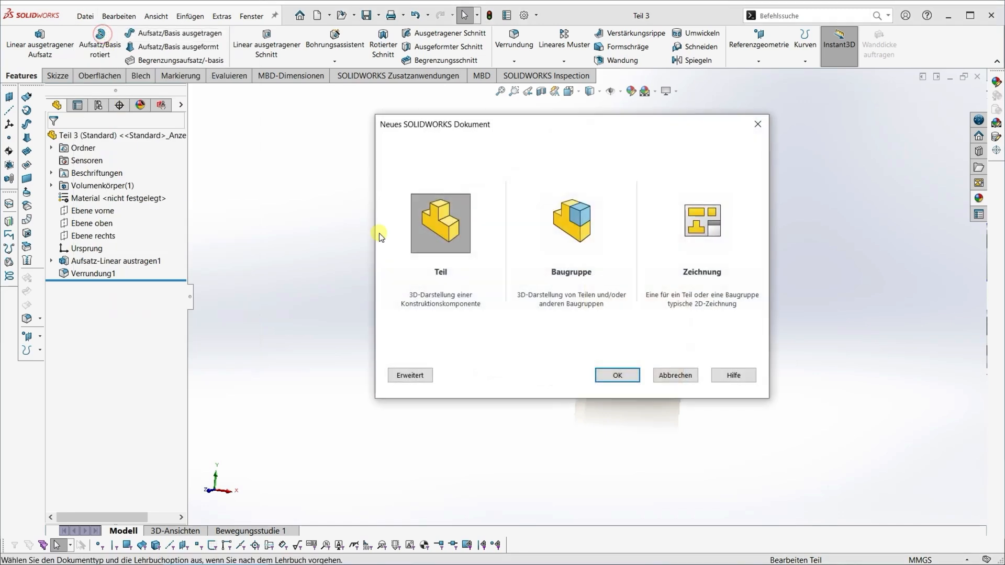
{"action": "double_click", "coordinate": [444, 252]}
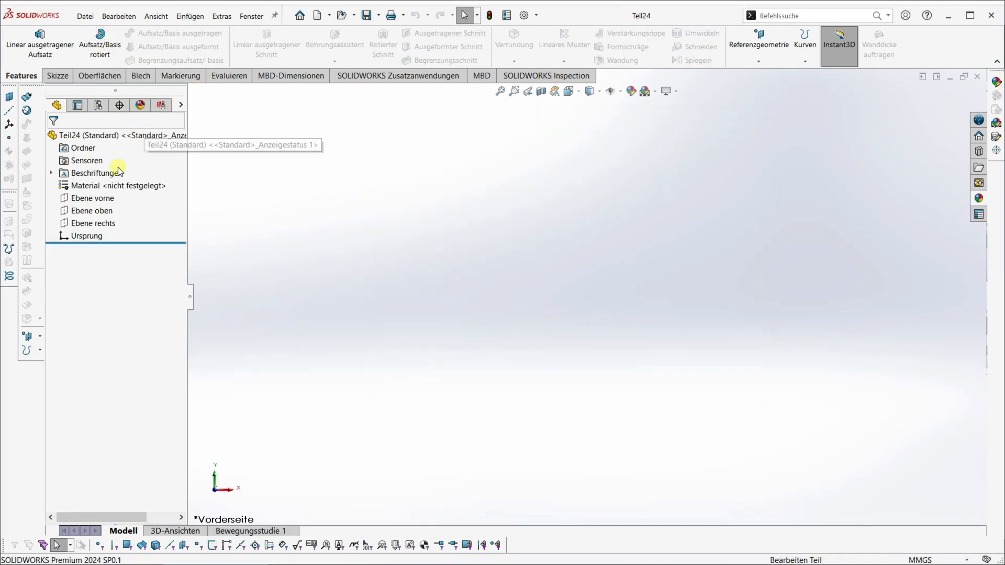
{"action": "left_click", "coordinate": [112, 198]}
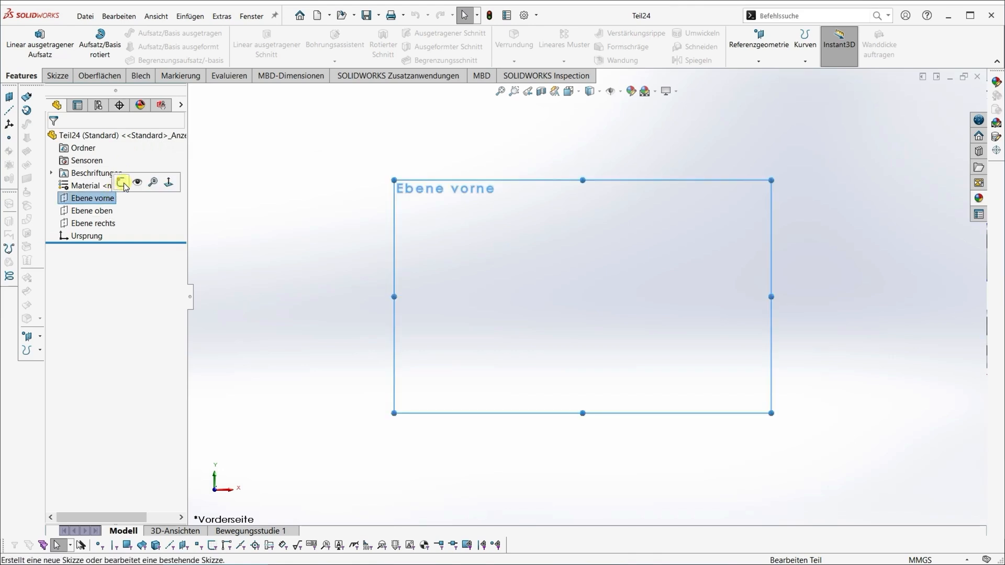
{"action": "left_click", "coordinate": [122, 182]}
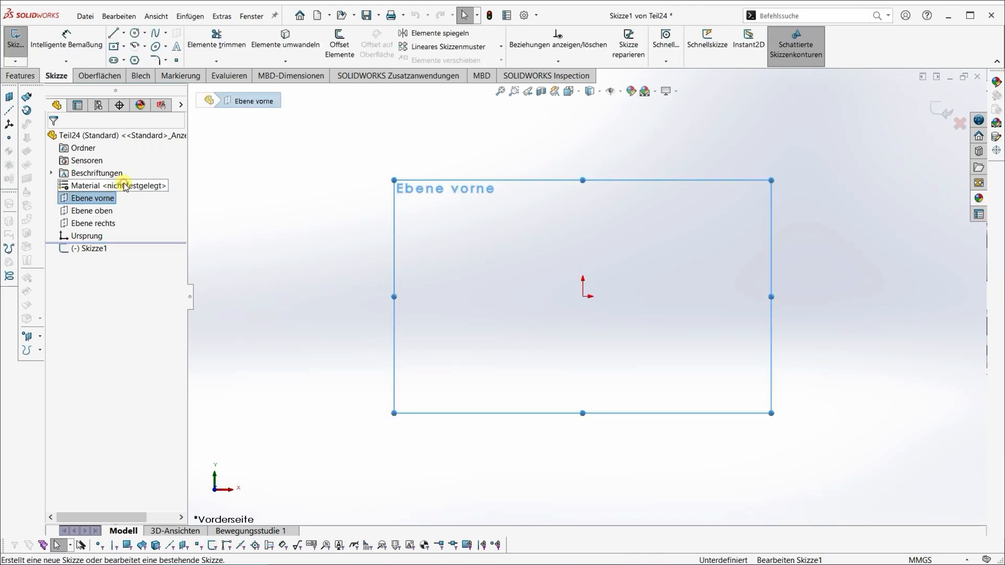
- Sketch a closed, stepped L-shaped line profile from the origin, about 66 mm long and 27 mm high at its tall end
{"action": "left_click", "coordinate": [114, 34]}
{"action": "left_click", "coordinate": [585, 296]}
{"action": "left_click", "coordinate": [583, 268]}
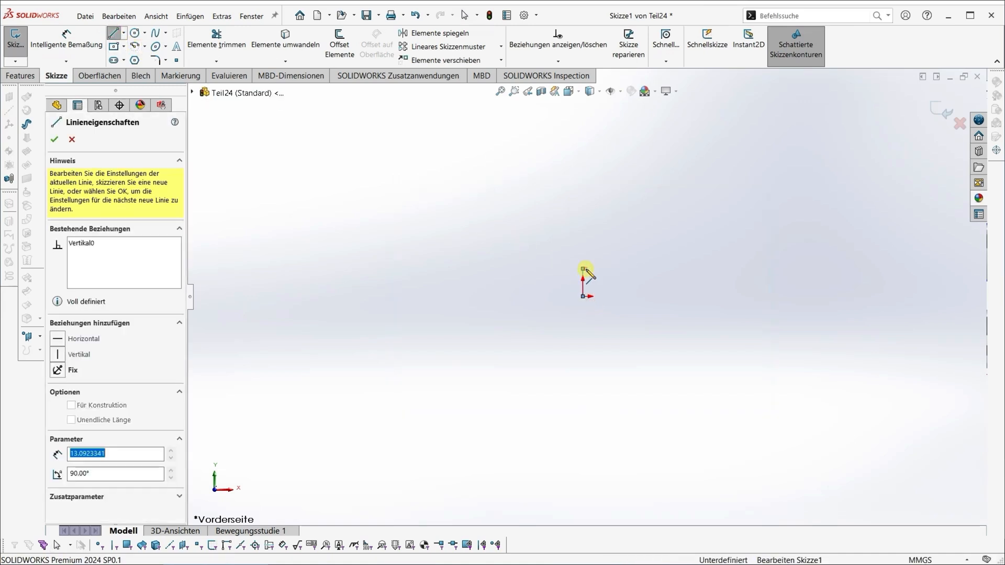
{"action": "left_click", "coordinate": [480, 269]}
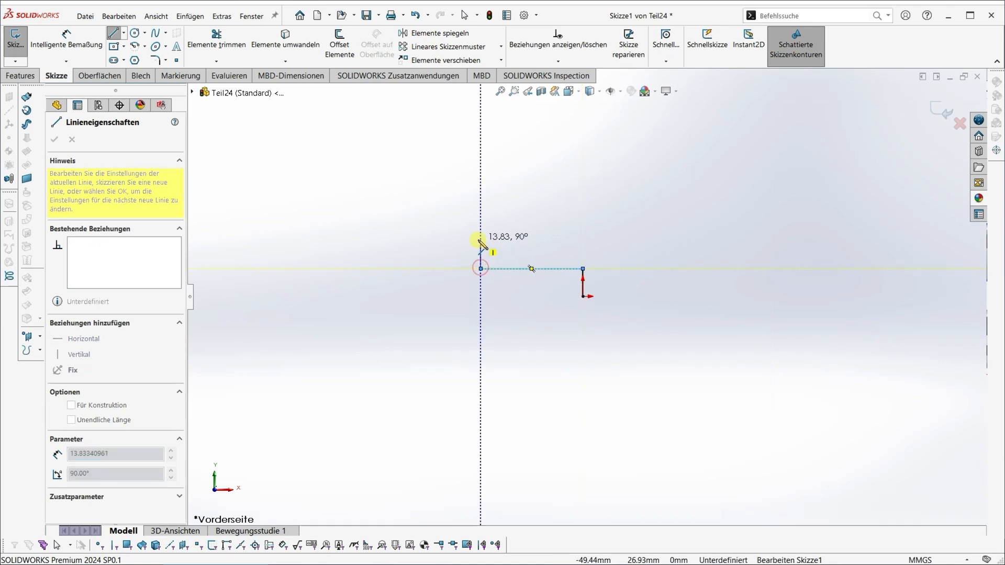
{"action": "left_click", "coordinate": [443, 240]}
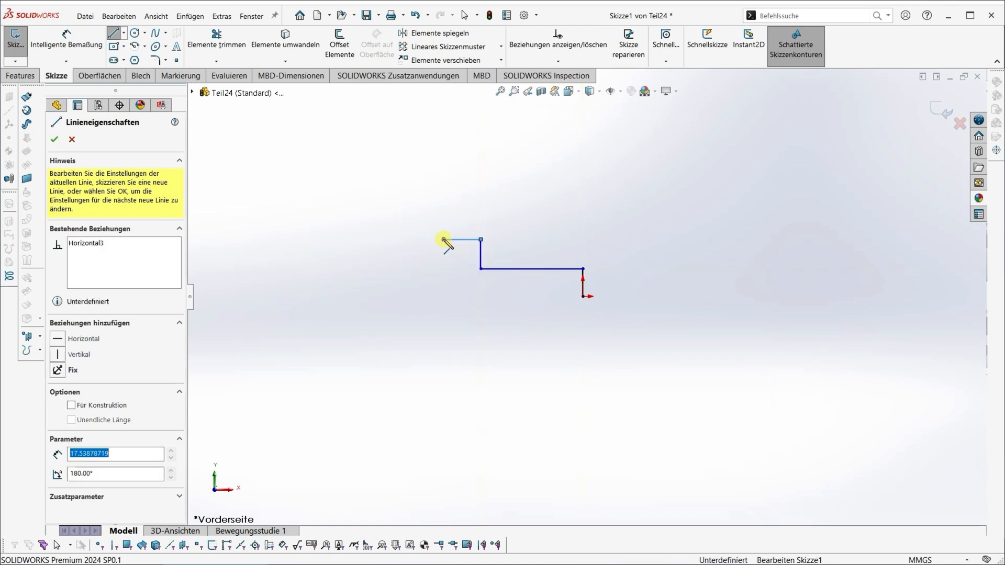
{"action": "left_click", "coordinate": [444, 297]}
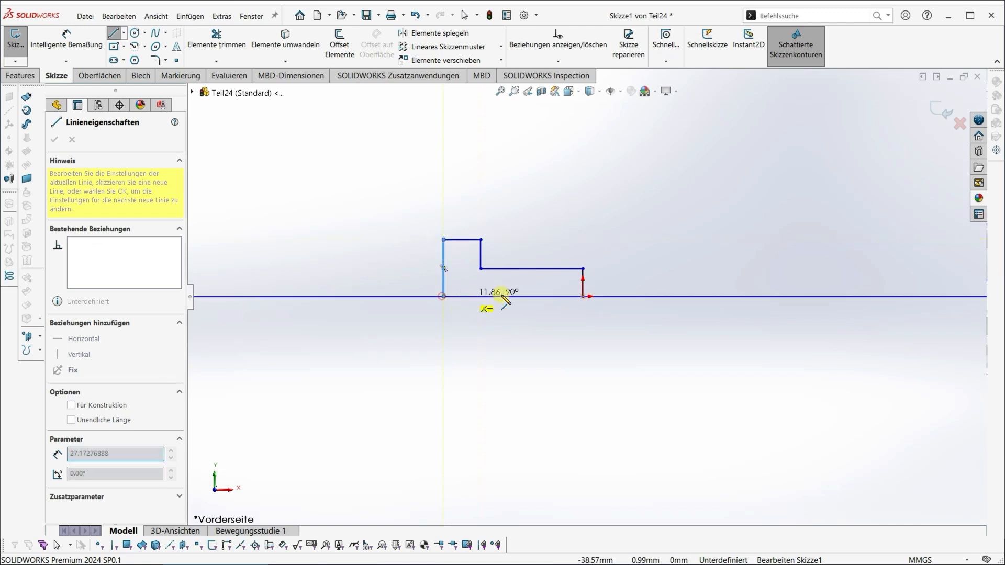
{"action": "left_click", "coordinate": [582, 296]}
- Dimension the overall length of the L-shaped profile at 14 mm
{"action": "left_click", "coordinate": [65, 40]}
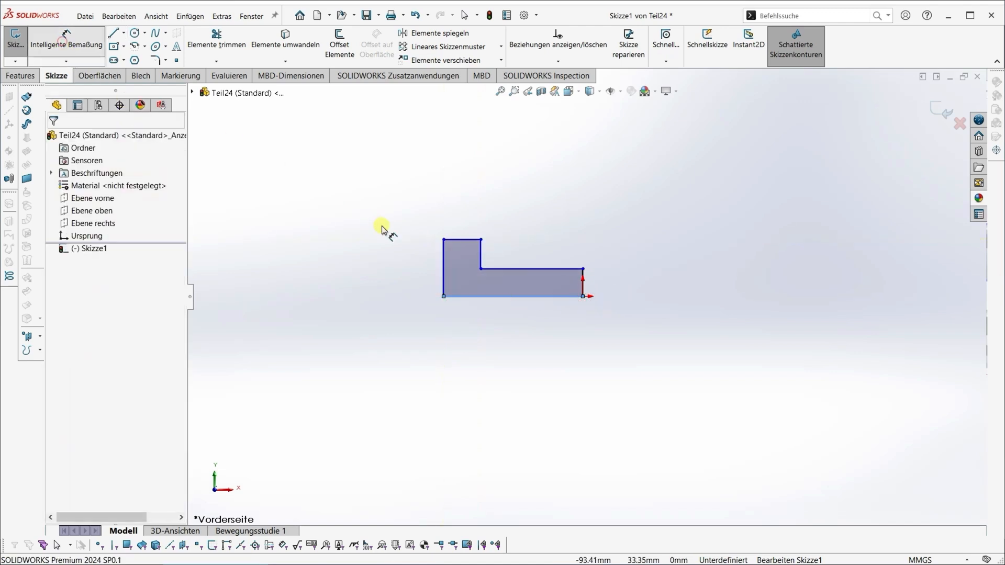
{"action": "left_click", "coordinate": [444, 262]}
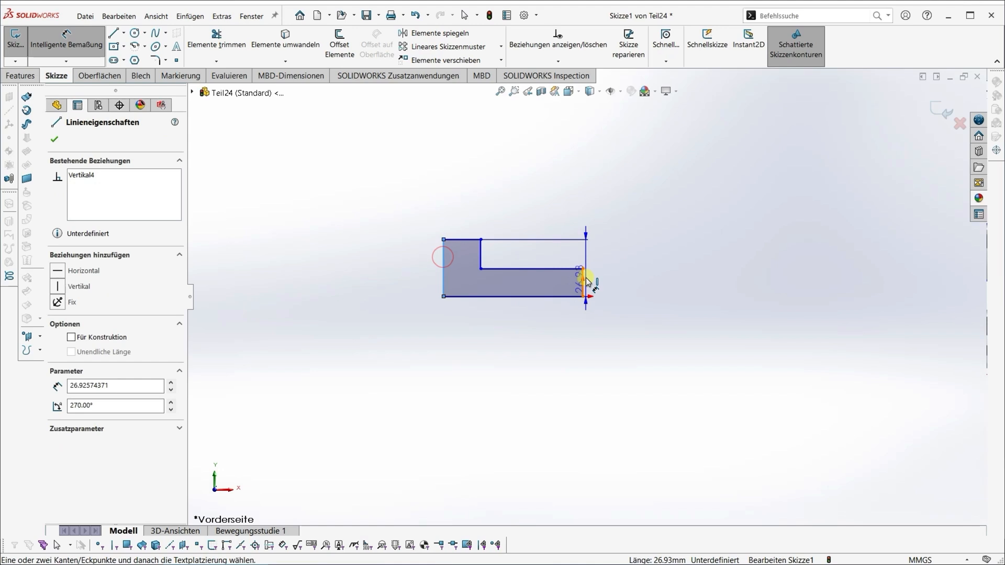
{"action": "left_click", "coordinate": [583, 268]}
{"action": "left_click", "coordinate": [521, 183]}
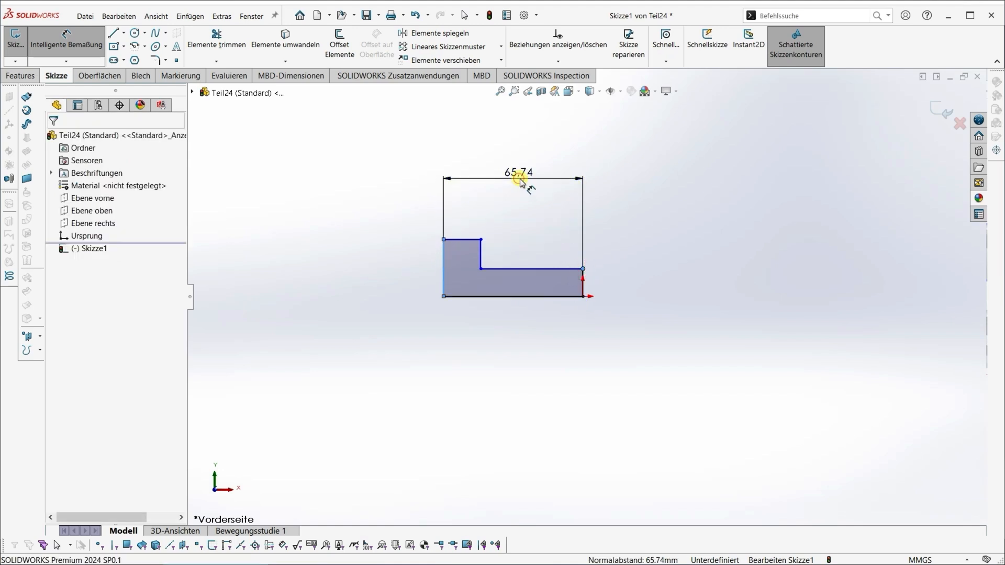
{"action": "type", "text": "14"}
{"action": "key", "text": "Return"}
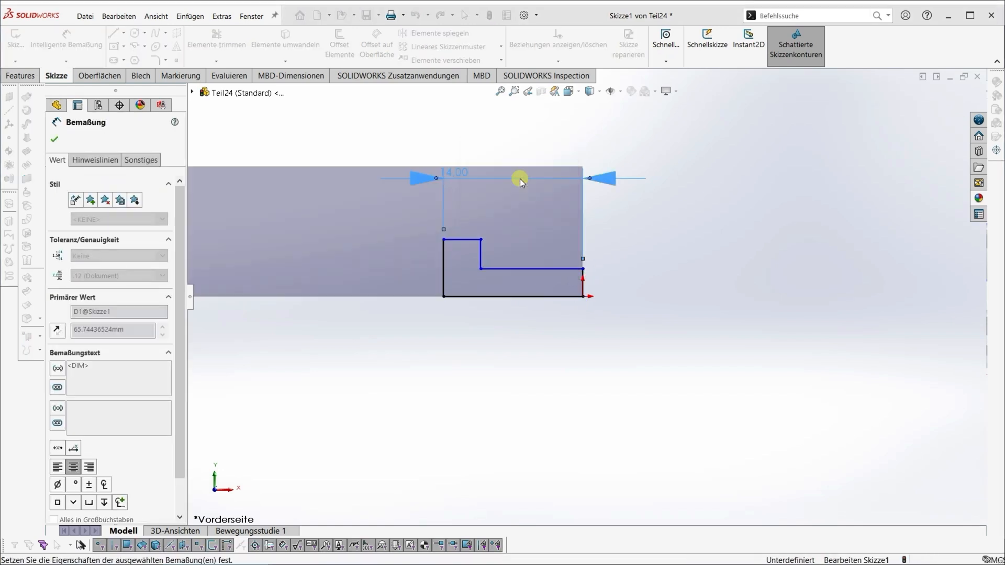
- Dimension the width of the profile's tall end section at 2 mm
{"action": "left_click", "coordinate": [473, 243]}
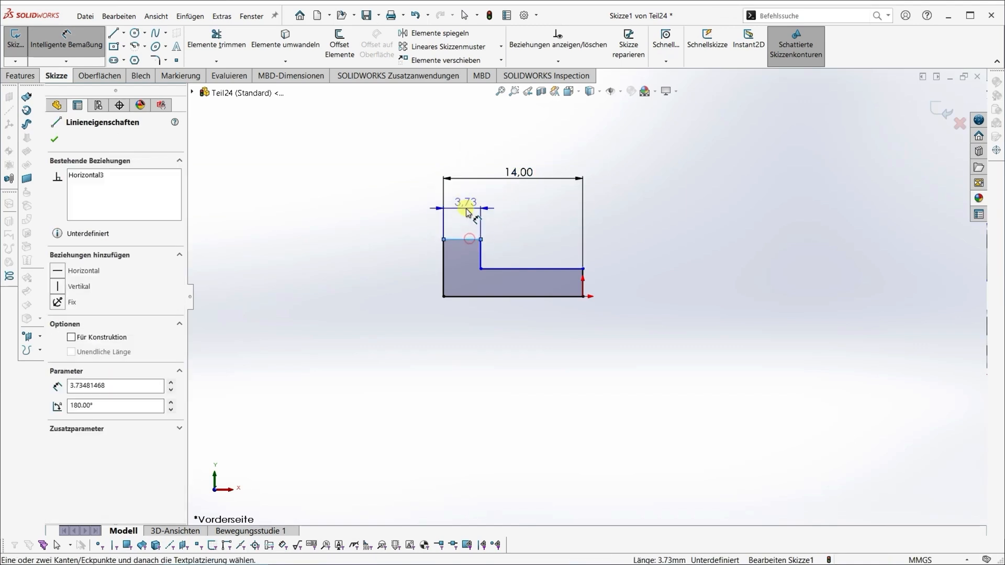
{"action": "left_click", "coordinate": [468, 212]}
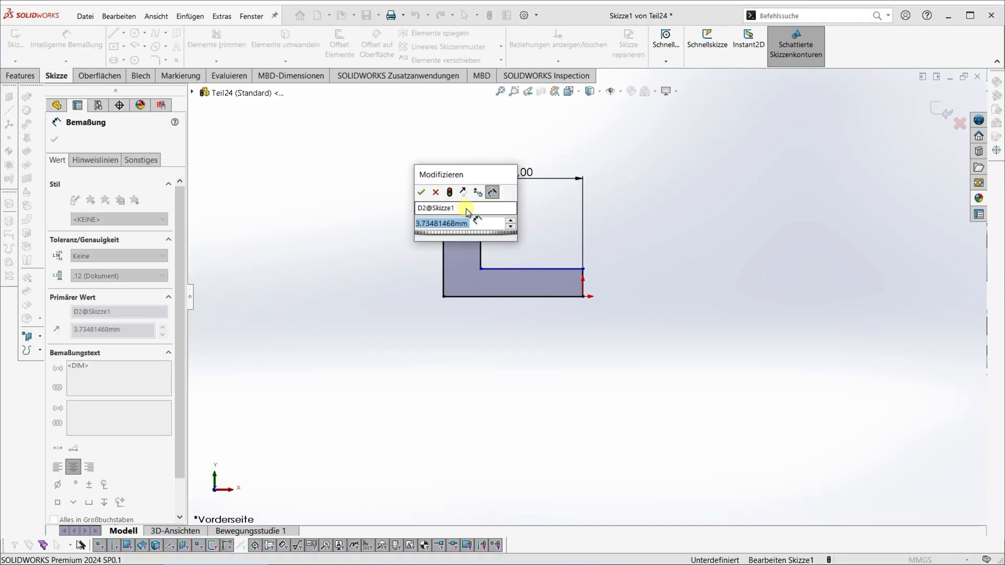
{"action": "type", "text": "2"}
{"action": "key", "text": "Return"}
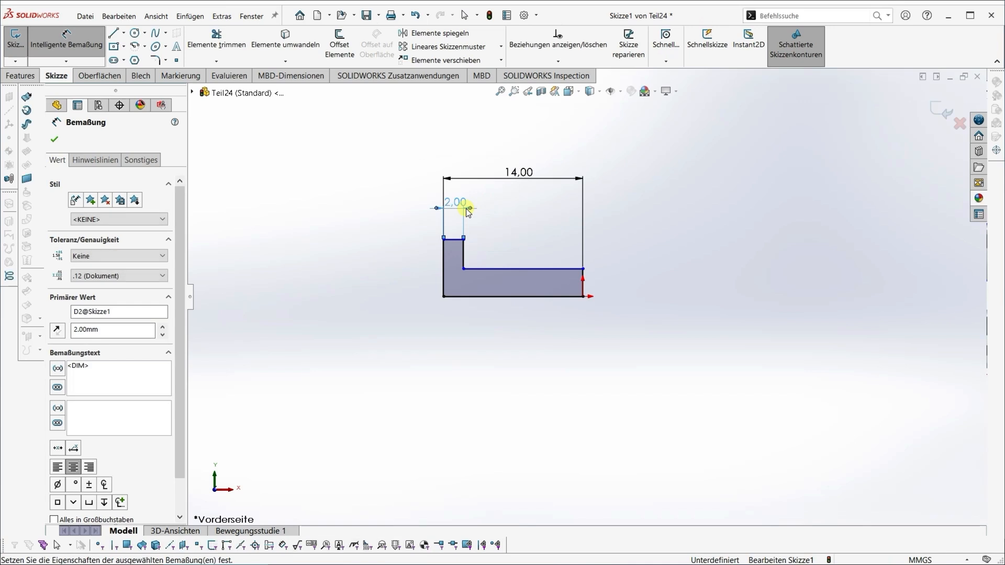
- Dimension the height of the profile's long low section at the origin at 3.25 mm
{"action": "left_click", "coordinate": [582, 269]}
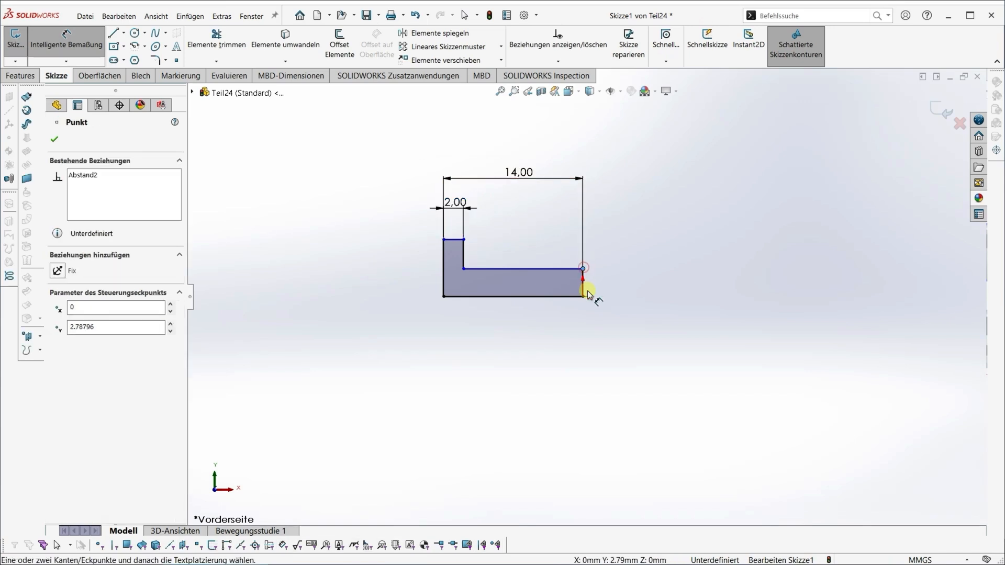
{"action": "left_click", "coordinate": [583, 297]}
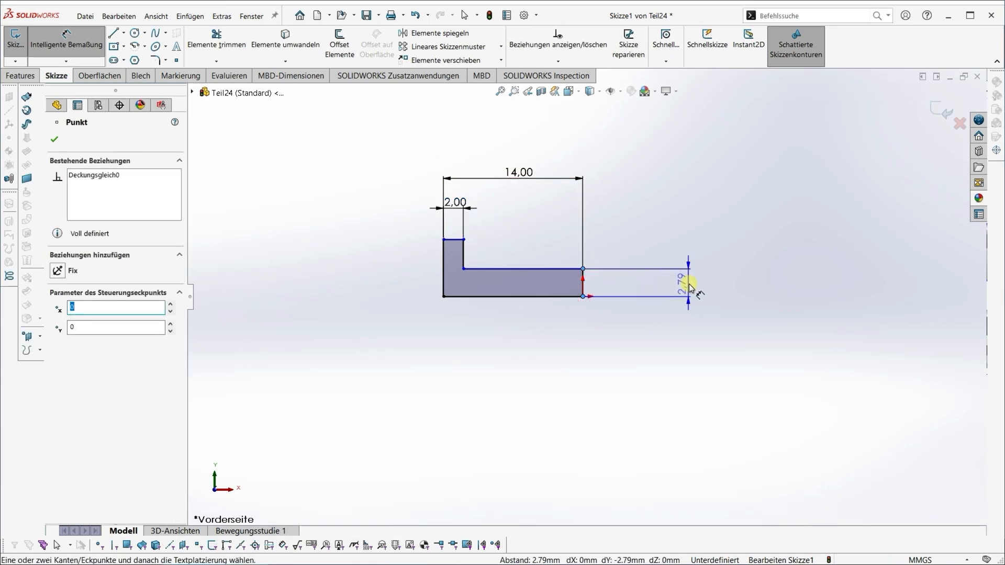
{"action": "left_click", "coordinate": [694, 281]}
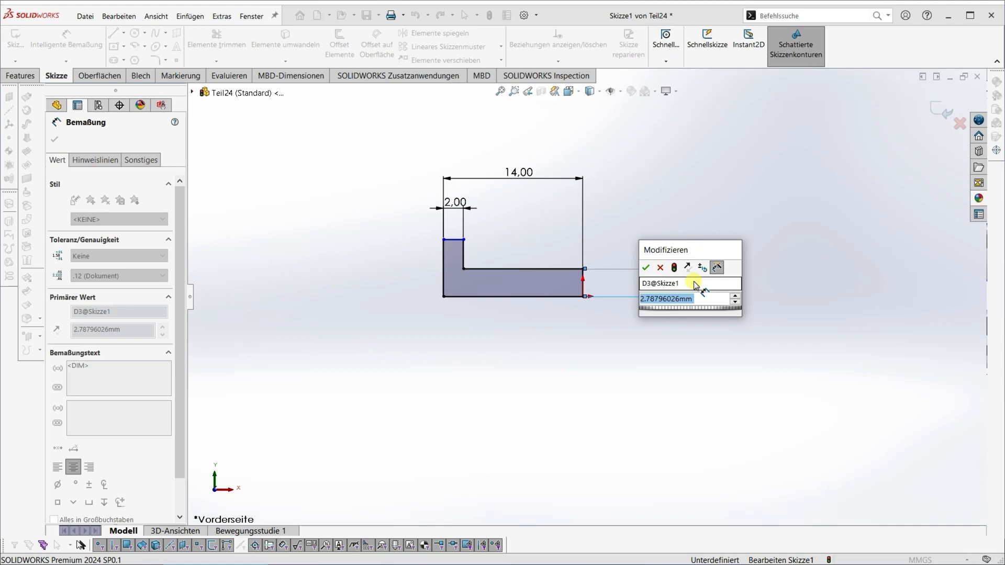
{"action": "type", "text": "3.25"}
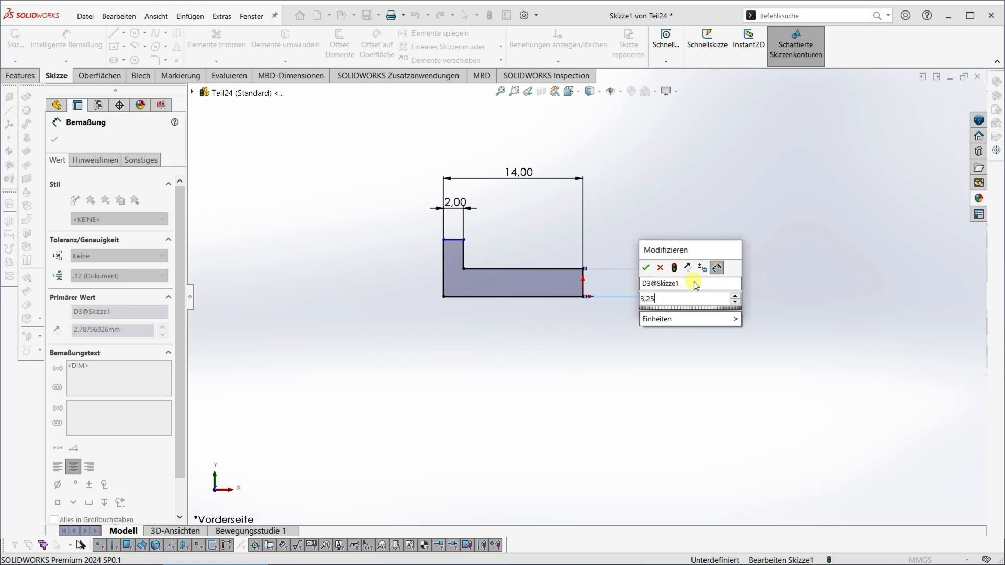
{"action": "key", "text": "Return"}
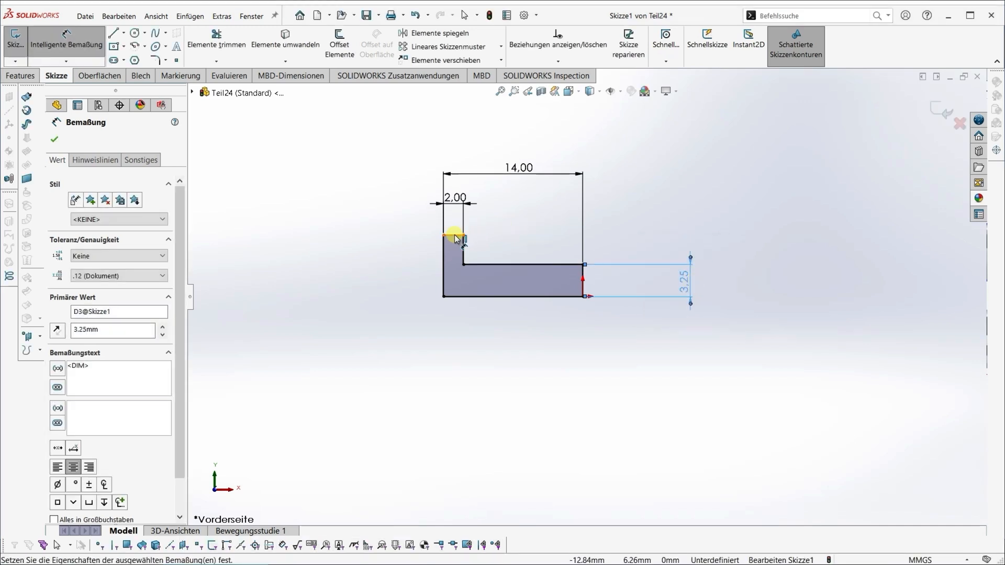
- Dimension the overall height of the profile's tall end section at 5.5 mm
{"action": "left_click", "coordinate": [455, 237]}
{"action": "left_click", "coordinate": [457, 296]}
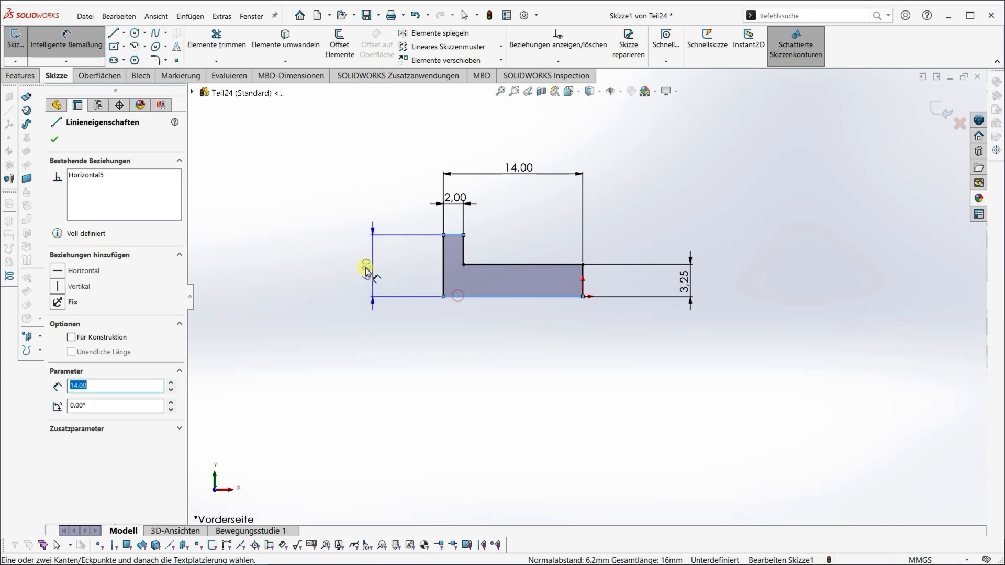
{"action": "left_click", "coordinate": [323, 265]}
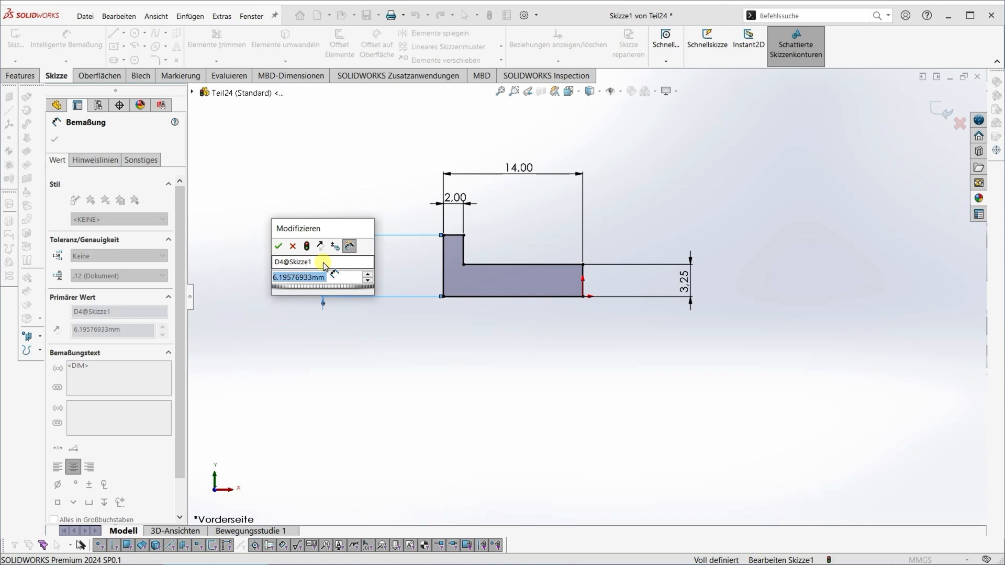
{"action": "type", "text": "5,"}
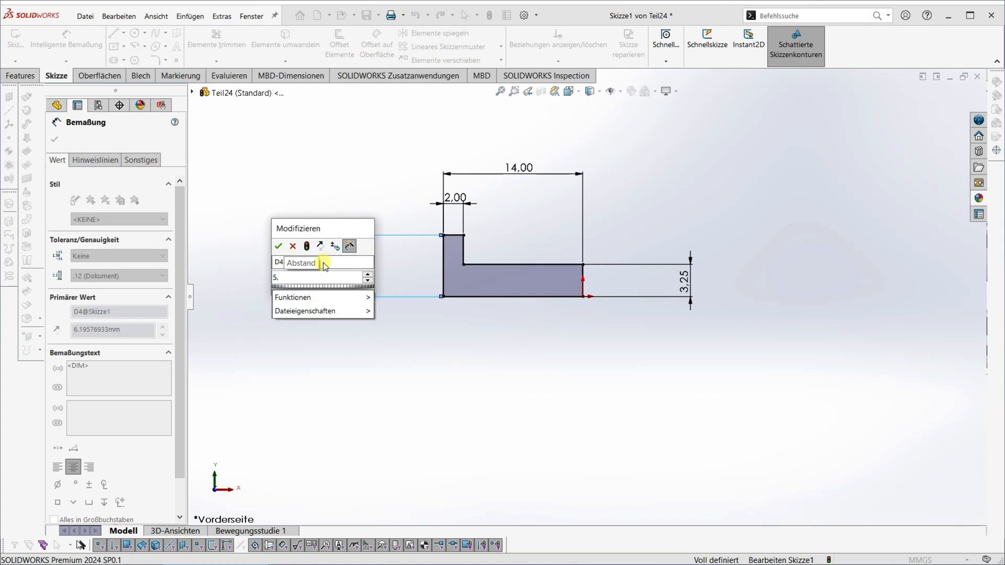
{"action": "type", "text": "5"}
{"action": "key", "text": "Return"}
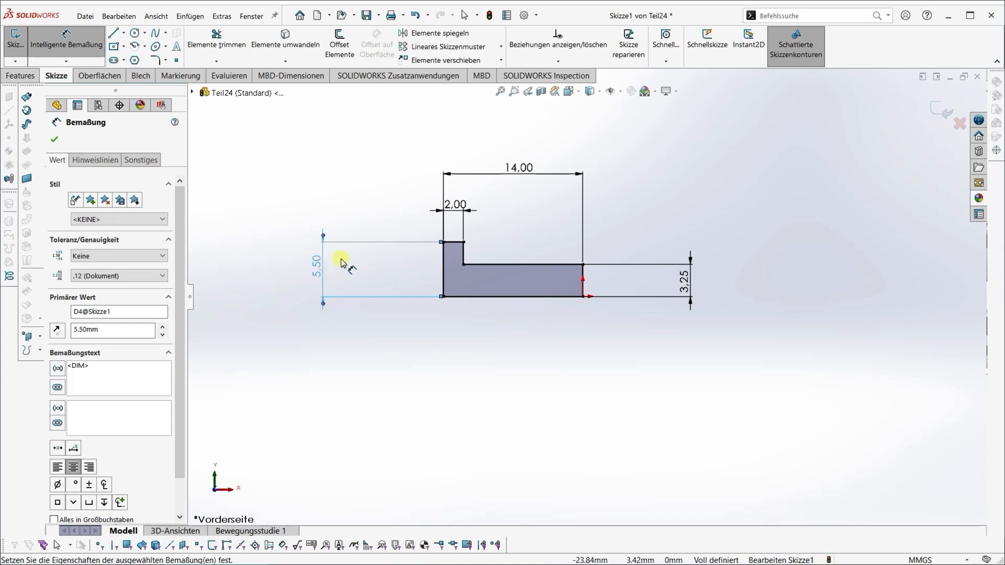
{"action": "left_click", "coordinate": [53, 140]}
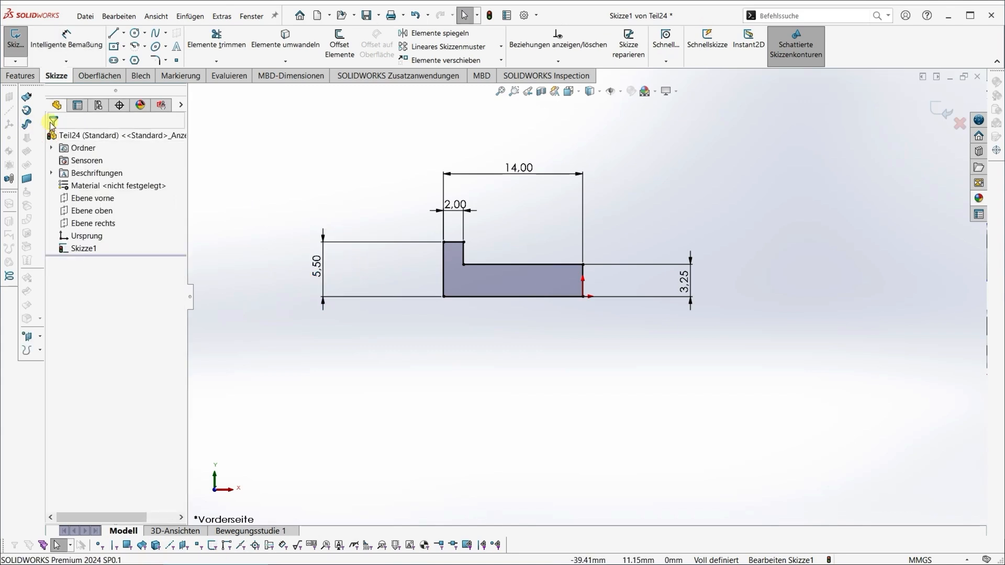
- Revolve the L-shaped profile 360 degrees about its long 14 mm base line into a solid flanged pin
{"action": "left_click", "coordinate": [21, 76]}
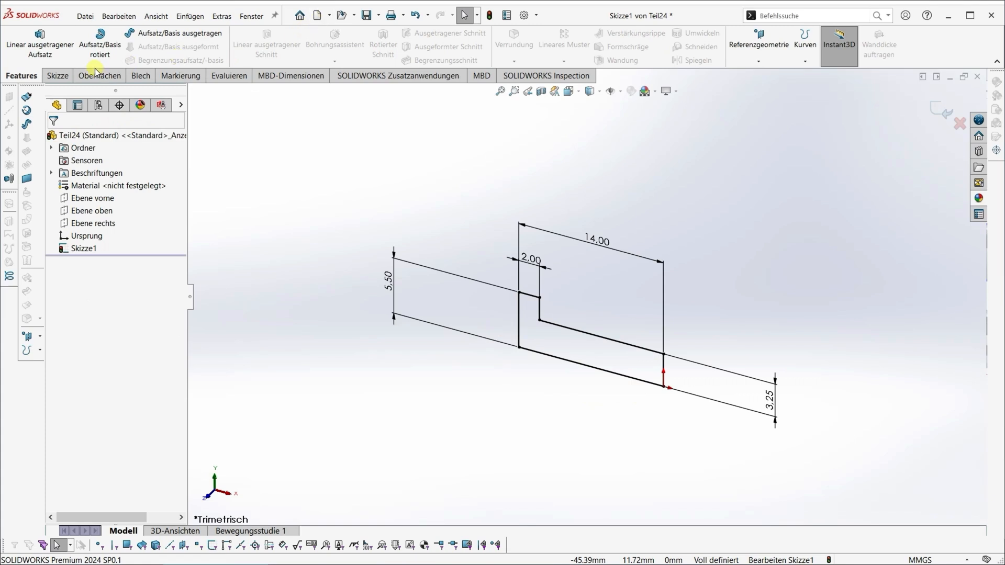
{"action": "left_click", "coordinate": [99, 46]}
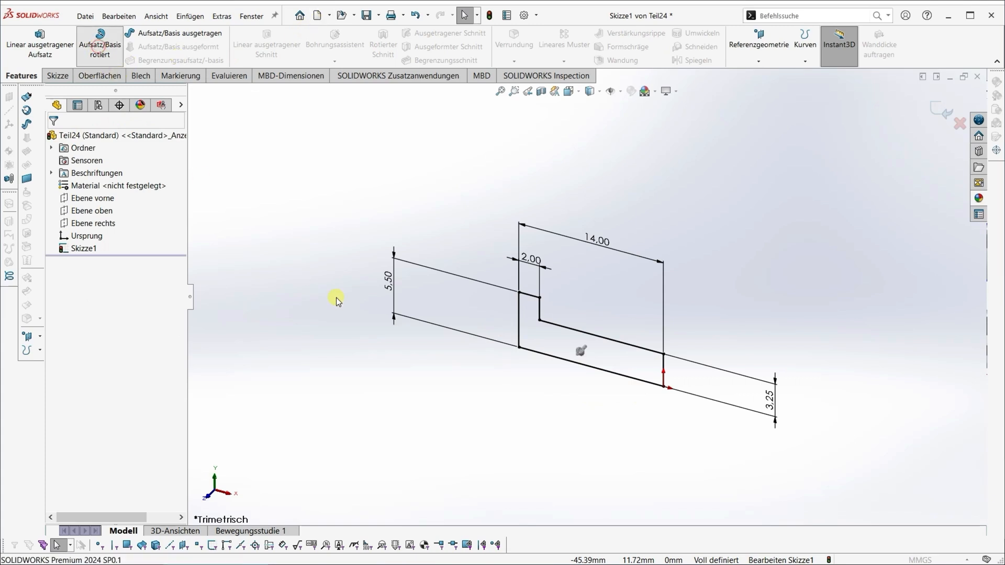
{"action": "left_click", "coordinate": [539, 354]}
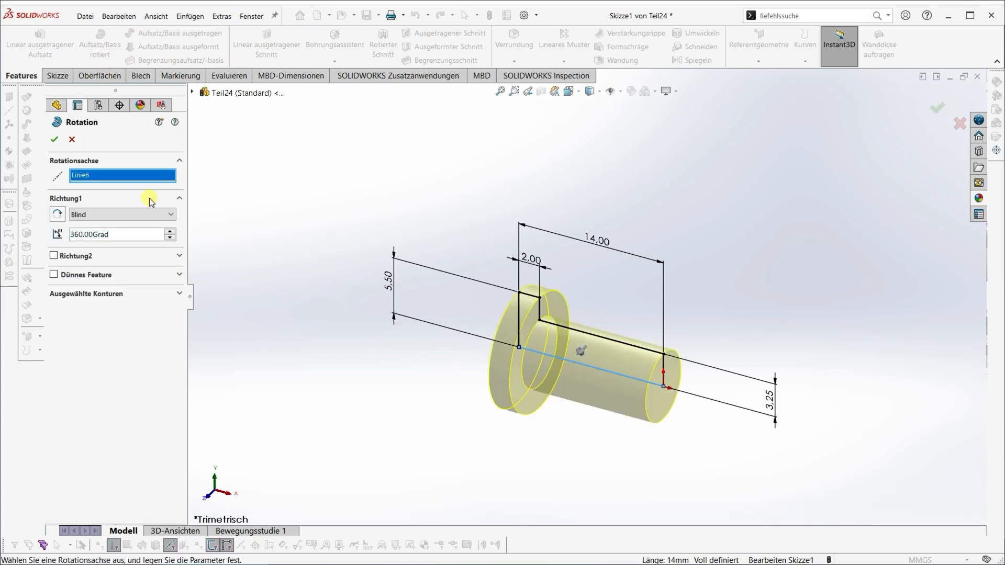
{"action": "left_click", "coordinate": [54, 139]}
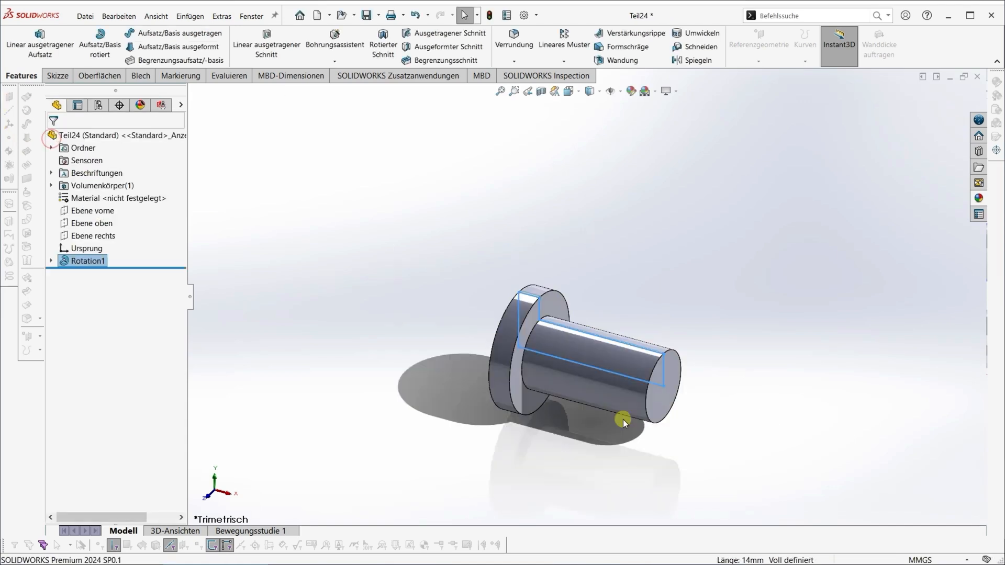
- On the free end face of the narrow shaft, sketch a circle about 4.5 mm in diameter centred on the origin
{"action": "mouse_move", "coordinate": [663, 441]}
{"action": "middle_mouse_down"}
{"action": "mouse_move", "coordinate": [612, 442]}
{"action": "mouse_move", "coordinate": [602, 386]}
{"action": "middle_mouse_up"}
{"action": "left_click", "coordinate": [602, 386]}
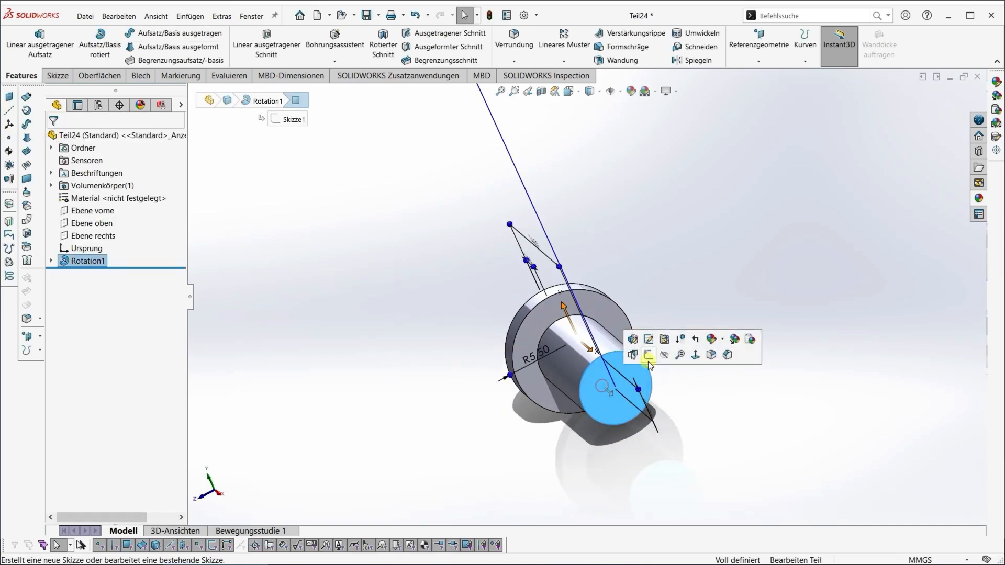
{"action": "left_click", "coordinate": [648, 355]}
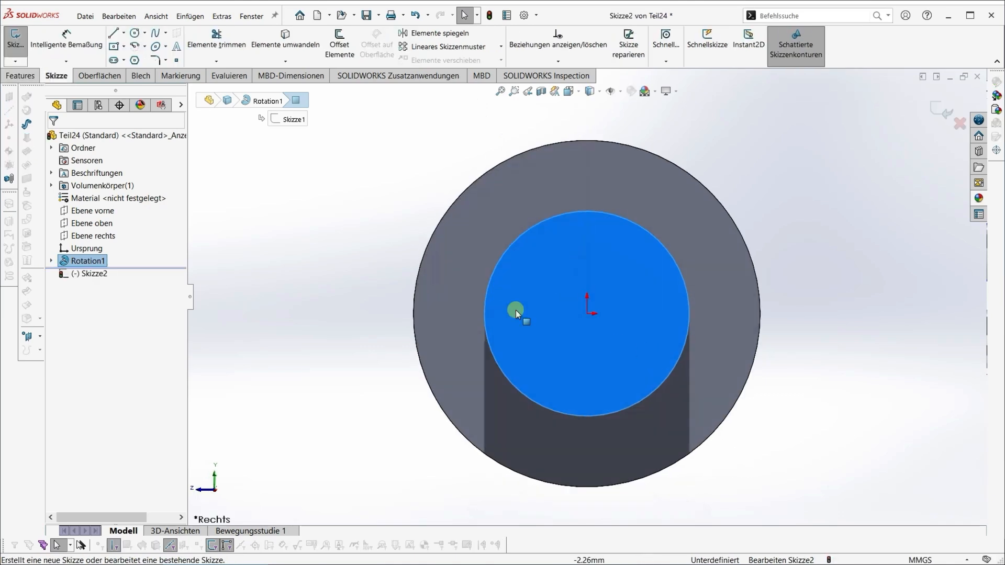
{"action": "left_click", "coordinate": [135, 33]}
{"action": "left_click", "coordinate": [588, 313]}
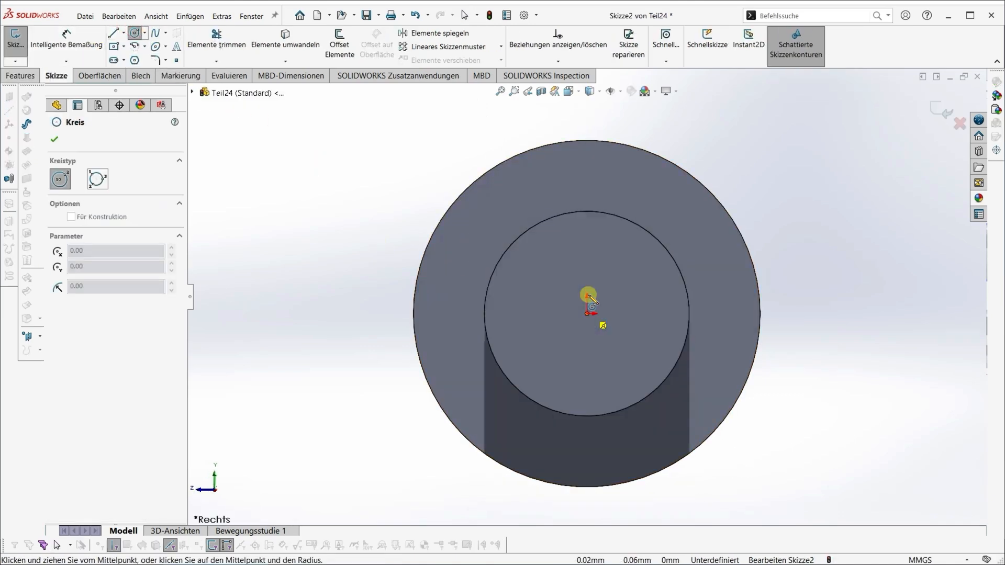
{"action": "left_click", "coordinate": [601, 244]}
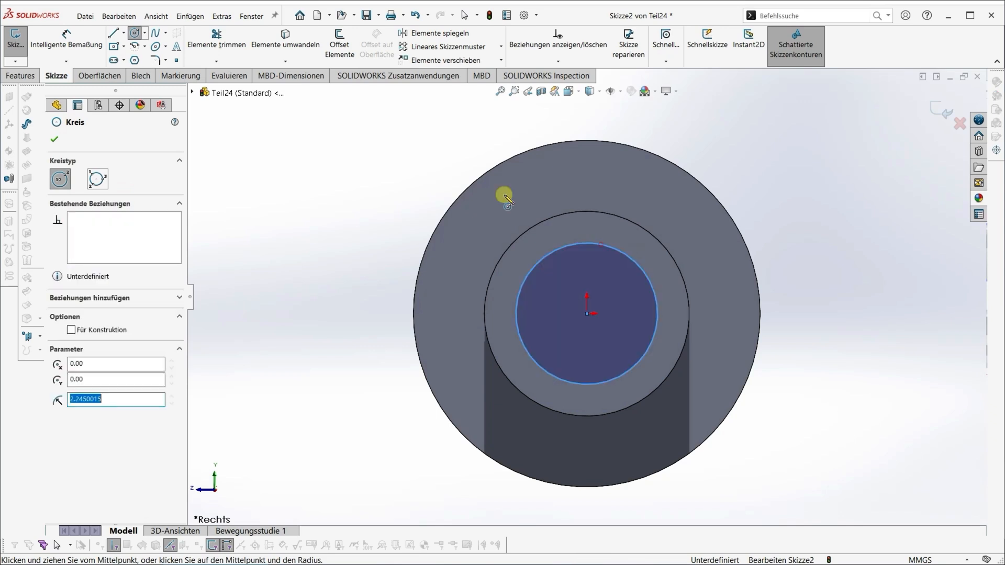
- Dimension the diameter of the circle on the shaft's end face at 5 mm
{"action": "left_click", "coordinate": [82, 34]}
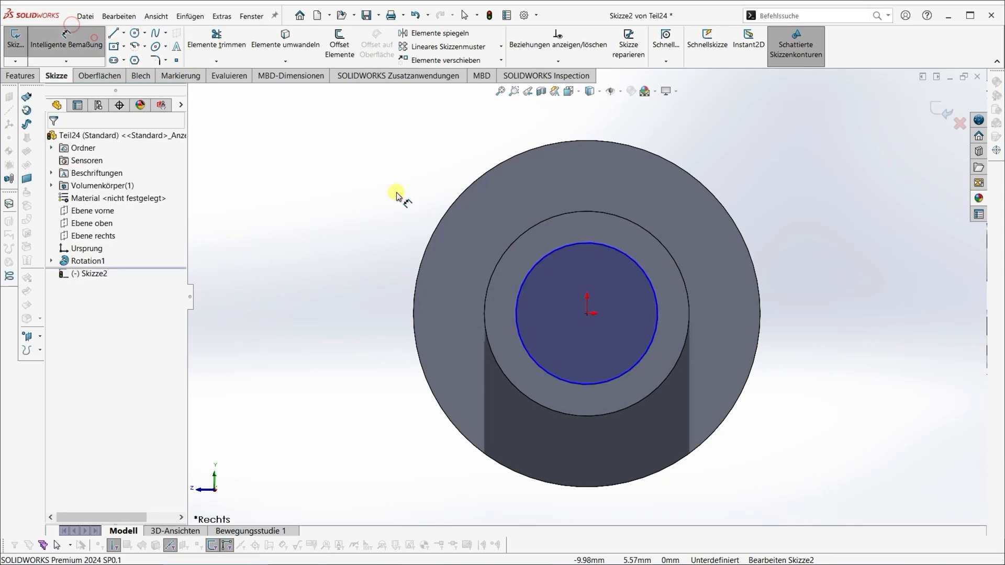
{"action": "left_click", "coordinate": [642, 272]}
{"action": "left_click", "coordinate": [845, 312]}
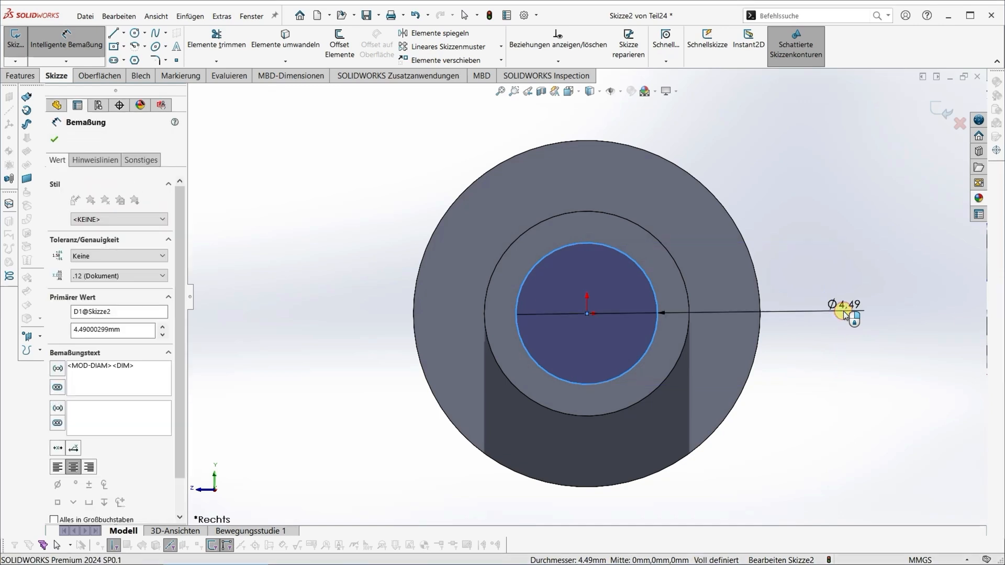
{"action": "type", "text": "5"}
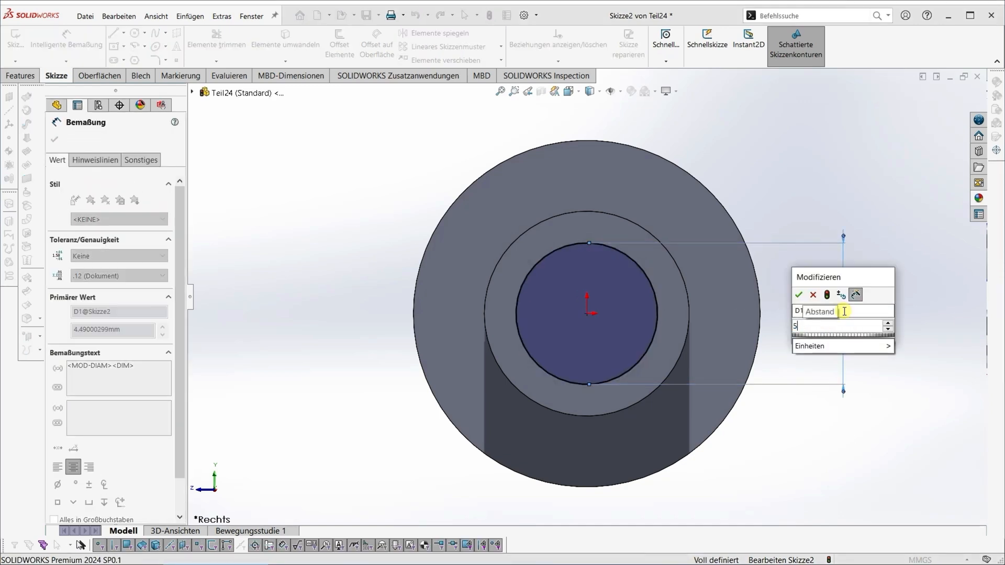
{"action": "key", "text": "Return"}
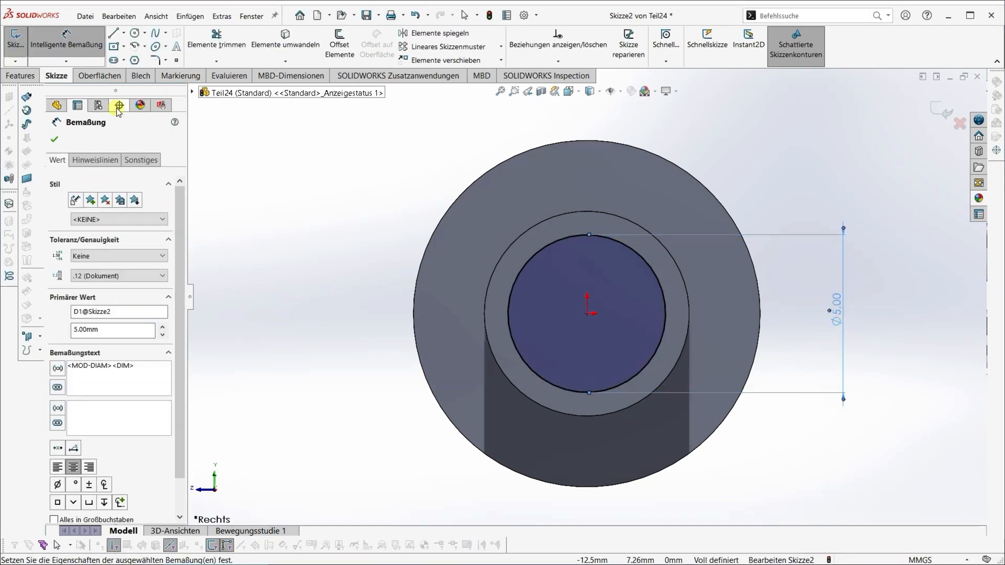
{"action": "left_click", "coordinate": [56, 139]}
- Cut-extrude the 5 mm circle through the full length of the part, including the flange
{"action": "left_click", "coordinate": [26, 75]}
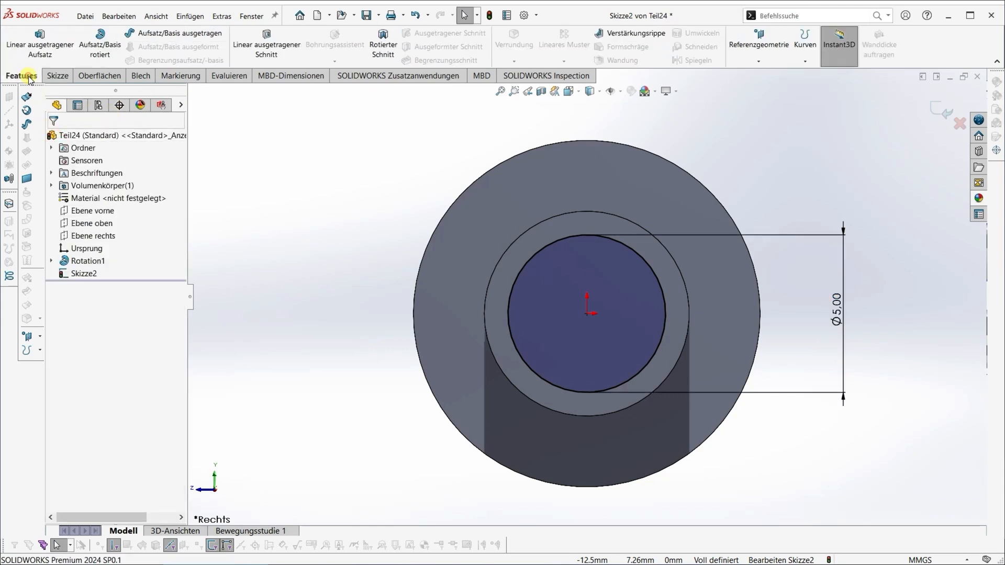
{"action": "left_click", "coordinate": [256, 51]}
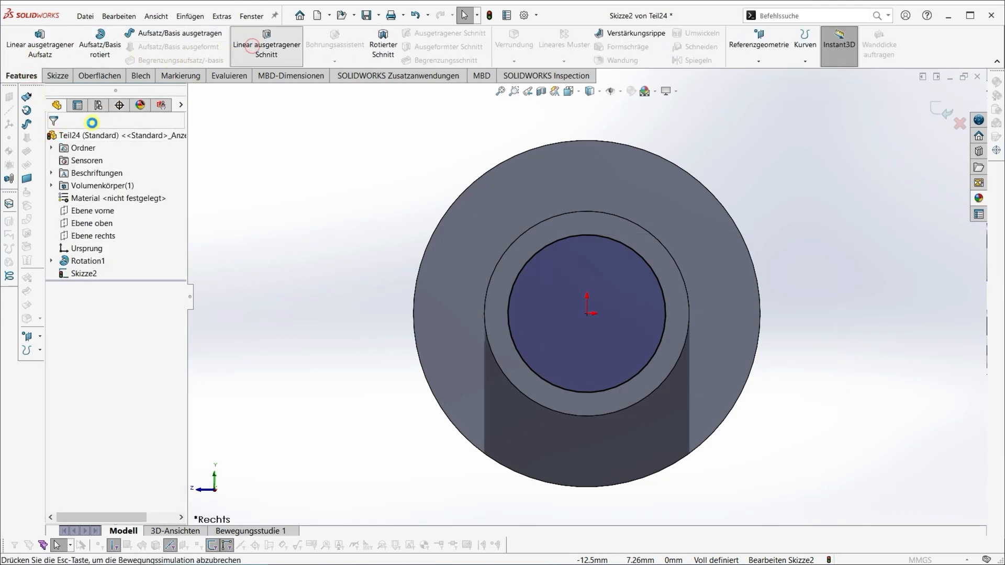
{"action": "left_click", "coordinate": [101, 211]}
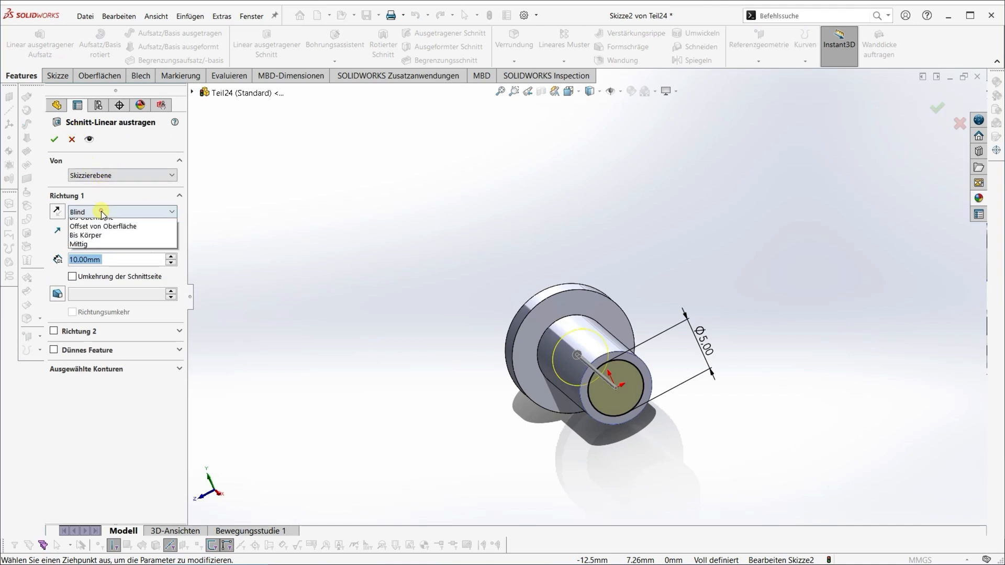
{"action": "left_click", "coordinate": [54, 139]}
{"action": "middle_click_drag", "start_coordinate": [449, 256], "coordinate": [570, 275]}
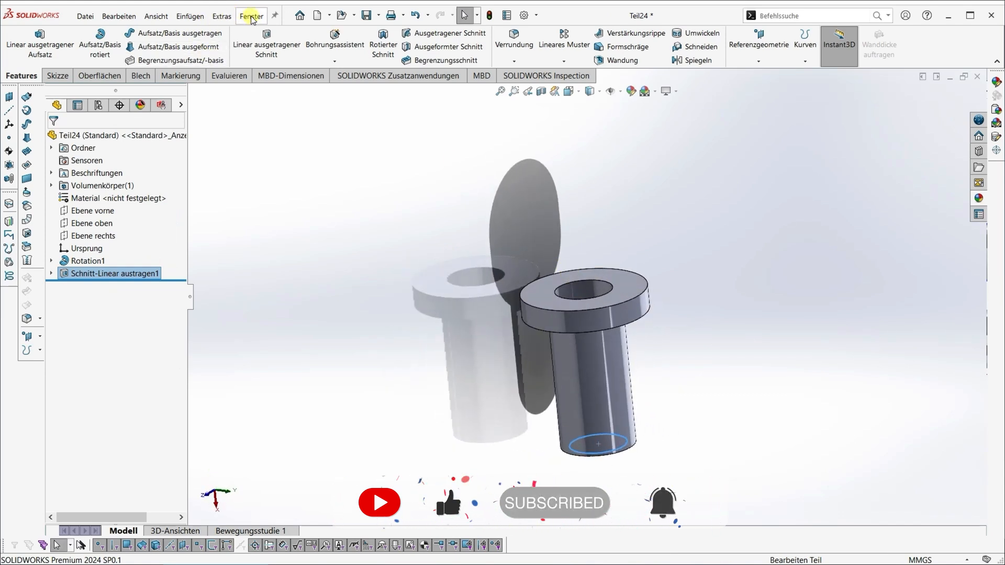
- Save the flanged sleeve on the Desktop as a part file named Teil 4
{"action": "left_click", "coordinate": [93, 18]}
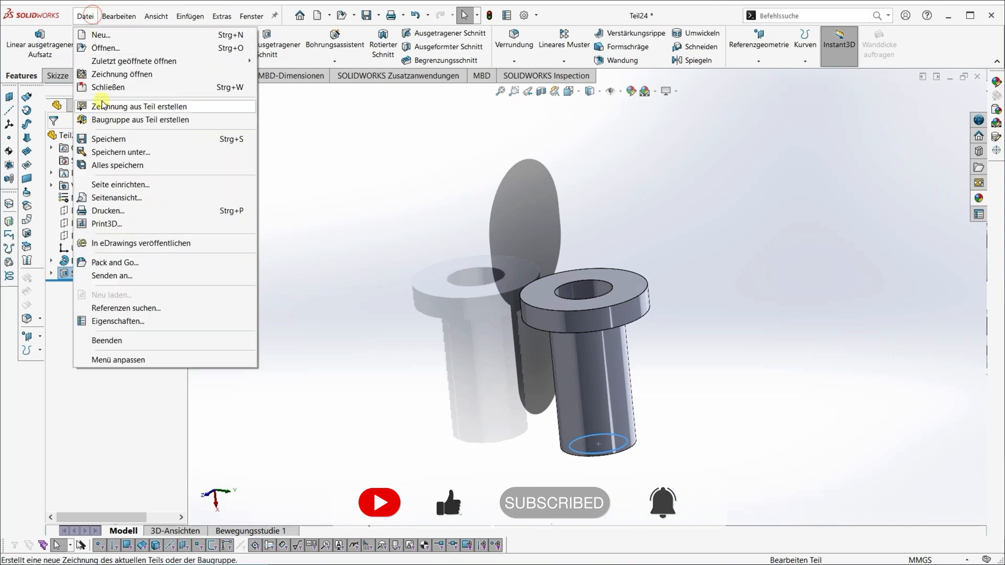
{"action": "left_click", "coordinate": [107, 152]}
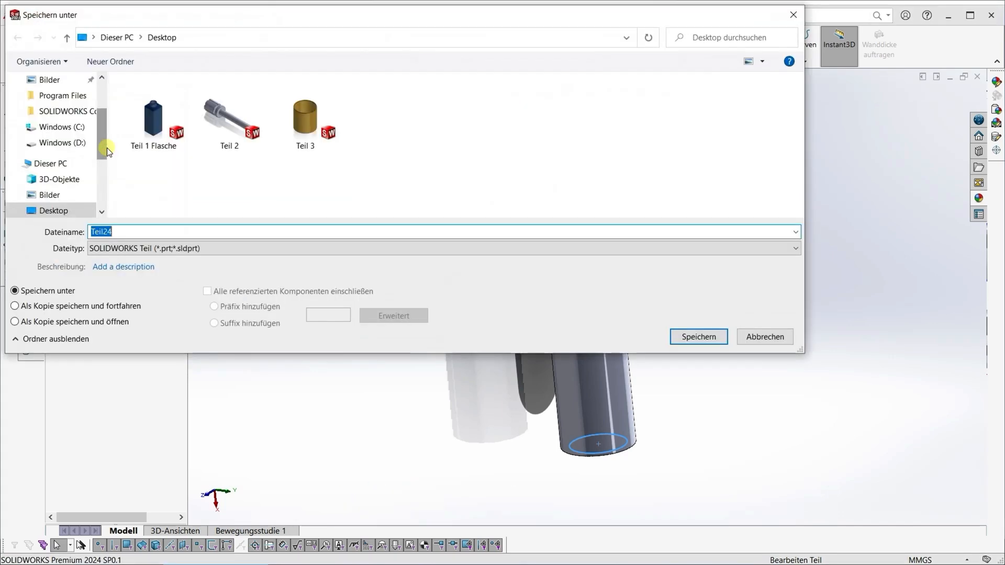
{"action": "type", "text": "Teil"}
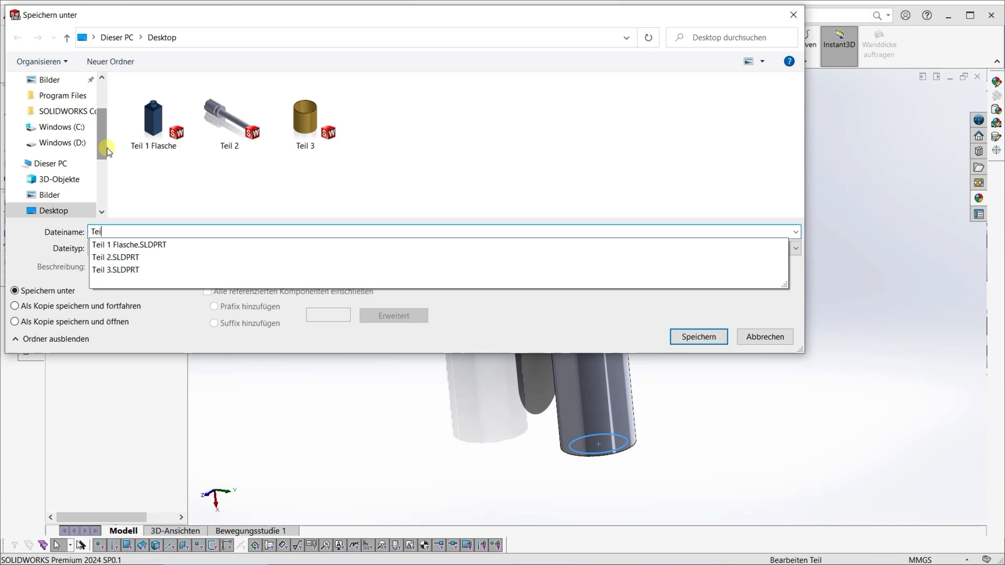
{"action": "type", "text": " 4"}
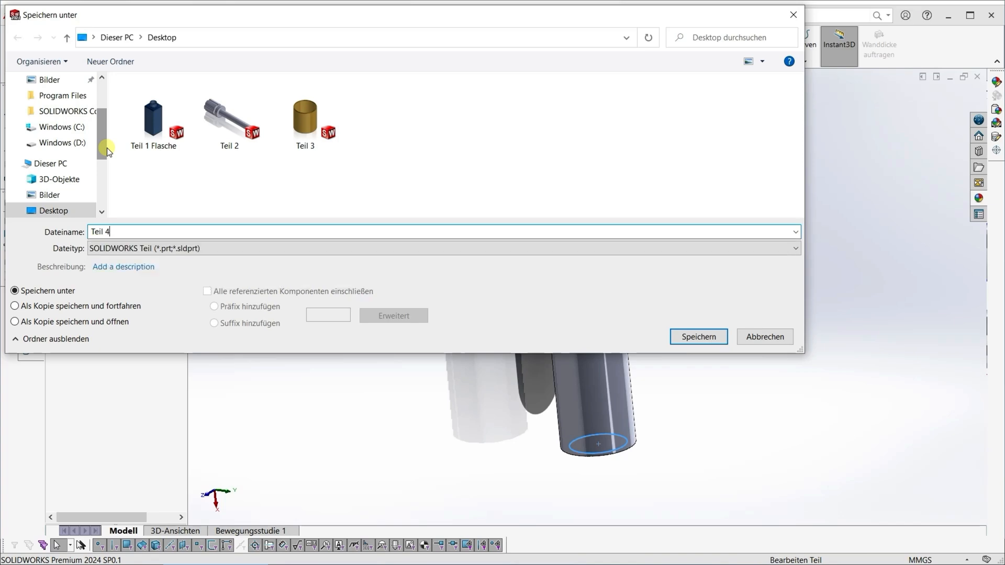
{"action": "key", "text": "Return"}
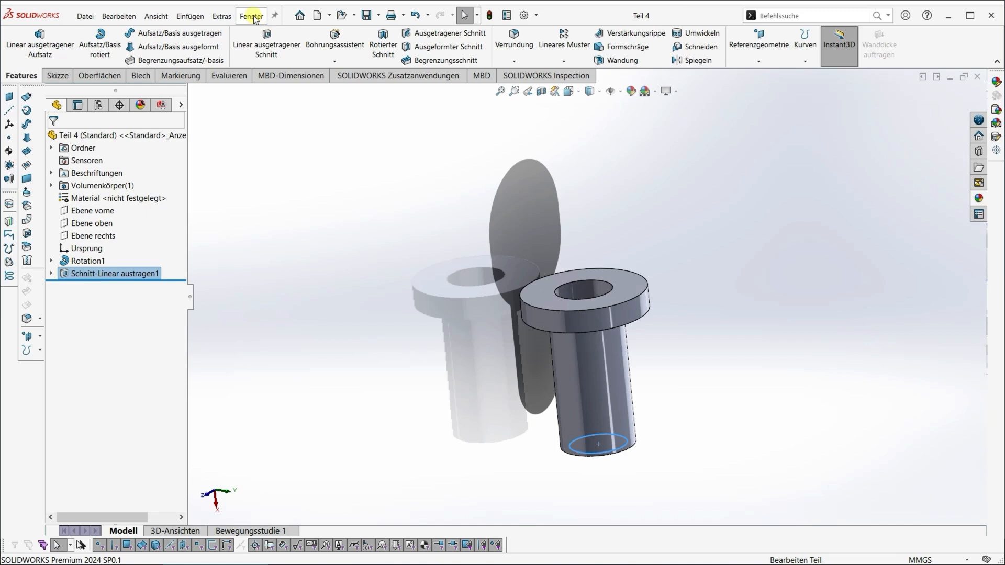
- Create a new part document and open a sketch on the top plane (Ebene oben)
{"action": "left_click", "coordinate": [85, 16]}
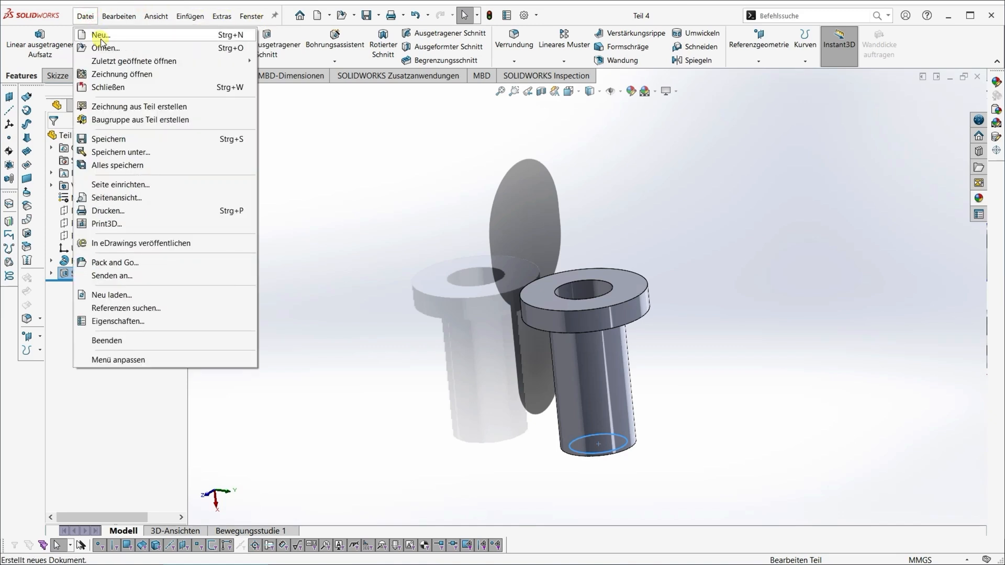
{"action": "left_click", "coordinate": [101, 36]}
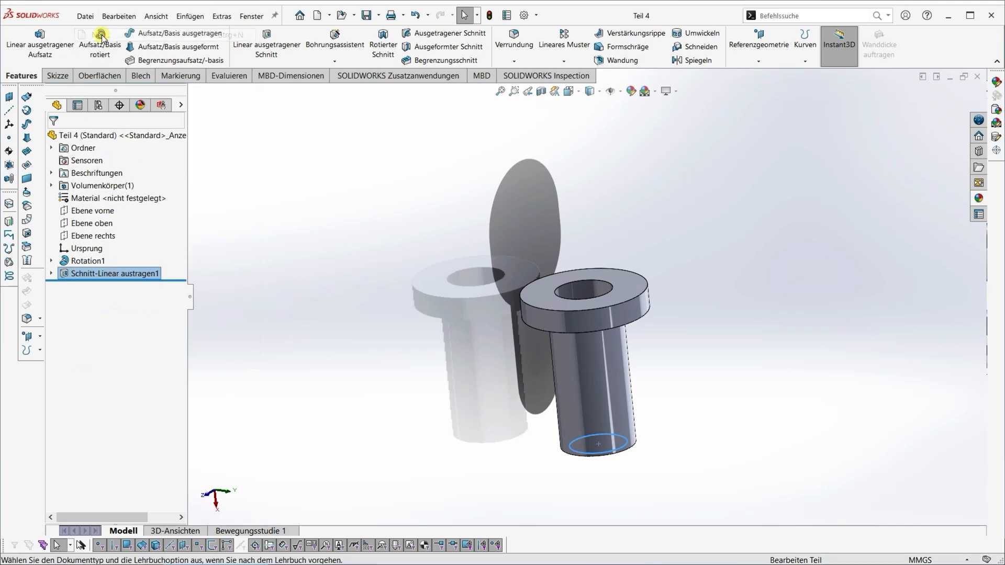
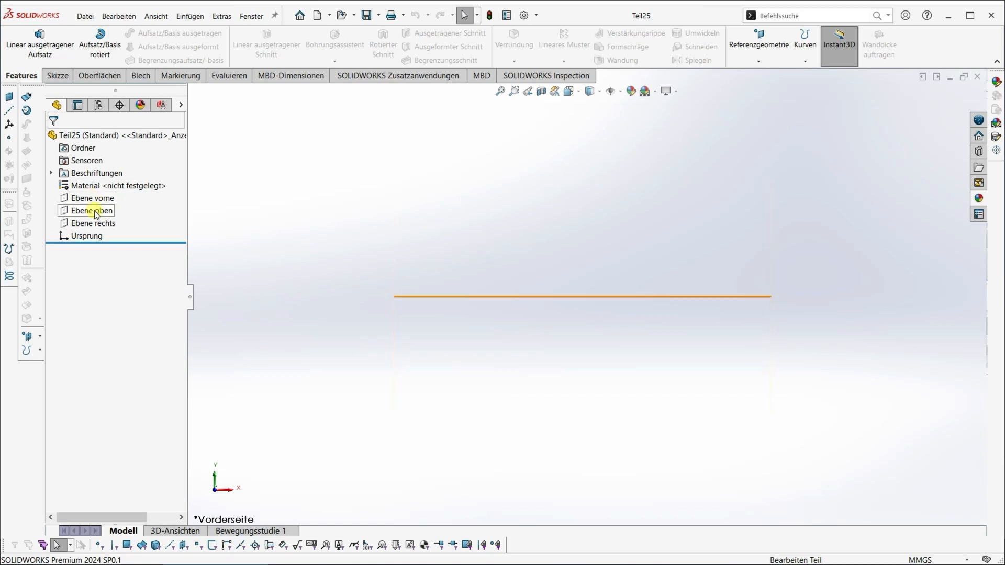
{"action": "left_click", "coordinate": [92, 211]}
{"action": "left_click", "coordinate": [101, 198]}
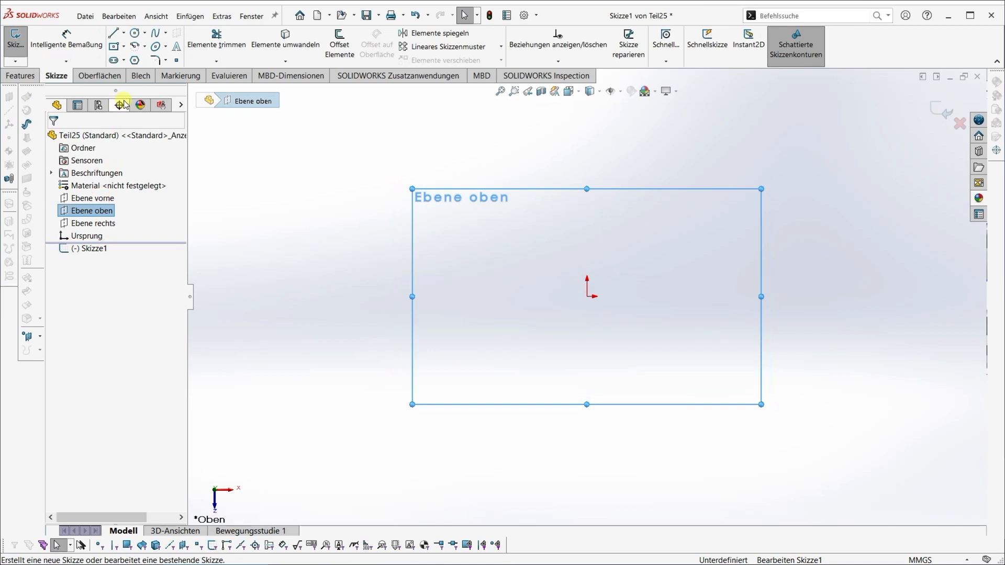
- Sketch a circle centred on the origin with a radius of about 24.6 mm
{"action": "left_click", "coordinate": [134, 34]}
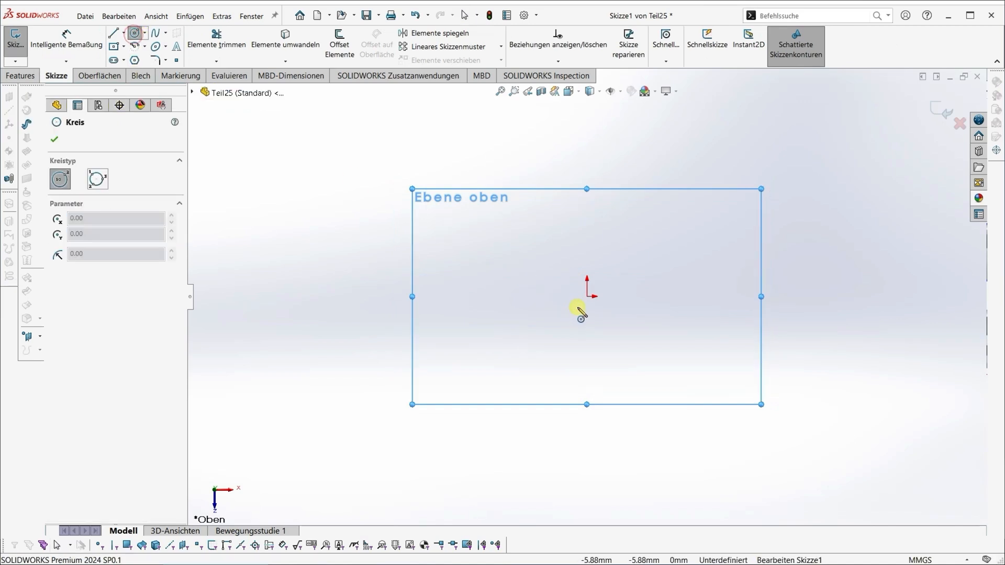
{"action": "left_click", "coordinate": [587, 295]}
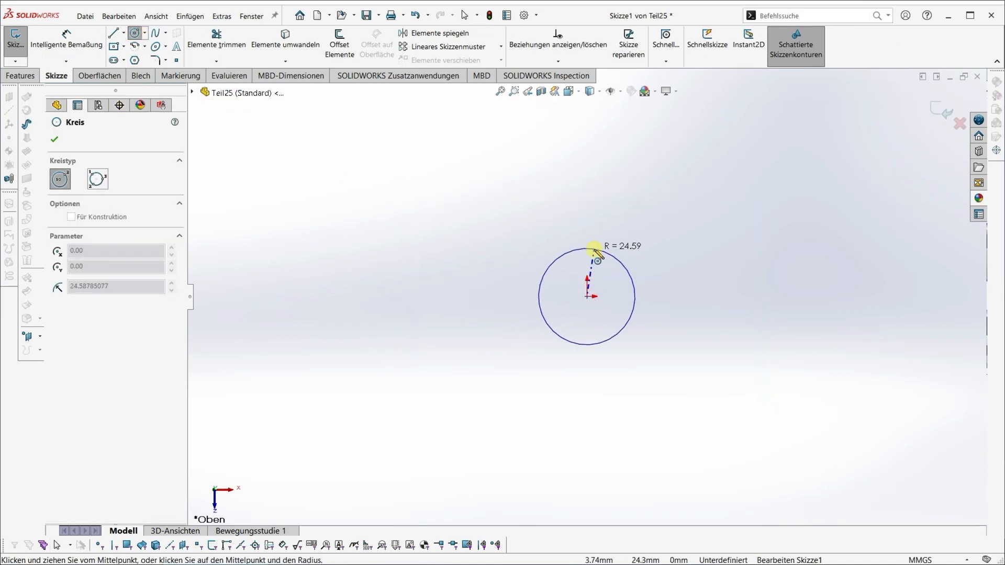
{"action": "left_click", "coordinate": [595, 251]}
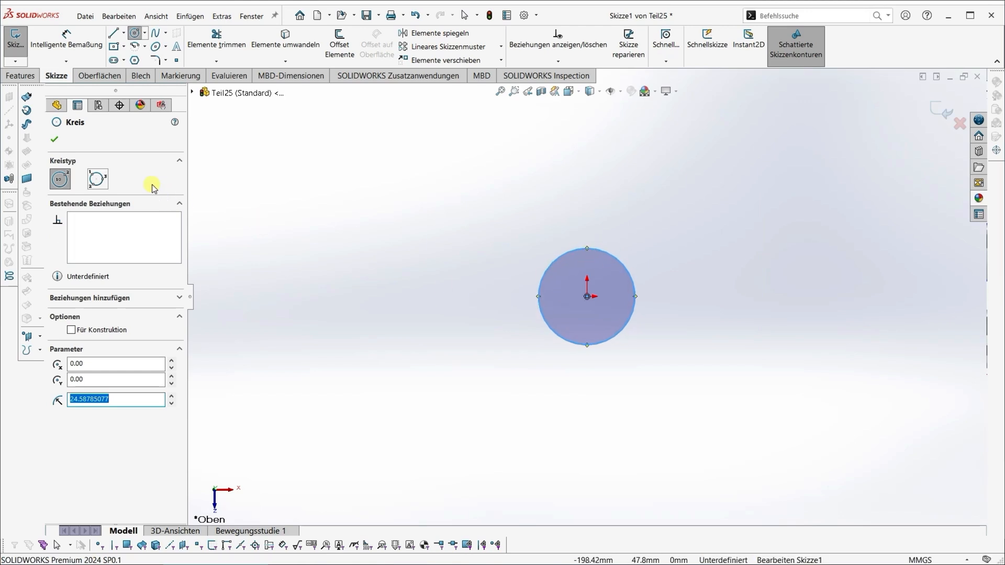
{"action": "left_click", "coordinate": [55, 142]}
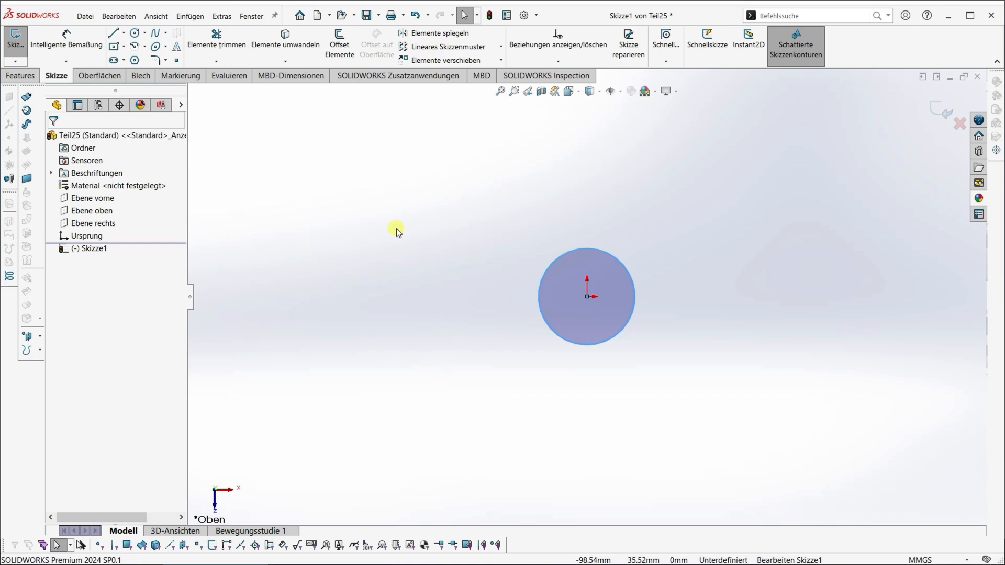
- Dimension the circle's diameter and set it to 6.8 mm
{"action": "left_click", "coordinate": [58, 43]}
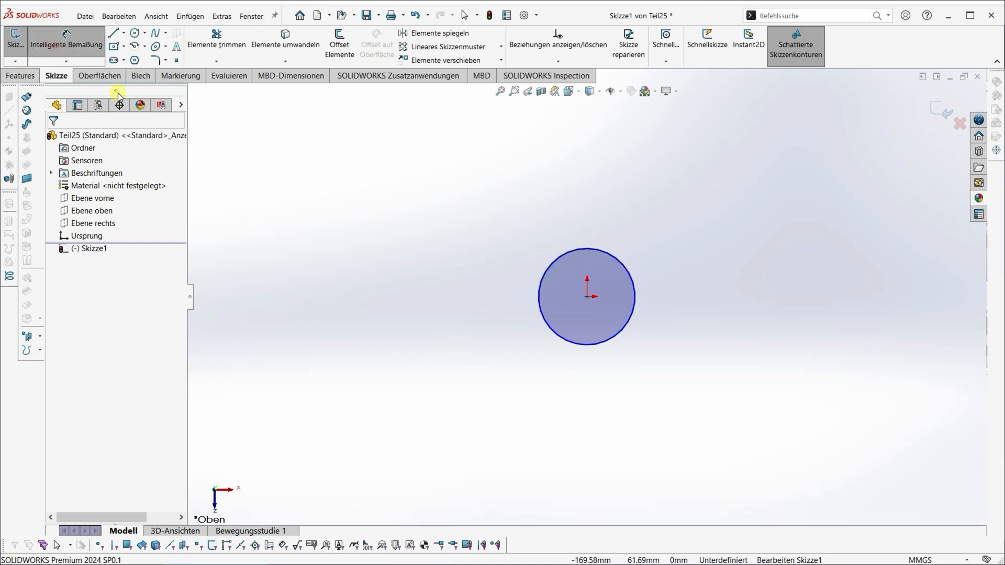
{"action": "left_click", "coordinate": [633, 303]}
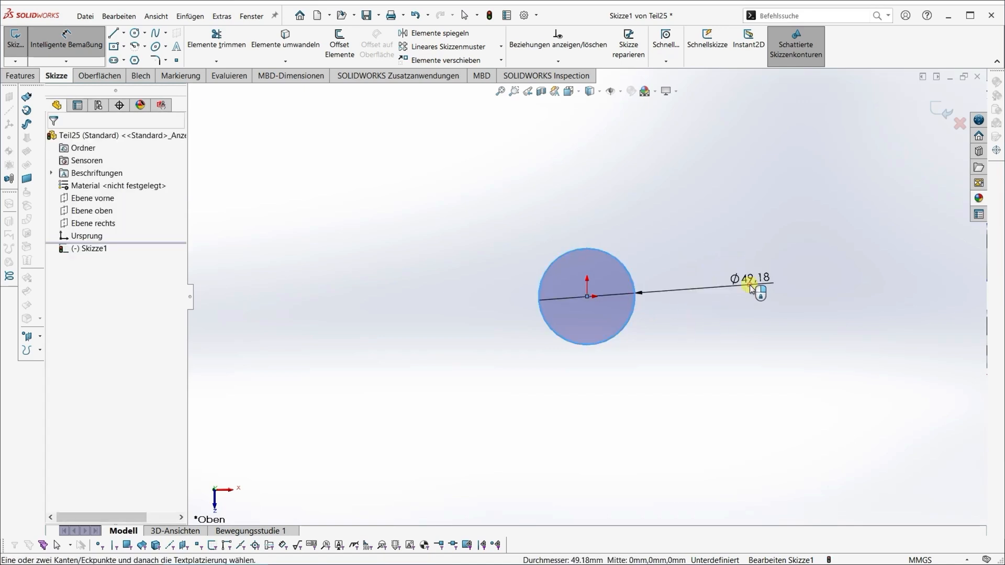
{"action": "left_click", "coordinate": [751, 289]}
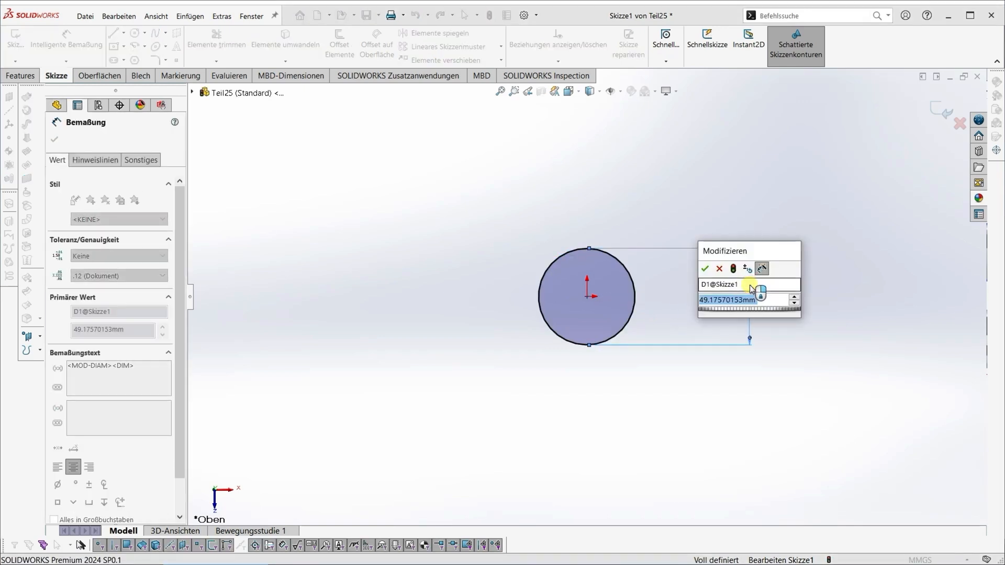
{"action": "type", "text": "6.8"}
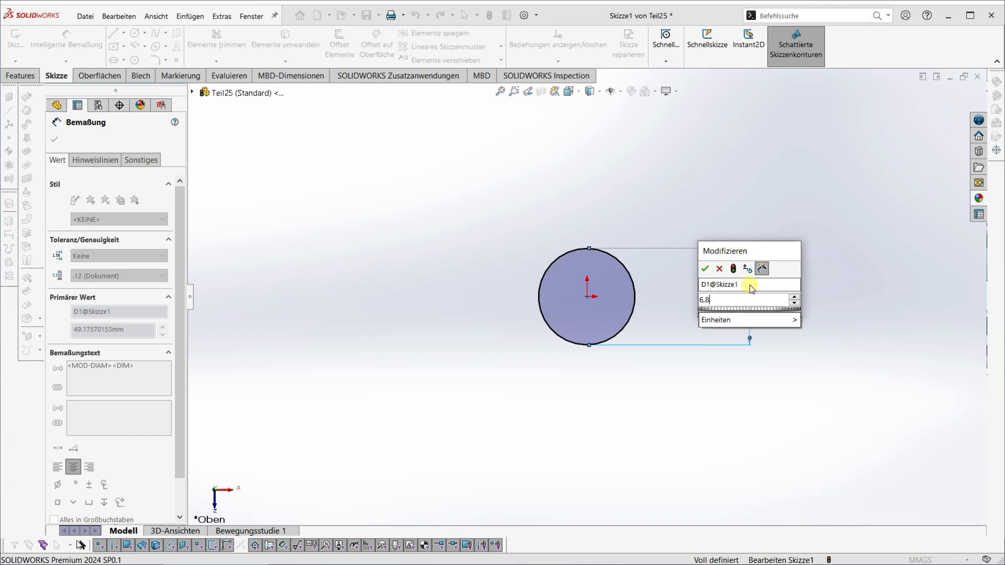
{"action": "key", "text": "Return"}
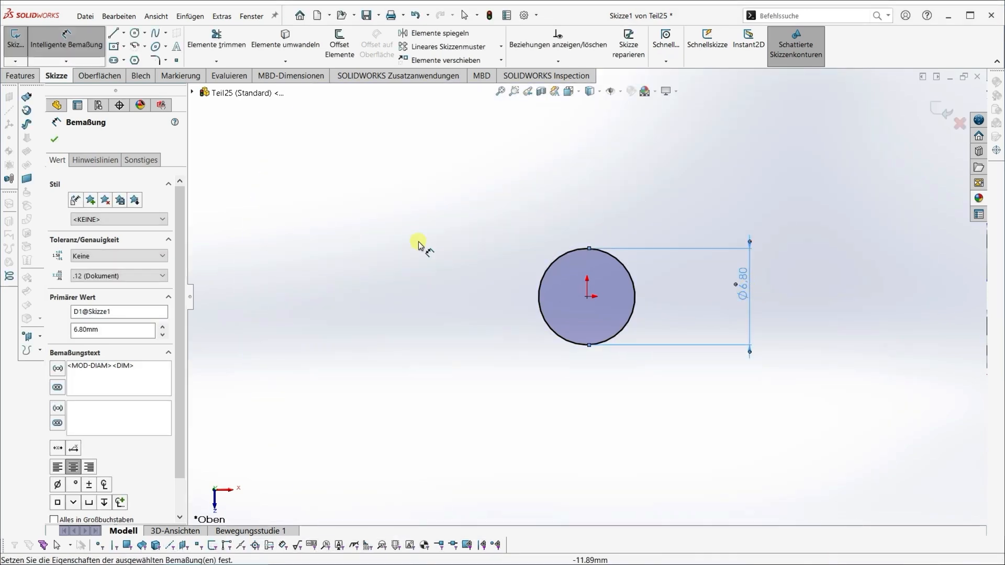
{"action": "left_click", "coordinate": [55, 140]}
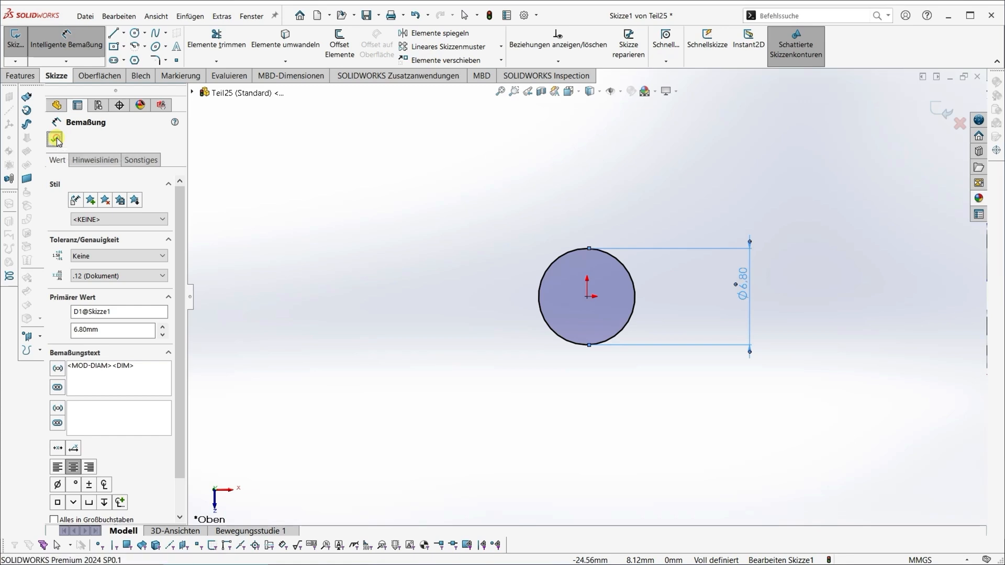
- Create a constant-pitch helix from the circle, defined by height and revolution, with 8 mm height and 6.75 revolutions
{"action": "left_click", "coordinate": [9, 276]}
{"action": "middle_click_drag", "start_coordinate": [557, 404], "coordinate": [515, 400]}
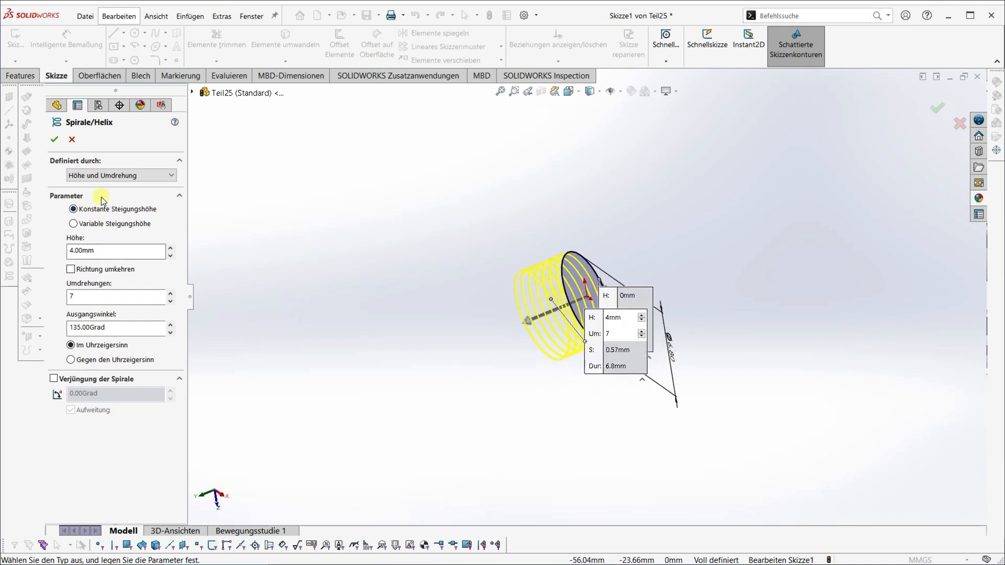
{"action": "left_click", "coordinate": [110, 176]}
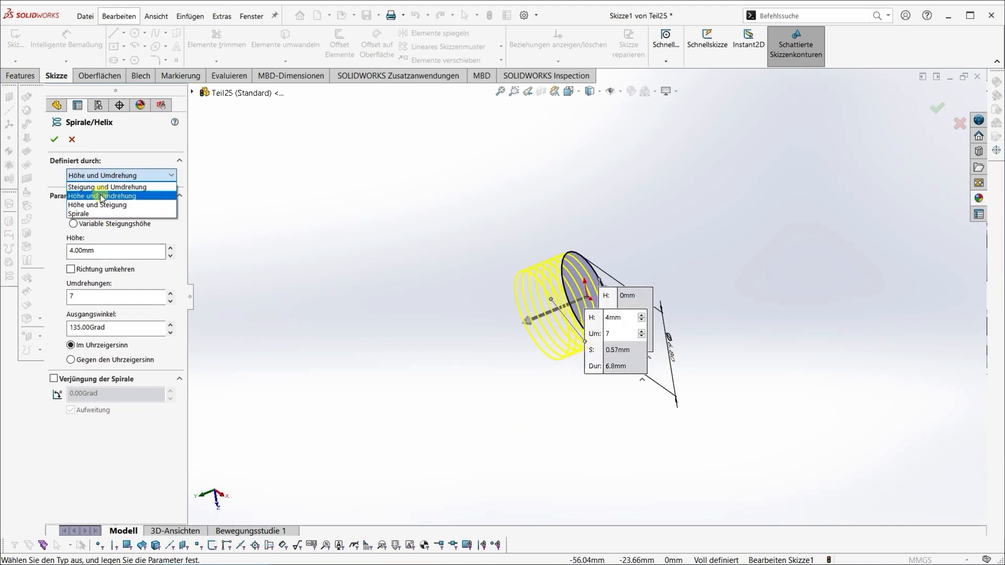
{"action": "left_click", "coordinate": [103, 197]}
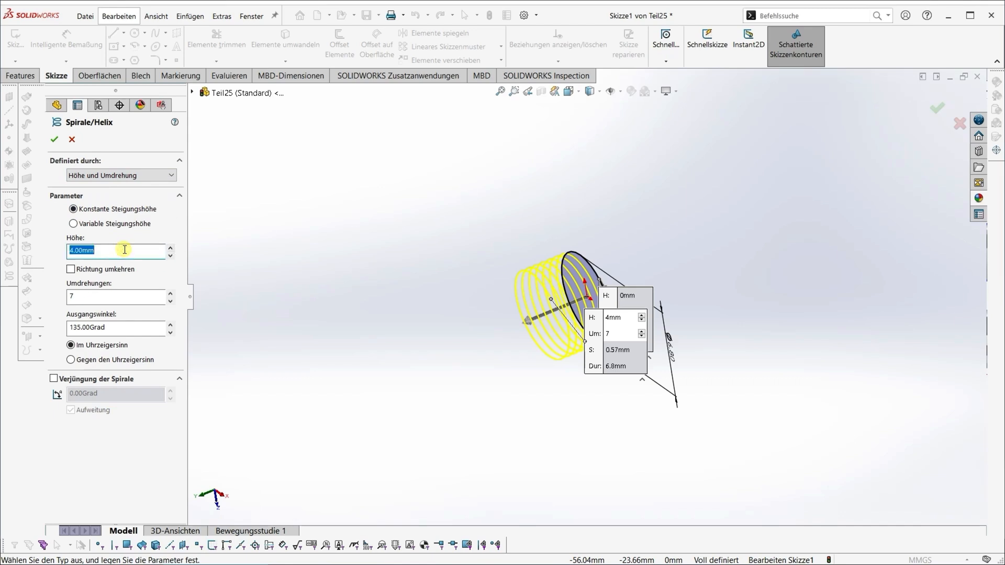
{"action": "type", "text": "8"}
{"action": "key", "text": "Return"}
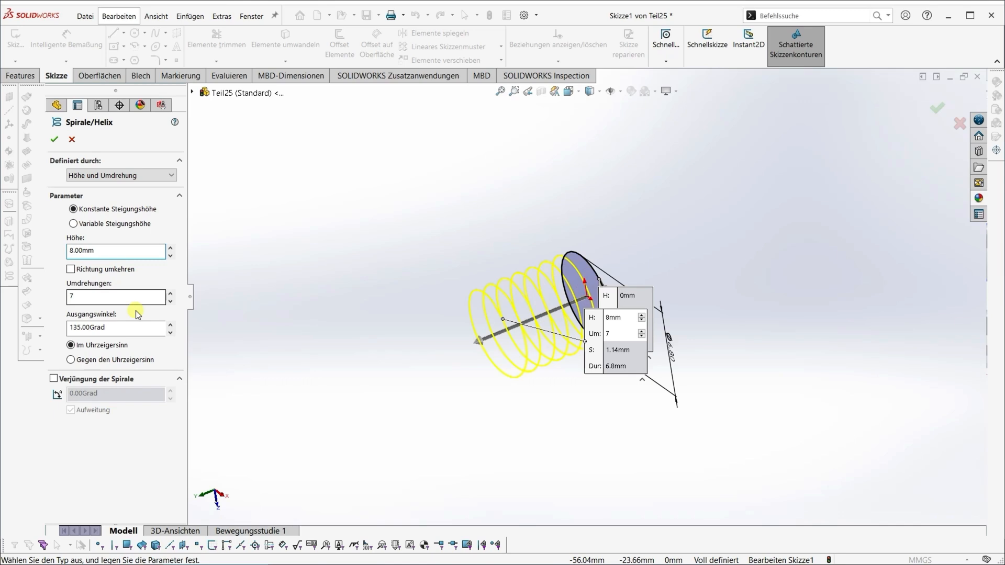
{"action": "left_click", "coordinate": [171, 302]}
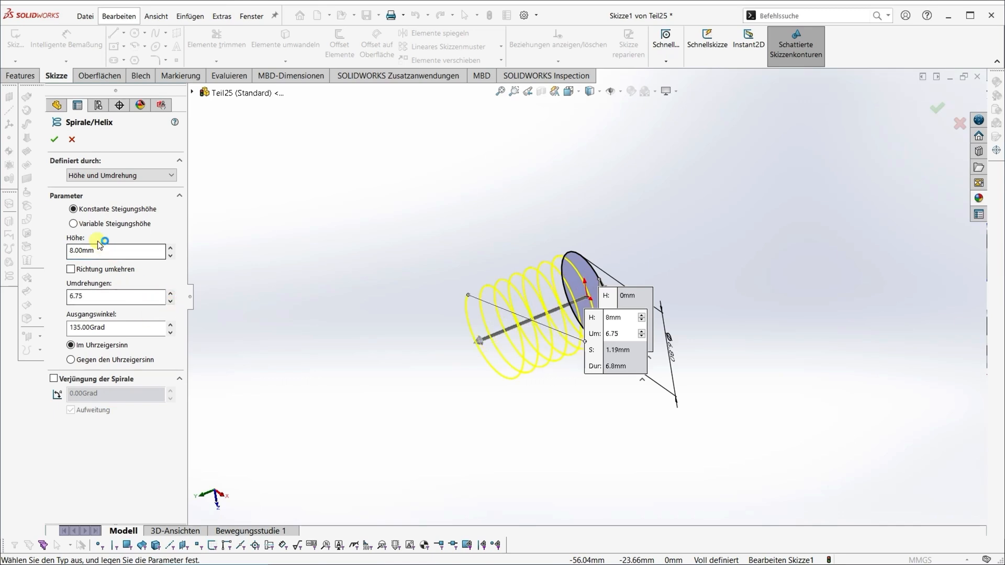
{"action": "left_click", "coordinate": [55, 139]}
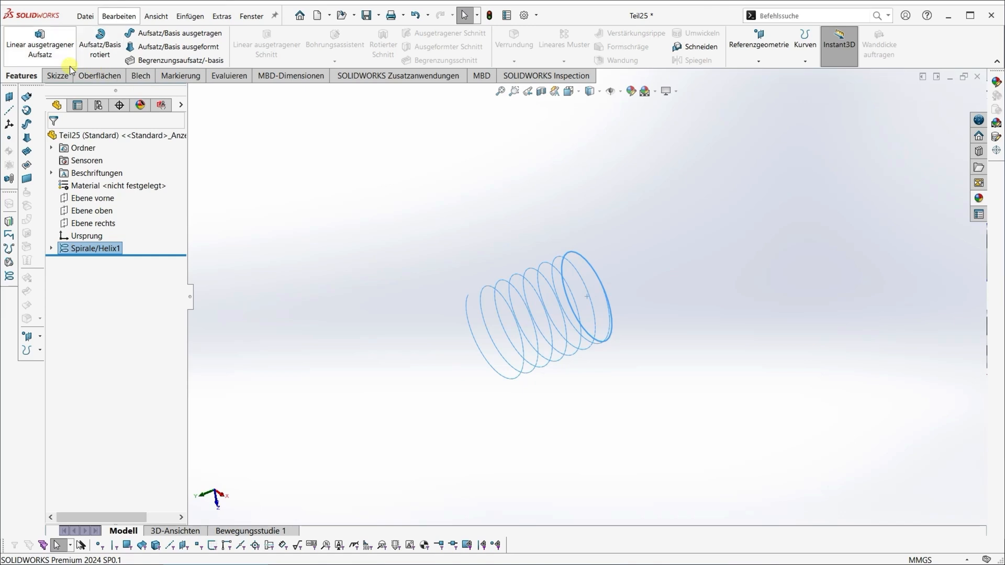
- Sweep a circular profile of 0.5 mm diameter along the helix to form the spring
{"action": "left_click", "coordinate": [144, 33]}
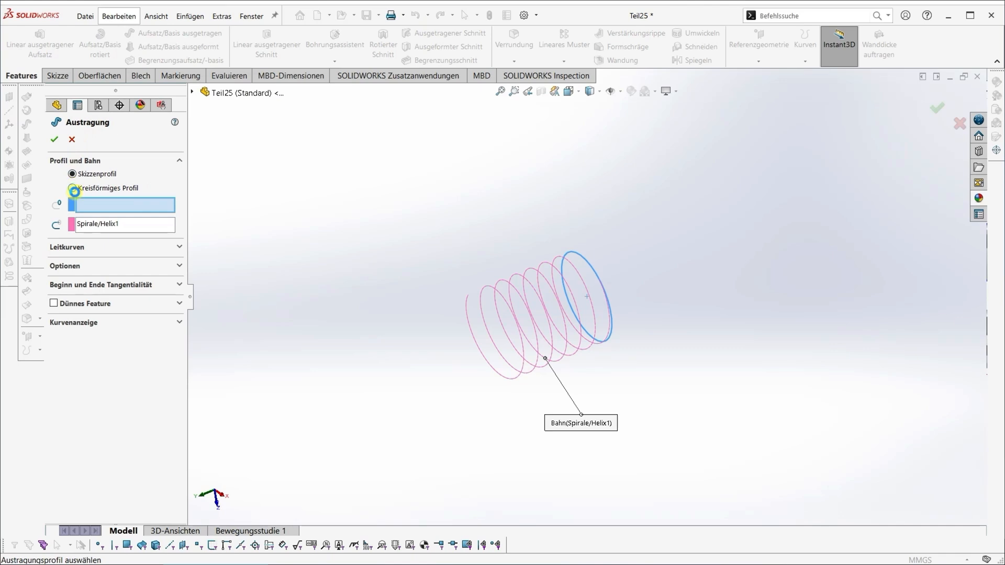
{"action": "left_click", "coordinate": [80, 188]}
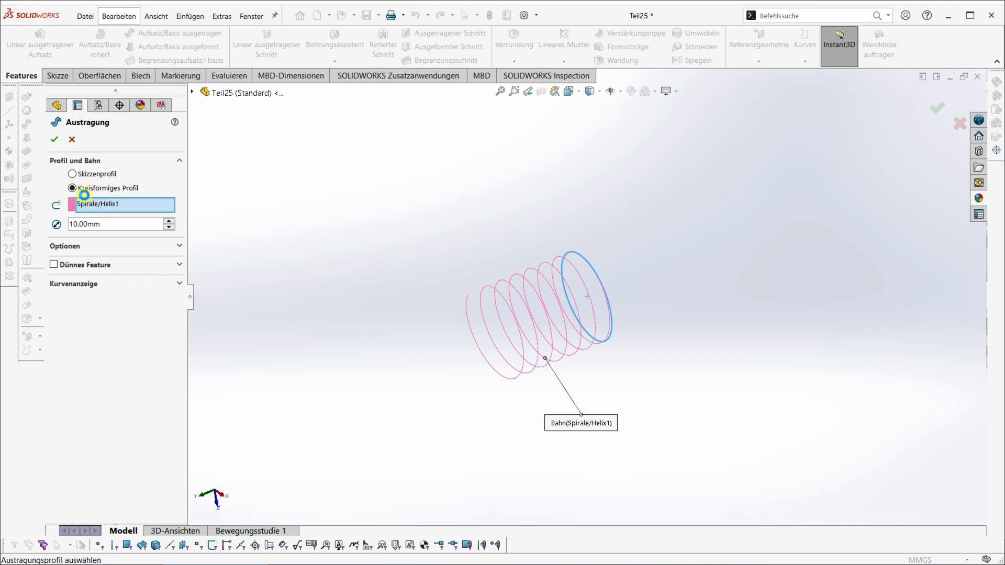
{"action": "double_click", "coordinate": [107, 223]}
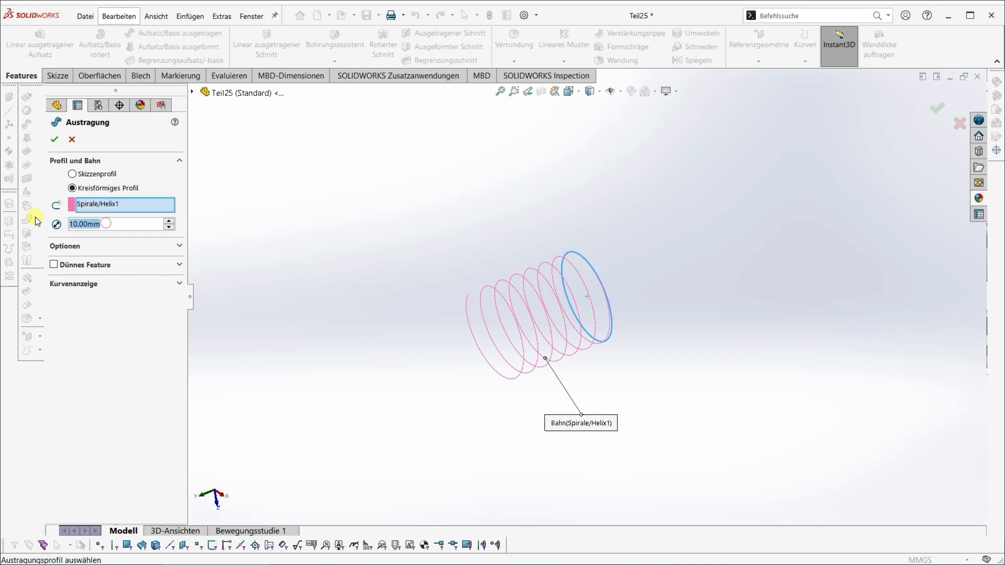
{"action": "type", "text": "1"}
{"action": "key", "text": "Return"}
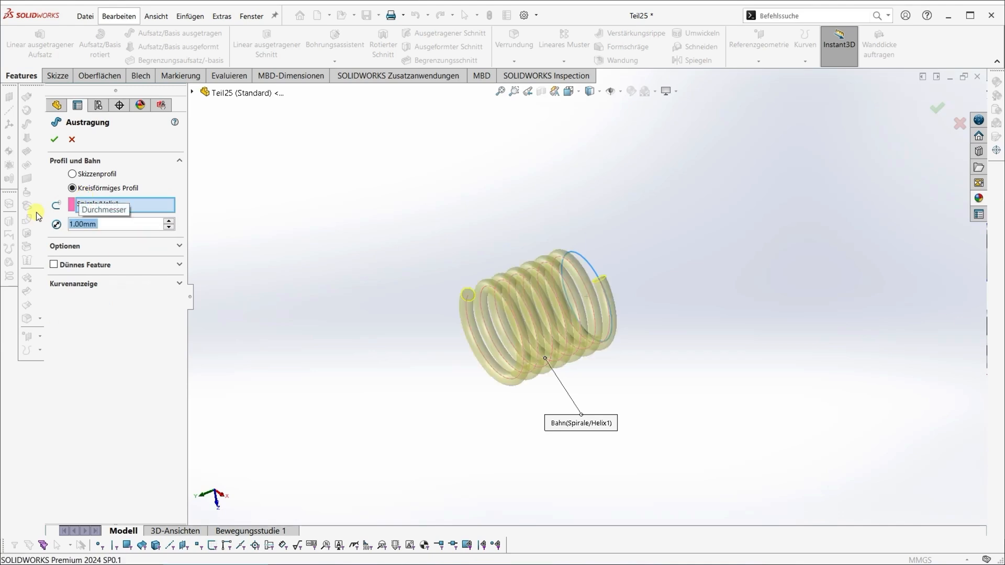
{"action": "type", "text": "0.5"}
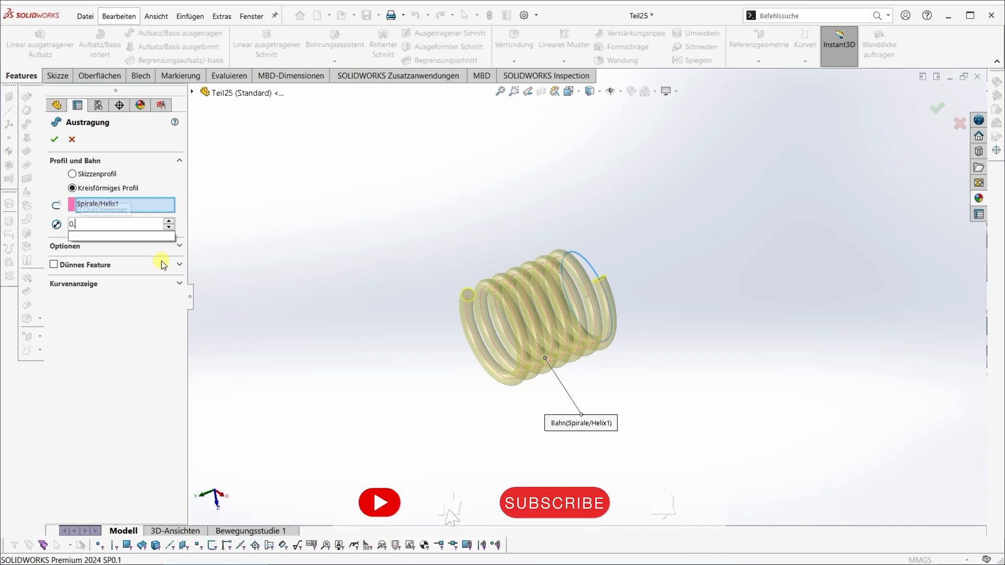
{"action": "key", "text": "Return"}
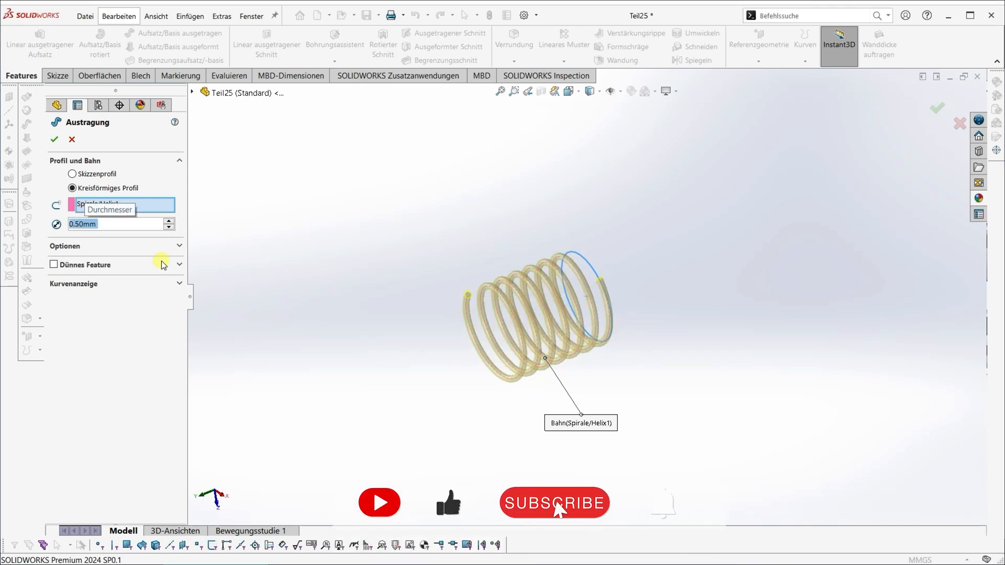
{"action": "left_click", "coordinate": [54, 140]}
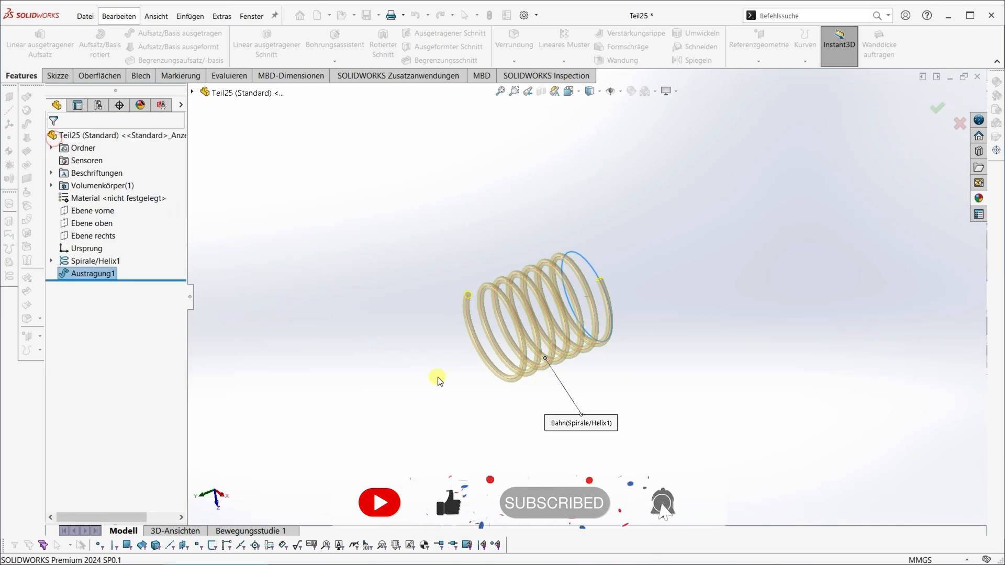
- Hide the helix curve so that only the swept spring body is displayed
{"action": "right_click", "coordinate": [100, 262]}
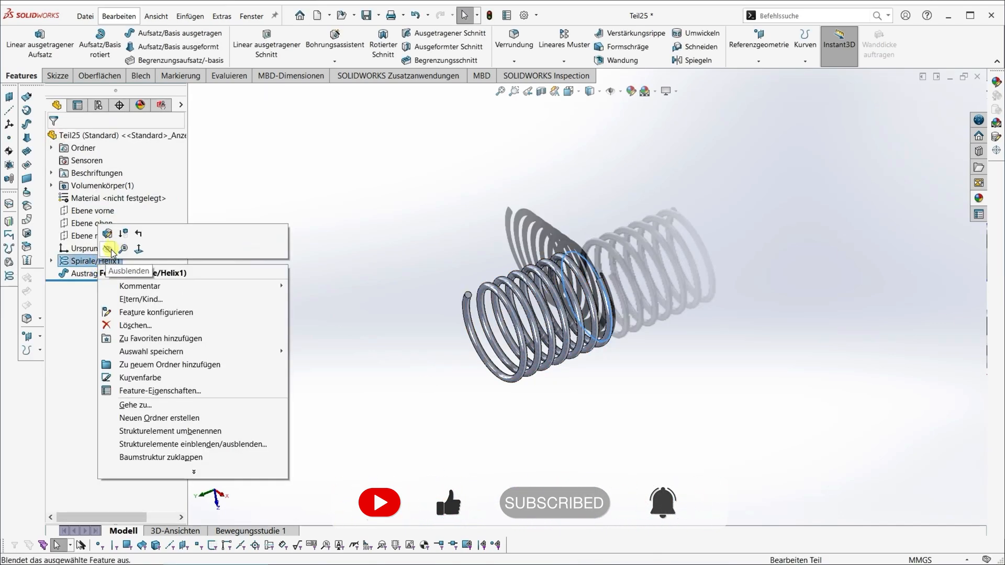
{"action": "left_click", "coordinate": [111, 251]}
{"action": "left_click", "coordinate": [495, 419]}
{"action": "middle_click_drag", "start_coordinate": [623, 388], "coordinate": [262, 349]}
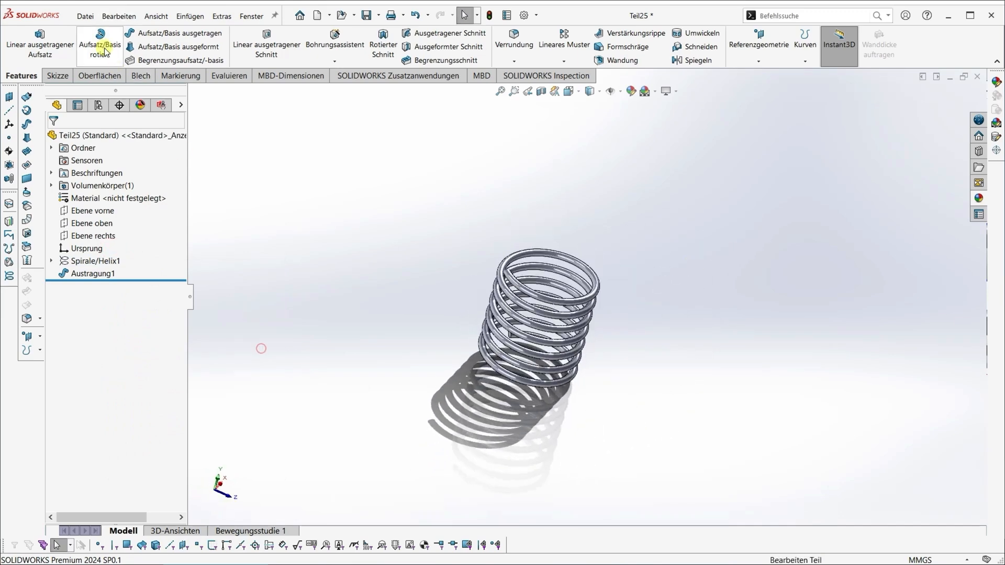
- Save the spring on the Desktop as a part file named Teil 5
{"action": "left_click", "coordinate": [86, 17]}
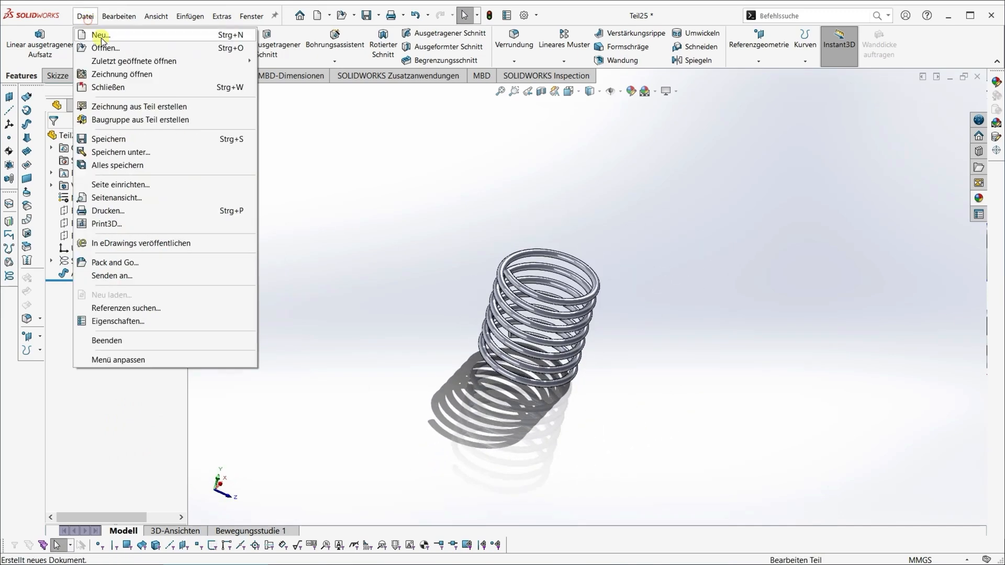
{"action": "left_click", "coordinate": [120, 152]}
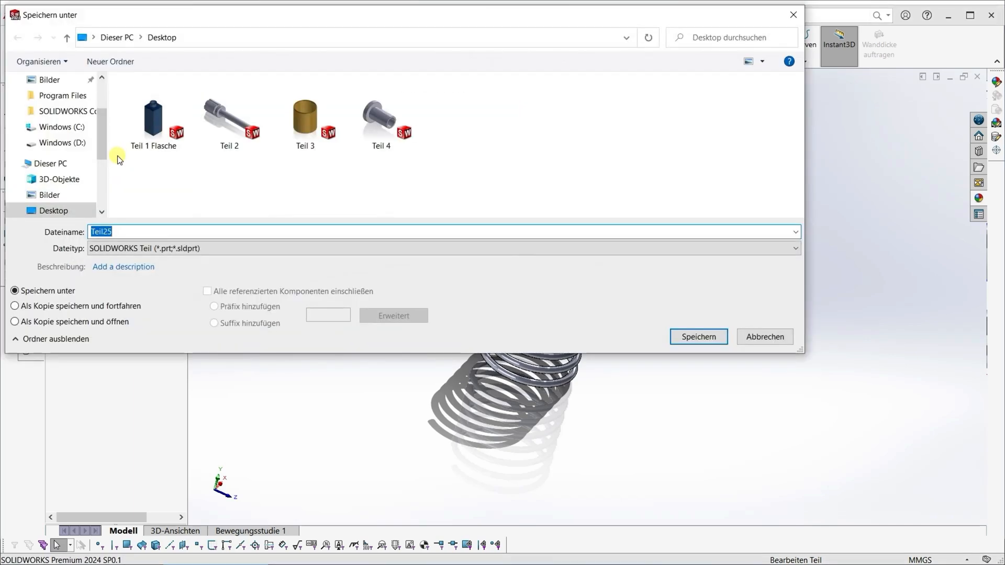
{"action": "type", "text": "Teil 5"}
{"action": "key", "text": "Return"}
- Create a new part document and open a sketch on the front plane (Ebene vorne)
{"action": "key", "text": "ctrl+n"}
{"action": "double_click", "coordinate": [459, 240]}
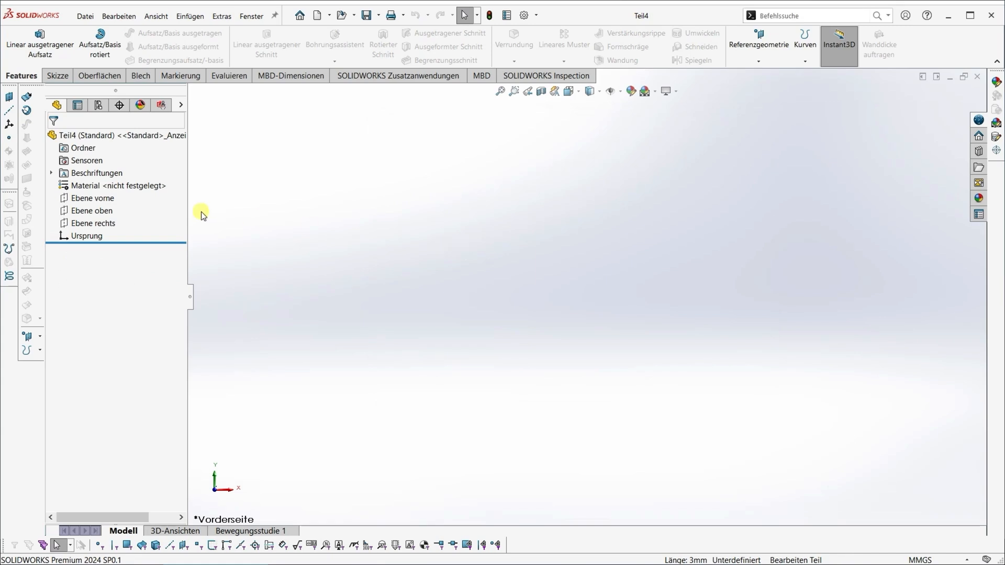
{"action": "left_click", "coordinate": [117, 199]}
{"action": "left_click", "coordinate": [123, 187]}
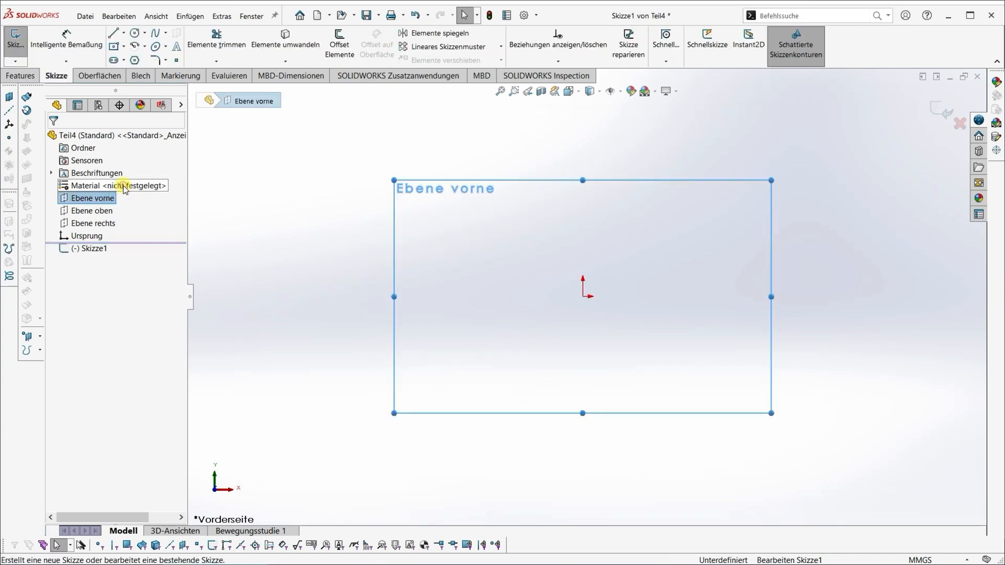
- Sketch a circle centred on the origin and set its diameter to 15.5 mm
{"action": "left_click", "coordinate": [134, 33]}
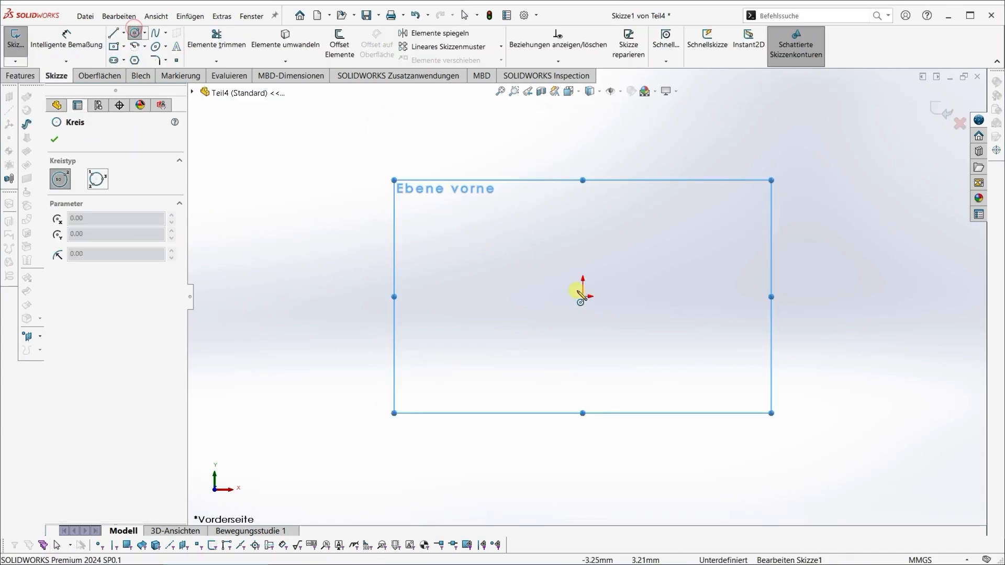
{"action": "left_click", "coordinate": [583, 296]}
{"action": "left_click", "coordinate": [588, 217]}
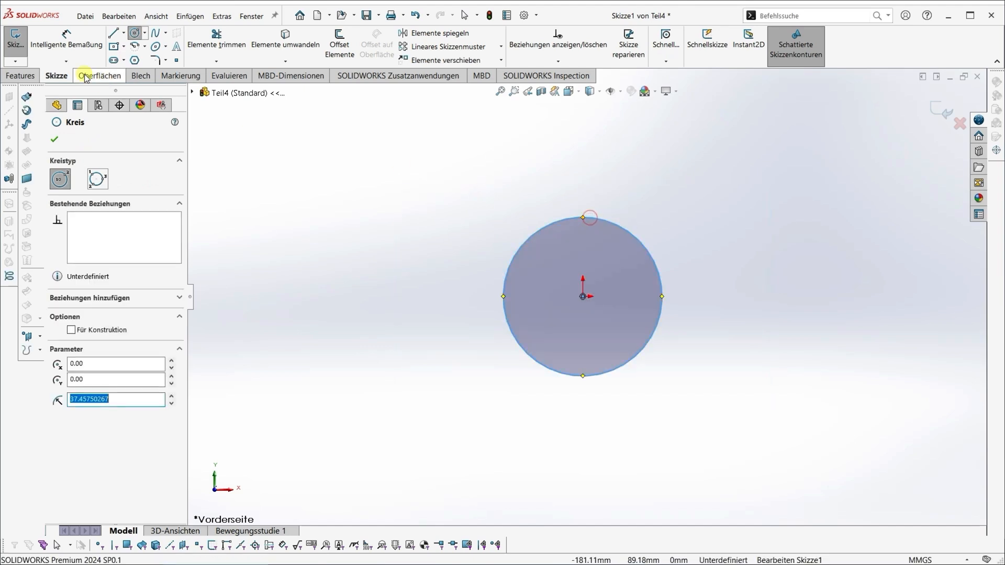
{"action": "left_click", "coordinate": [66, 39]}
{"action": "left_click", "coordinate": [642, 248]}
{"action": "left_click", "coordinate": [758, 315]}
{"action": "type", "text": "15.5"}
{"action": "key", "text": "Return"}
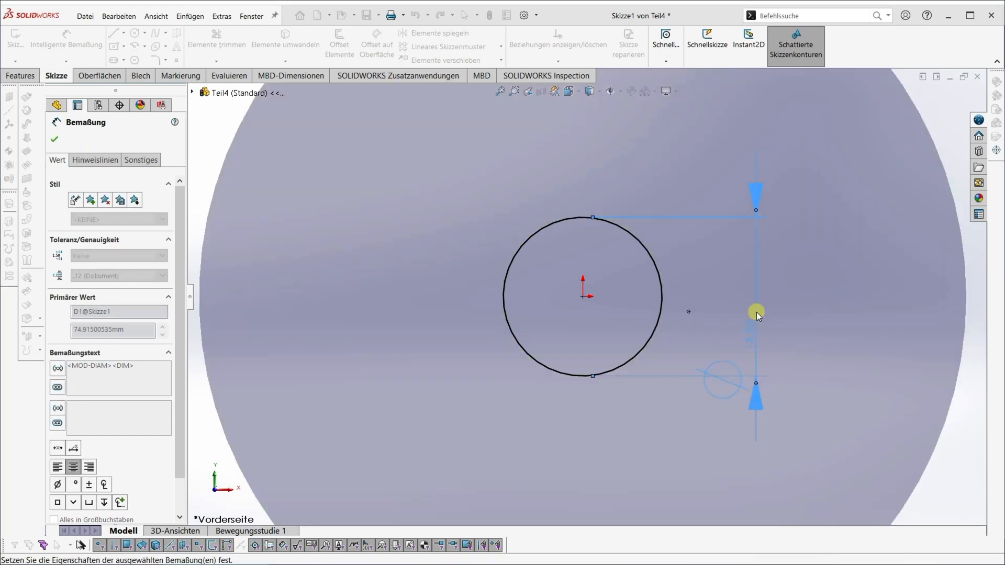
- Extrude the 15.5 mm circle as a boss with a blind depth of 14 mm
{"action": "left_click", "coordinate": [21, 75]}
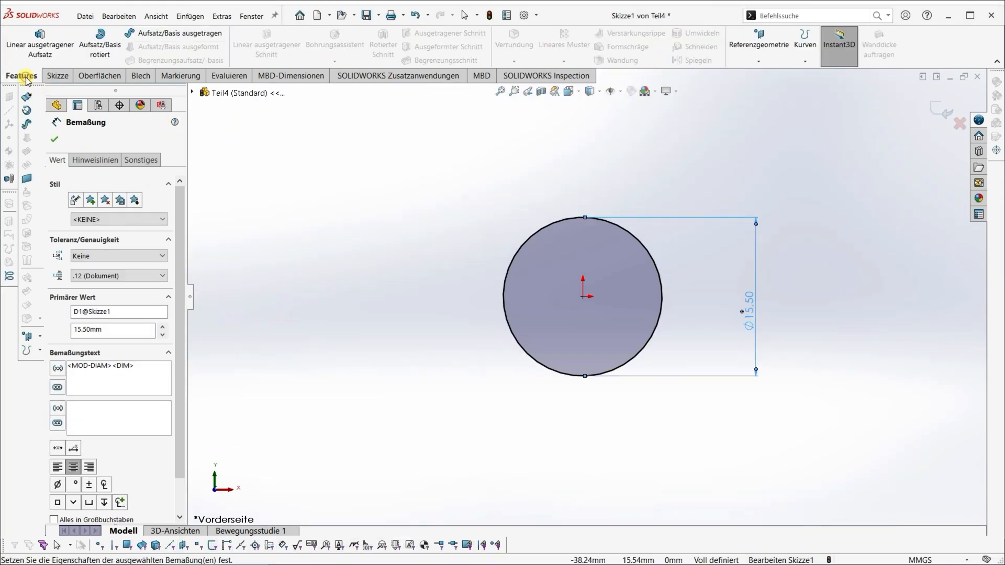
{"action": "left_click", "coordinate": [44, 58]}
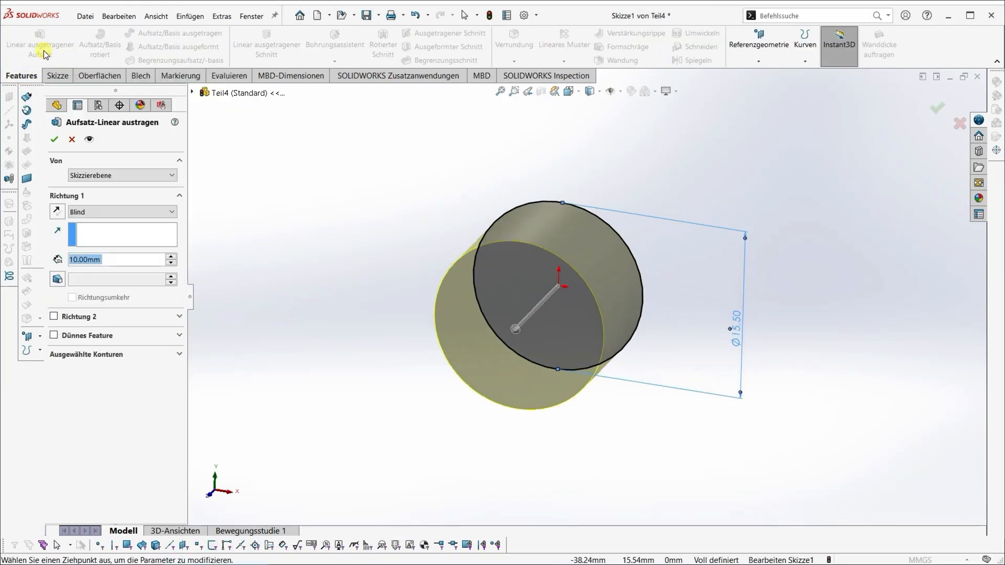
{"action": "type", "text": "14"}
{"action": "key", "text": "Return"}
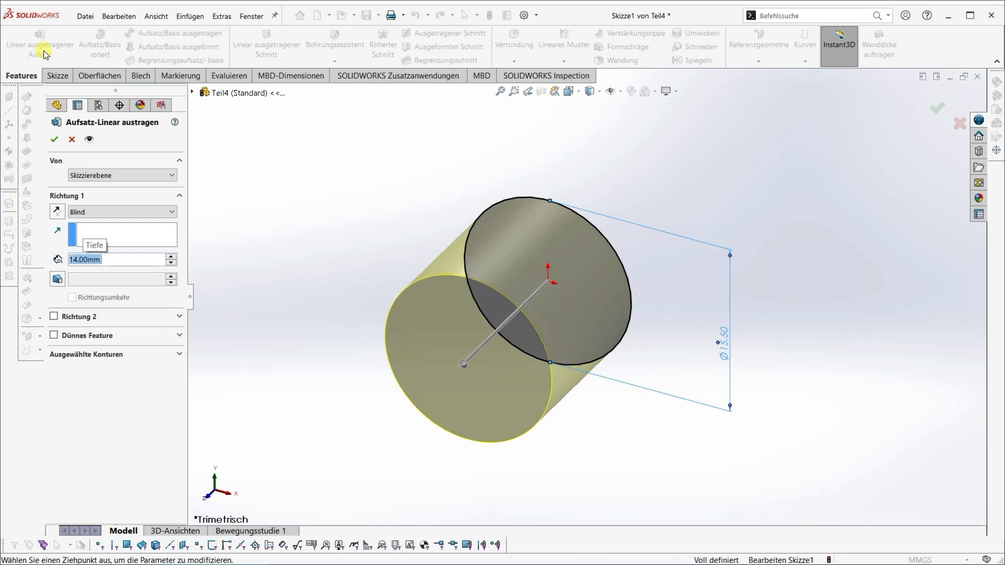
{"action": "left_click", "coordinate": [61, 137]}
- Shell the cylinder with a wall thickness of 0.5 mm, removing its front end face
{"action": "left_click", "coordinate": [490, 359]}
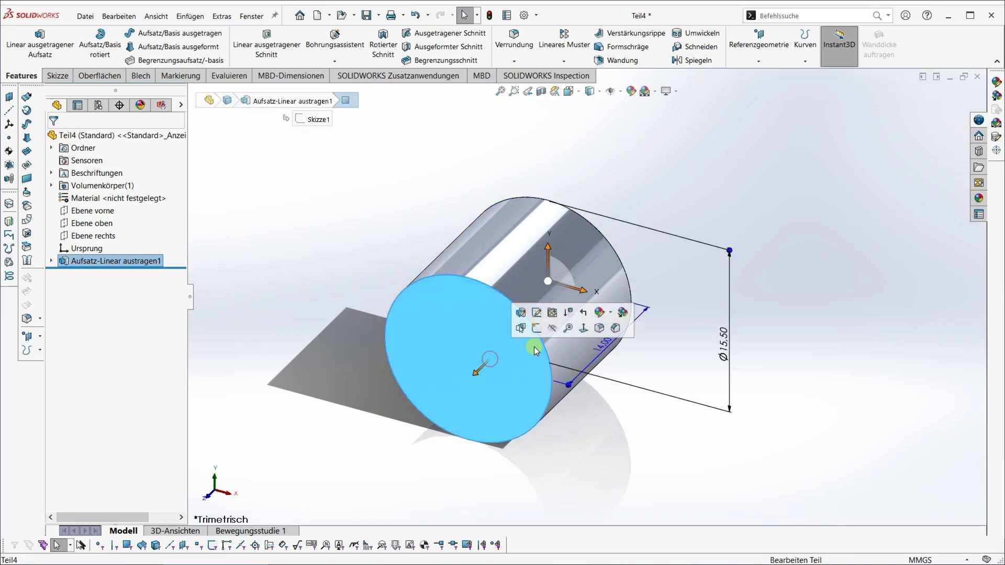
{"action": "left_click", "coordinate": [653, 65]}
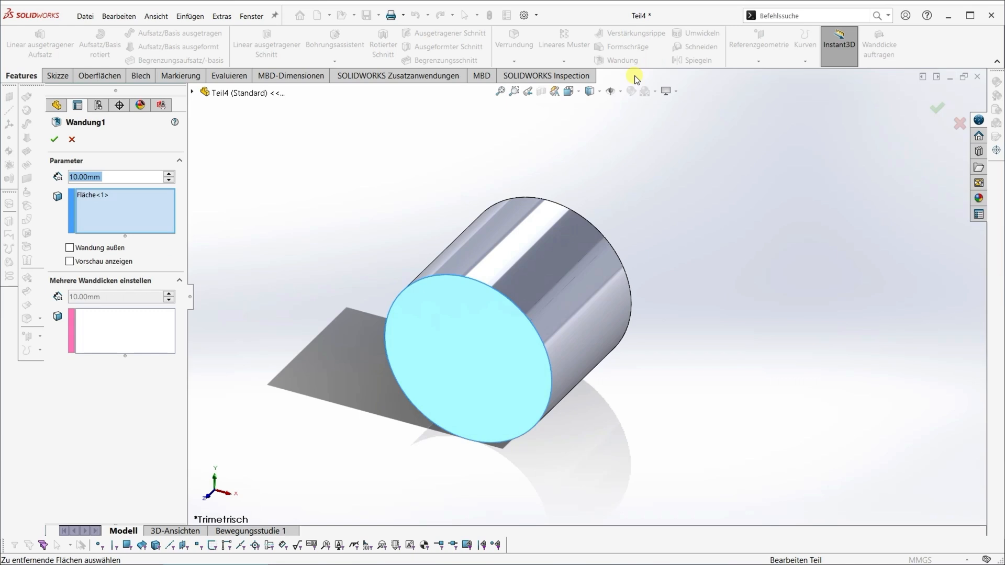
{"action": "double_click", "coordinate": [120, 175]}
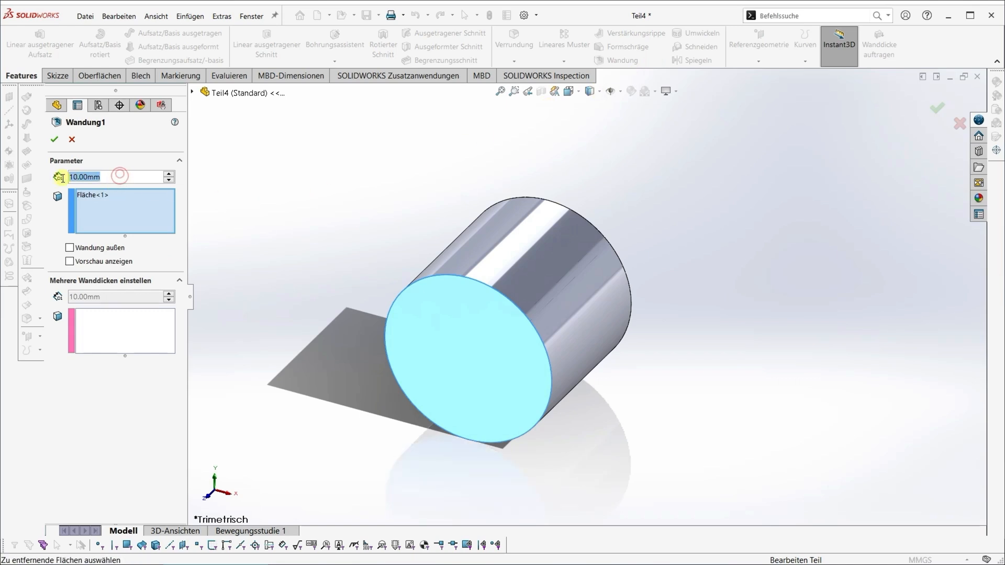
{"action": "type", "text": "0.5"}
{"action": "key", "text": "Return"}
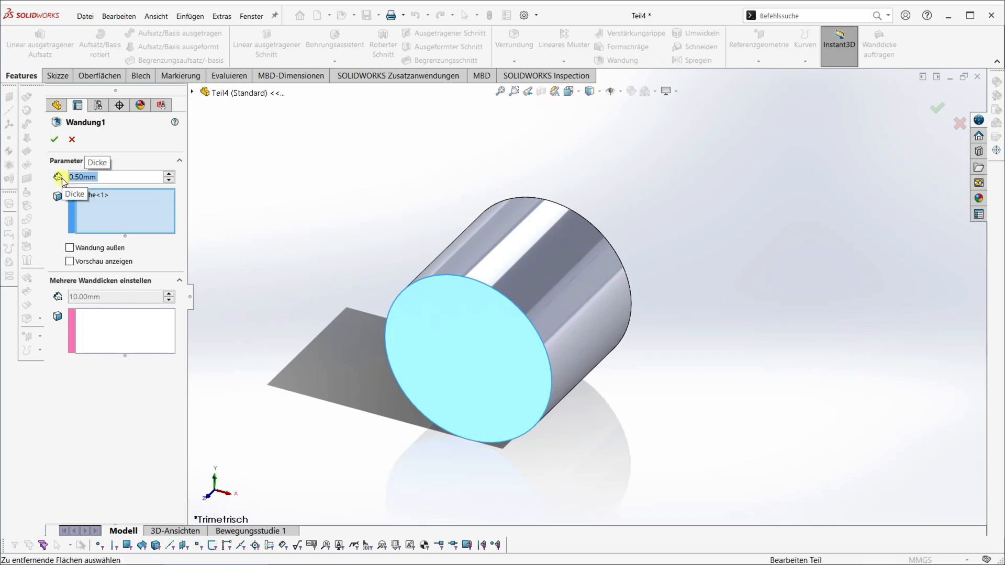
{"action": "left_click", "coordinate": [54, 139]}
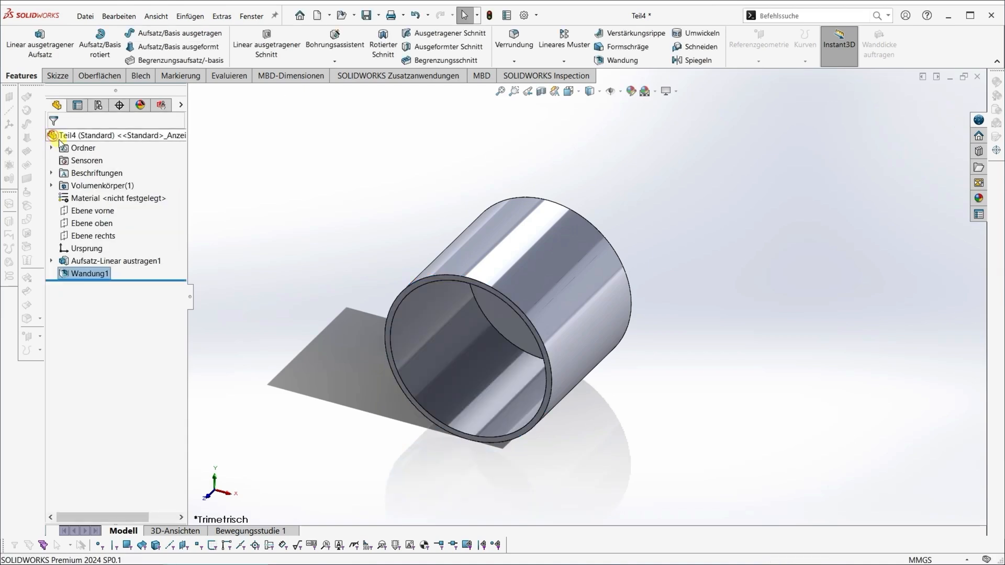
- Open a sketch on the shell's inner floor and draw two circles centred on the origin, about 5.2 mm and 3.3 mm in diameter
{"action": "middle_click_drag", "start_coordinate": [470, 365], "coordinate": [502, 318]}
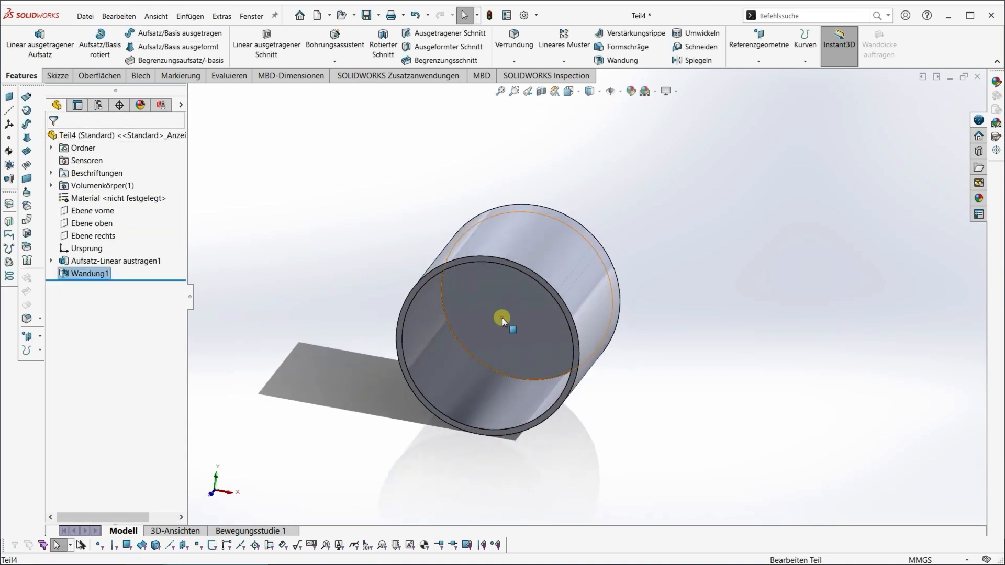
{"action": "left_click", "coordinate": [502, 318]}
{"action": "left_click", "coordinate": [547, 288]}
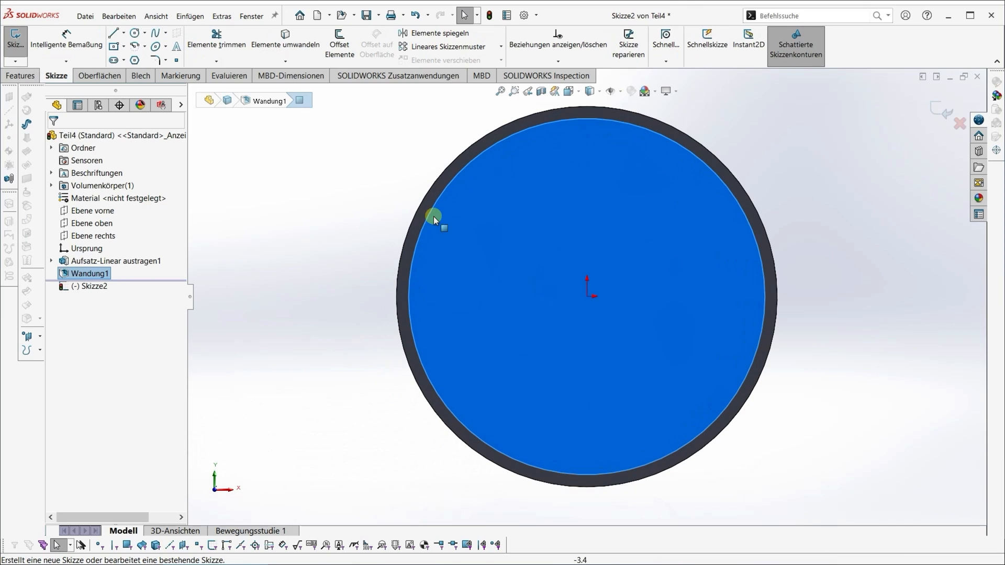
{"action": "left_click", "coordinate": [134, 33]}
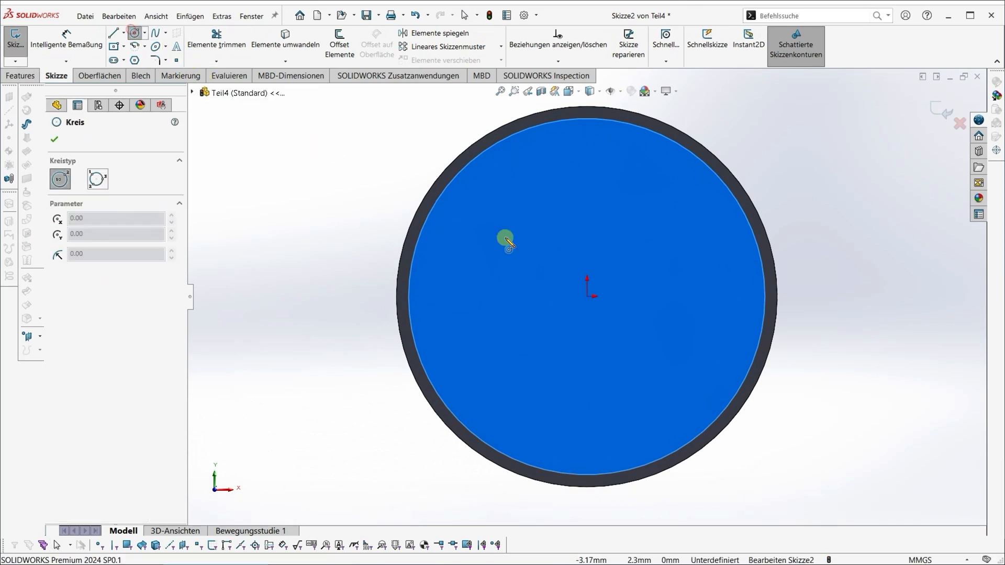
{"action": "left_click", "coordinate": [588, 296]}
{"action": "left_click", "coordinate": [603, 236]}
{"action": "left_click", "coordinate": [588, 295]}
{"action": "left_click", "coordinate": [595, 256]}
- Dimension the two concentric circles, setting the outer diameter to 11.5 mm and the inner diameter to 11 mm
{"action": "left_click", "coordinate": [66, 39]}
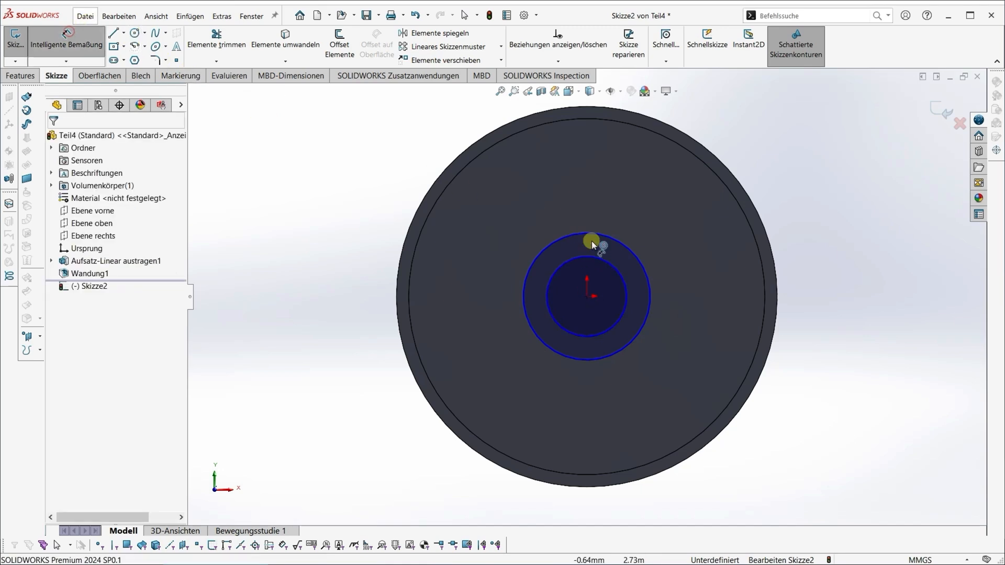
{"action": "left_click", "coordinate": [645, 266]}
{"action": "left_click", "coordinate": [852, 274]}
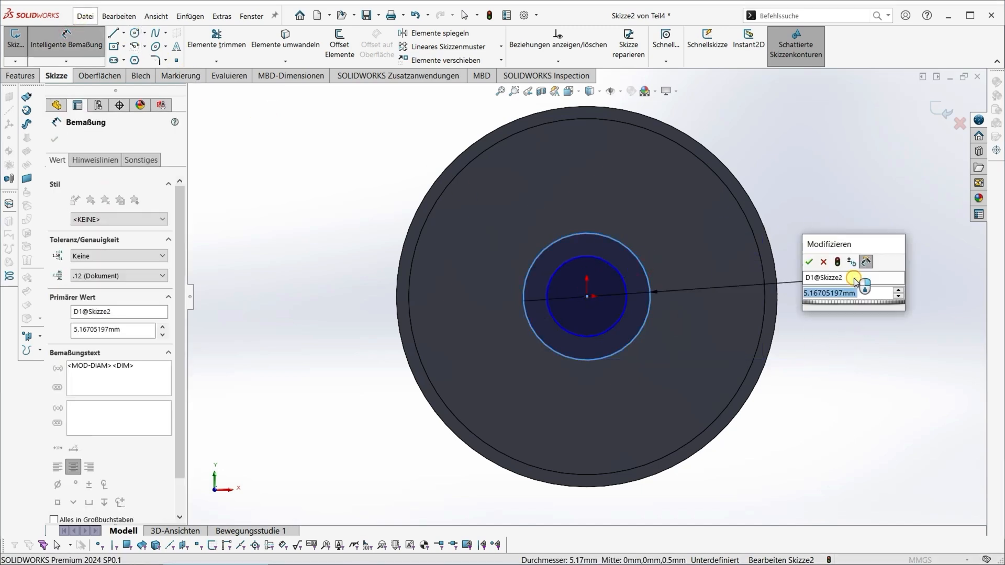
{"action": "key", "text": "Return"}
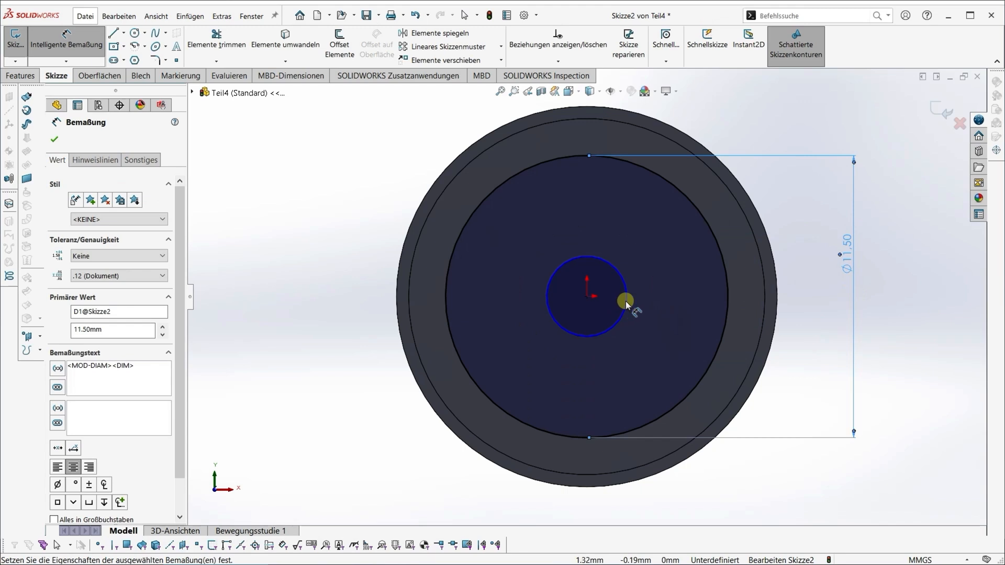
{"action": "left_click", "coordinate": [628, 300]}
{"action": "left_click", "coordinate": [797, 296]}
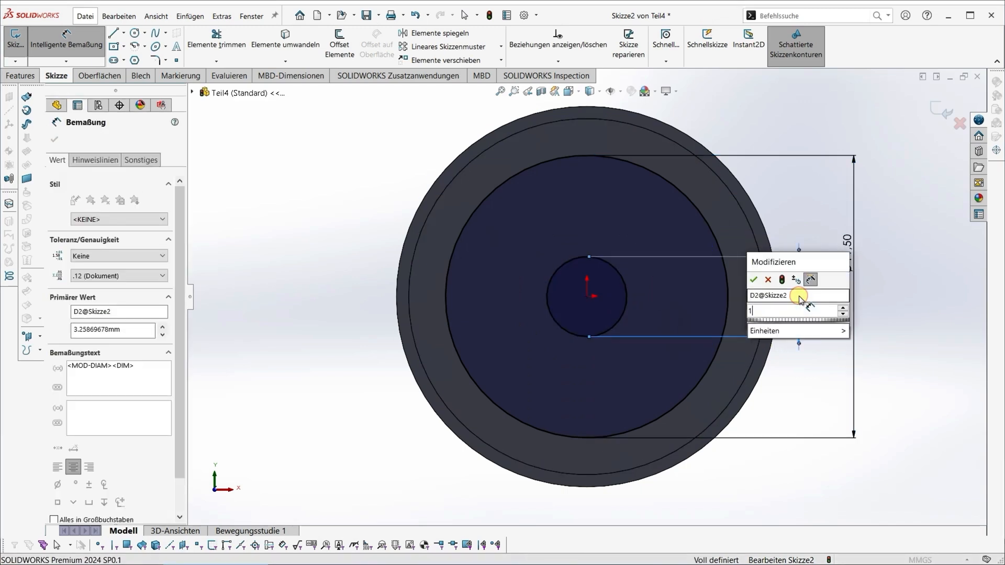
{"action": "type", "text": "11"}
{"action": "key", "text": "Return"}
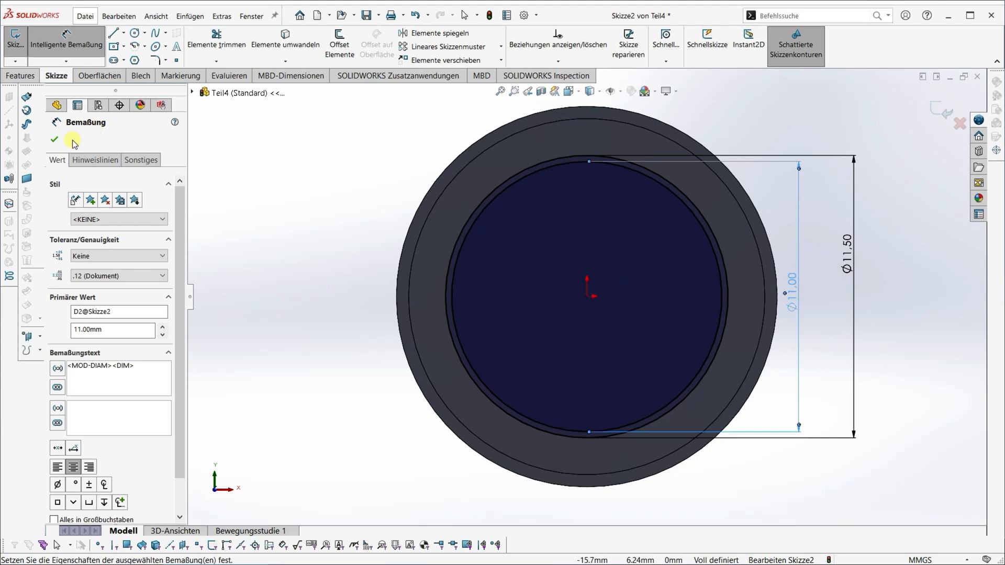
{"action": "left_click", "coordinate": [54, 140]}
- Extrude the ring between the two circles as a merged boss with a blind depth of 2.5 mm
{"action": "left_click", "coordinate": [25, 80]}
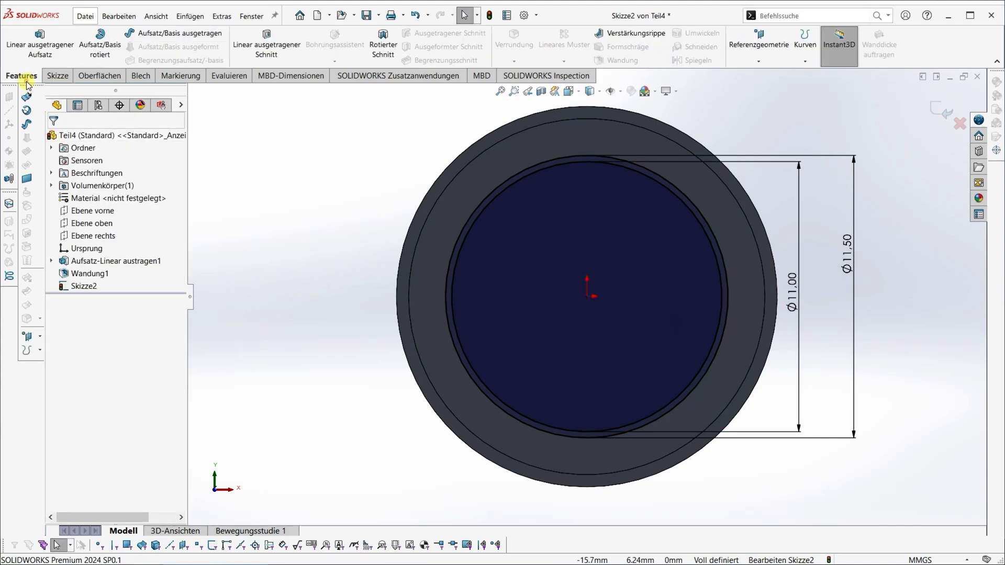
{"action": "left_click", "coordinate": [42, 40]}
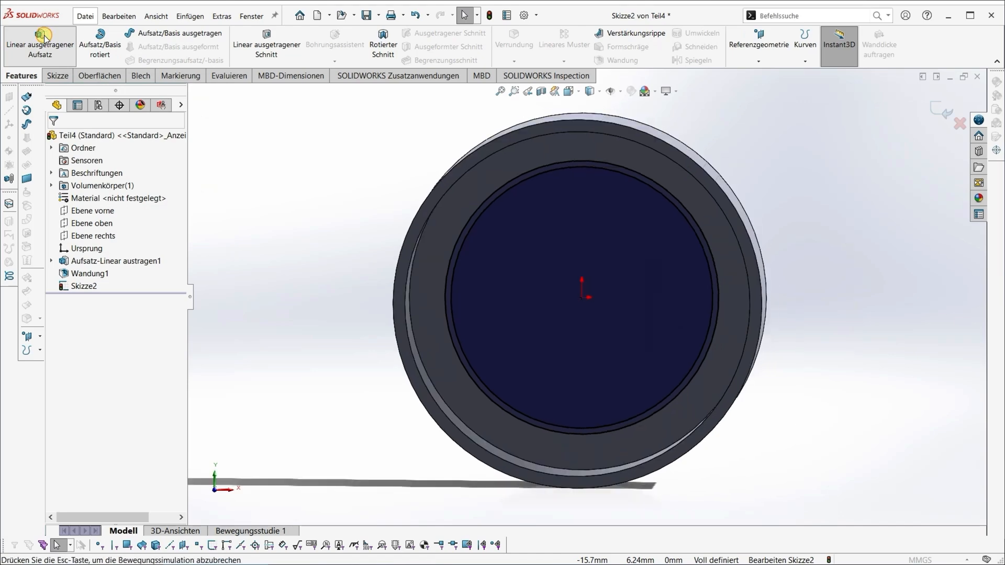
{"action": "type", "text": "2.5"}
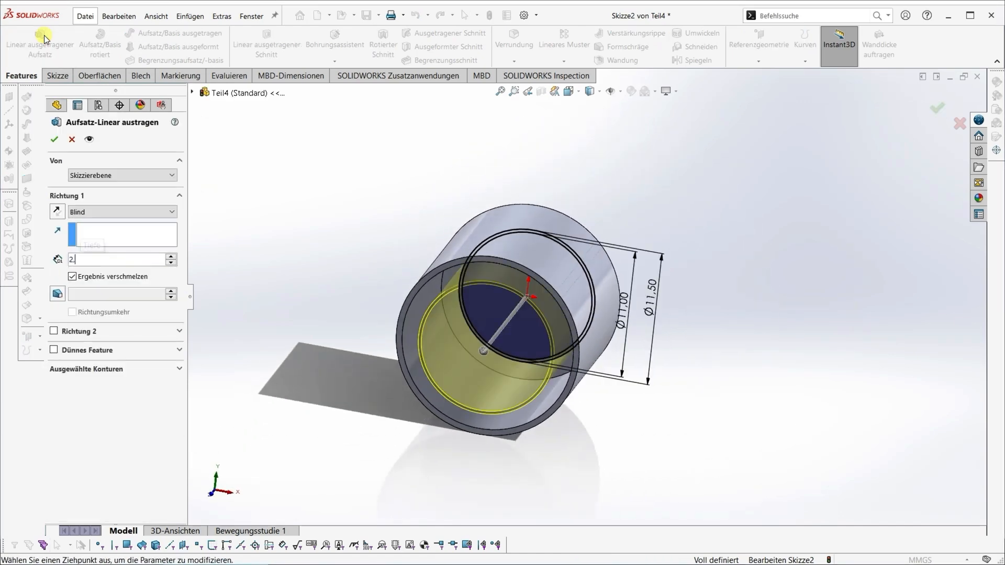
{"action": "key", "text": "Return"}
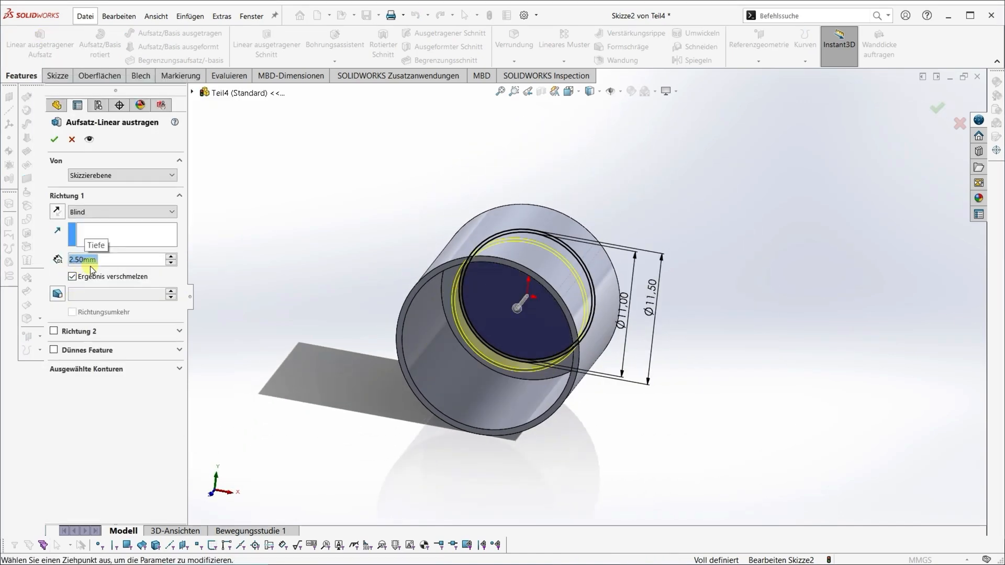
{"action": "double_click", "coordinate": [106, 258]}
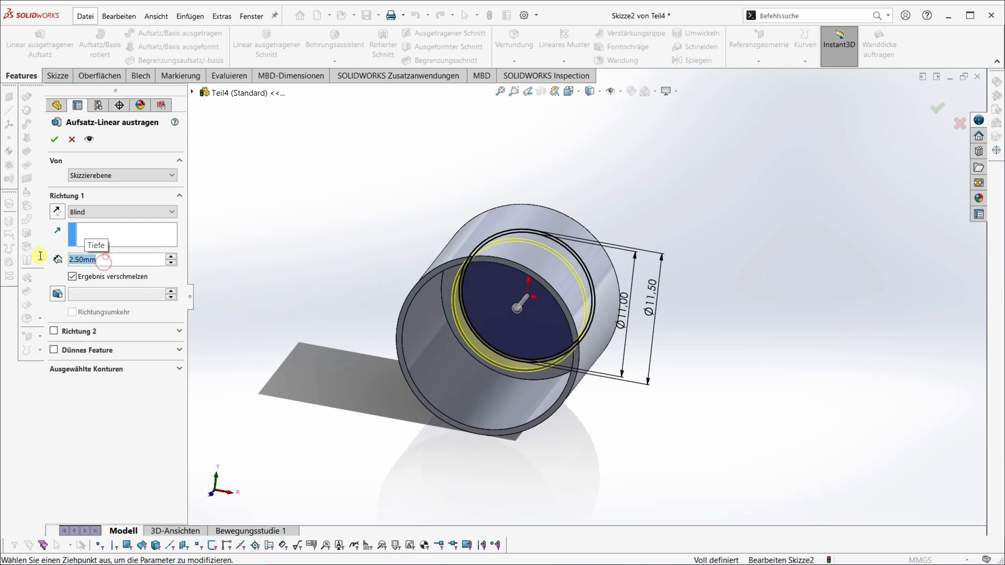
{"action": "left_click", "coordinate": [54, 139]}
{"action": "left_click", "coordinate": [345, 238]}
- Open a sketch on the outer face of the closed end and draw a circle about 7.6 mm in diameter centred on the origin
{"action": "middle_click_drag", "start_coordinate": [383, 212], "coordinate": [371, 356]}
{"action": "left_click", "coordinate": [512, 228]}
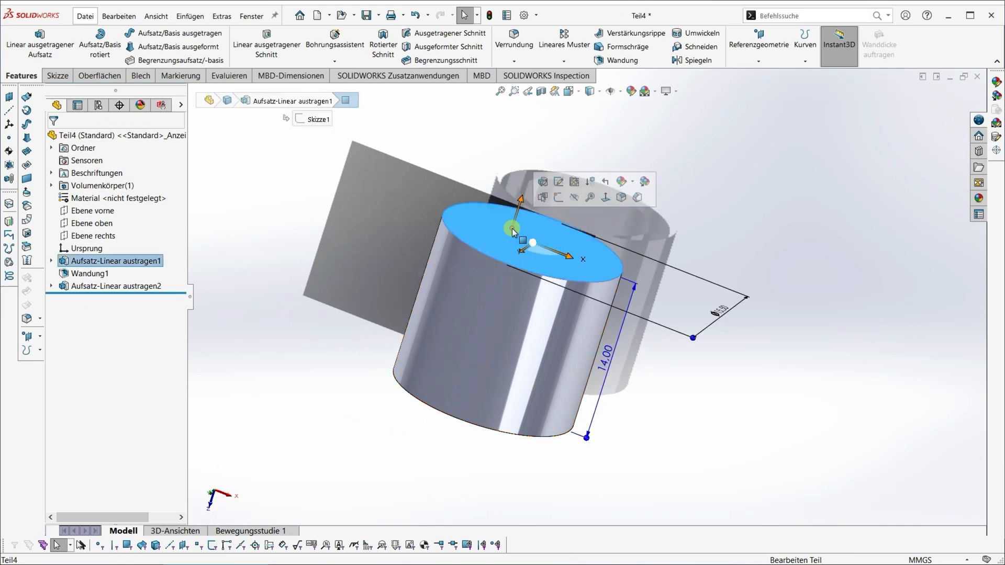
{"action": "left_click", "coordinate": [555, 201]}
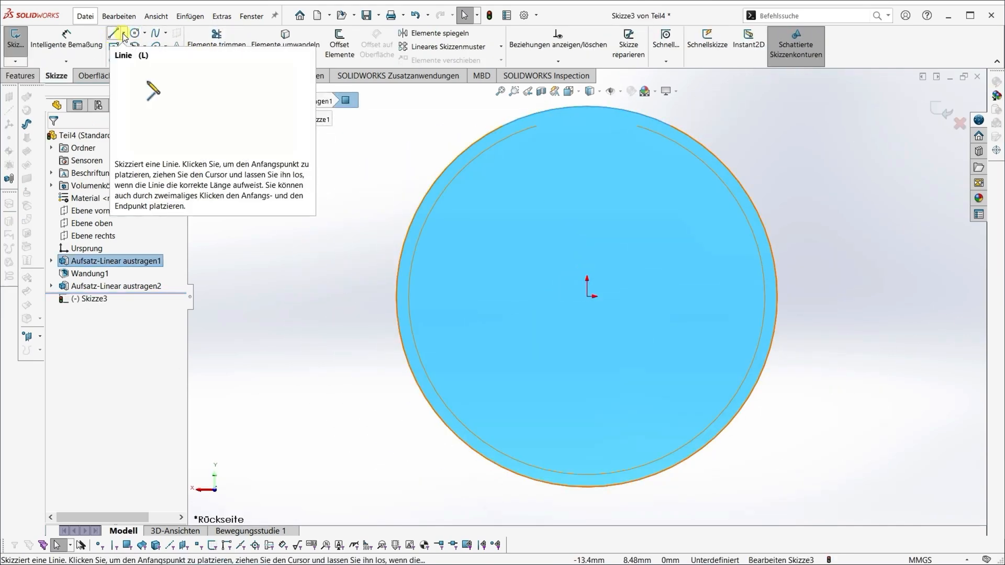
{"action": "left_click", "coordinate": [135, 33]}
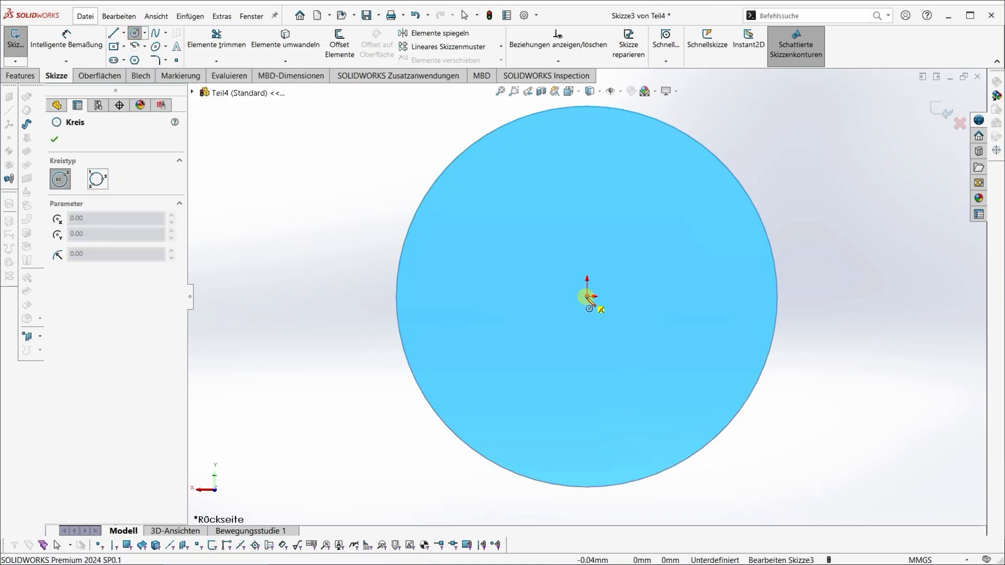
{"action": "left_click", "coordinate": [587, 297]}
{"action": "left_click", "coordinate": [587, 204]}
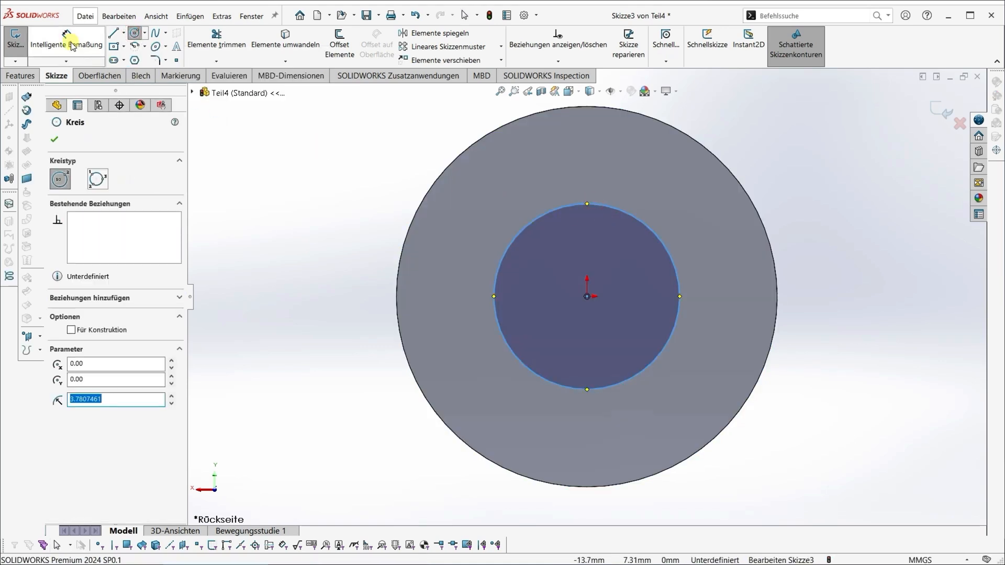
- Set the diameter of the circle on the closed end face to 11 mm
{"action": "left_click", "coordinate": [72, 46]}
{"action": "left_click", "coordinate": [677, 273]}
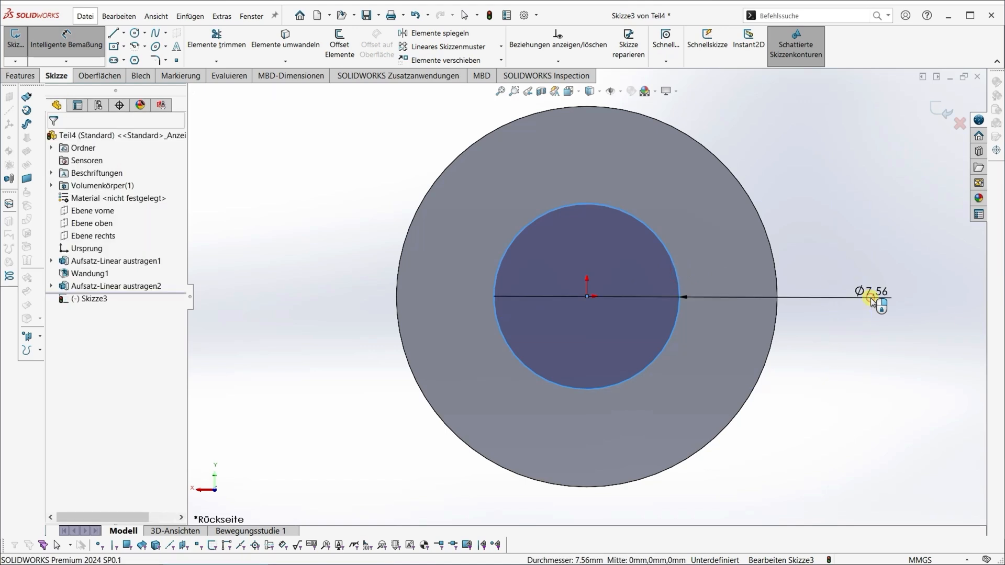
{"action": "left_click", "coordinate": [872, 299]}
{"action": "type", "text": "11"}
{"action": "key", "text": "Return"}
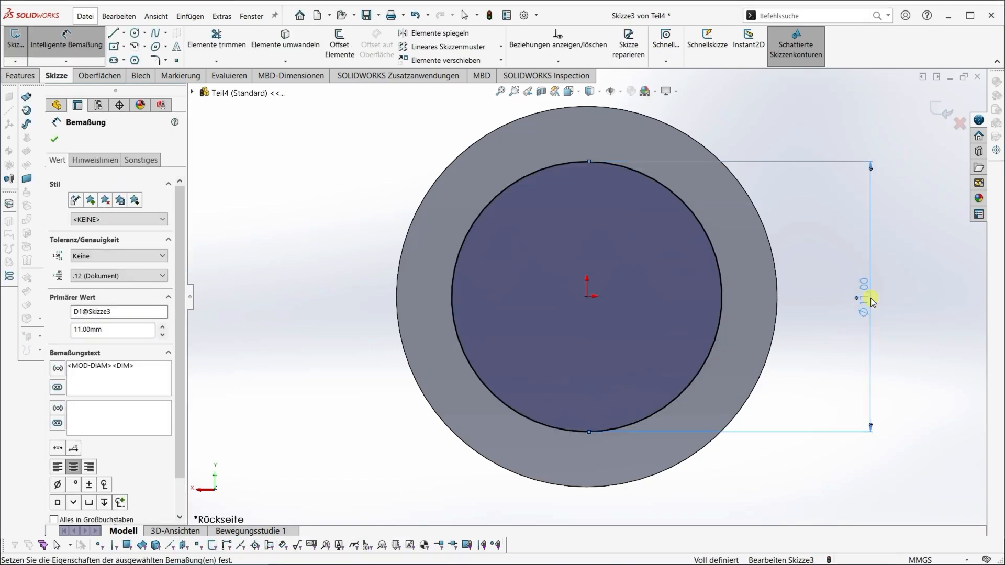
- Sketch a closed horizontal rectangle of lines from the origin out past the part's edge, about 12.7 mm long and 0.77 mm high
{"action": "left_click", "coordinate": [113, 35]}
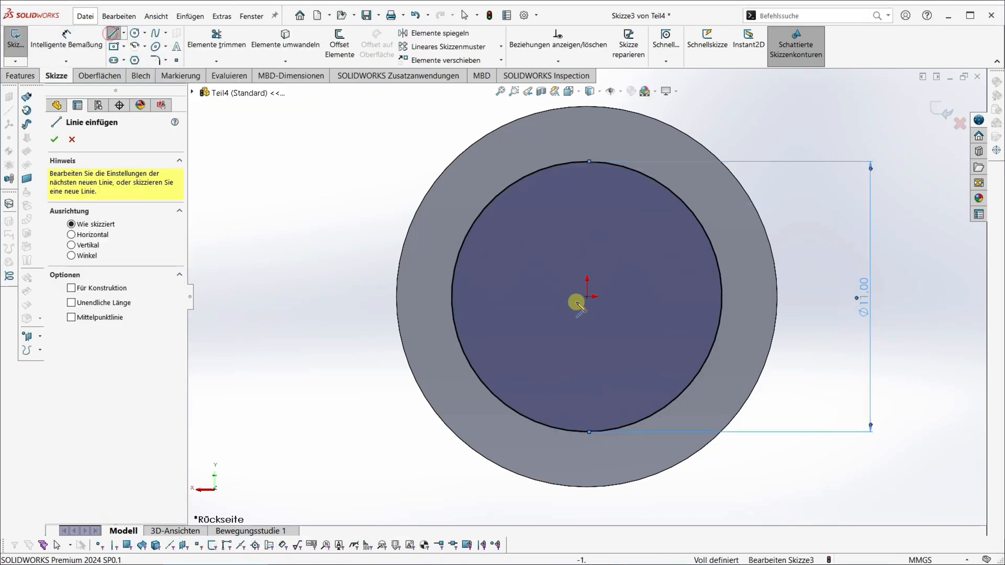
{"action": "left_click", "coordinate": [587, 297]}
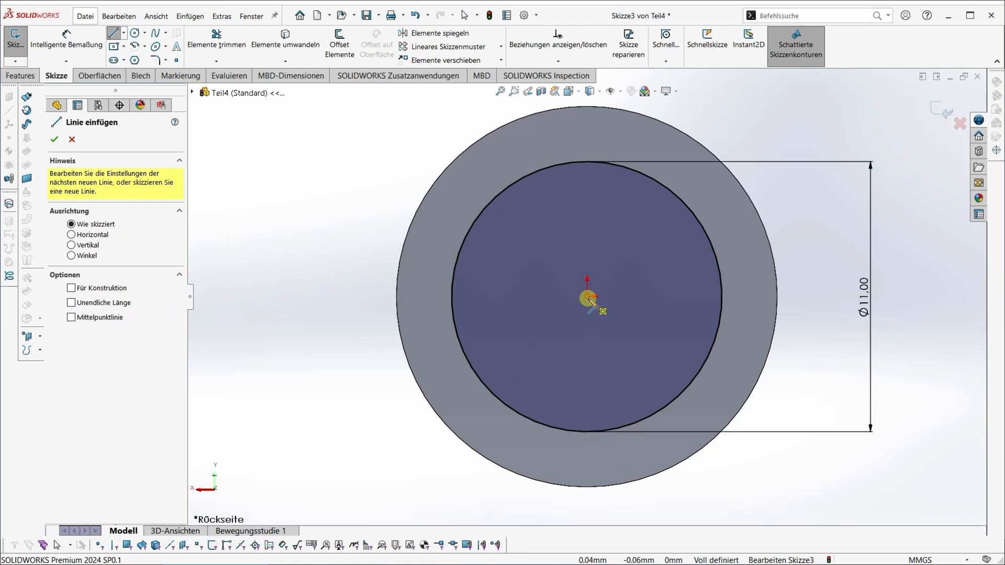
{"action": "left_click", "coordinate": [275, 297]}
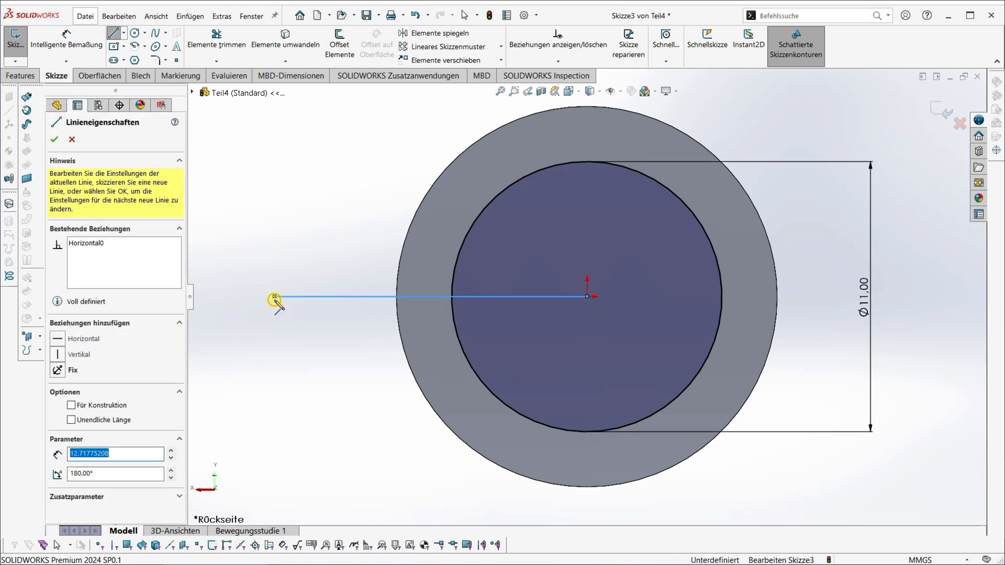
{"action": "left_click", "coordinate": [275, 278]}
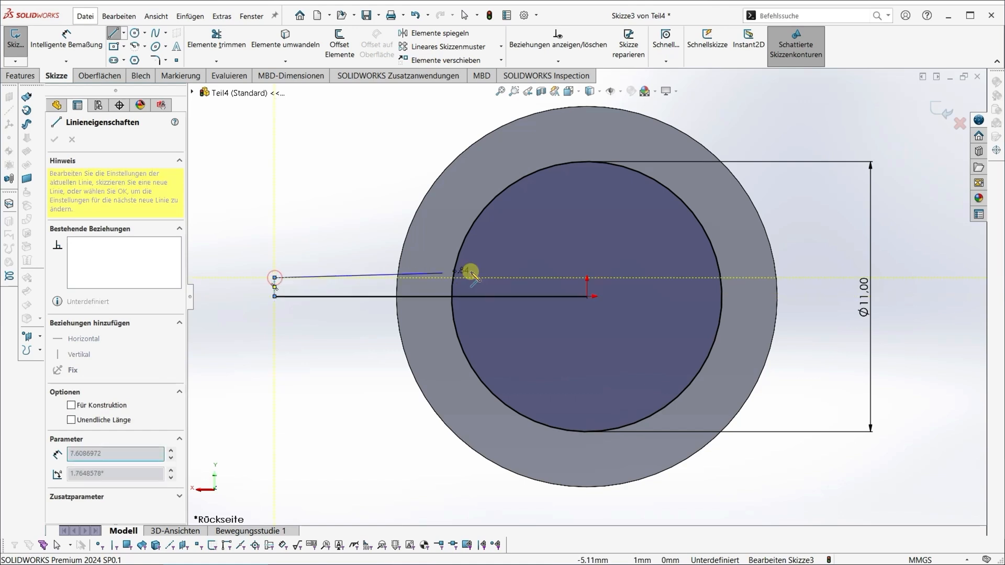
{"action": "left_click", "coordinate": [587, 278]}
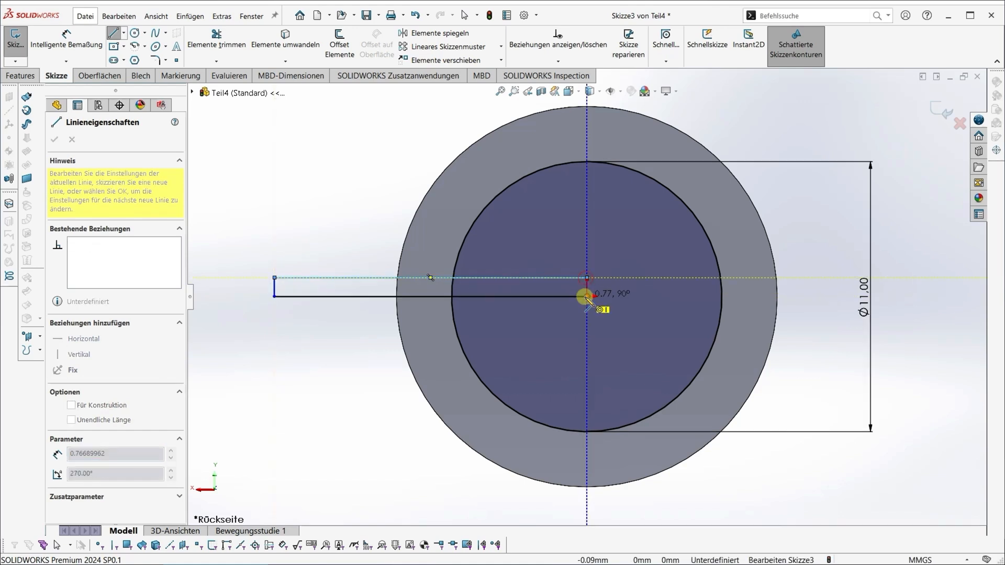
{"action": "left_click", "coordinate": [587, 297]}
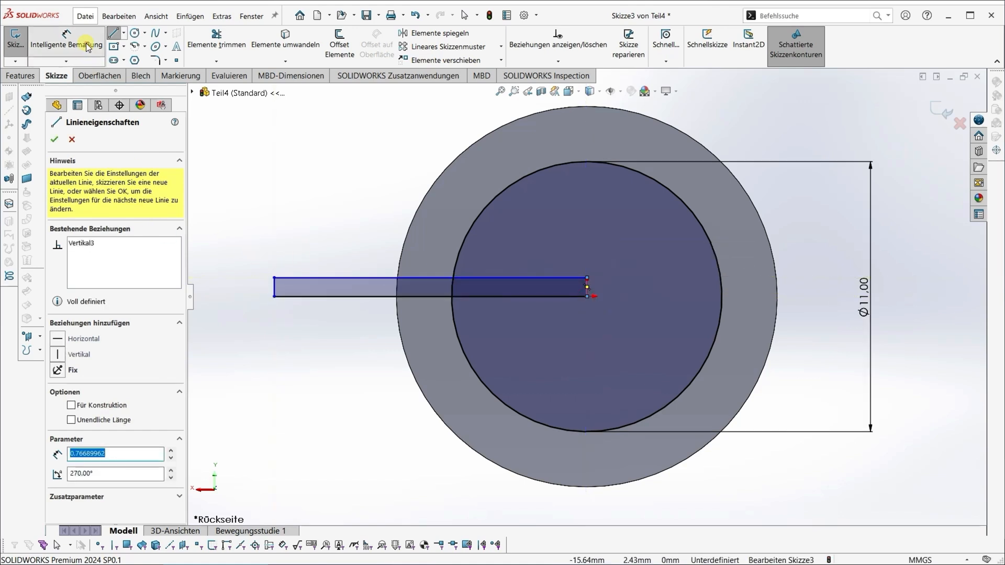
- Set the horizontal distance from the origin to the rectangle's outer lower corner to 10 mm
{"action": "left_click", "coordinate": [66, 39]}
{"action": "left_click", "coordinate": [274, 297]}
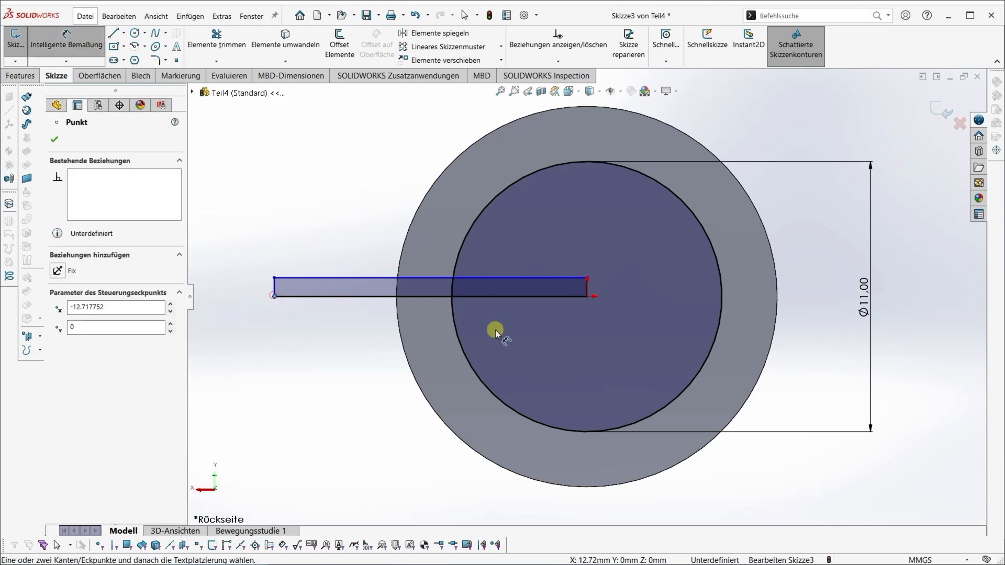
{"action": "left_click", "coordinate": [588, 297]}
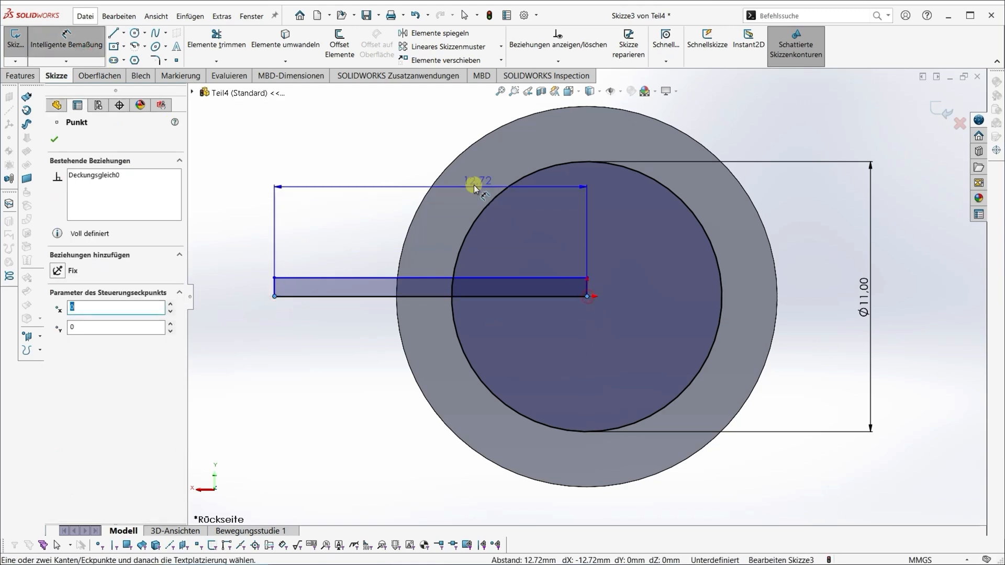
{"action": "left_click", "coordinate": [427, 157]}
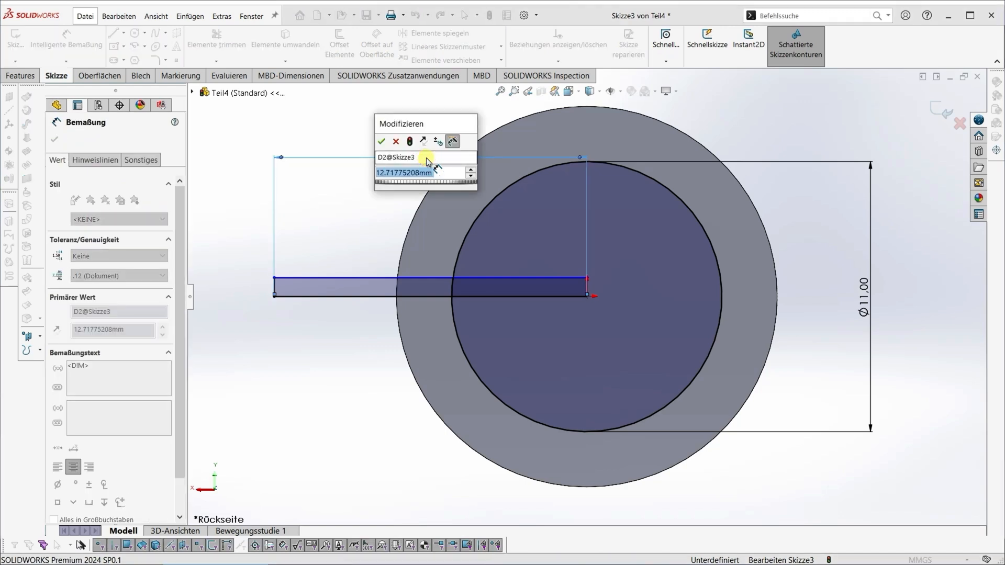
{"action": "type", "text": "10"}
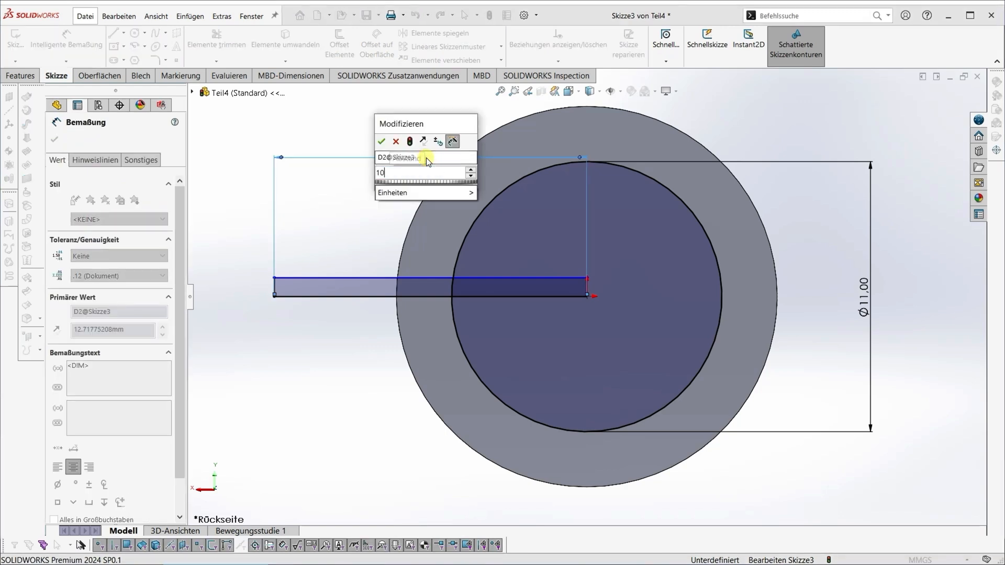
{"action": "key", "text": "Return"}
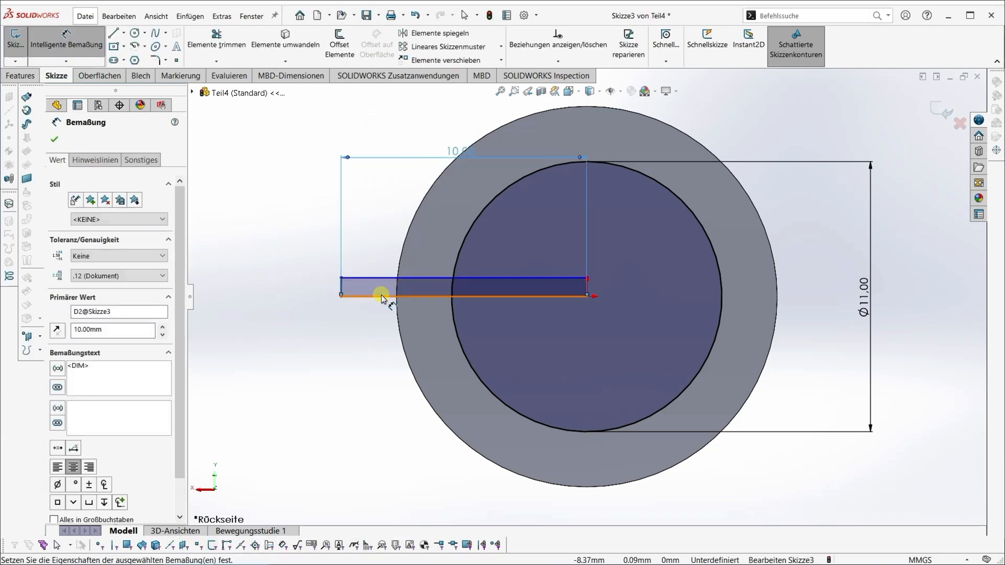
- Set the height of the horizontal rectangle, measured at its outer short side, to 2 mm
{"action": "left_click", "coordinate": [341, 286]}
{"action": "left_click", "coordinate": [300, 282]}
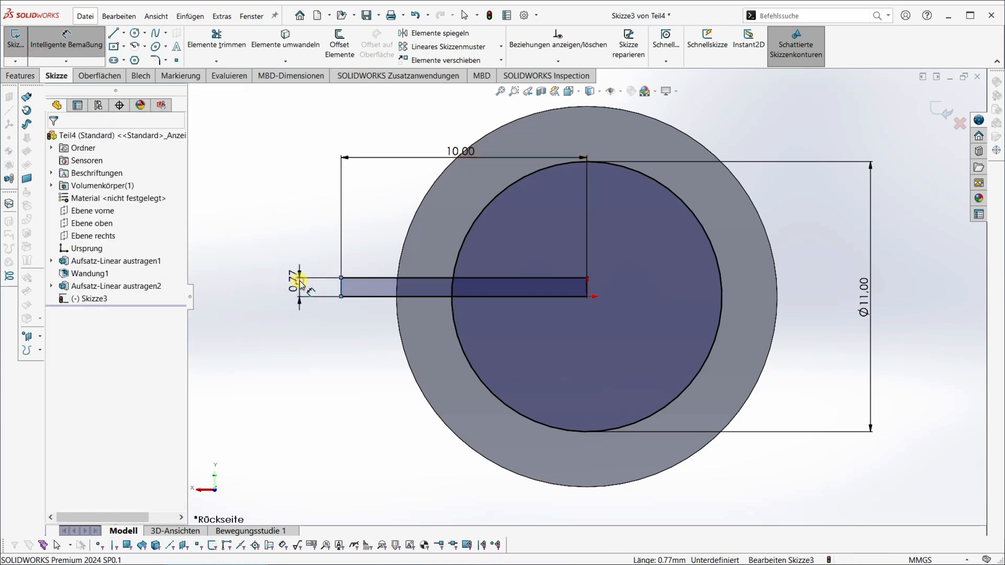
{"action": "type", "text": "2"}
{"action": "key", "text": "Return"}
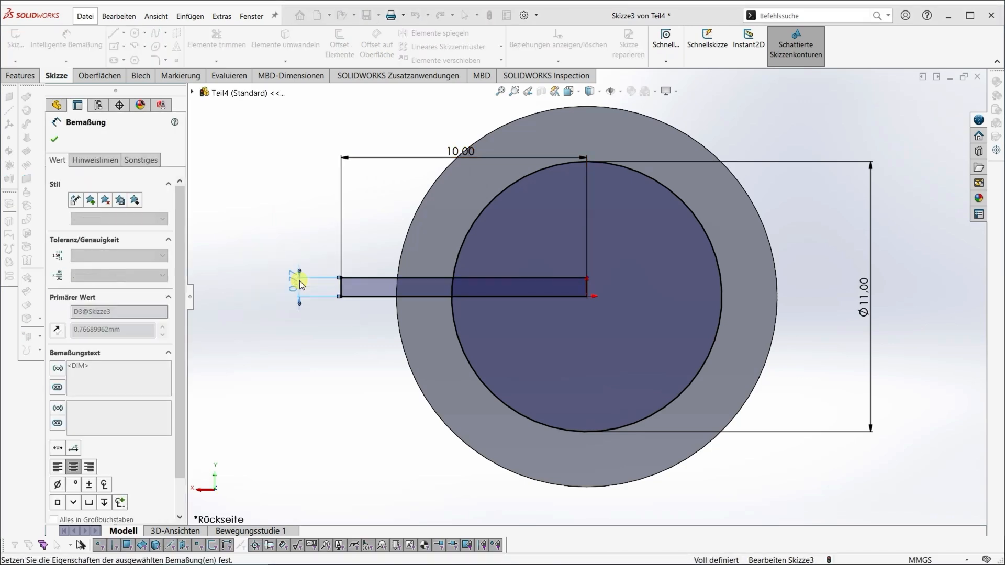
{"action": "key", "text": "Escape"}
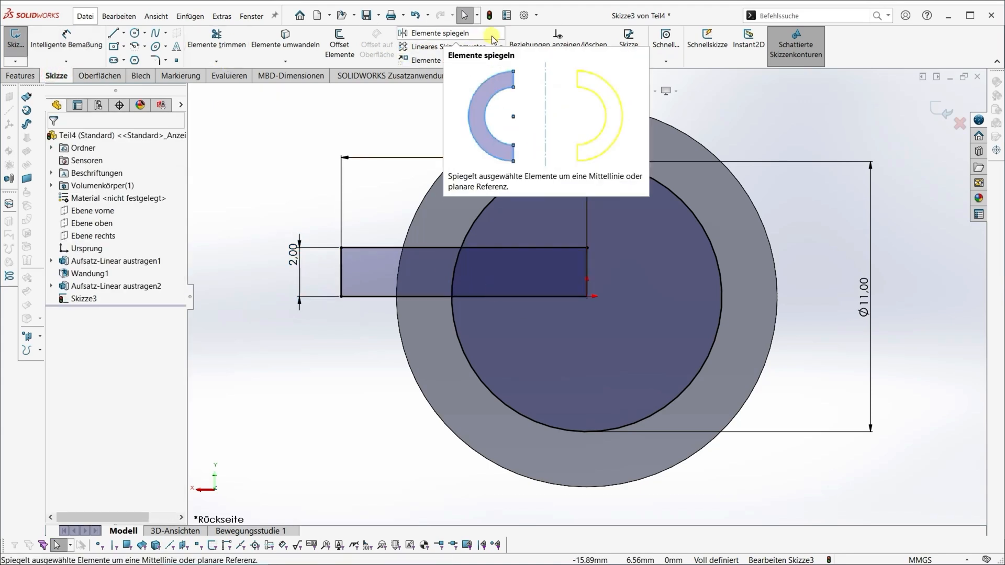
- Mirror the rectangle's two short sides and upper line about its lower long line
{"action": "left_click", "coordinate": [471, 33]}
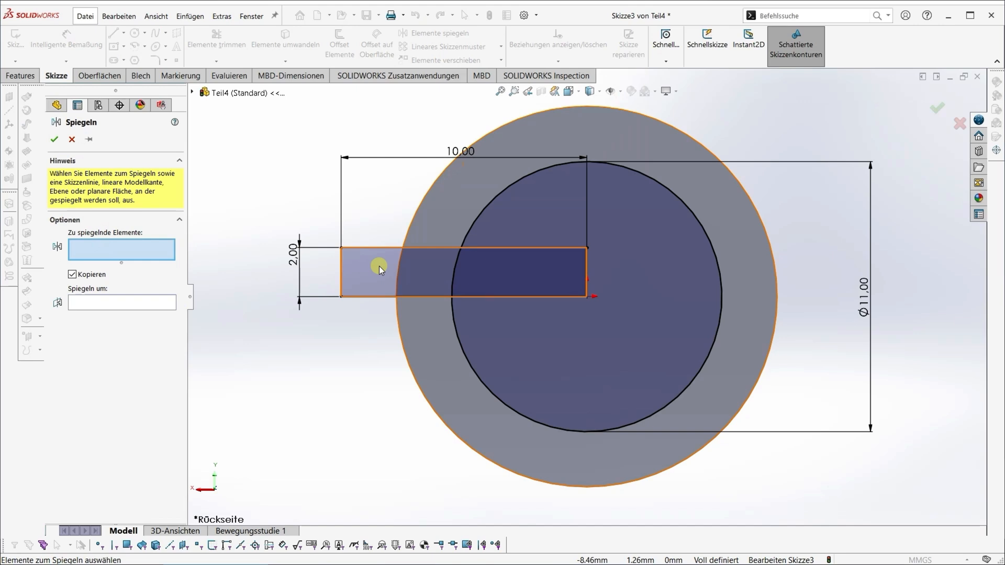
{"action": "left_click", "coordinate": [339, 264]}
{"action": "left_click", "coordinate": [376, 249]}
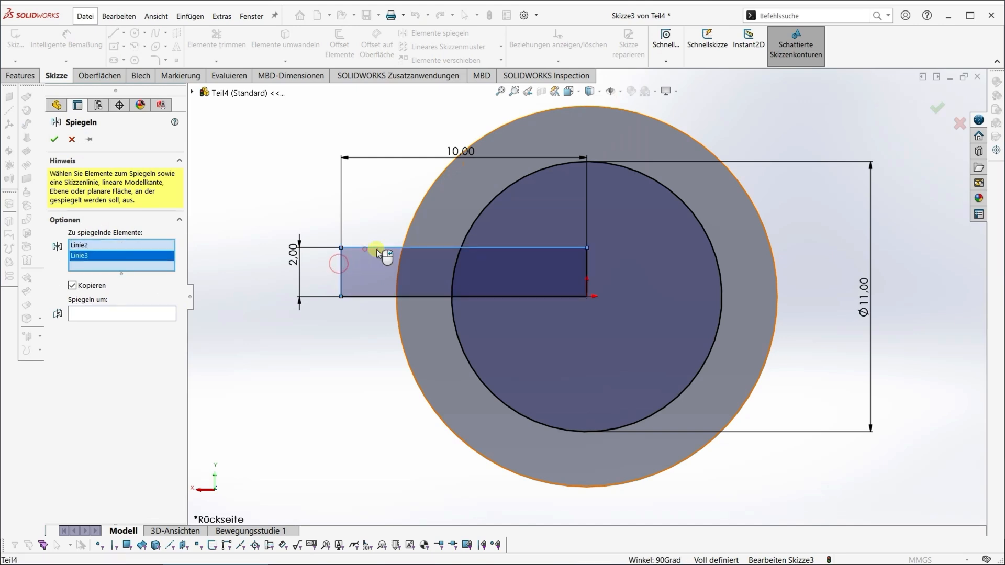
{"action": "left_click", "coordinate": [586, 270]}
{"action": "left_click", "coordinate": [537, 297]}
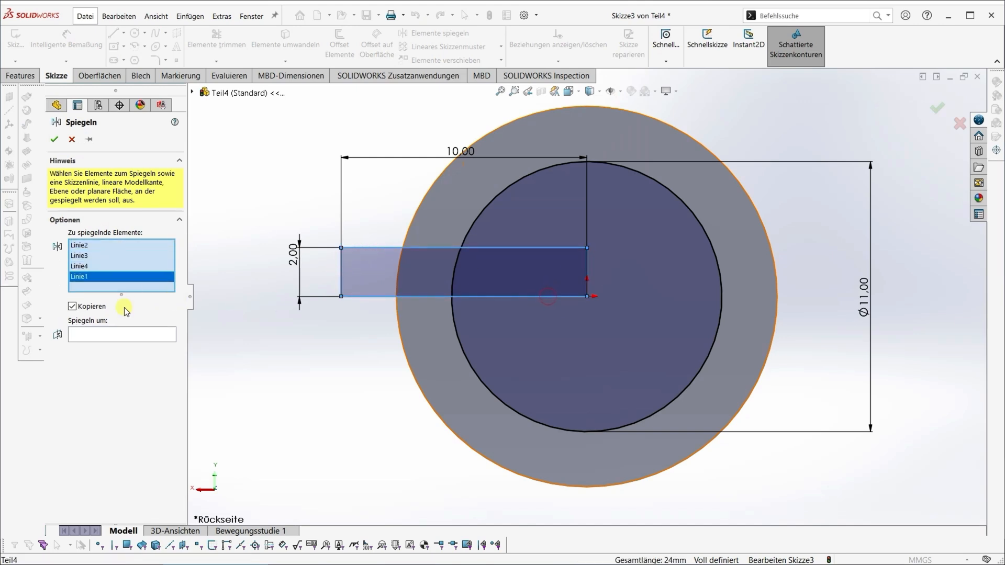
{"action": "left_click", "coordinate": [121, 334]}
{"action": "left_click", "coordinate": [382, 296]}
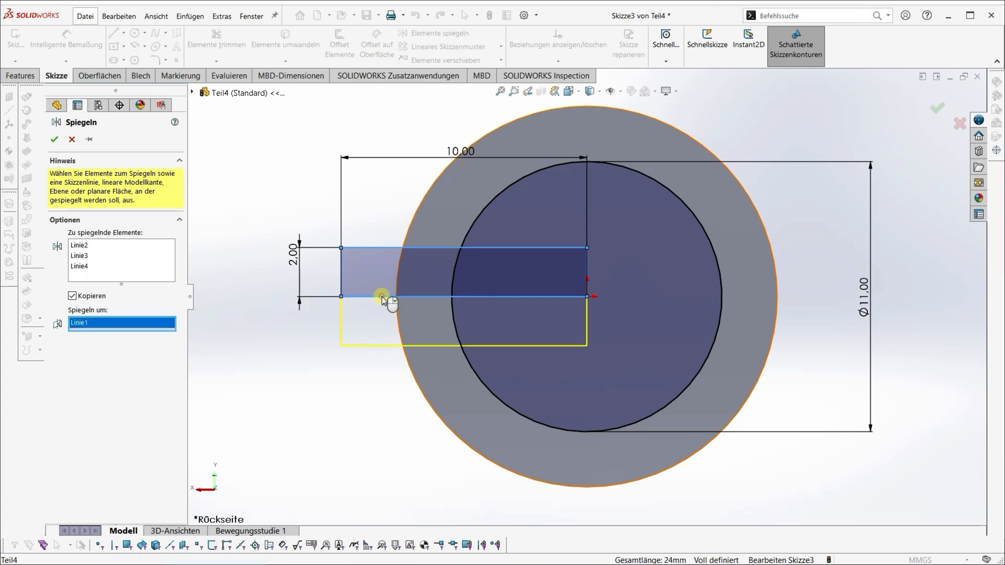
{"action": "left_click", "coordinate": [54, 139]}
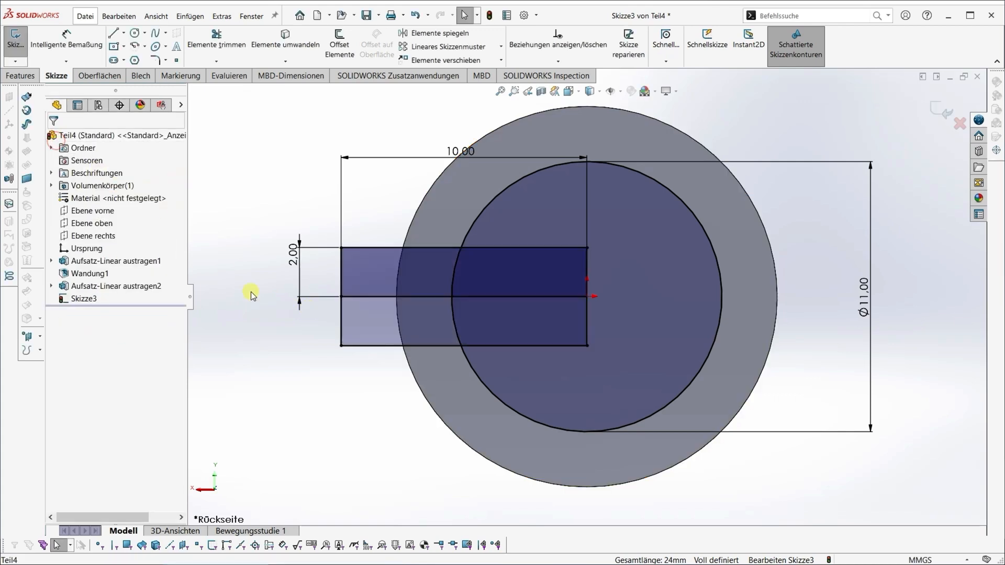
- Trim the 11 mm circle so that only the arc inside the two mirrored rectangles is left
{"action": "left_click", "coordinate": [212, 40]}
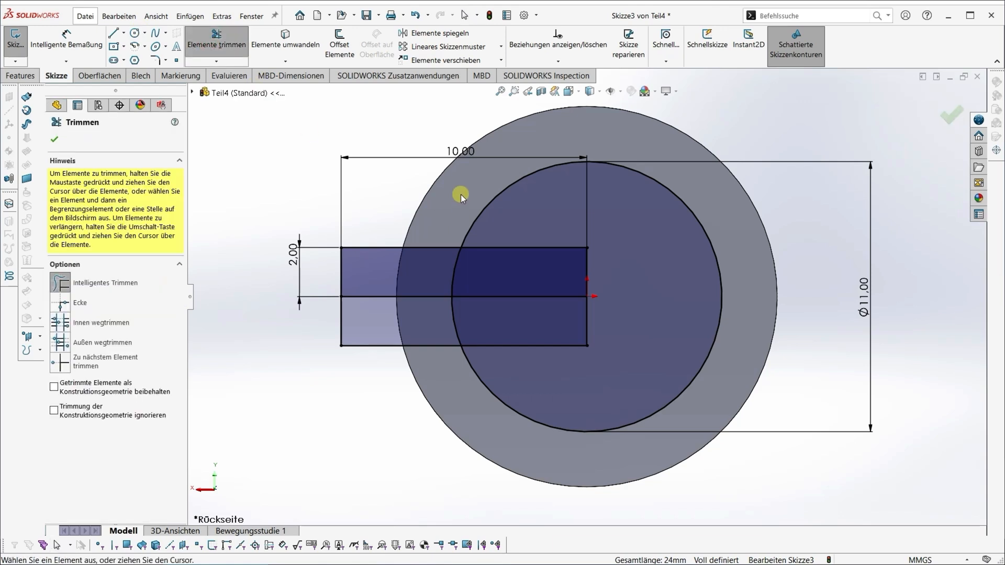
{"action": "left_click_drag", "start_coordinate": [461, 193], "coordinate": [539, 203]}
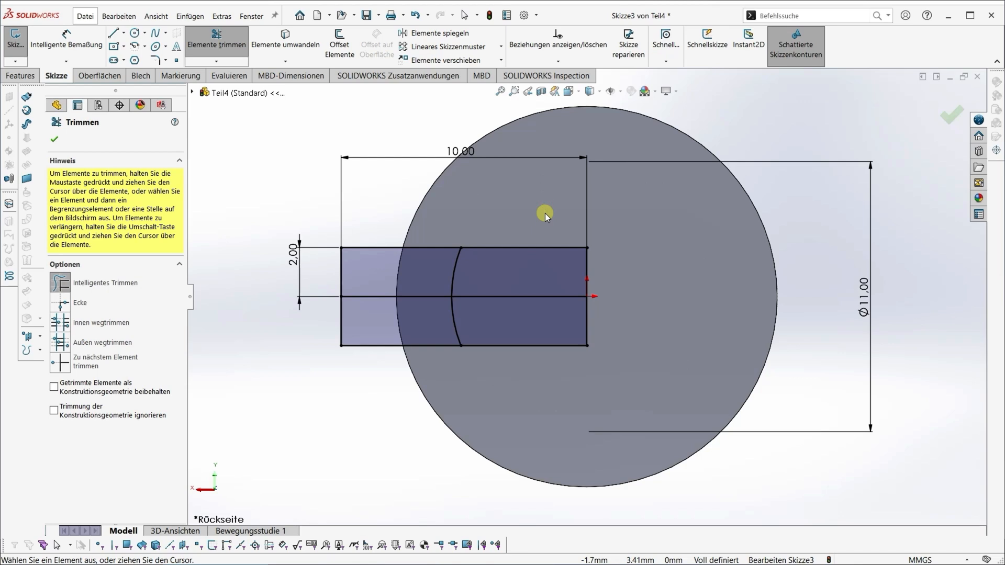
{"action": "key", "text": "Escape"}
- Set the horizontal length from the origin to the rectangles' outer short side to 12 mm
{"action": "double_click", "coordinate": [467, 155]}
{"action": "type", "text": "12"}
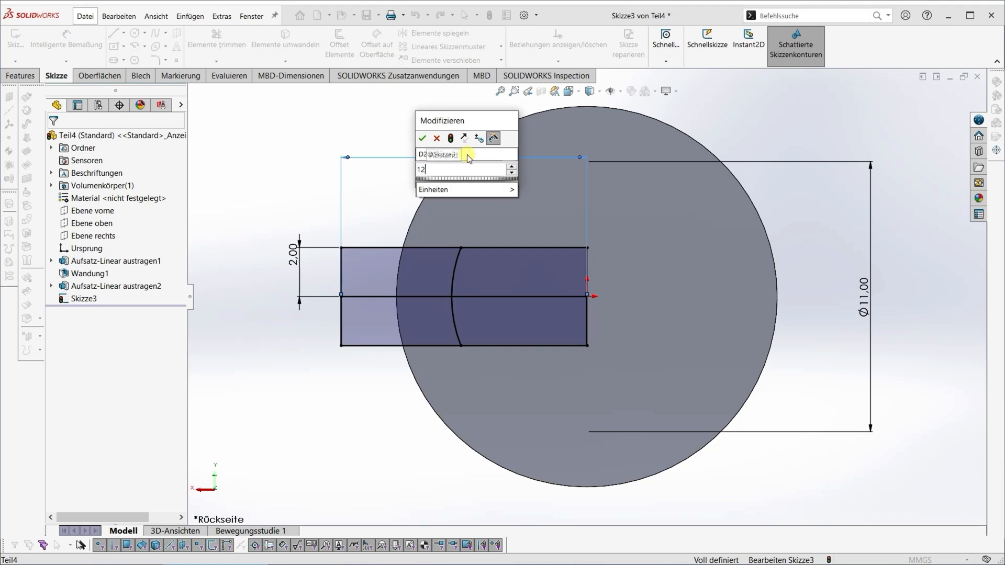
{"action": "key", "text": "Return"}
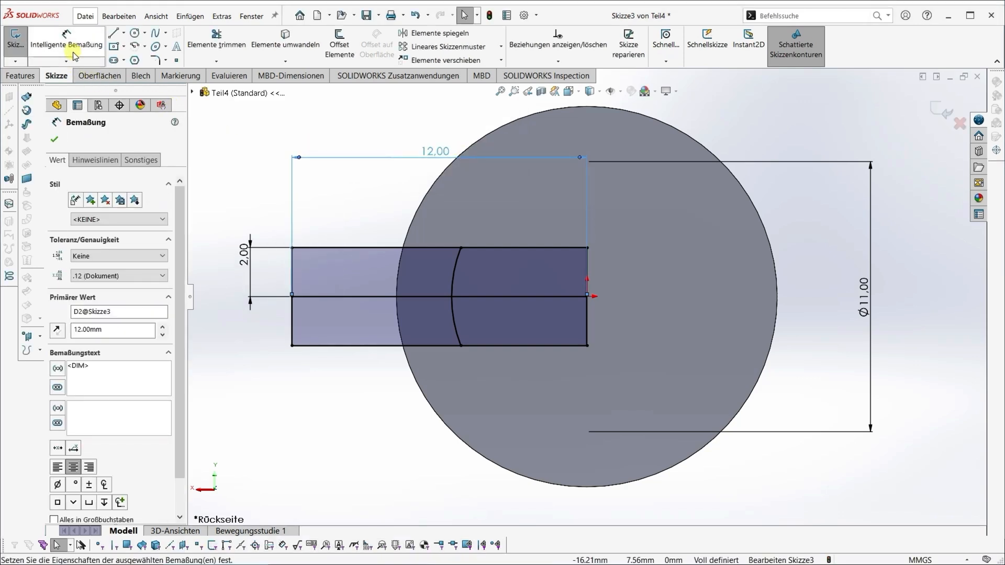
- Trim away the horizontal lines between the arc and the origin and the vertical line through the origin
{"action": "left_click", "coordinate": [218, 53]}
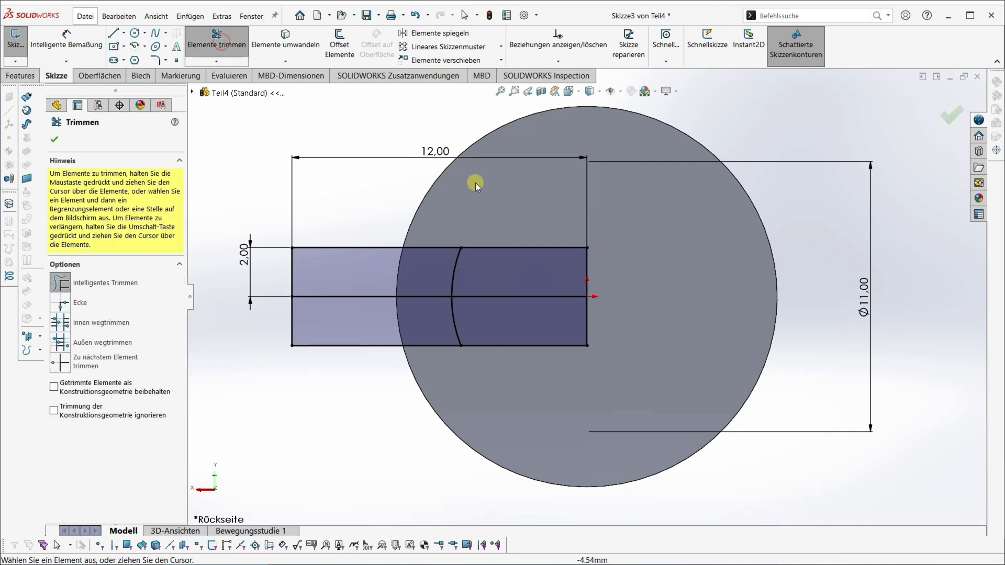
{"action": "mouse_move", "coordinate": [506, 216]}
{"action": "left_mouse_down"}
{"action": "mouse_move", "coordinate": [498, 322]}
{"action": "mouse_move", "coordinate": [511, 384]}
{"action": "left_mouse_up"}
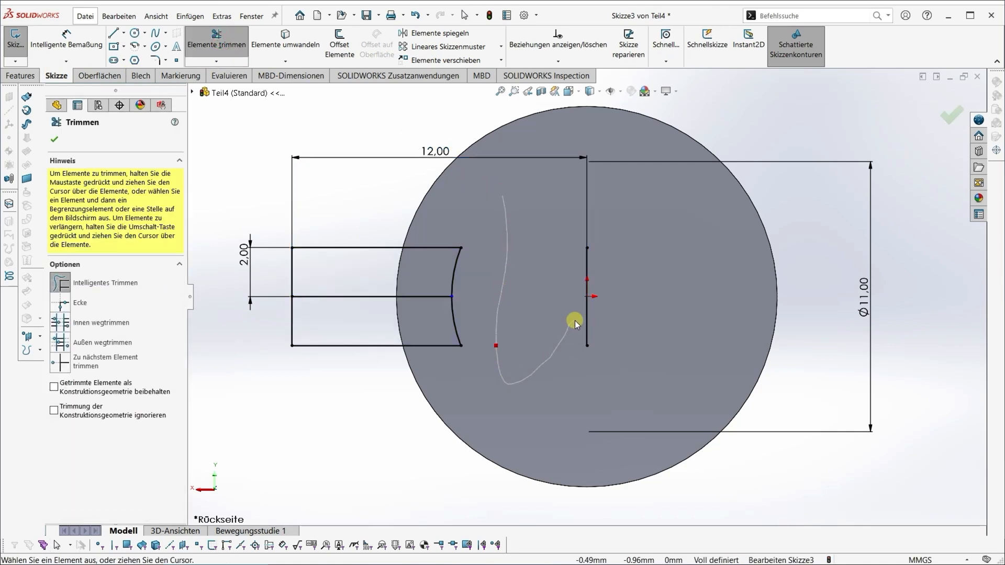
{"action": "mouse_move", "coordinate": [579, 319]}
{"action": "left_mouse_down"}
{"action": "mouse_move", "coordinate": [601, 265]}
{"action": "mouse_move", "coordinate": [550, 284]}
{"action": "left_mouse_up"}
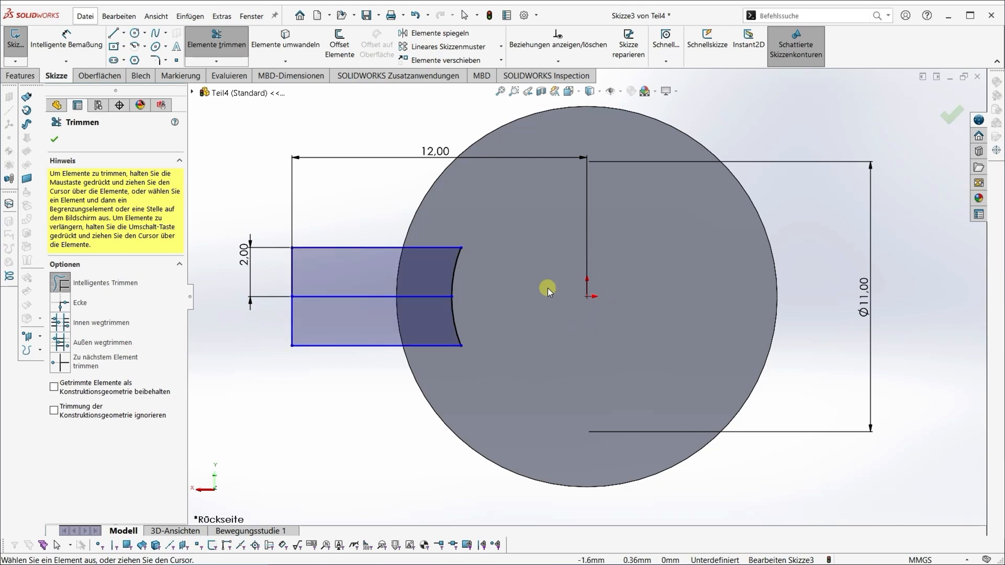
{"action": "left_click", "coordinate": [55, 140]}
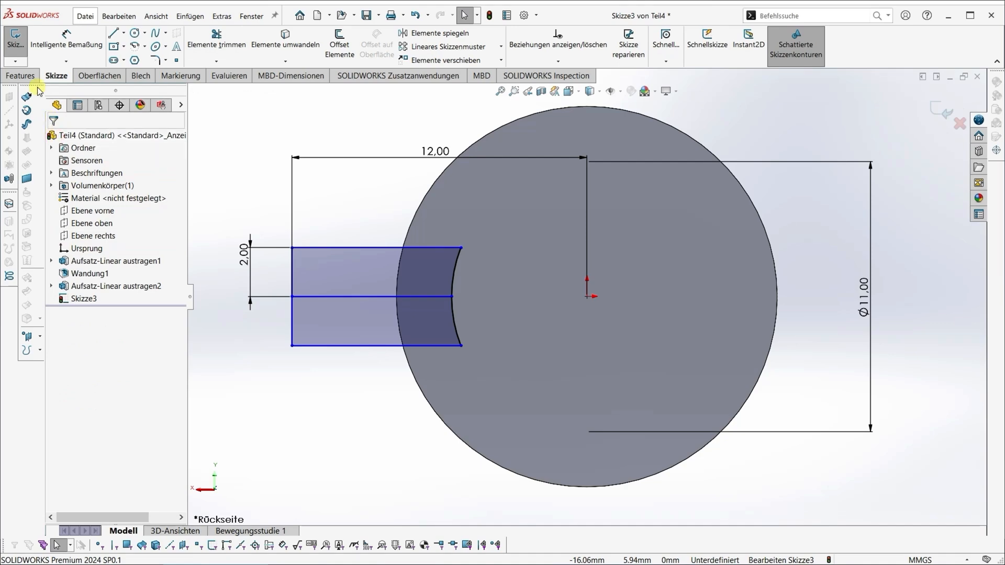
- Extrude all four regions of the tab profile blind by 2.5 mm along the cylinder wall, merged with the body
{"action": "left_click", "coordinate": [20, 75]}
{"action": "left_click", "coordinate": [42, 47]}
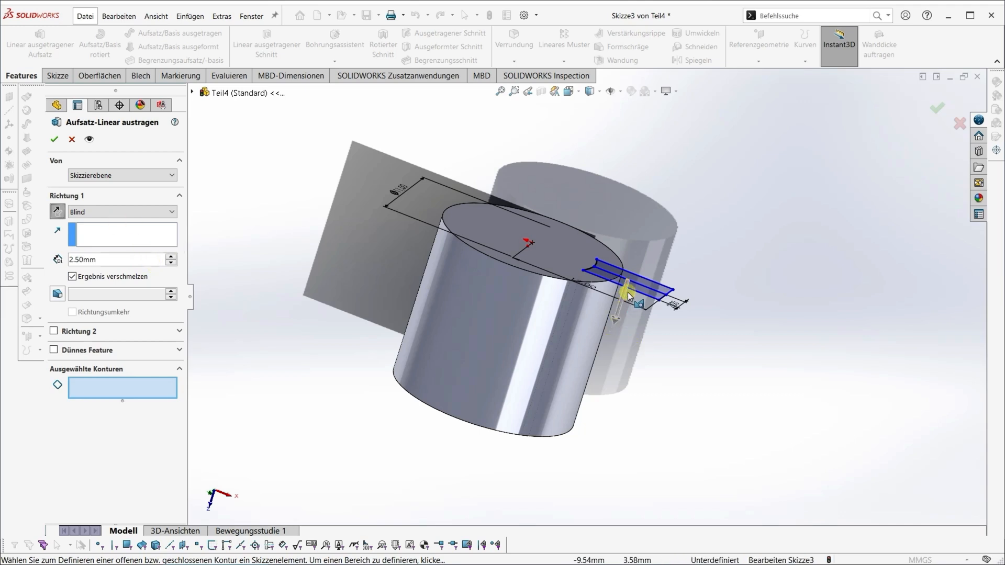
{"action": "middle_click_drag", "start_coordinate": [640, 287], "coordinate": [563, 413]}
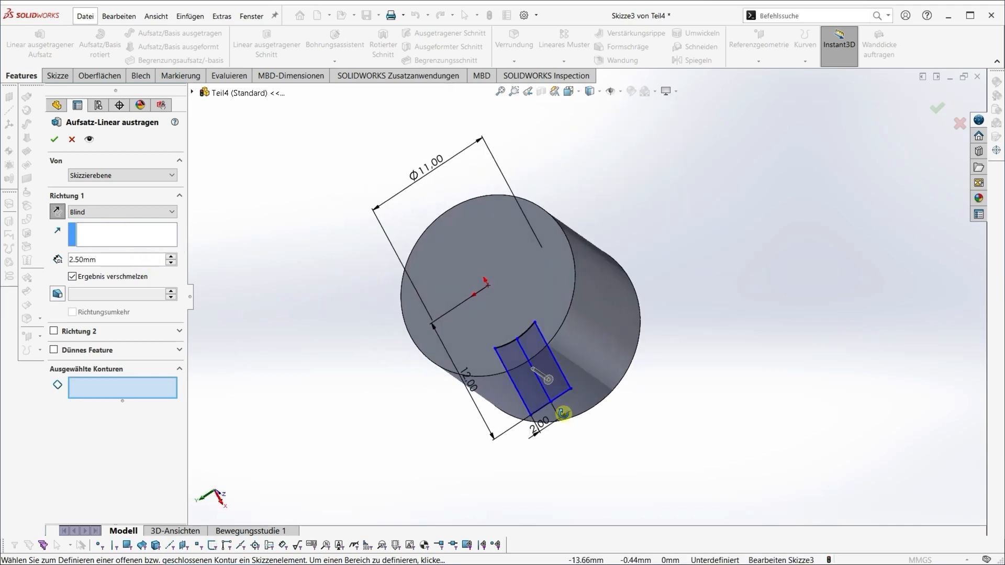
{"action": "left_click", "coordinate": [535, 343]}
{"action": "left_click", "coordinate": [548, 374]}
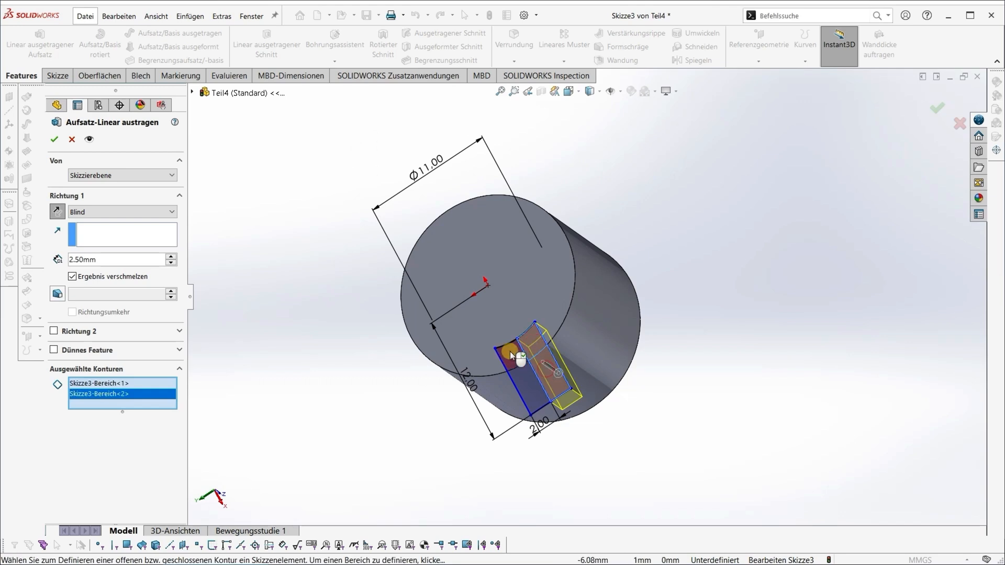
{"action": "left_click", "coordinate": [523, 357]}
{"action": "left_click", "coordinate": [538, 401]}
{"action": "mouse_move", "coordinate": [557, 438]}
{"action": "middle_mouse_down"}
{"action": "mouse_move", "coordinate": [579, 387]}
{"action": "mouse_move", "coordinate": [550, 213]}
{"action": "mouse_move", "coordinate": [545, 246]}
{"action": "middle_mouse_up"}
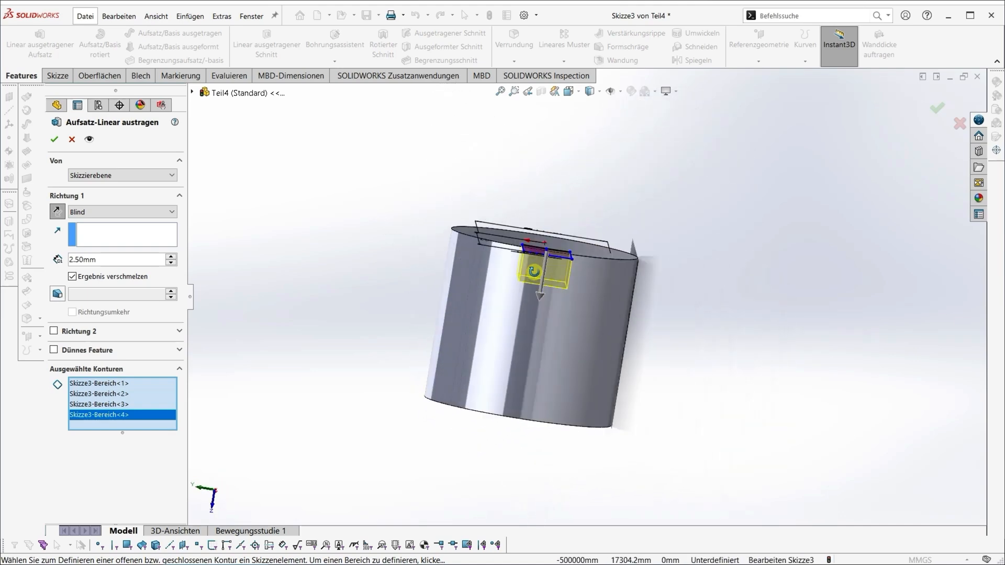
{"action": "left_click", "coordinate": [55, 140]}
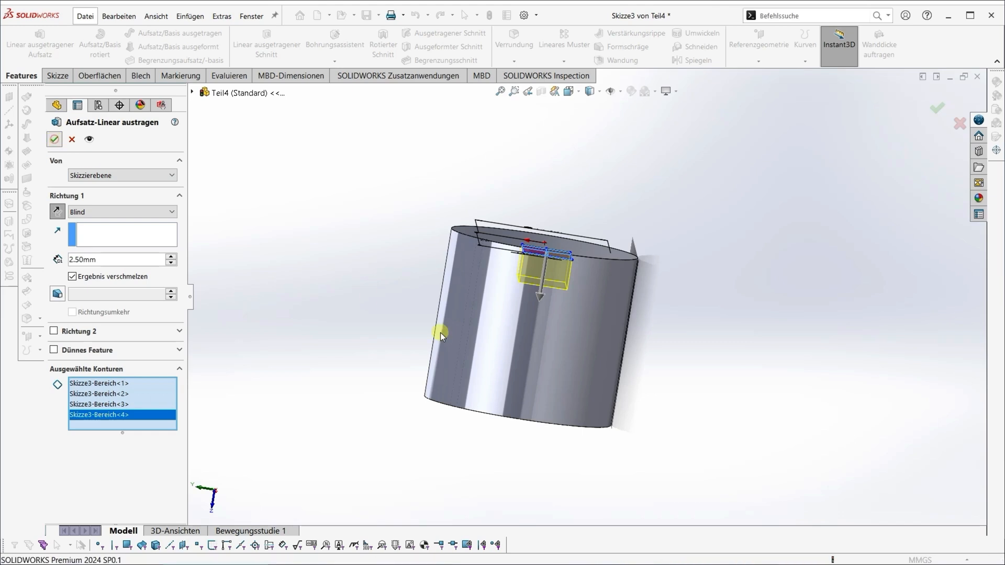
{"action": "left_click", "coordinate": [708, 429]}
- Open a sketch on the tab's outer end face and draw a centre rectangle about 1.8 by 3 mm in its middle
{"action": "mouse_move", "coordinate": [658, 447]}
{"action": "middle_mouse_down"}
{"action": "mouse_move", "coordinate": [648, 401]}
{"action": "mouse_move", "coordinate": [670, 170]}
{"action": "mouse_move", "coordinate": [658, 222]}
{"action": "mouse_move", "coordinate": [646, 442]}
{"action": "middle_mouse_up"}
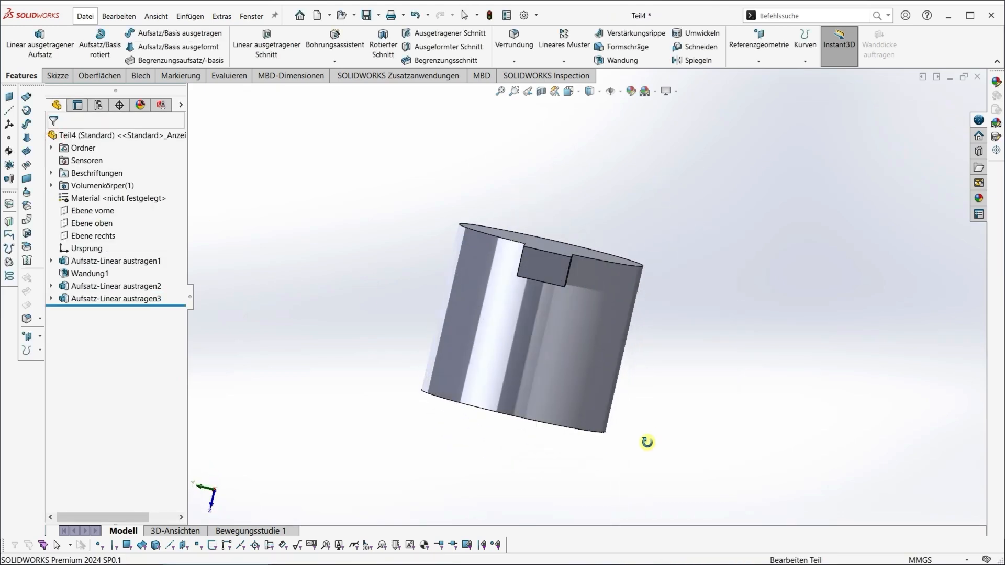
{"action": "left_click", "coordinate": [542, 280]}
{"action": "left_click", "coordinate": [592, 243]}
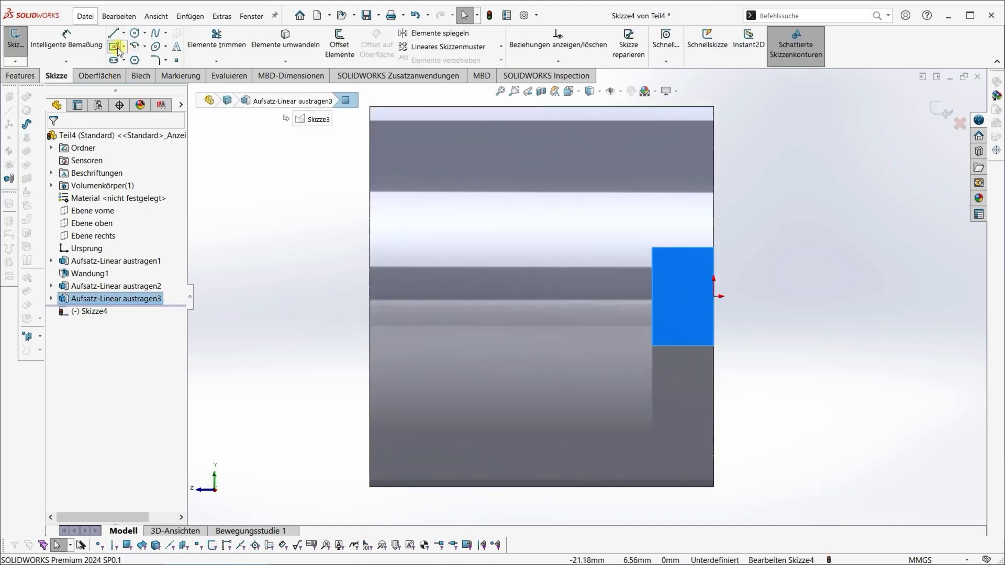
{"action": "left_click", "coordinate": [118, 47]}
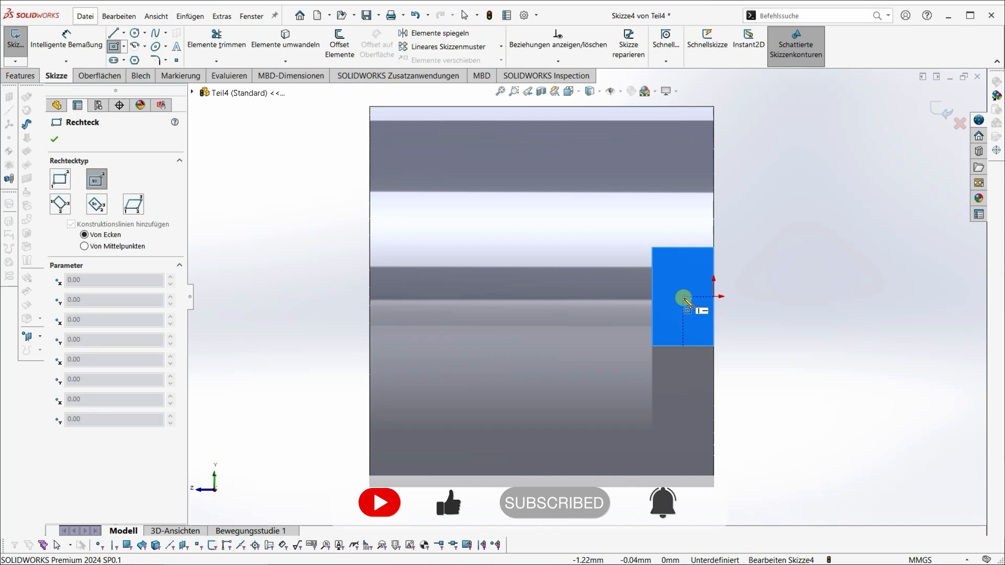
{"action": "left_click", "coordinate": [662, 261]}
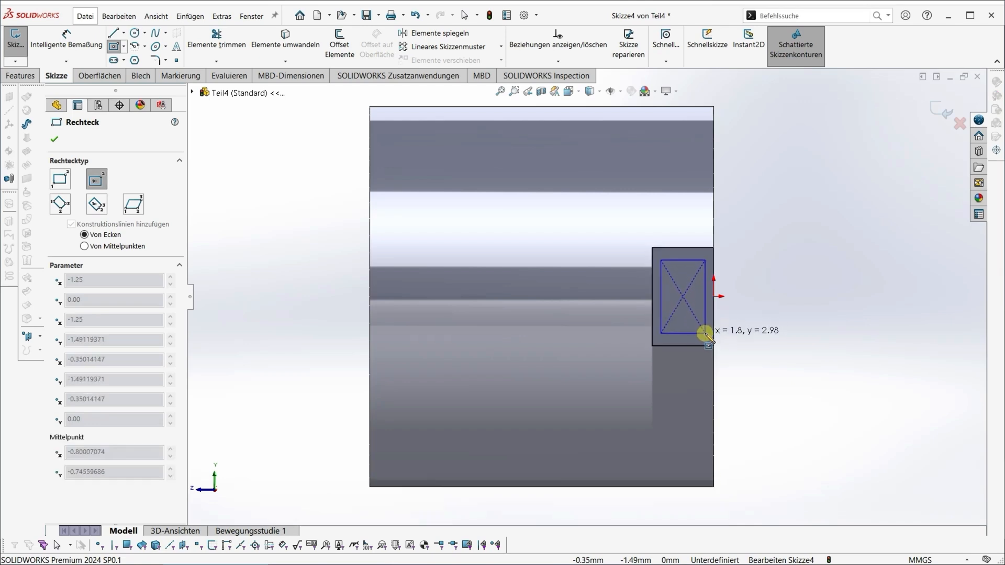
{"action": "left_click", "coordinate": [705, 333]}
{"action": "key", "text": "Escape"}
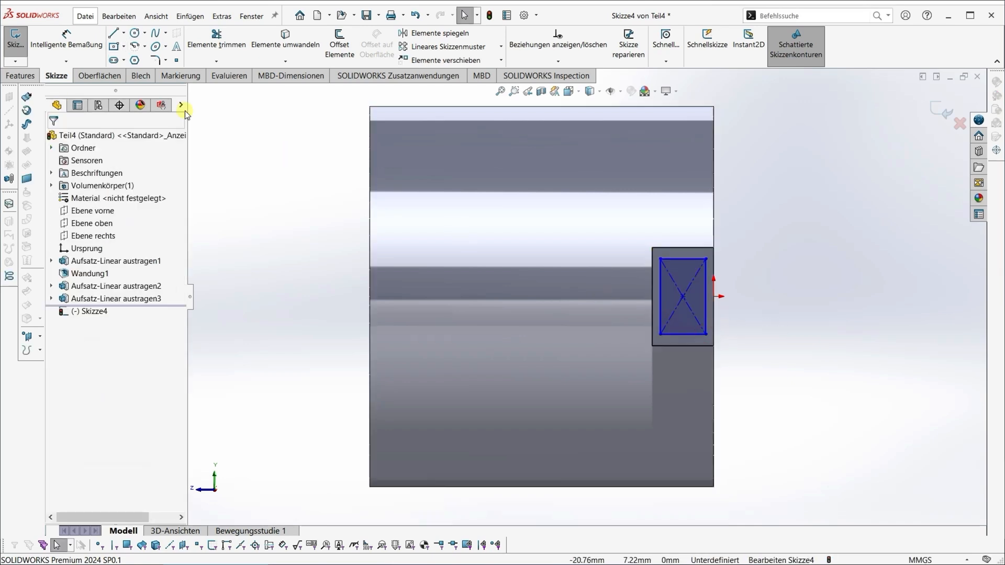
- Set the distance between the rectangle's upper side and the tab face's upper edge to 0.5 mm
{"action": "left_click", "coordinate": [86, 48]}
{"action": "left_click", "coordinate": [683, 257]}
{"action": "left_click", "coordinate": [682, 250]}
{"action": "left_click", "coordinate": [762, 261]}
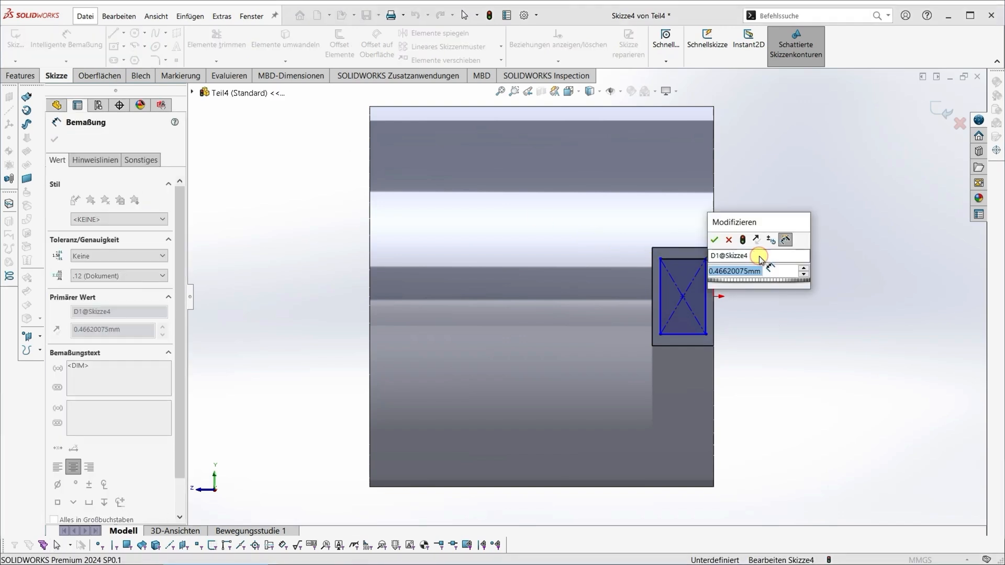
{"action": "type", "text": "0.5"}
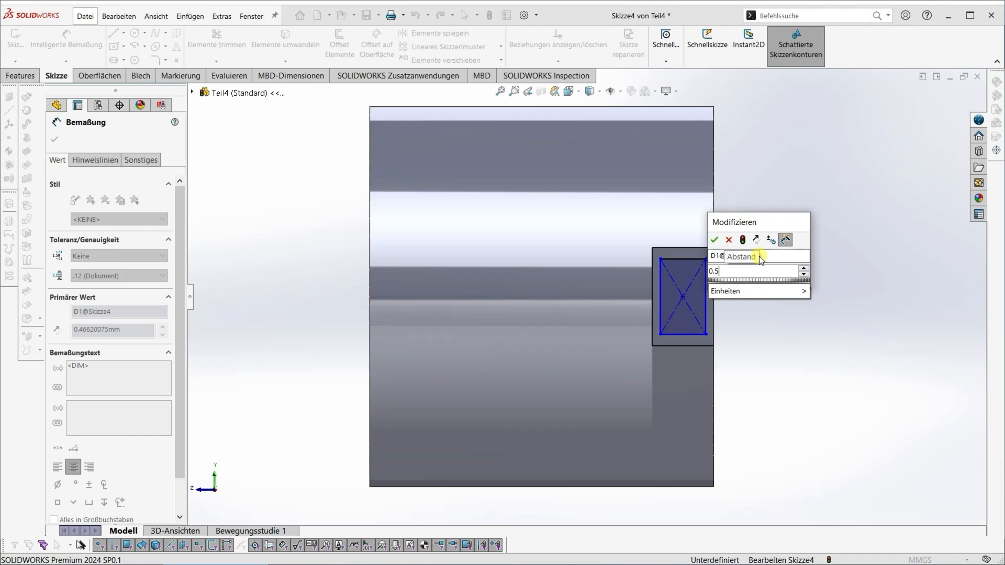
{"action": "key", "text": "Return"}
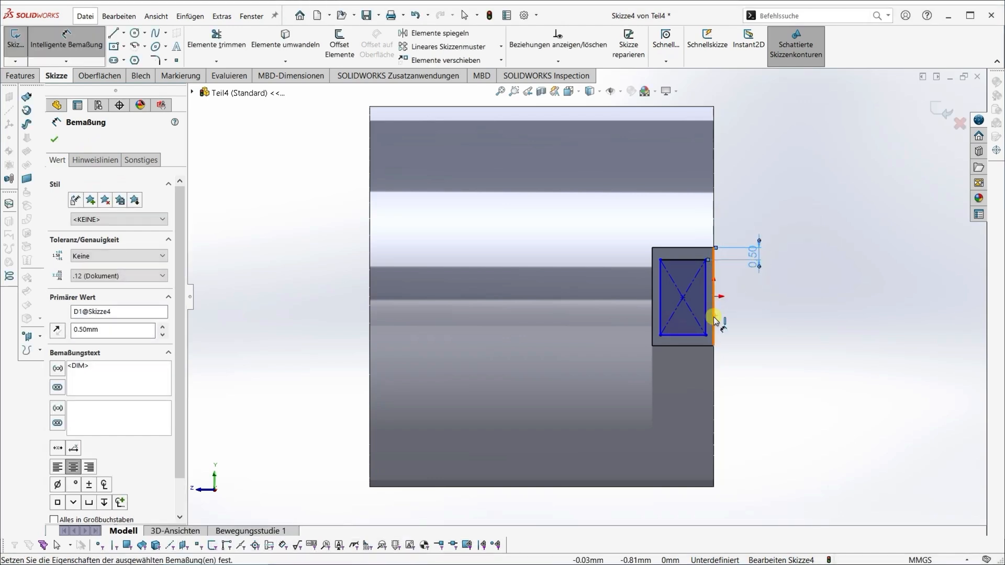
- Set the distance between the rectangle's side nearest the origin and the adjacent edge of the tab face to 0.5 mm
{"action": "left_click", "coordinate": [706, 318]}
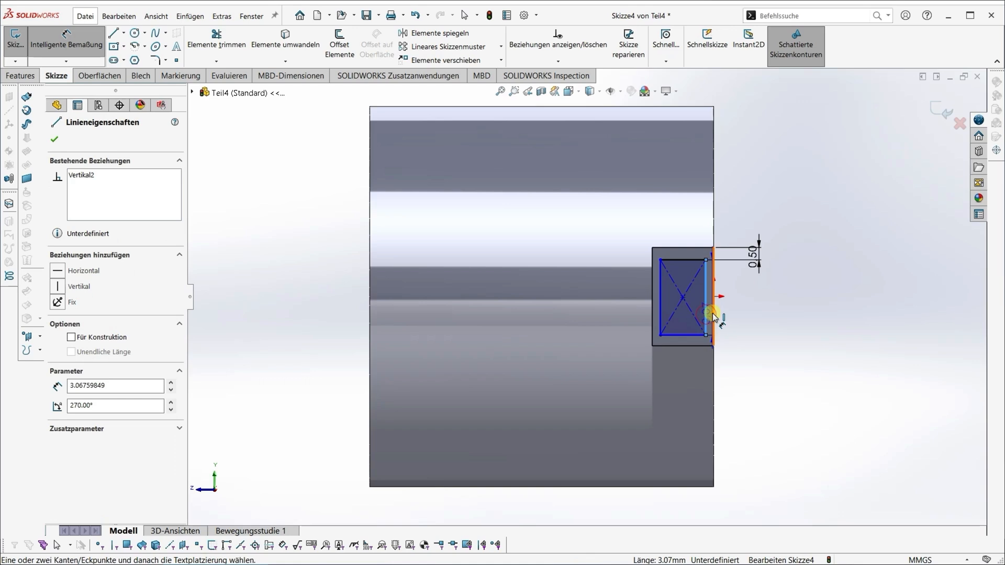
{"action": "left_click", "coordinate": [713, 317]}
{"action": "left_click", "coordinate": [739, 376]}
{"action": "type", "text": "0"}
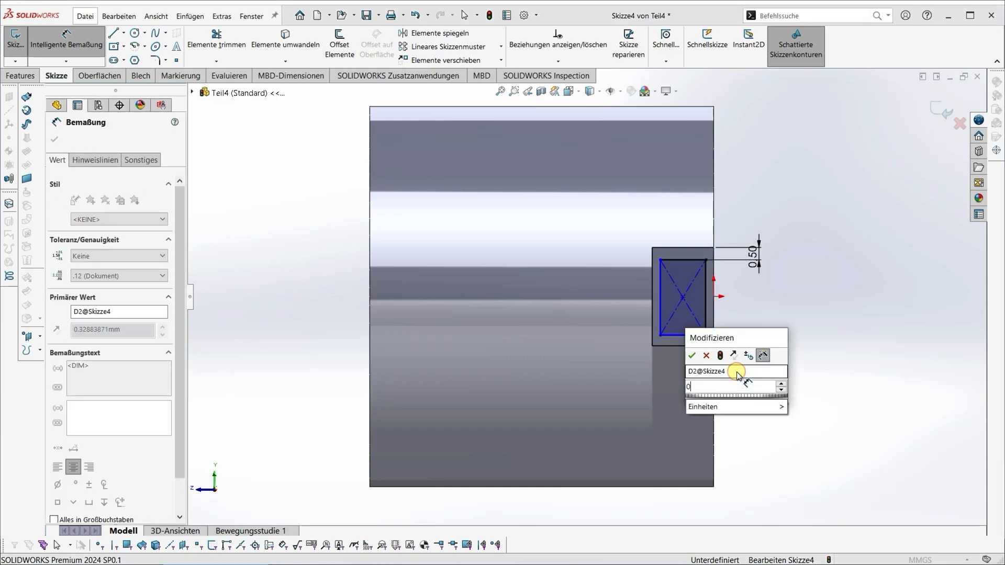
{"action": "type", "text": ".5"}
{"action": "key", "text": "Return"}
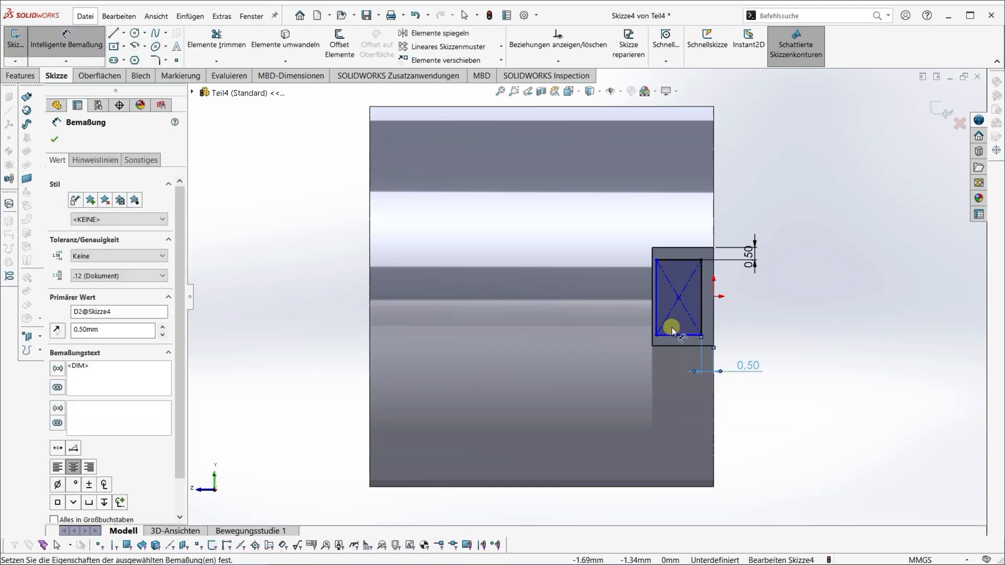
- Set the distance between the rectangle's side farthest from the origin and the adjacent tab face edge to 0.5 mm
{"action": "left_click", "coordinate": [657, 318]}
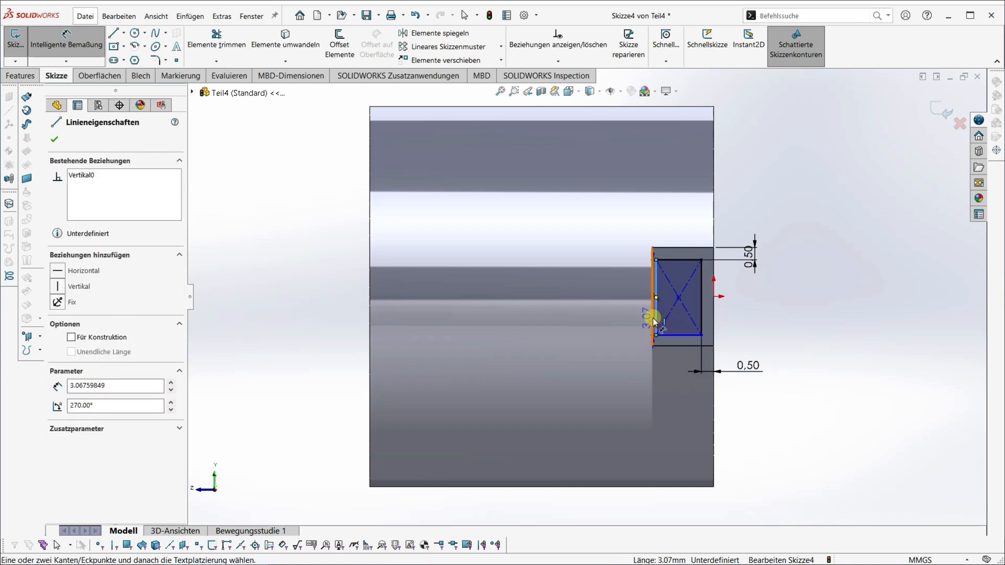
{"action": "left_click", "coordinate": [653, 322]}
{"action": "left_click", "coordinate": [666, 397]}
{"action": "type", "text": "0,5"}
{"action": "key", "text": "Return"}
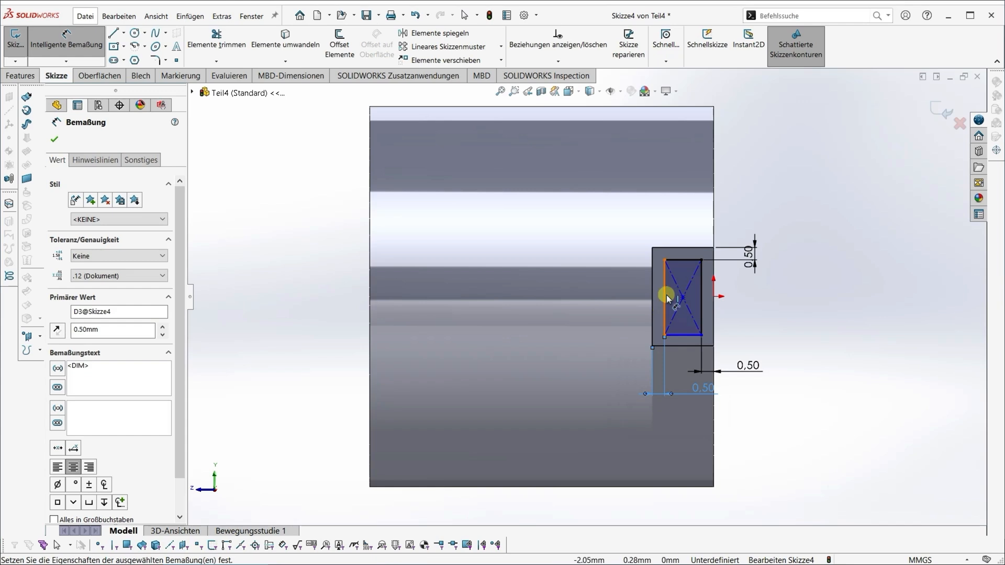
- Set the distance between the rectangle's lower side and the tab face's lower edge to 0.5 mm
{"action": "left_click", "coordinate": [679, 336]}
{"action": "left_click", "coordinate": [680, 345]}
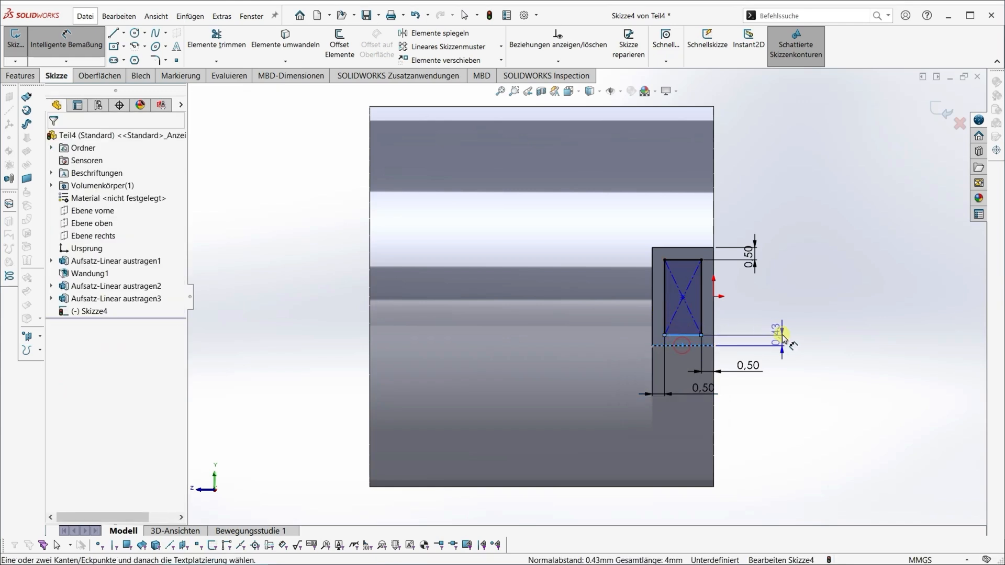
{"action": "left_click", "coordinate": [603, 350]}
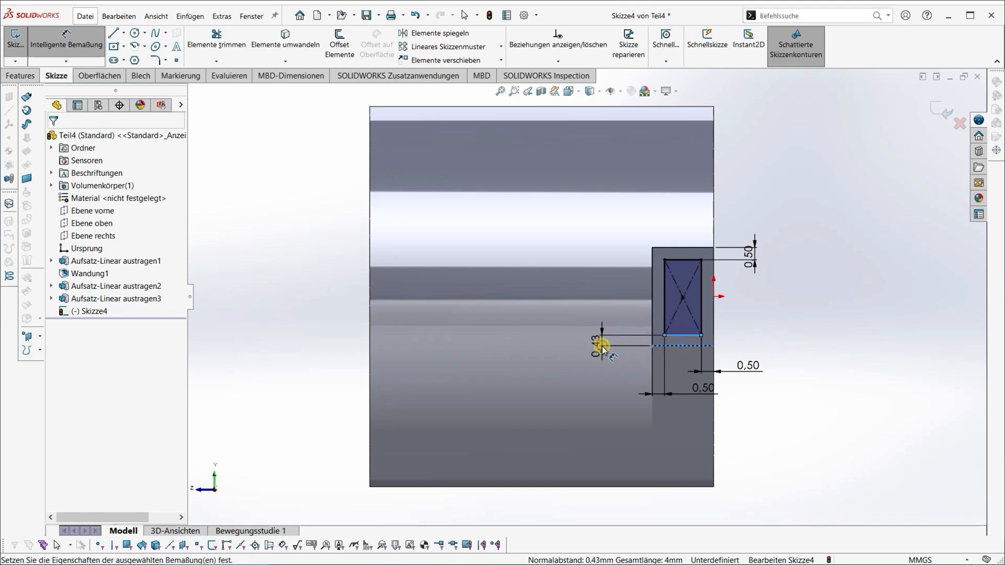
{"action": "key", "text": "Return"}
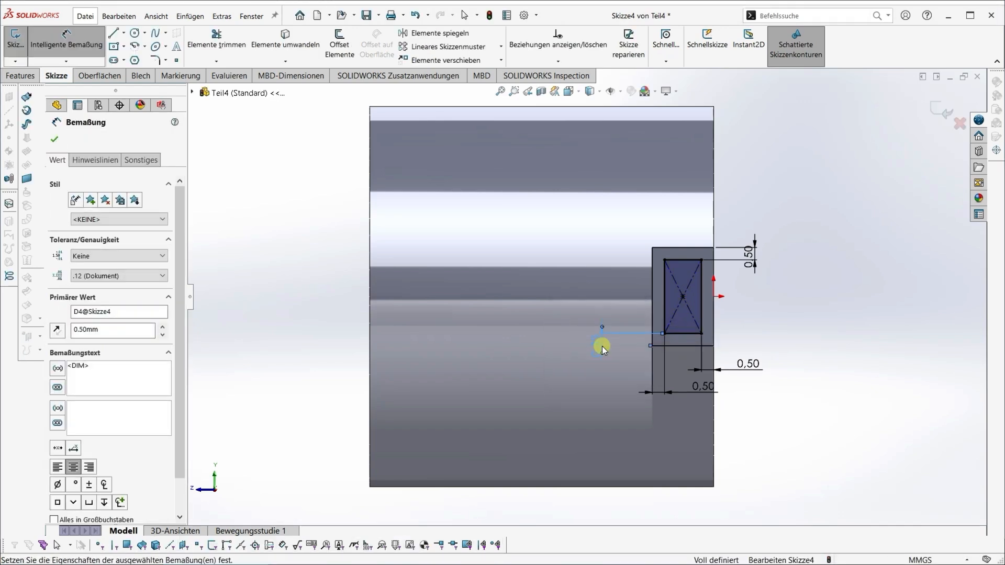
{"action": "left_click", "coordinate": [55, 139]}
- Cut the rectangle 7 mm deep through the tab and the cylinder wall with a blind extruded cut
{"action": "left_click", "coordinate": [28, 77]}
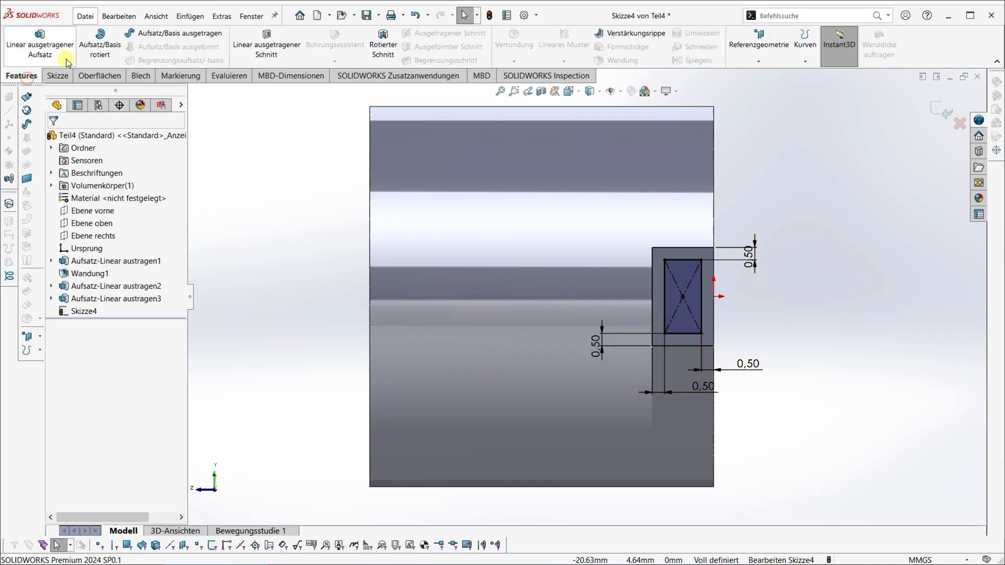
{"action": "left_click", "coordinate": [266, 47]}
{"action": "middle_click_drag", "start_coordinate": [506, 312], "coordinate": [418, 360]}
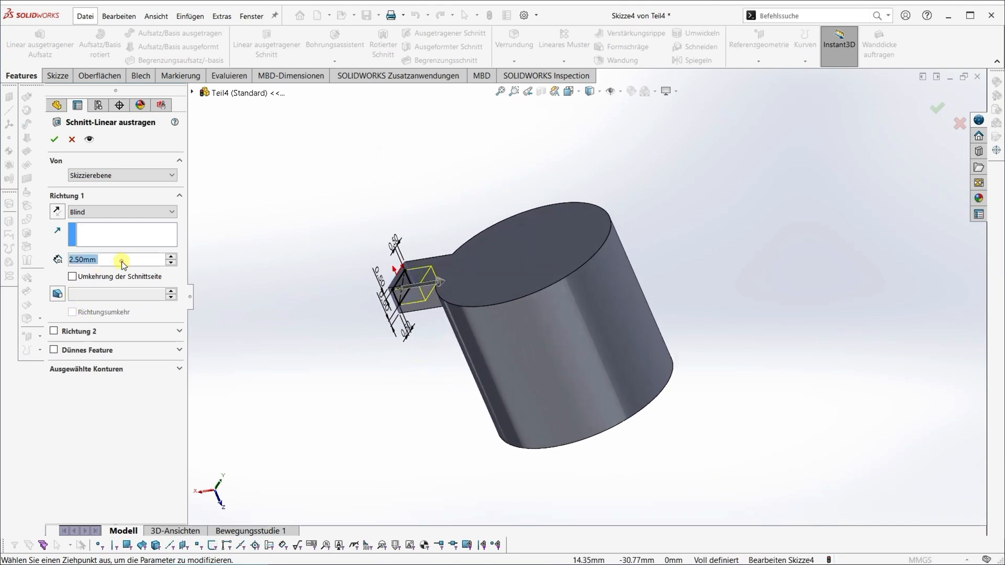
{"action": "type", "text": "7"}
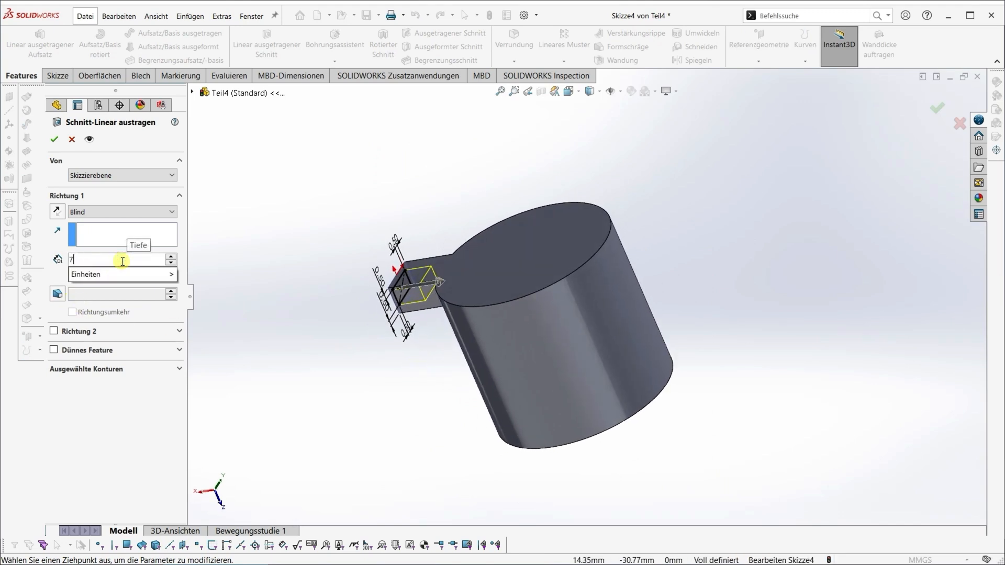
{"action": "key", "text": "Return"}
{"action": "middle_click_drag", "start_coordinate": [565, 461], "coordinate": [493, 255]}
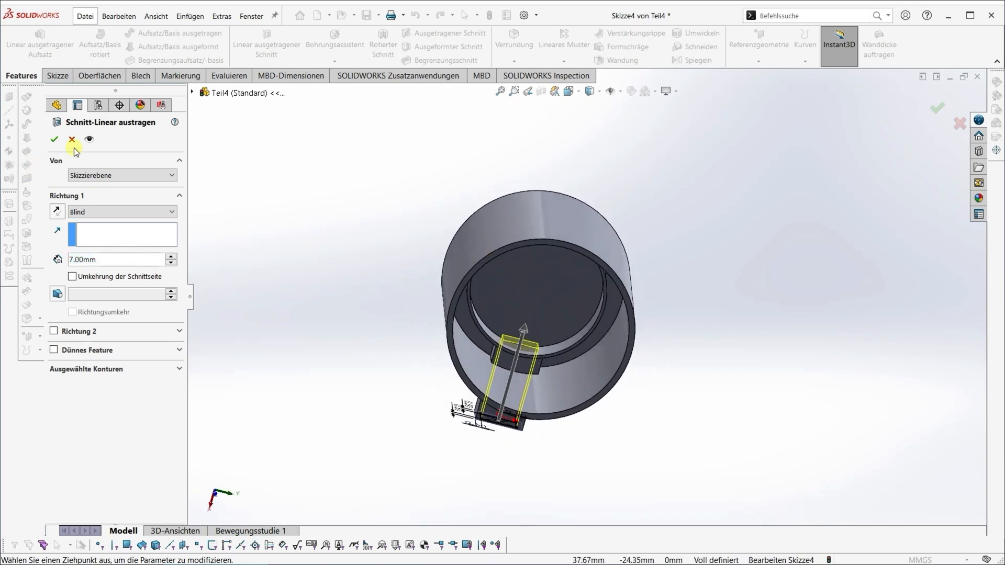
{"action": "left_click", "coordinate": [55, 139]}
- Start a fillet on the outer circular edge of the cylinder's closed end with a radius of 0.2 mm
{"action": "middle_click_drag", "start_coordinate": [711, 374], "coordinate": [640, 186]}
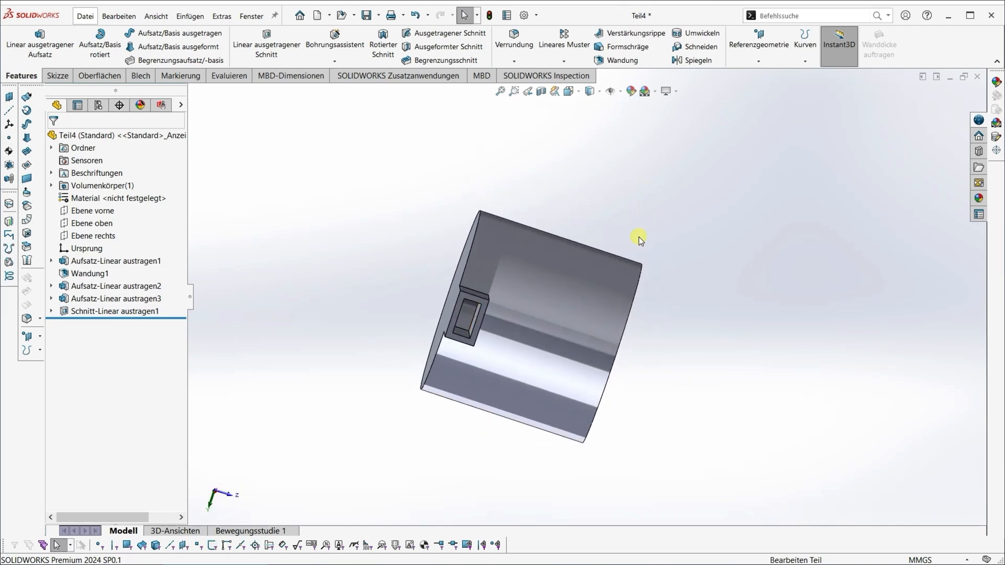
{"action": "key", "text": "space"}
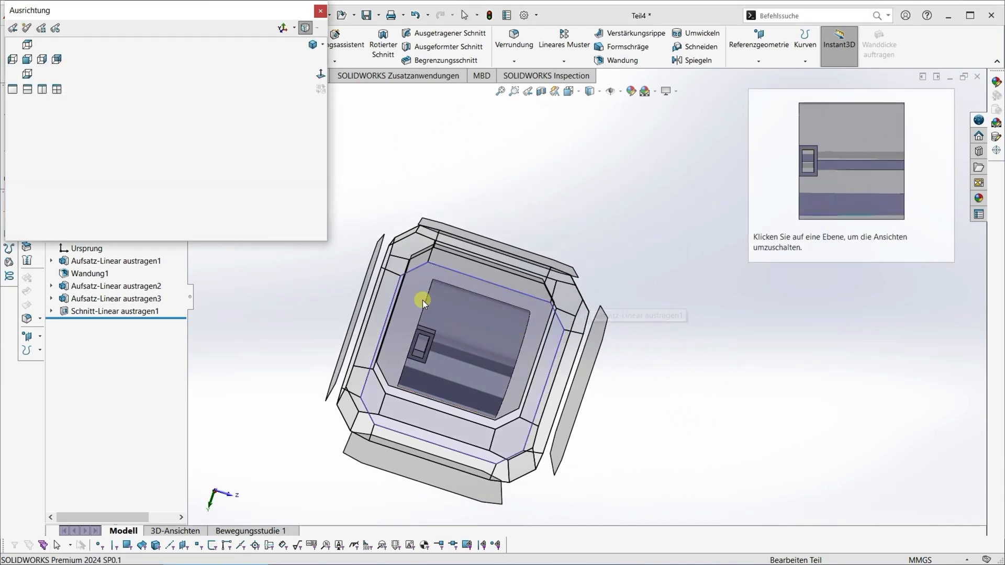
{"action": "middle_click_drag", "start_coordinate": [506, 296], "coordinate": [546, 328]}
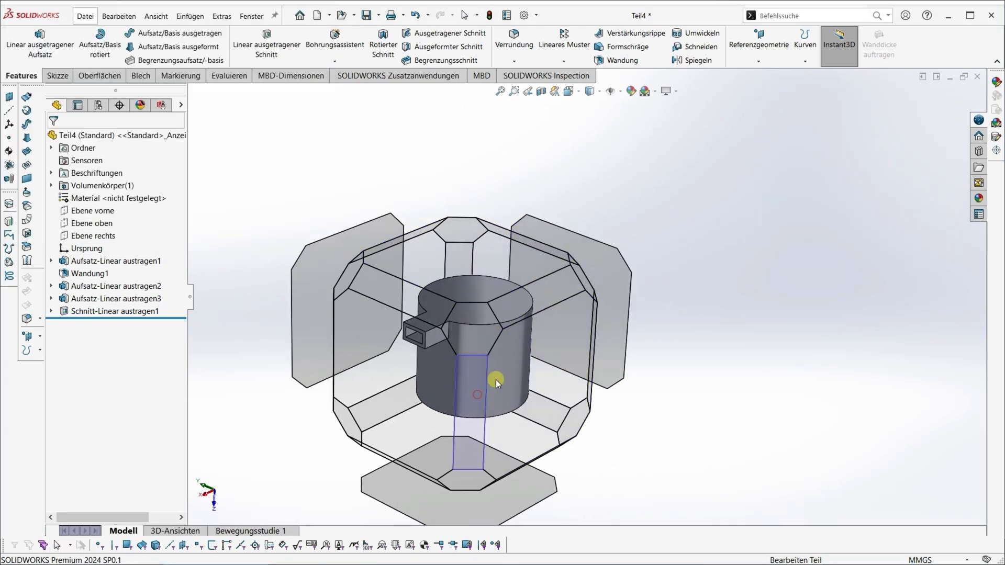
{"action": "left_click", "coordinate": [477, 394]}
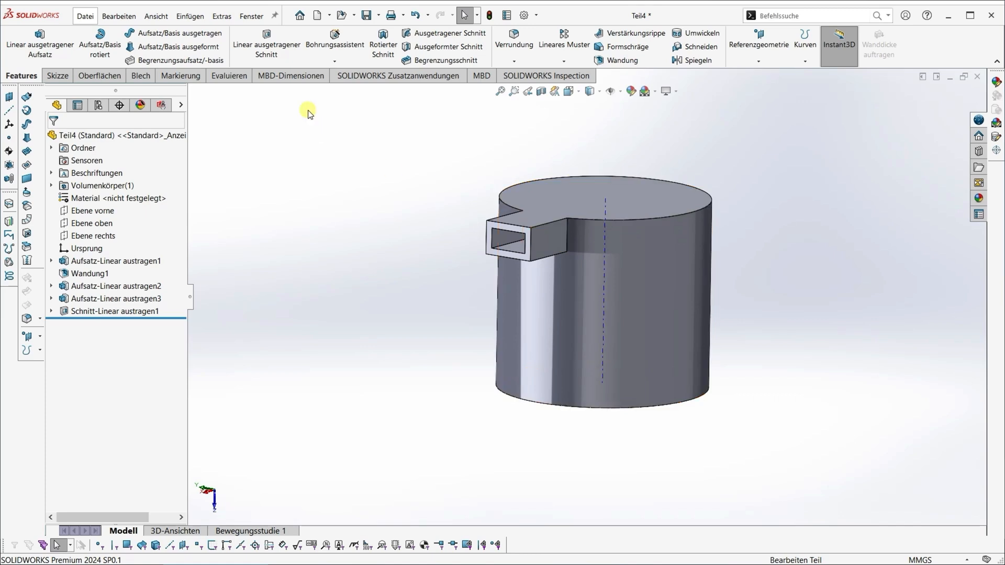
{"action": "left_click", "coordinate": [627, 220]}
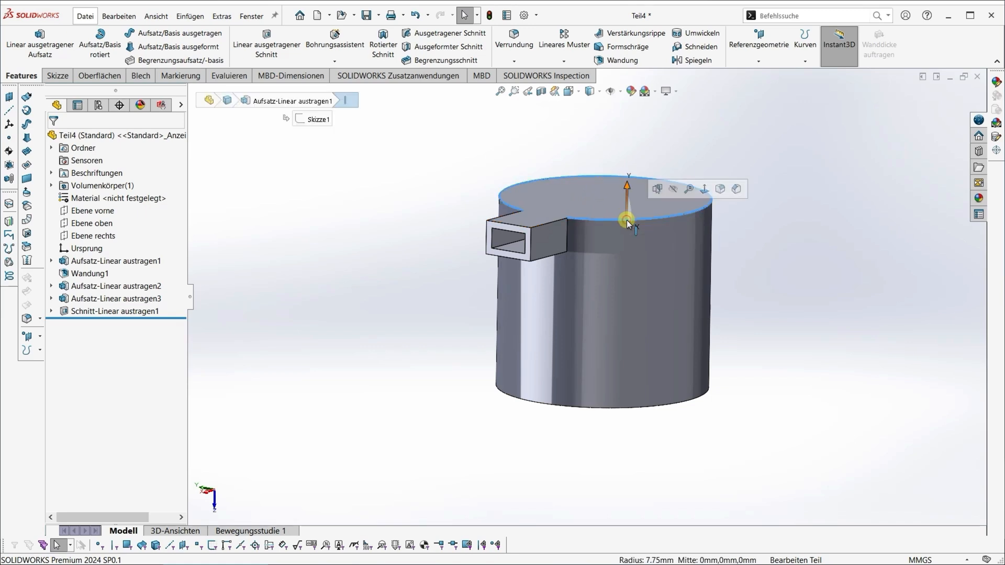
{"action": "left_click", "coordinate": [717, 188]}
{"action": "double_click", "coordinate": [90, 394]}
{"action": "type", "text": "0.2"}
{"action": "key", "text": "Return"}
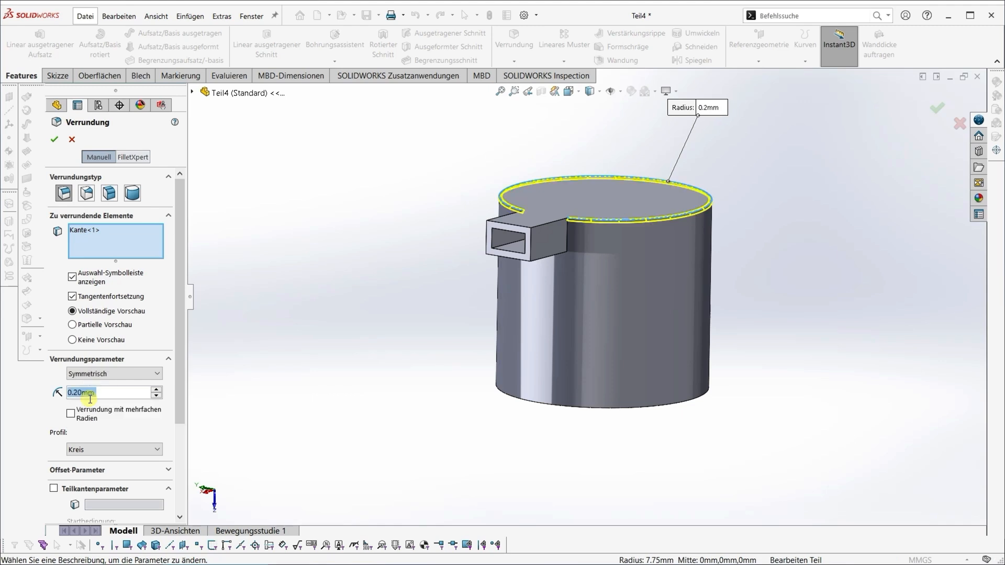
{"action": "left_click", "coordinate": [542, 223]}
{"action": "middle_click_drag", "start_coordinate": [636, 262], "coordinate": [660, 384]}
{"action": "right_click", "coordinate": [103, 242]}
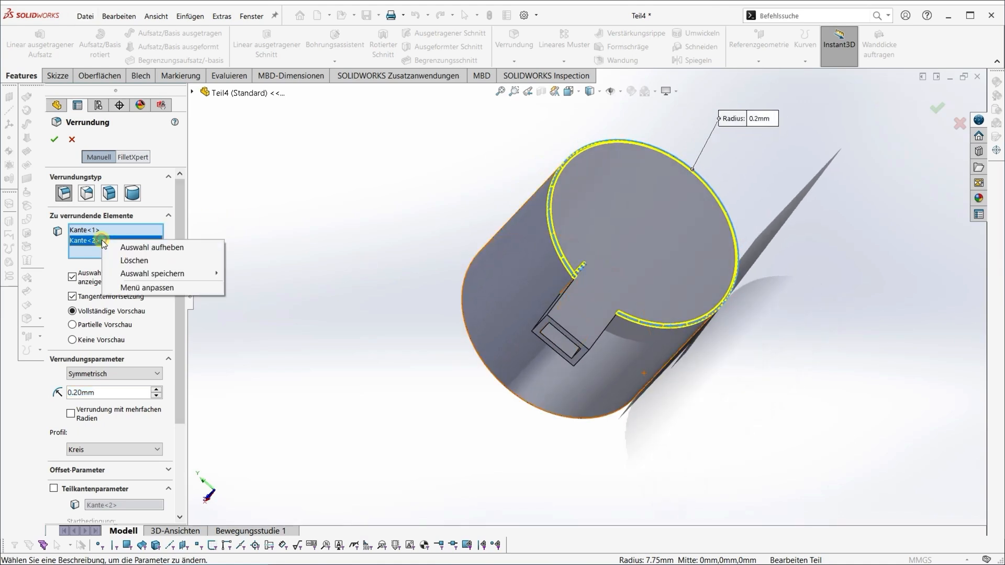
{"action": "left_click", "coordinate": [132, 261]}
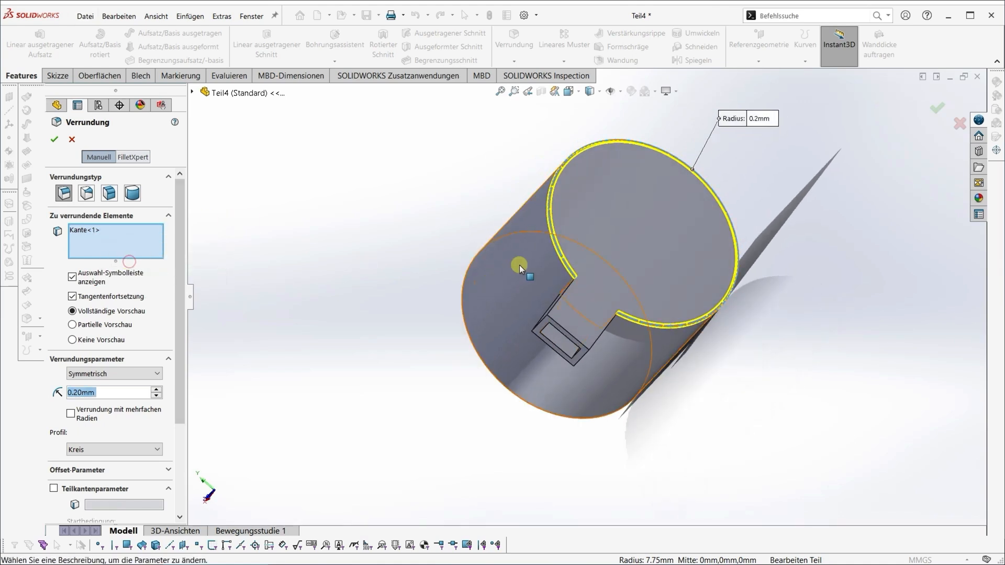
- Add the tab's side face, its upper edge and the inner and outer edges around its open end to the fillet and apply it
{"action": "left_click", "coordinate": [559, 300]}
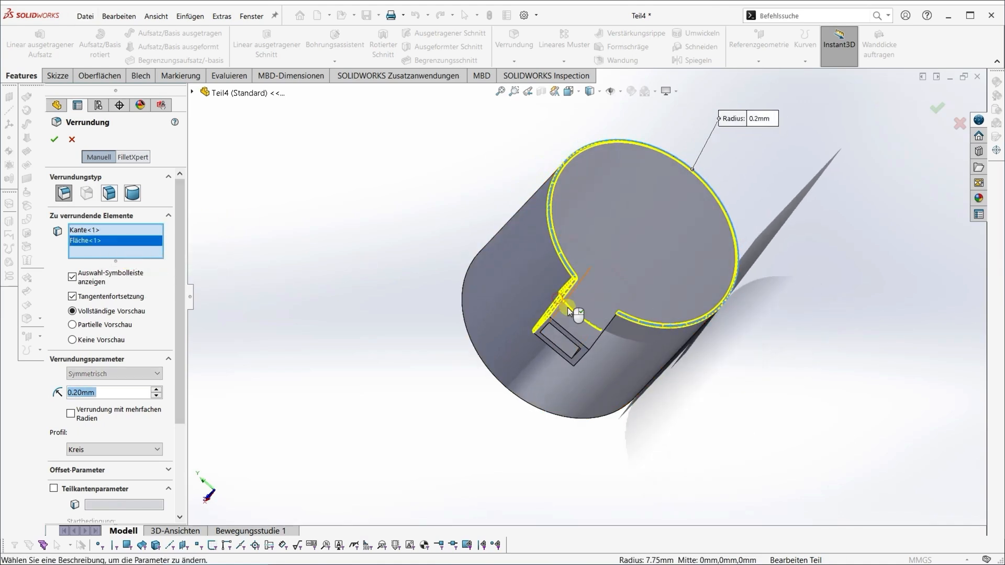
{"action": "left_click", "coordinate": [604, 330]}
{"action": "left_click", "coordinate": [579, 343]}
{"action": "middle_click_drag", "start_coordinate": [574, 359], "coordinate": [563, 292]}
{"action": "left_click", "coordinate": [545, 284]}
{"action": "left_click", "coordinate": [543, 284]}
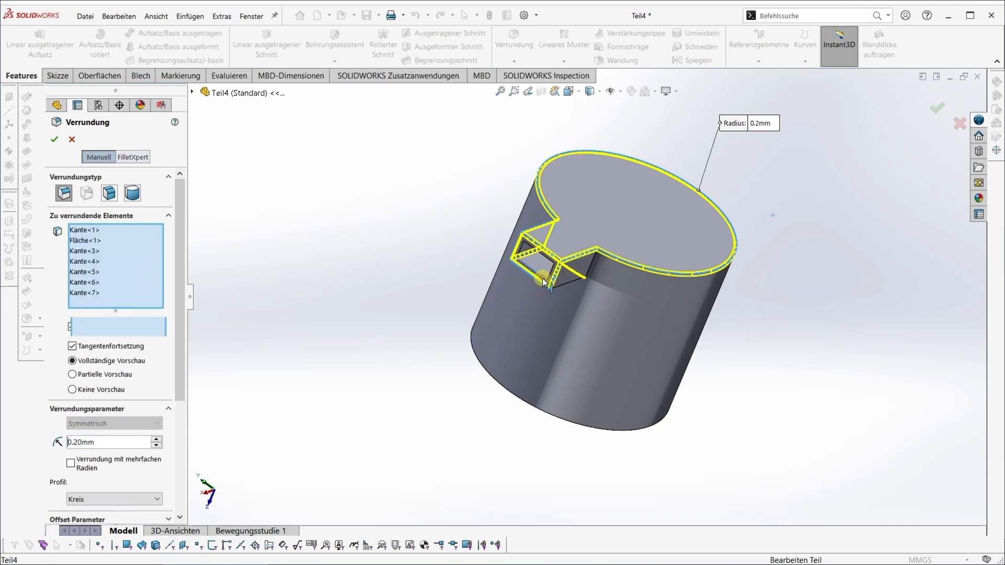
{"action": "left_click", "coordinate": [552, 273]}
{"action": "left_click", "coordinate": [546, 257]}
{"action": "left_click", "coordinate": [516, 262]}
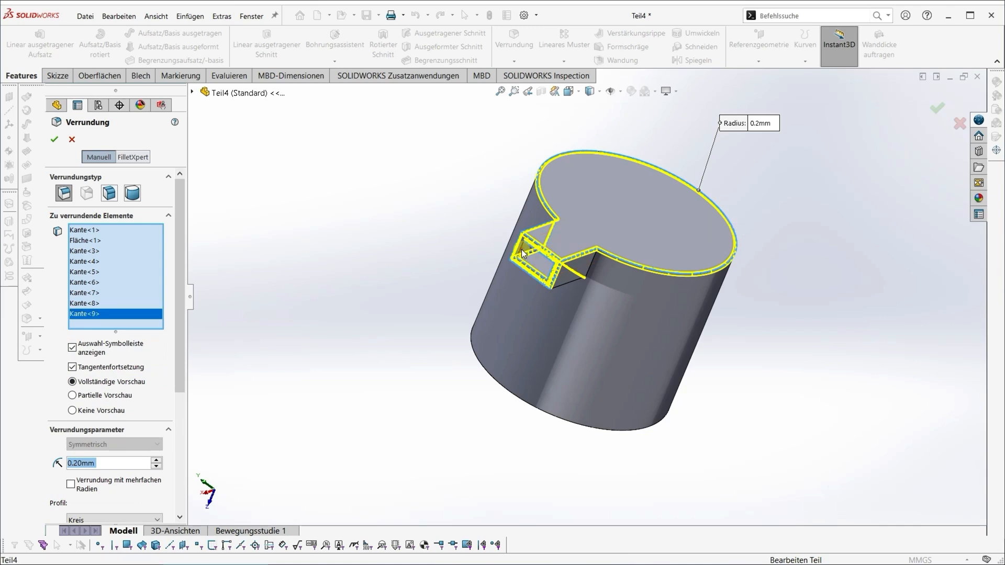
{"action": "left_click", "coordinate": [53, 139]}
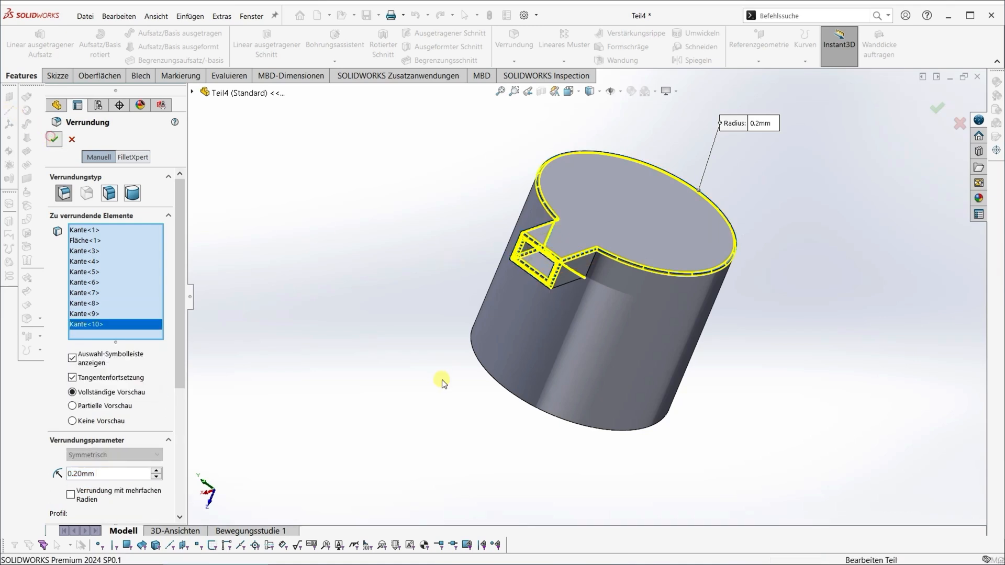
- Apply a black colour appearance to the whole part
{"action": "middle_click_drag", "start_coordinate": [493, 417], "coordinate": [471, 362]}
{"action": "left_click", "coordinate": [630, 91]}
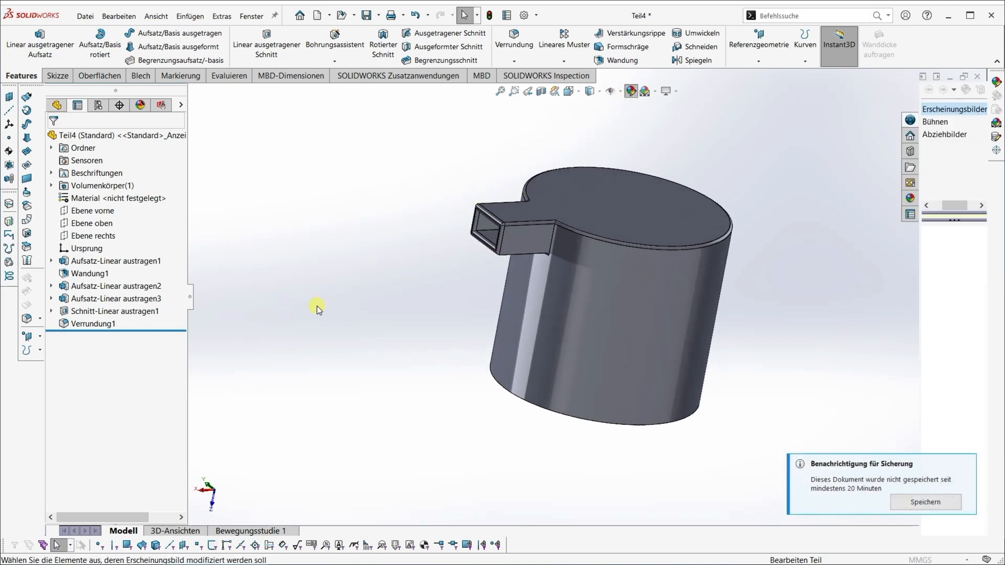
{"action": "left_click", "coordinate": [143, 410]}
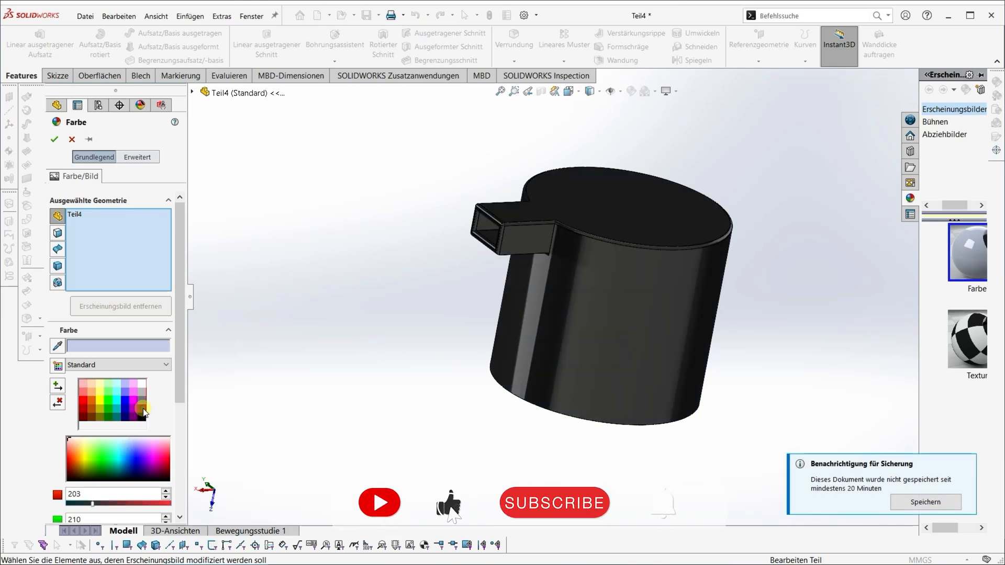
{"action": "left_click", "coordinate": [55, 140]}
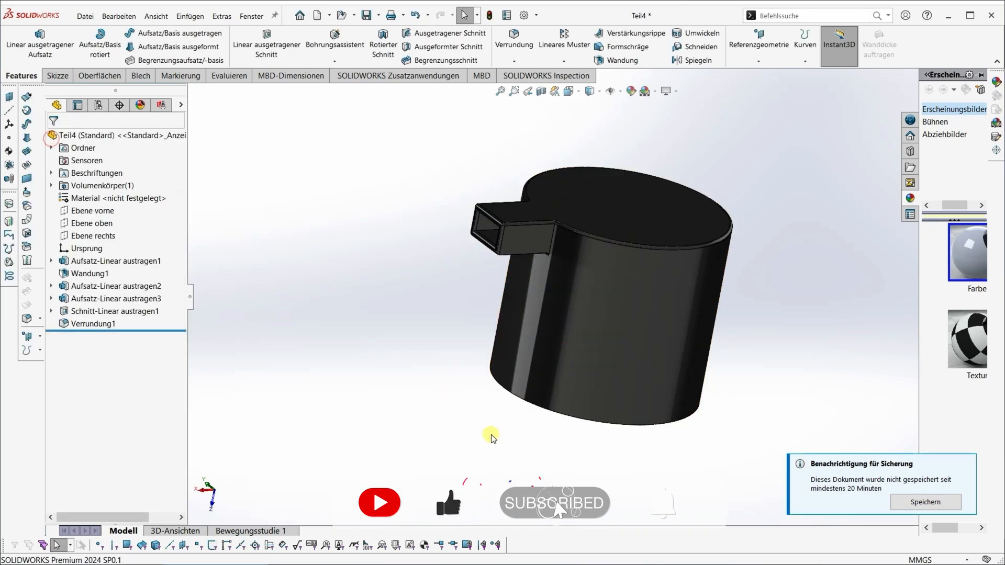